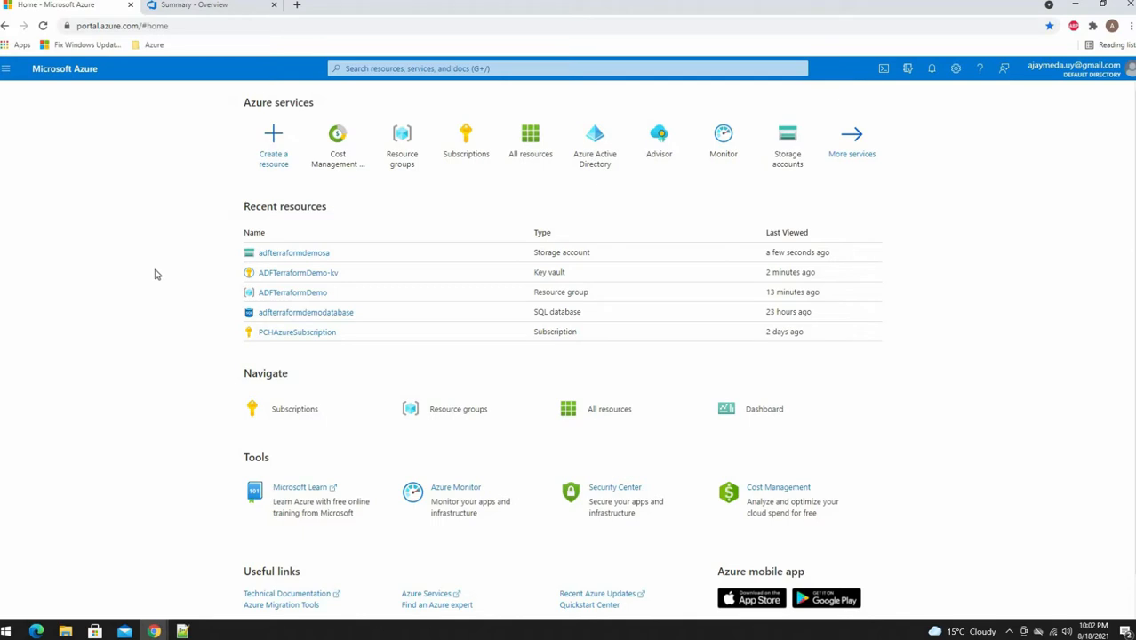
View the secrets stored in the ADFTerraformDemo-kv key vault of the ADFTerraformDemo resource group.
left_click(291, 293)
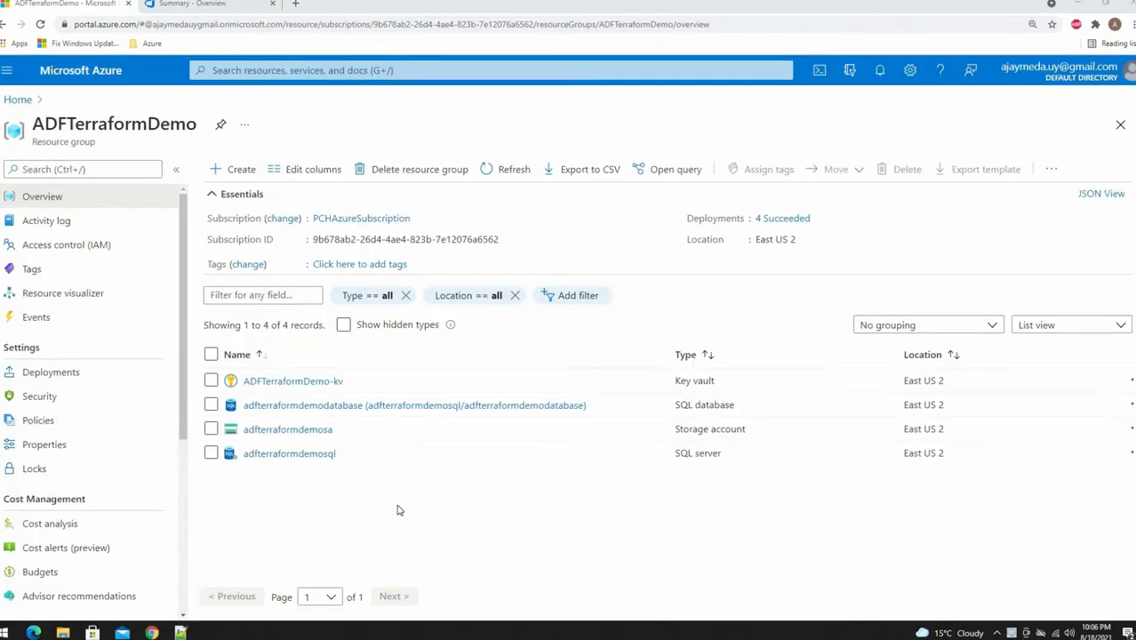
left_click(311, 384)
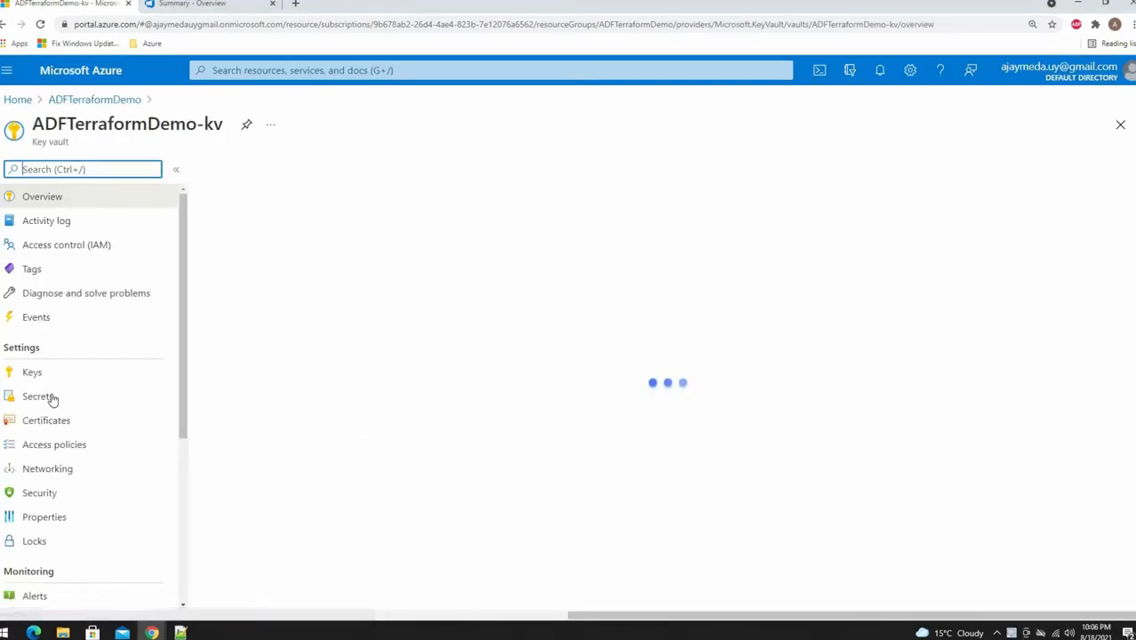
left_click(44, 398)
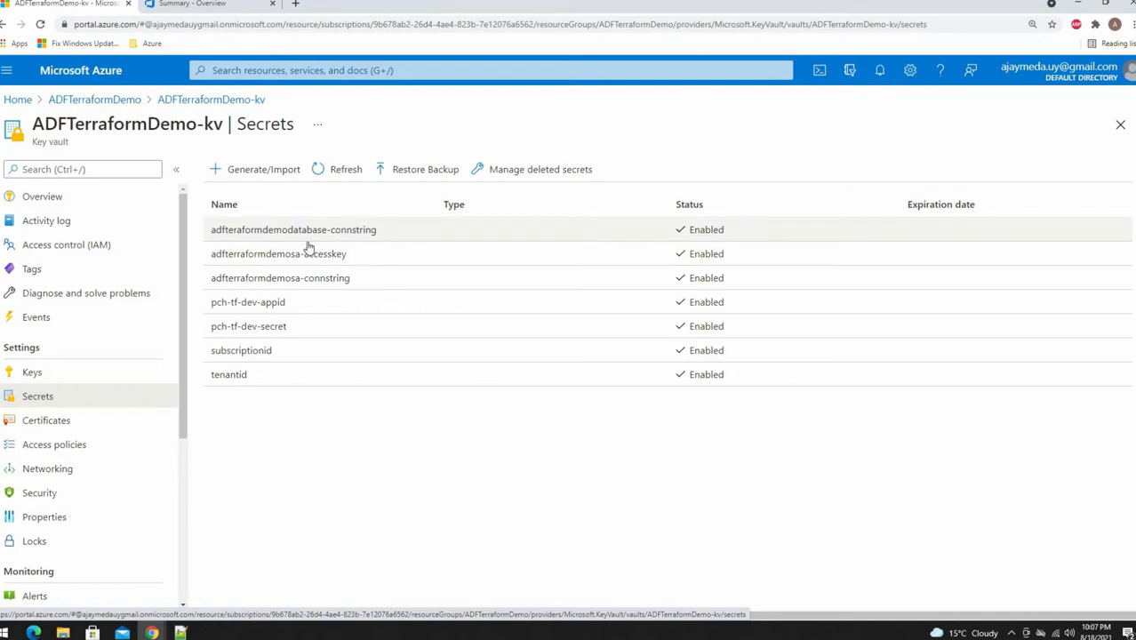
Return to the ADFTerraformDemo resource group and view the connection strings of the SQL database adfterraformdemodatabase.
left_click(98, 105)
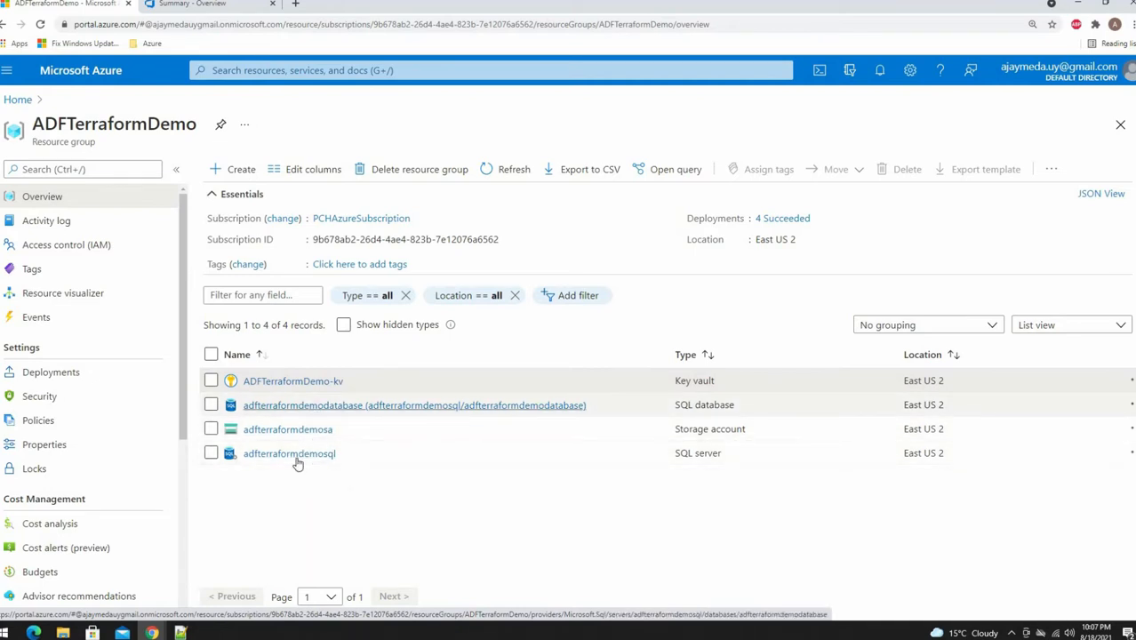
left_click(383, 405)
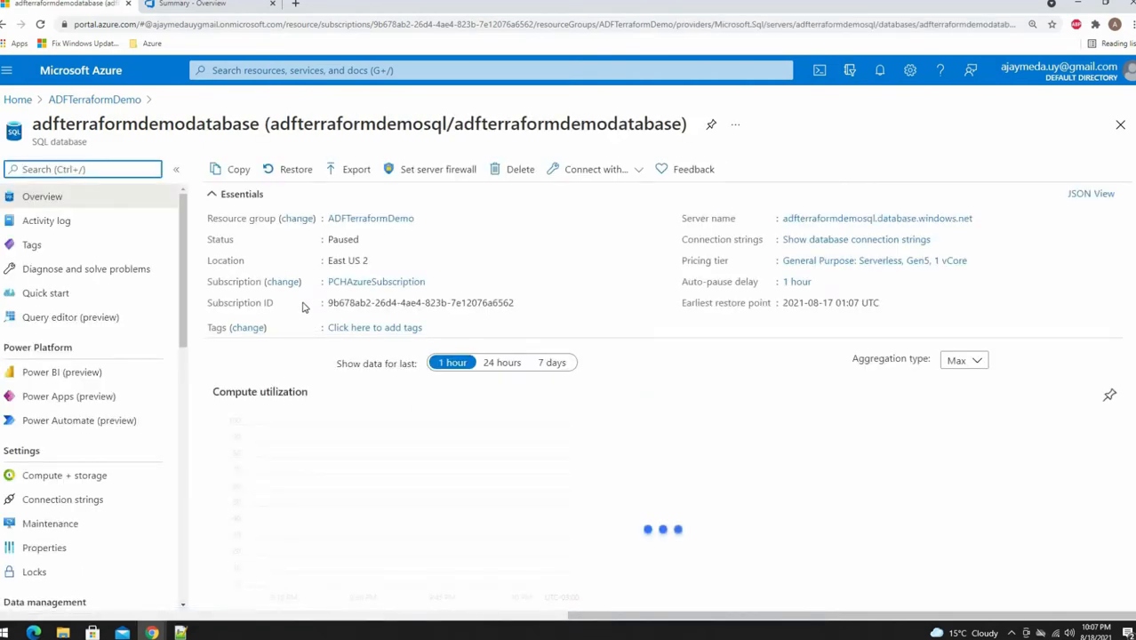
scroll(71, 451, "down", 1)
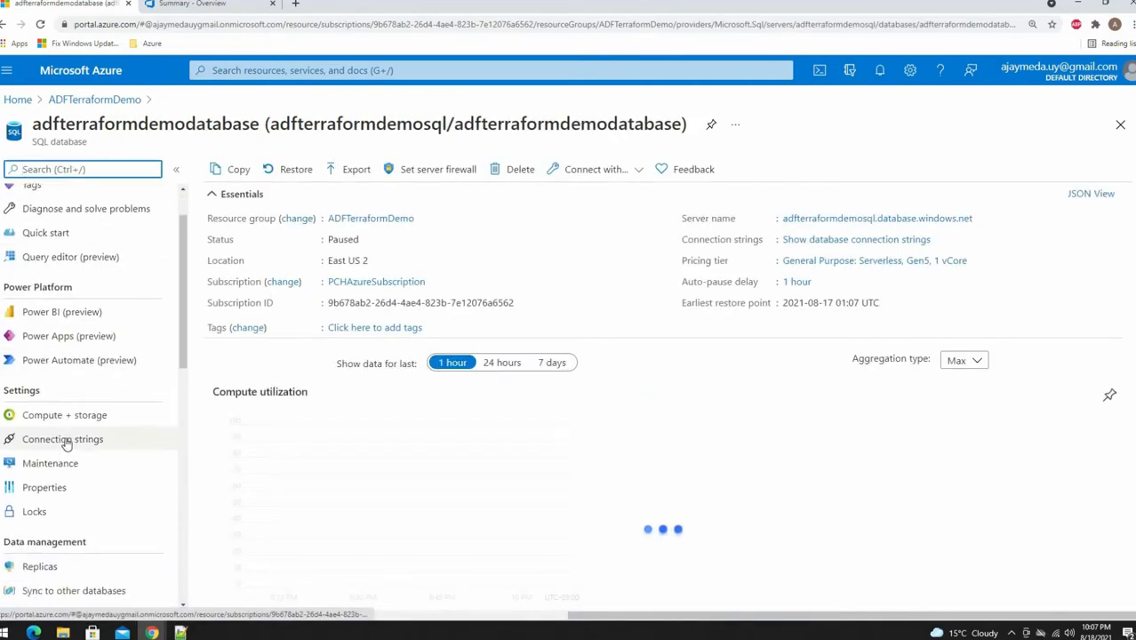
left_click(93, 441)
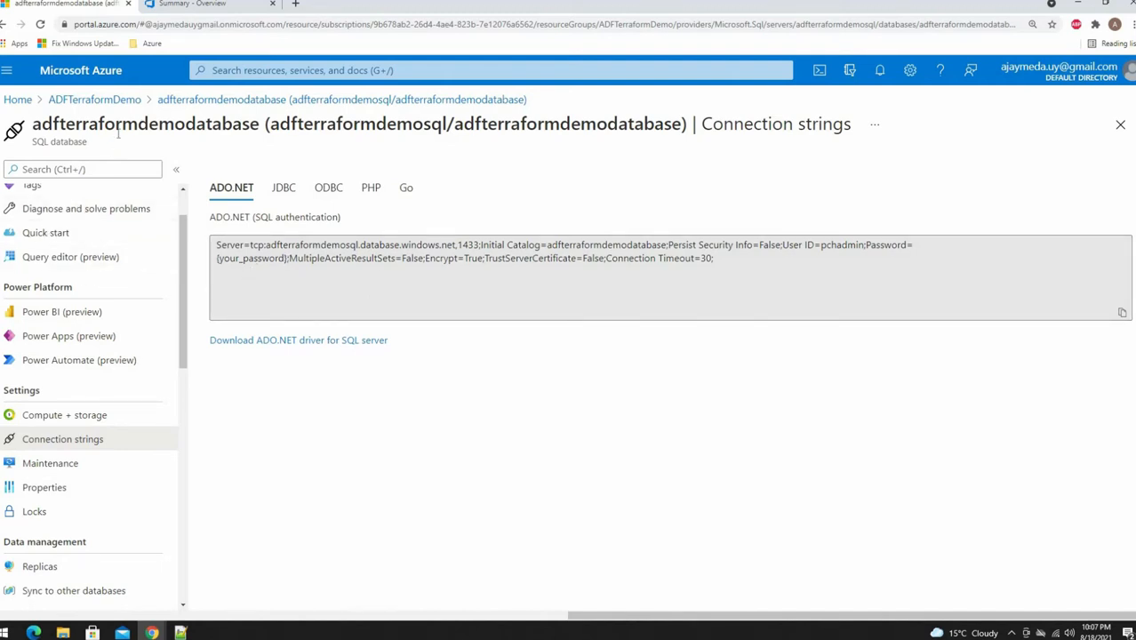
Go back to the resource group and reveal the access keys of the storage account adfterraformdemosa.
scroll(100, 231, "up", 1)
left_click(114, 101)
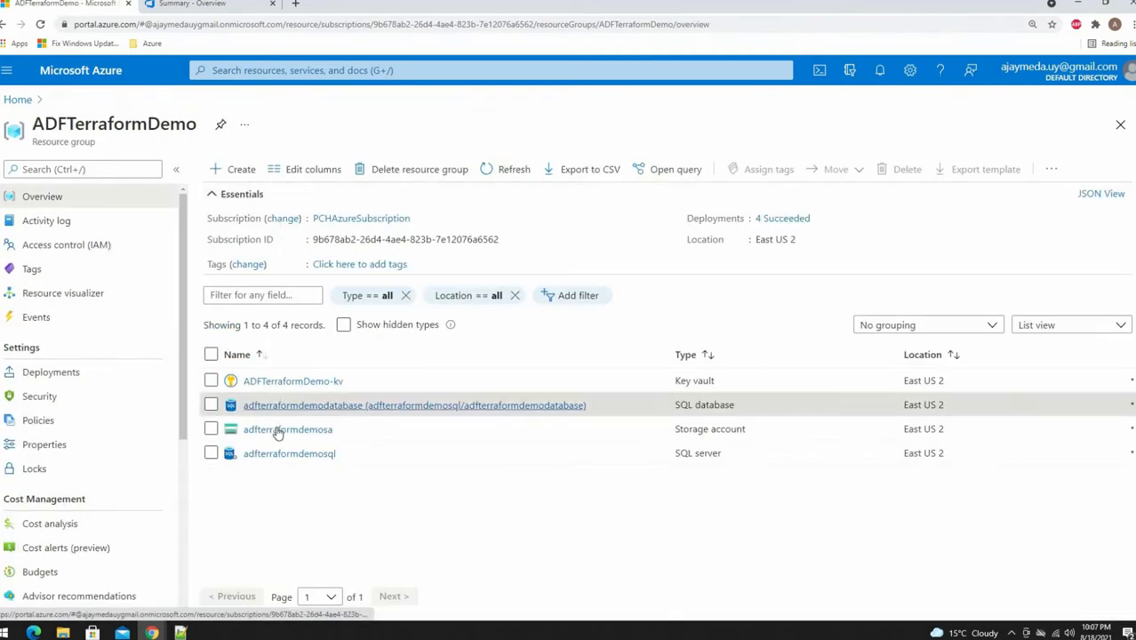
left_click(278, 430)
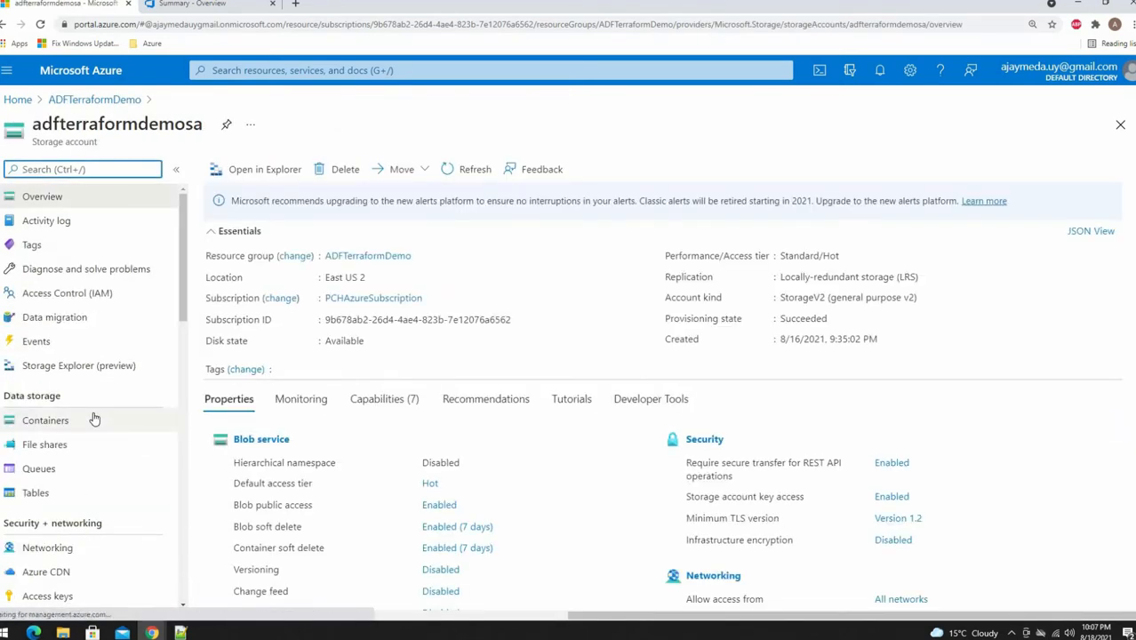
scroll(93, 419, "down", 3)
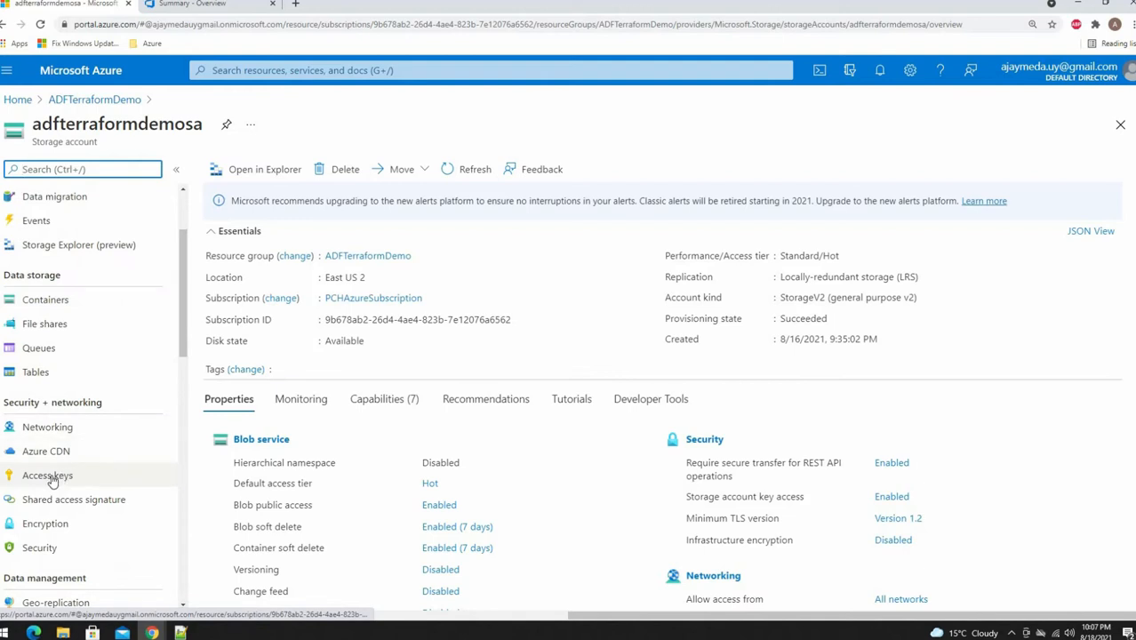
left_click(156, 471)
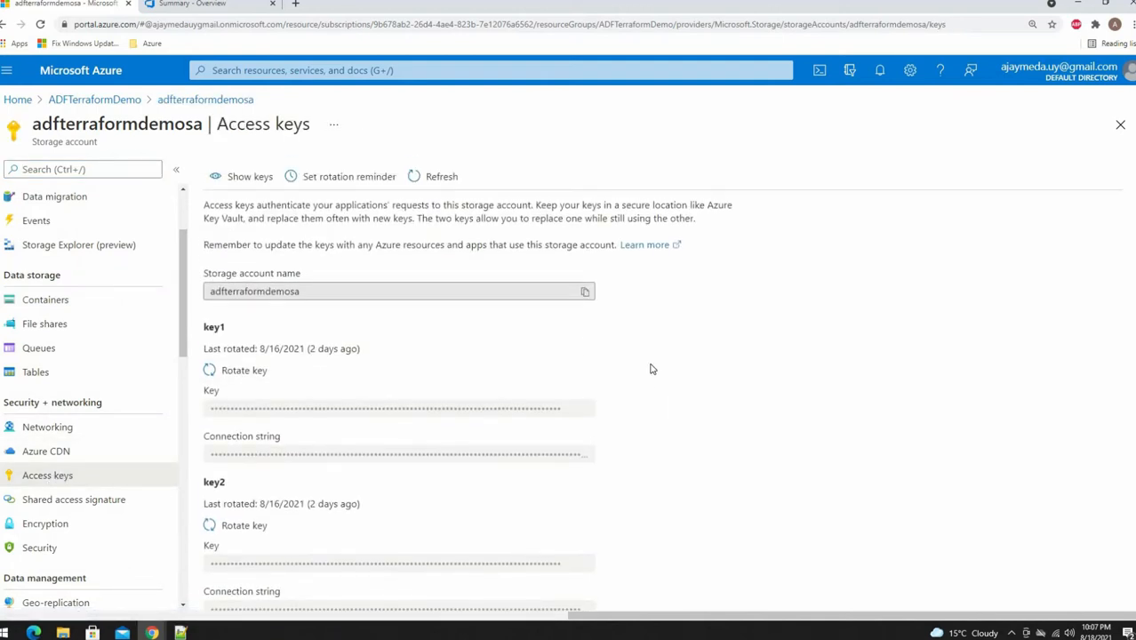
left_click(232, 176)
Return to the resource group and open the csvfiles container in the storage account adfterraformdemosa.
left_click(108, 101)
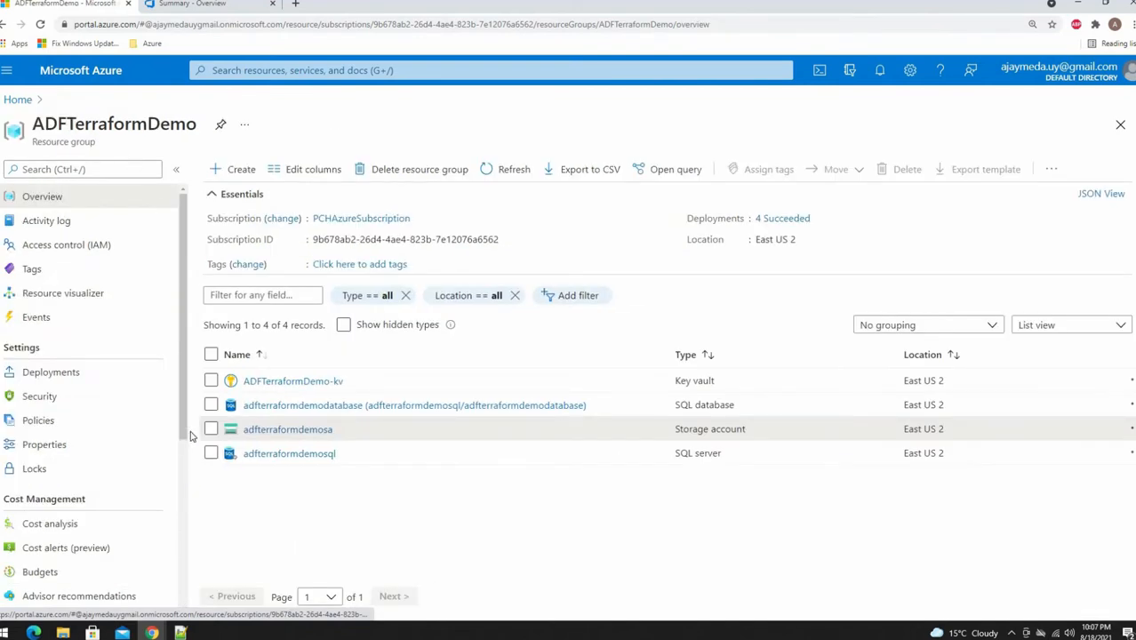
left_click(287, 430)
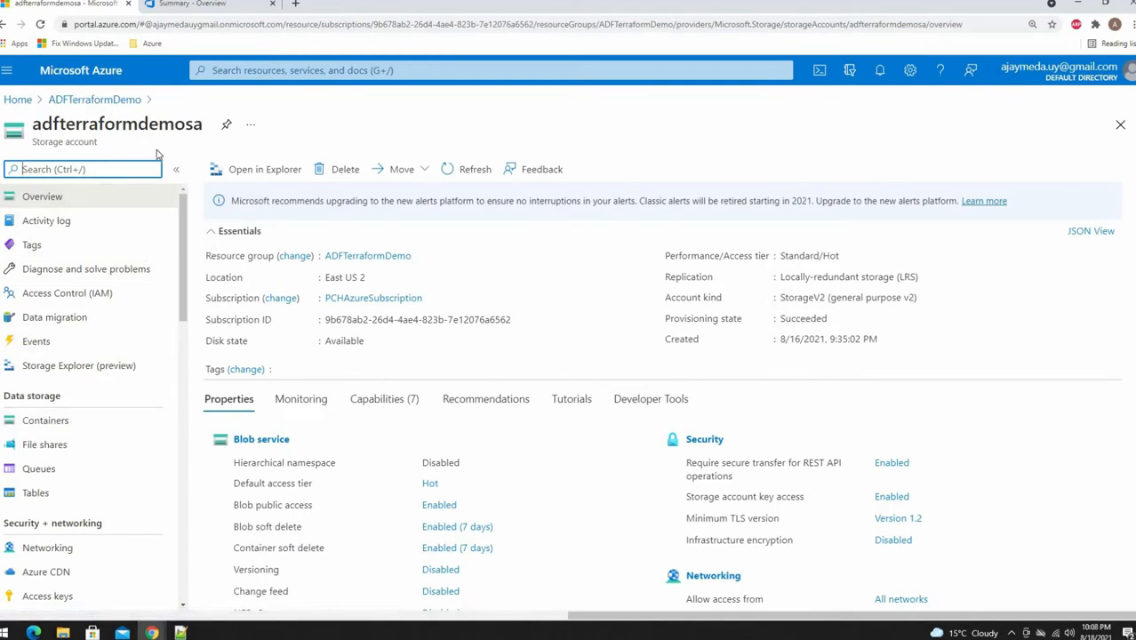
left_click(41, 423)
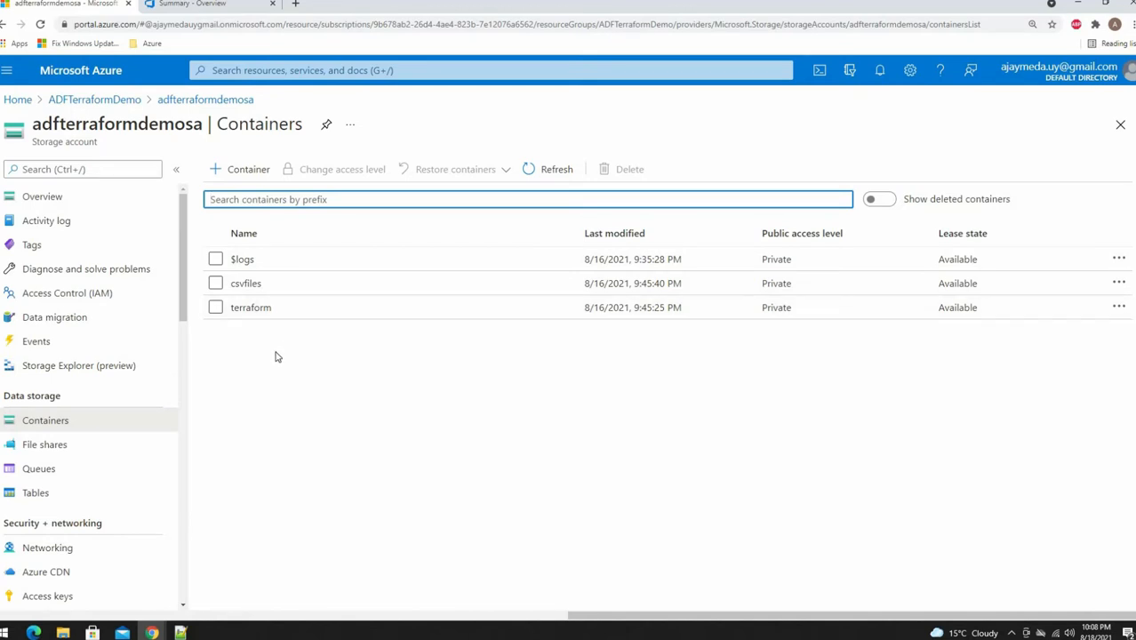
left_click(250, 285)
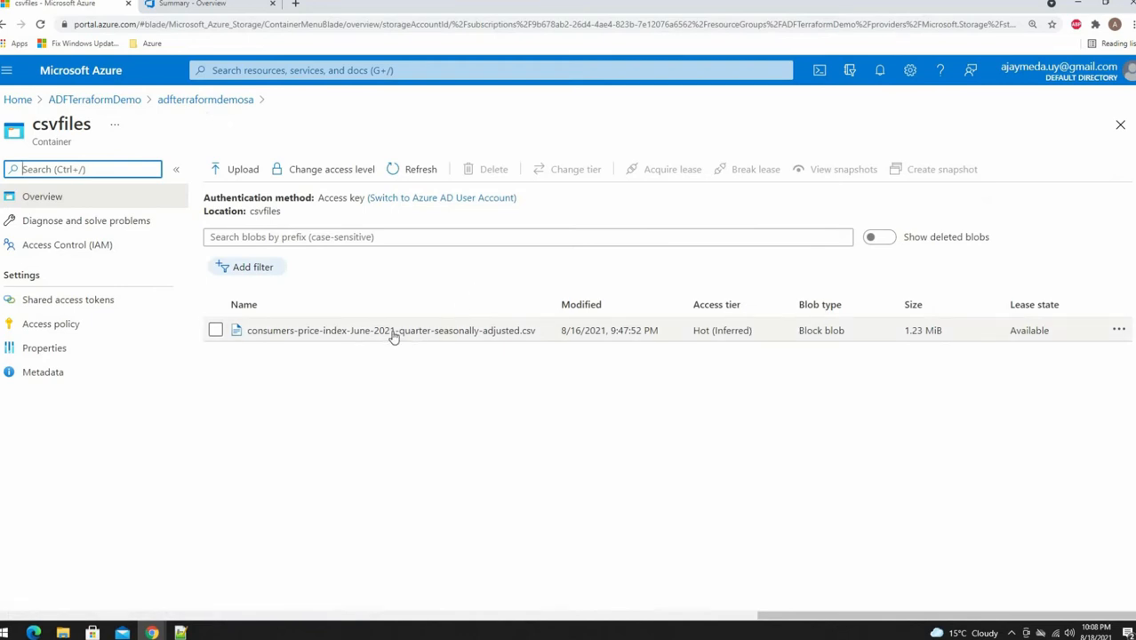
Look through the contents of consumers-price-index-June-2021-quarter-seasonally-adjusted.csv and close the blob.
left_click(397, 334)
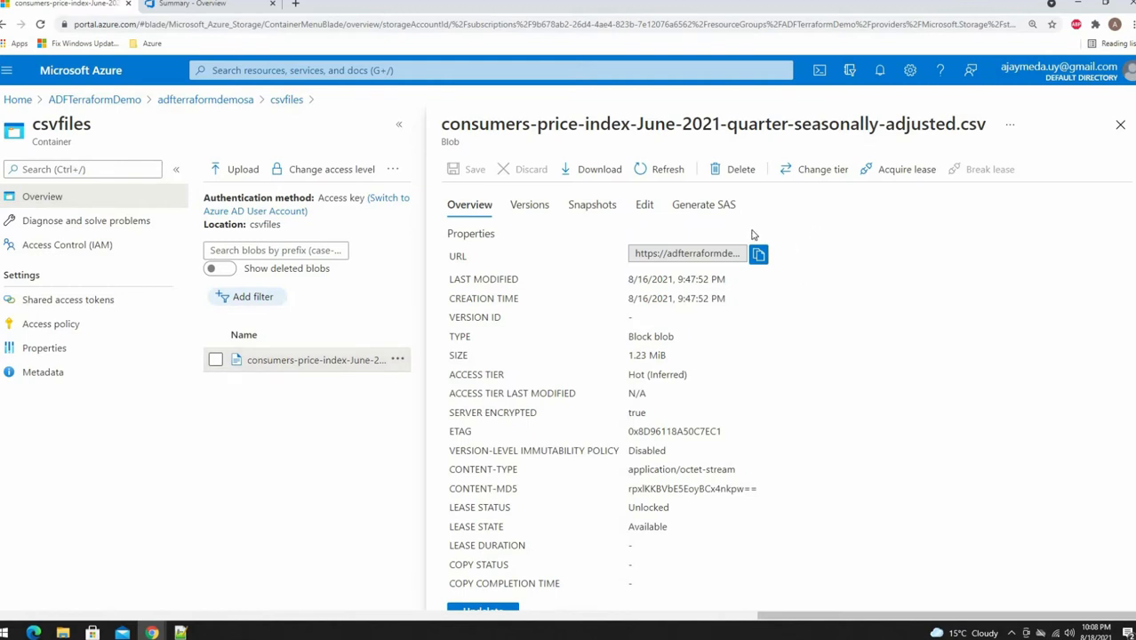
left_click(645, 205)
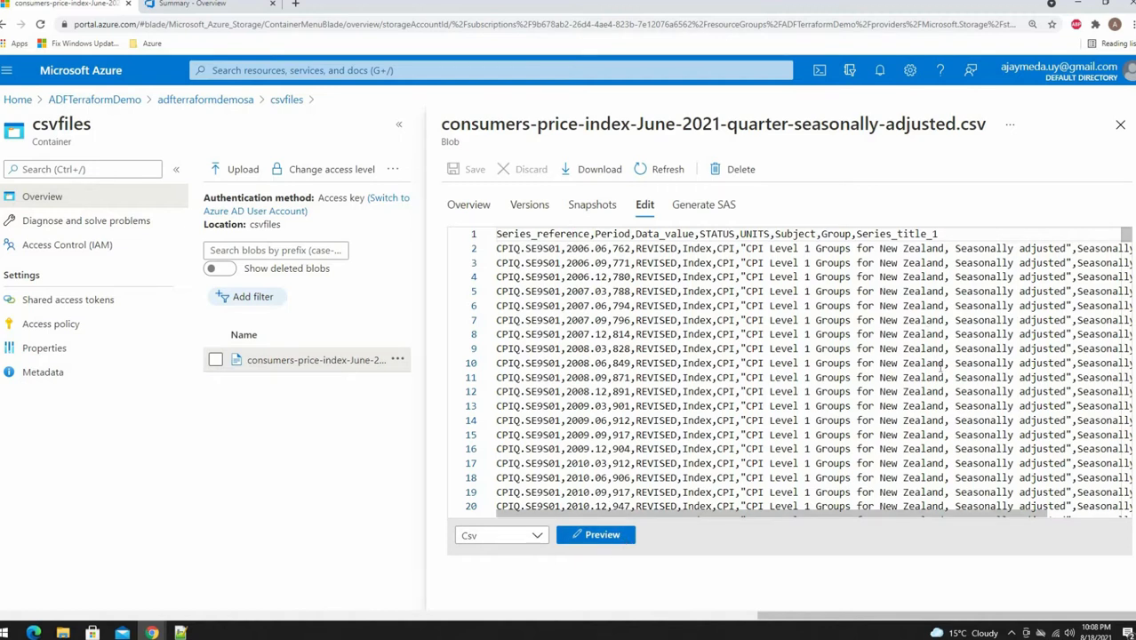
scroll(941, 366, "down", 8)
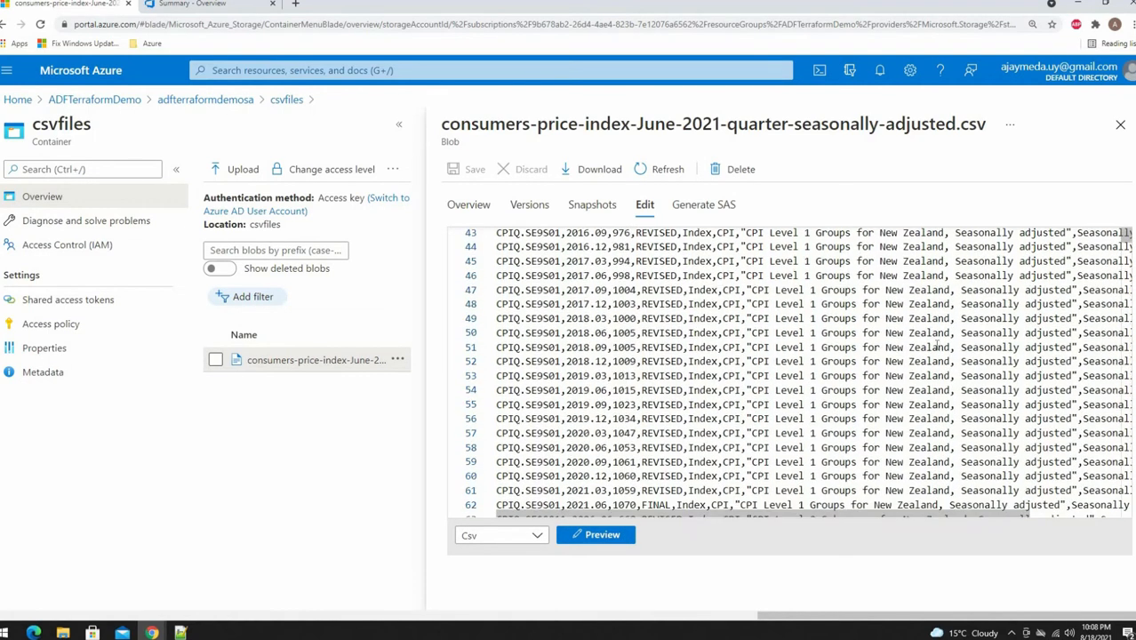
scroll(937, 345, "down", 3)
scroll(937, 345, "up", 12)
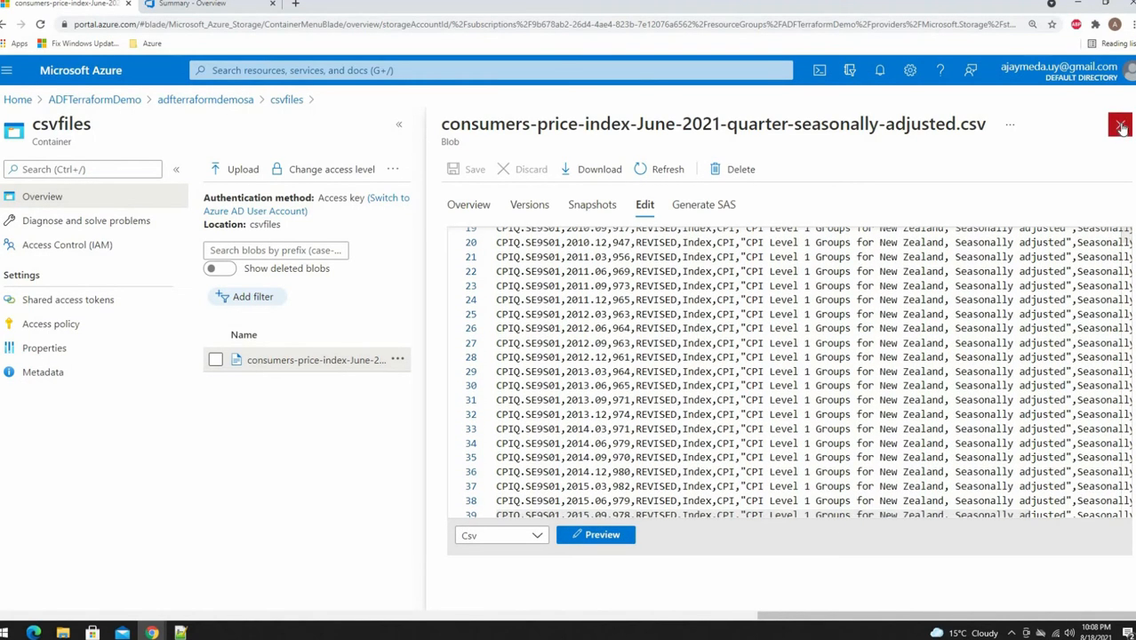
left_click(1122, 127)
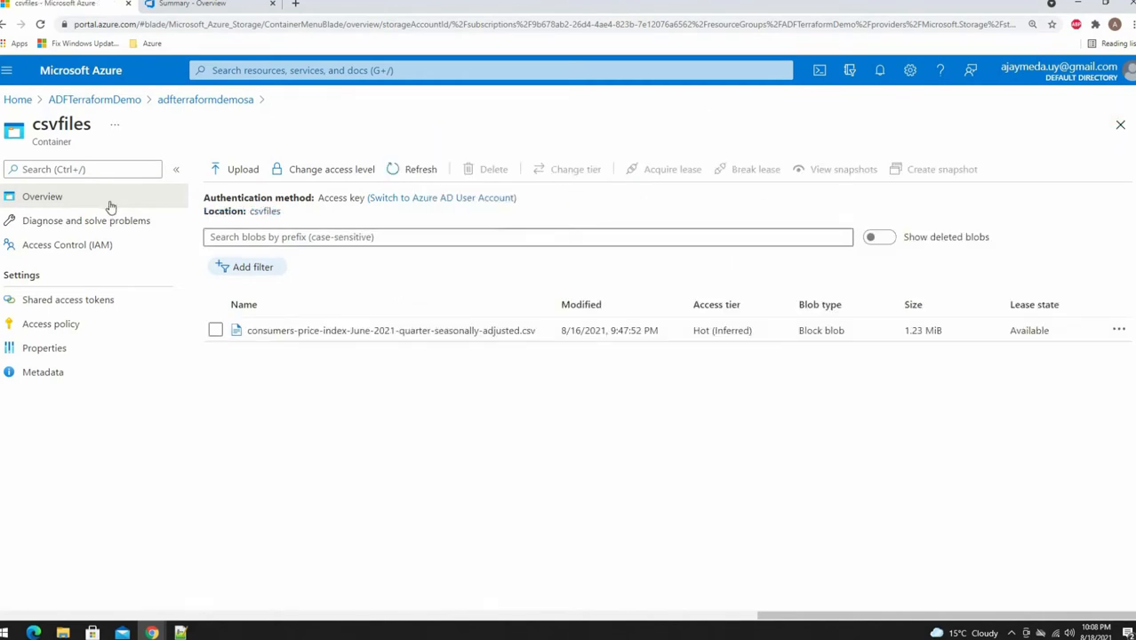
Open the query editor of adfterraformdemodatabase, enter the SQL server account password, and submit the login, retrying it once.
left_click(84, 100)
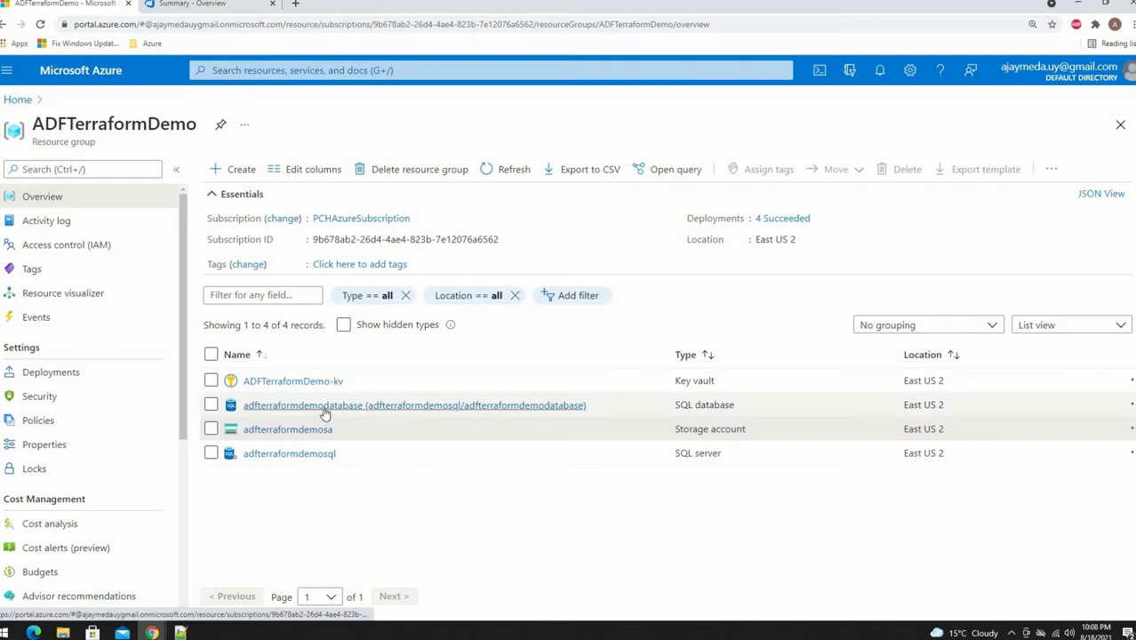
left_click(327, 407)
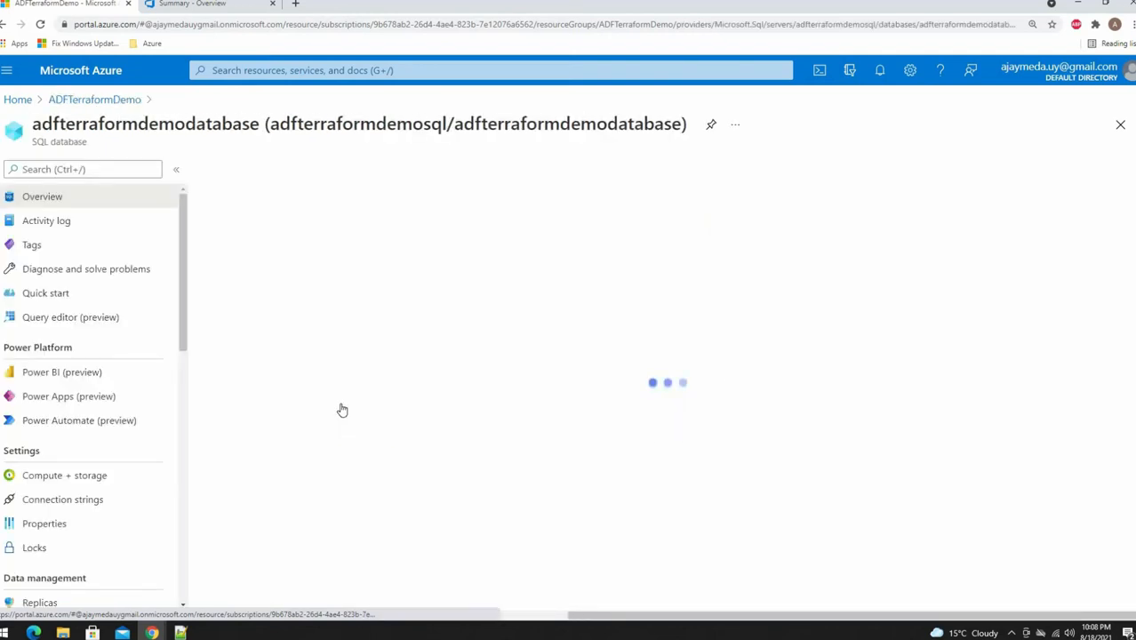
left_click(66, 318)
left_click(454, 476)
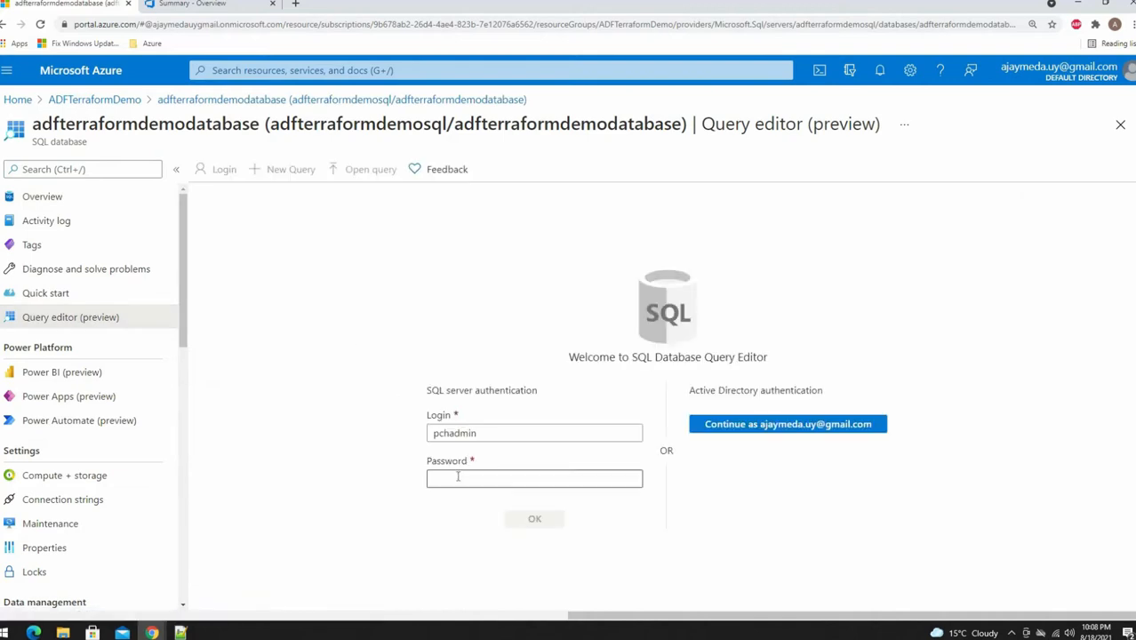
type("•")
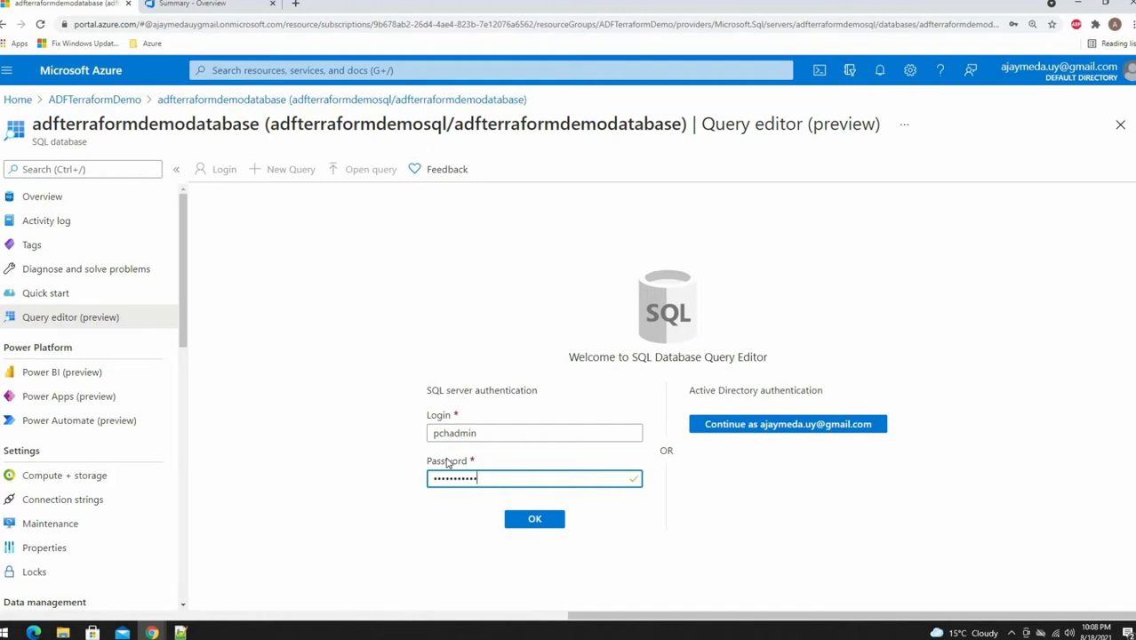
key("Return")
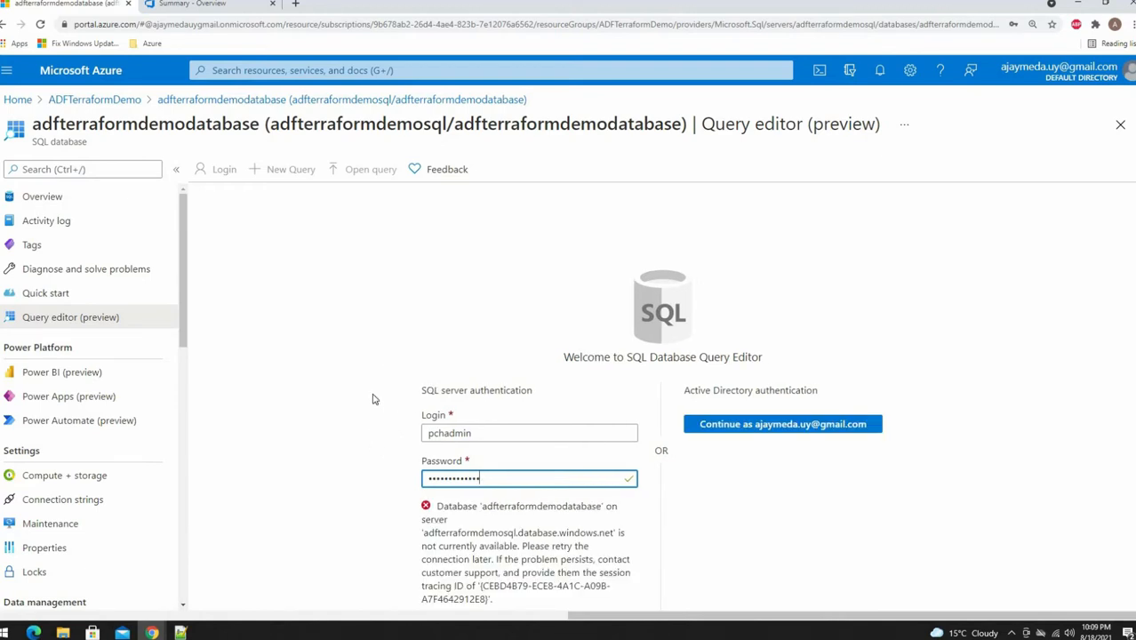
scroll(327, 349, "down", 1)
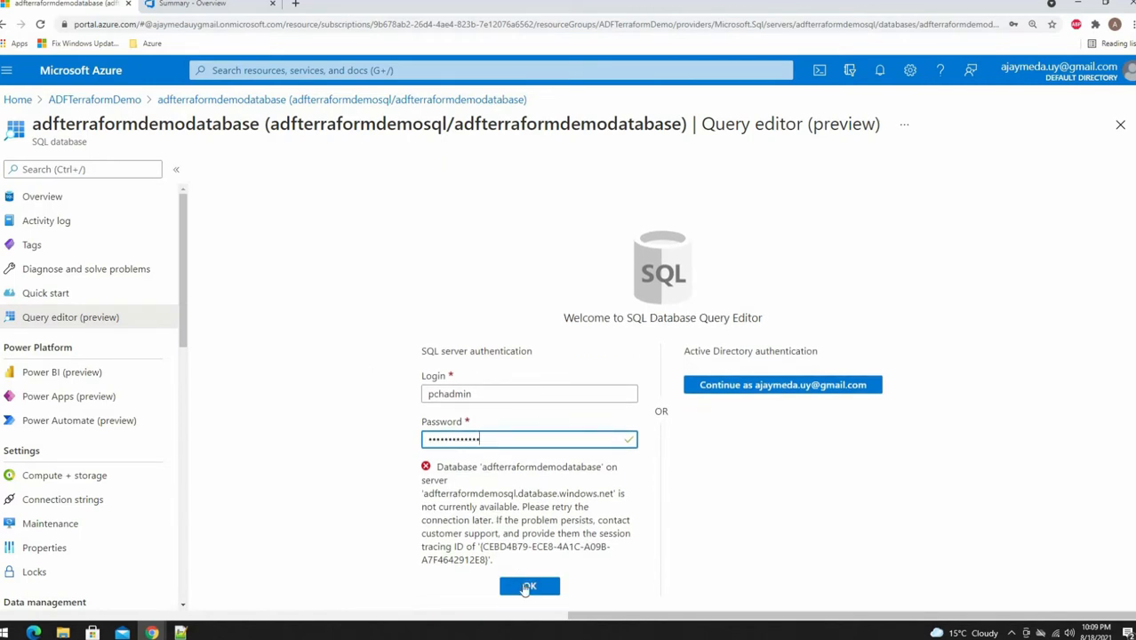
left_click(523, 589)
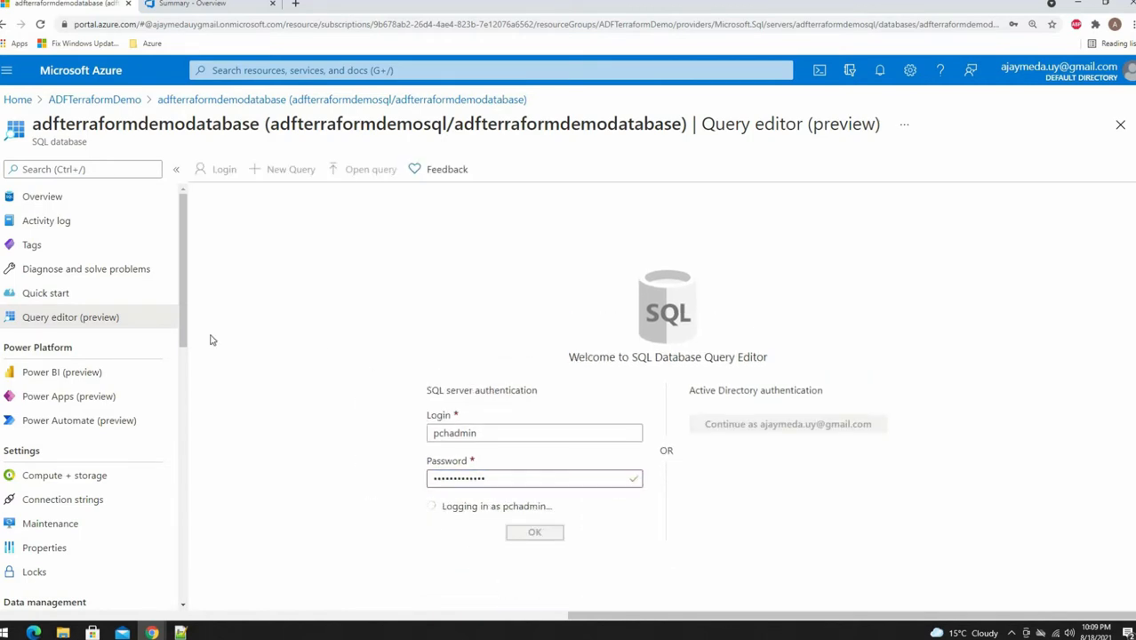
Leave the query editor for the database overview, discarding the unsaved edits.
scroll(87, 436, "down", 2)
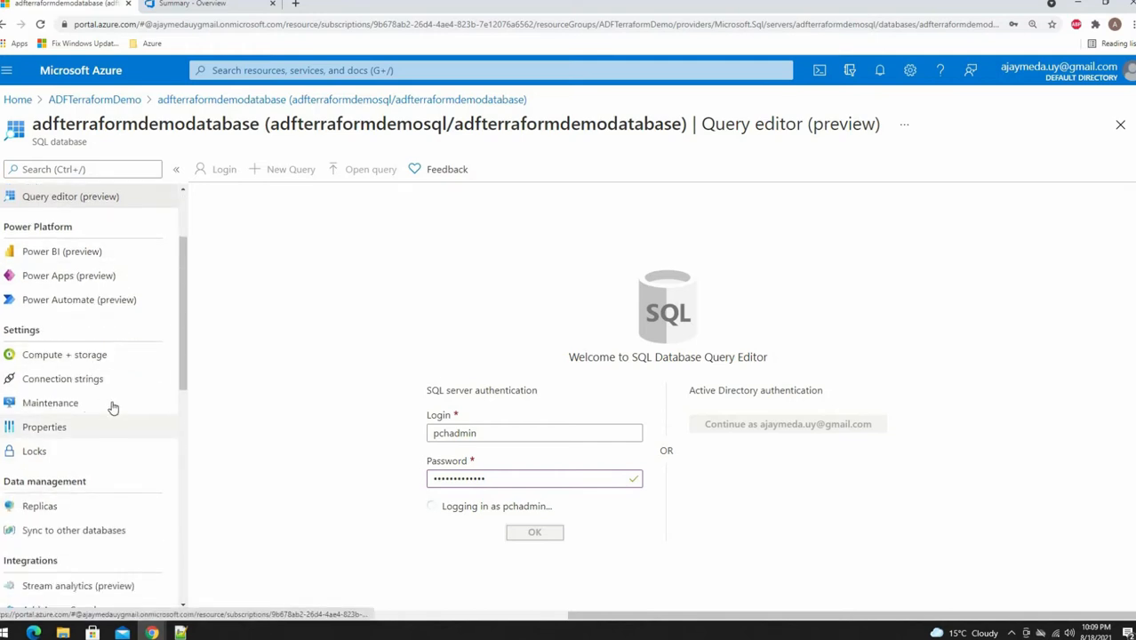
scroll(112, 402, "up", 2)
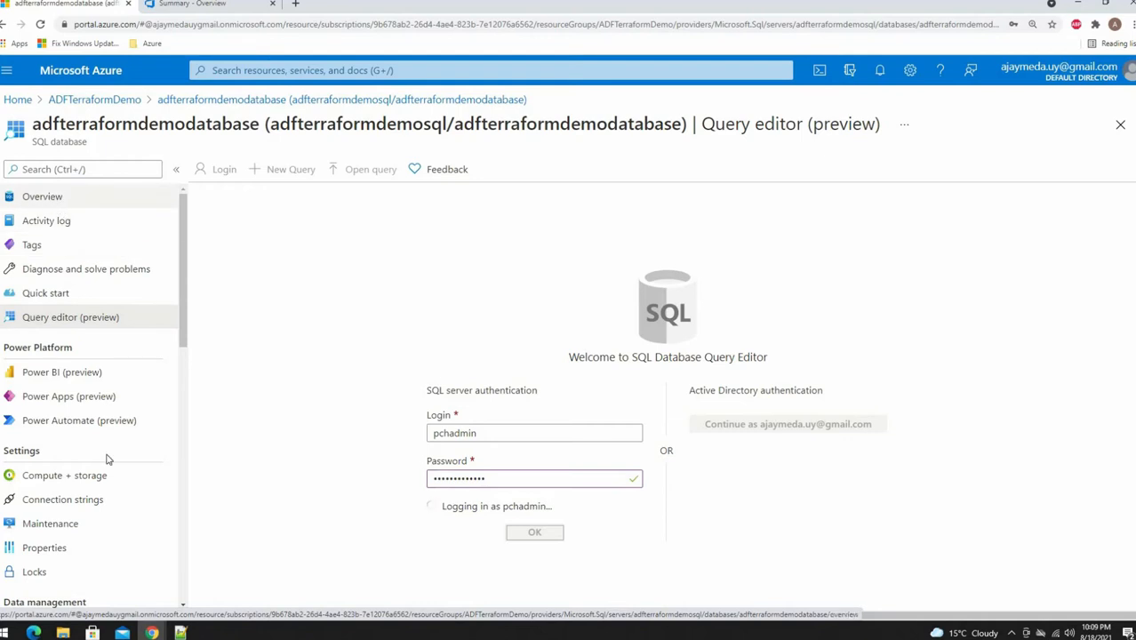
left_click(50, 197)
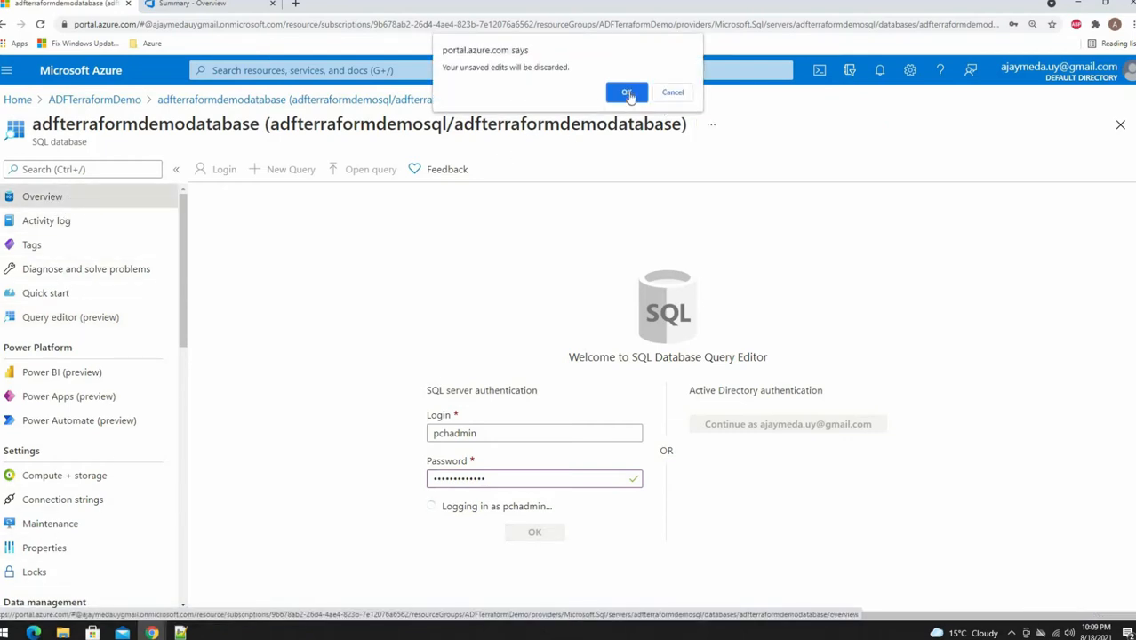
left_click(627, 93)
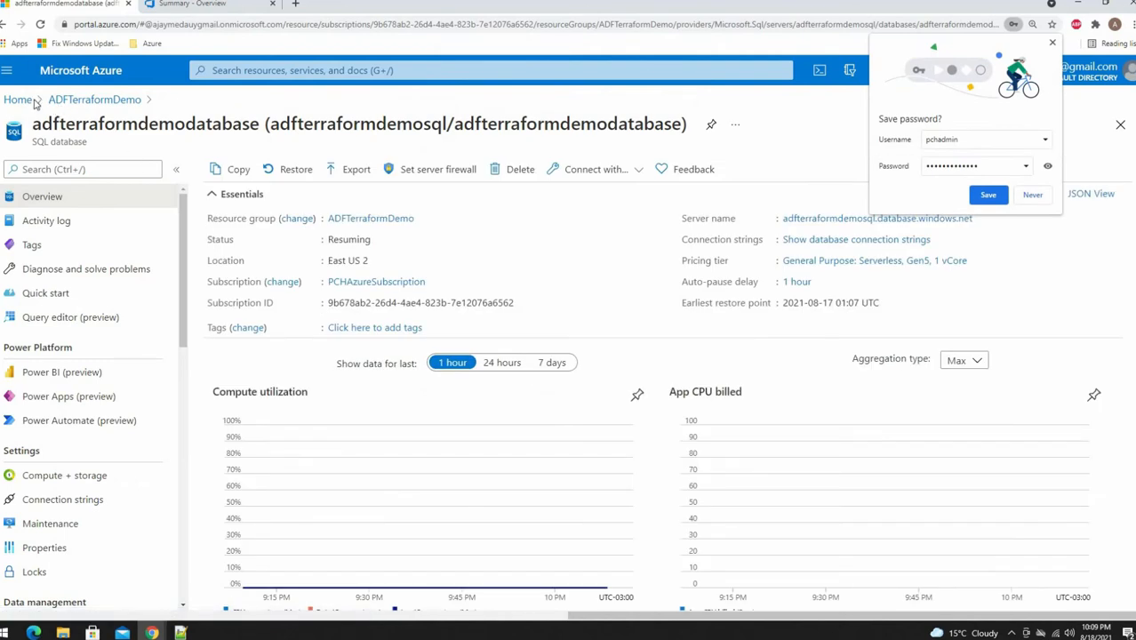
Return to the resource group and open adfterraformdemodatabase from the database list of the SQL server adfterraformdemosql.
left_click(86, 100)
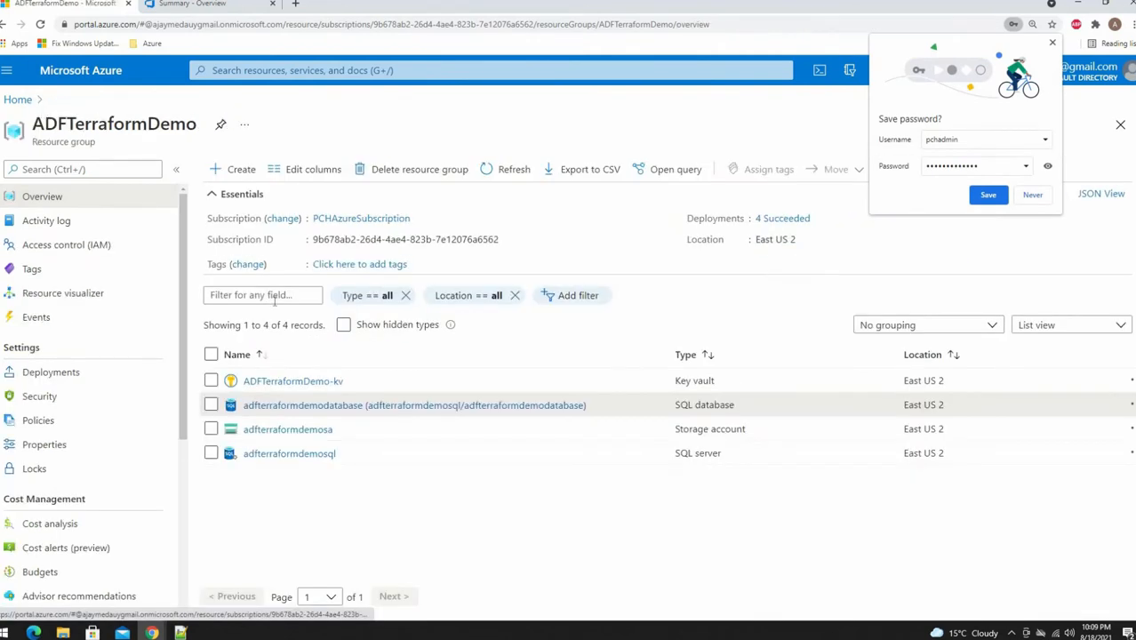
left_click(297, 455)
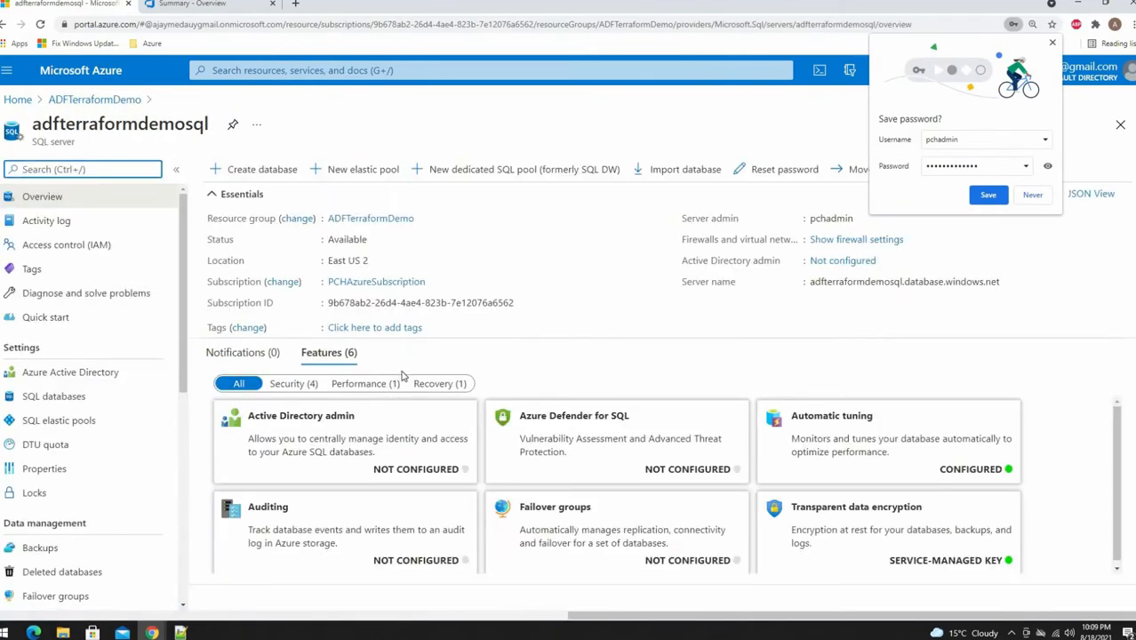
left_click(55, 396)
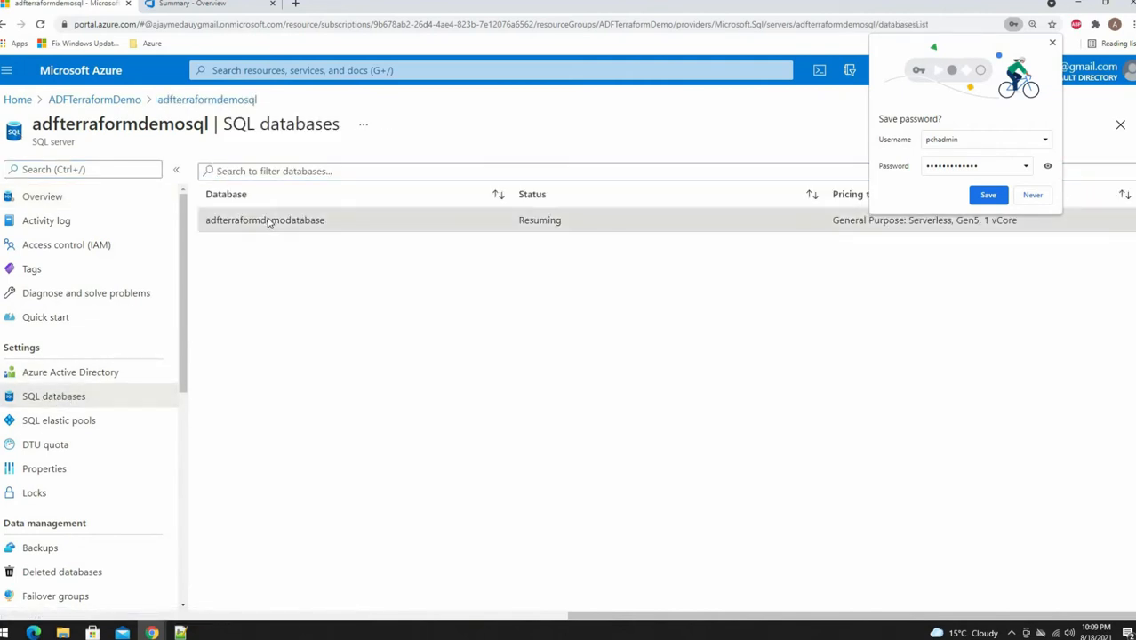
left_click(267, 221)
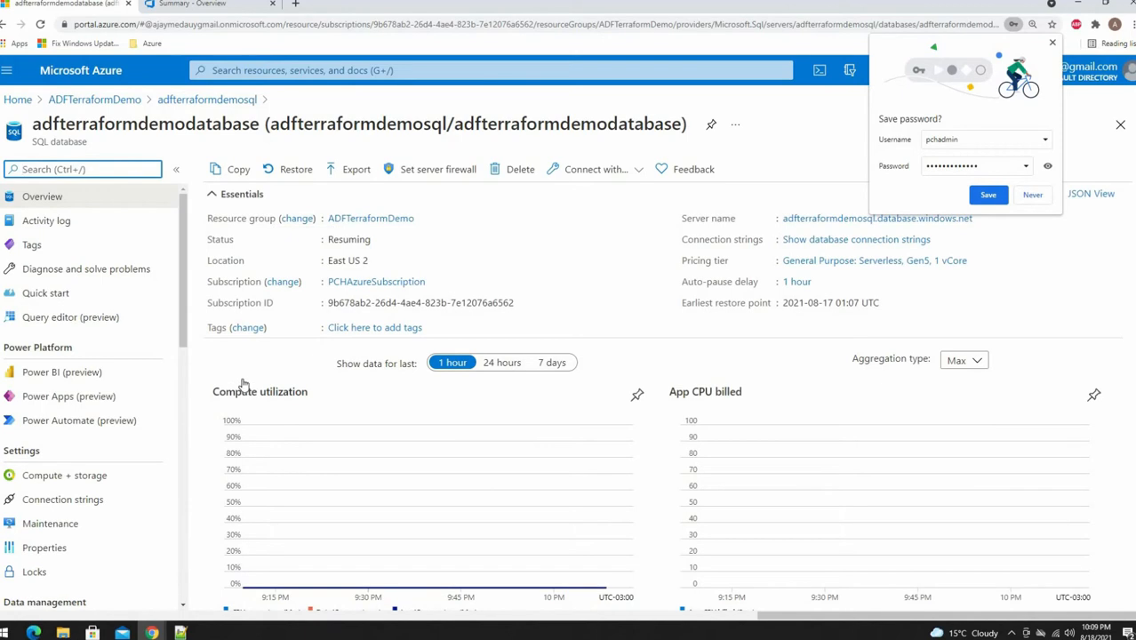
Open the query editor of adfterraformdemodatabase and sign in with the SQL server account password, dismissing the browser's offers to save it.
scroll(240, 373, "down", 2)
scroll(240, 374, "up", 2)
scroll(240, 373, "down", 3)
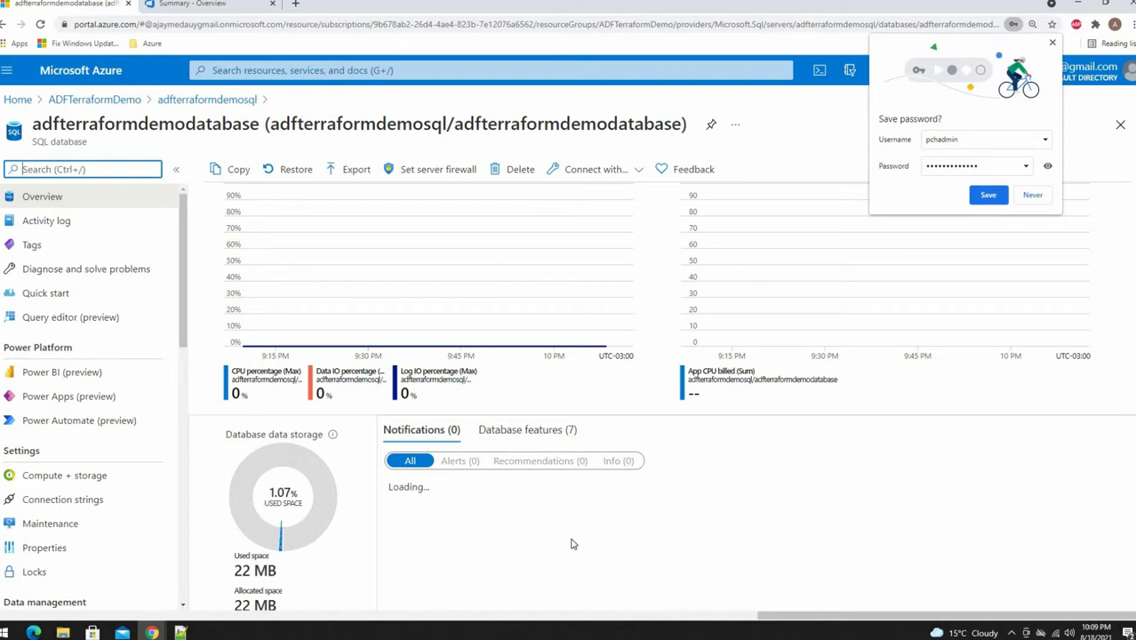
left_click(668, 376)
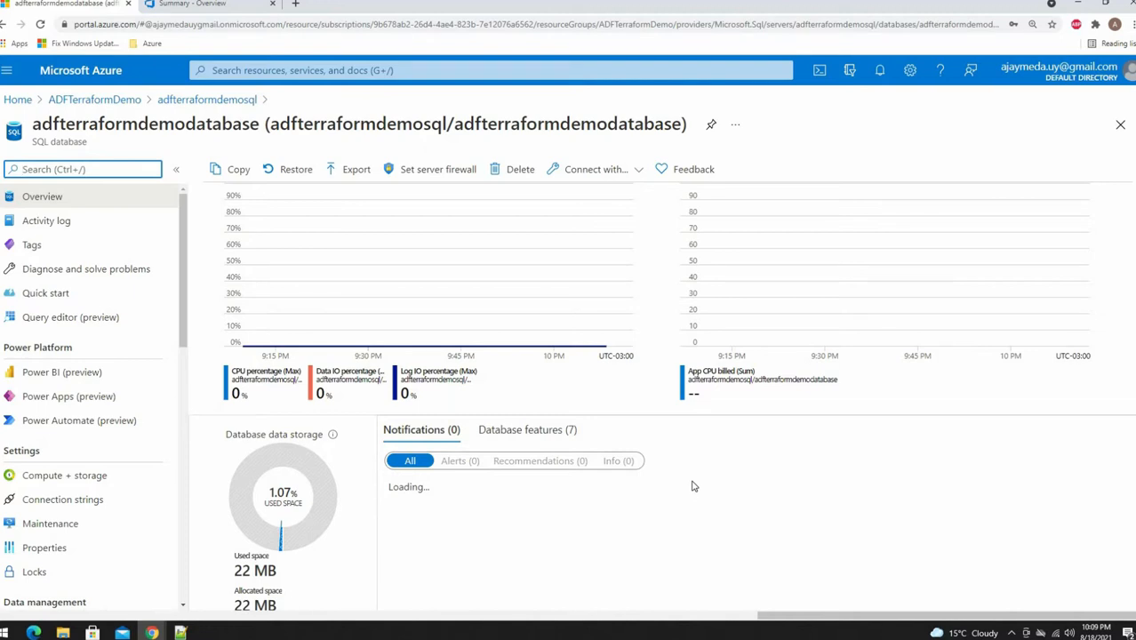
scroll(694, 487, "down", 1)
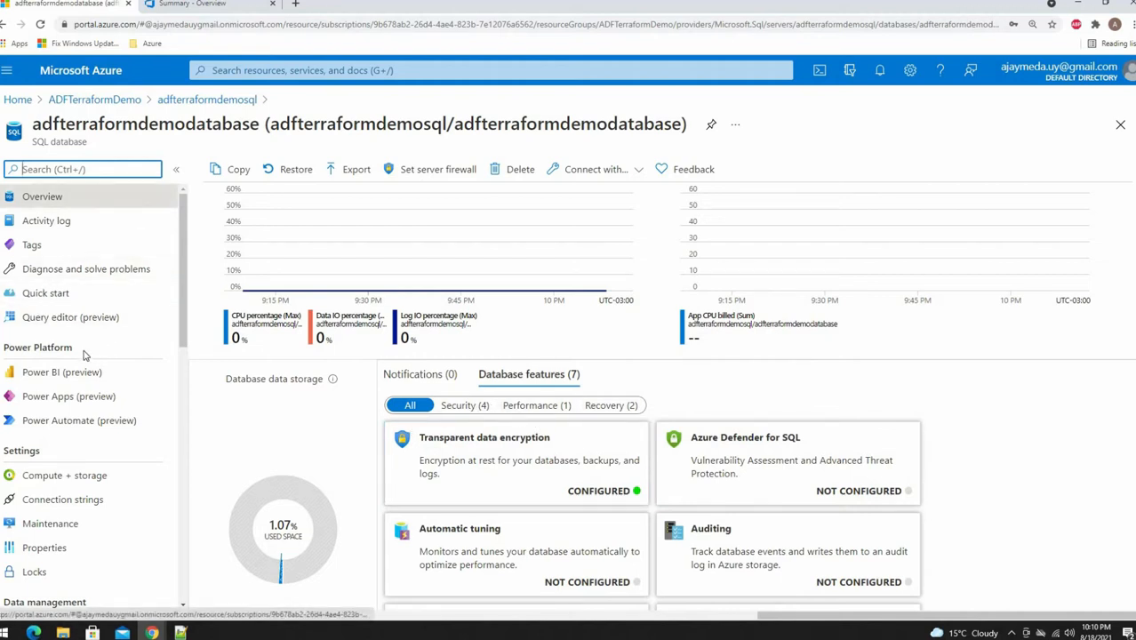
left_click(63, 319)
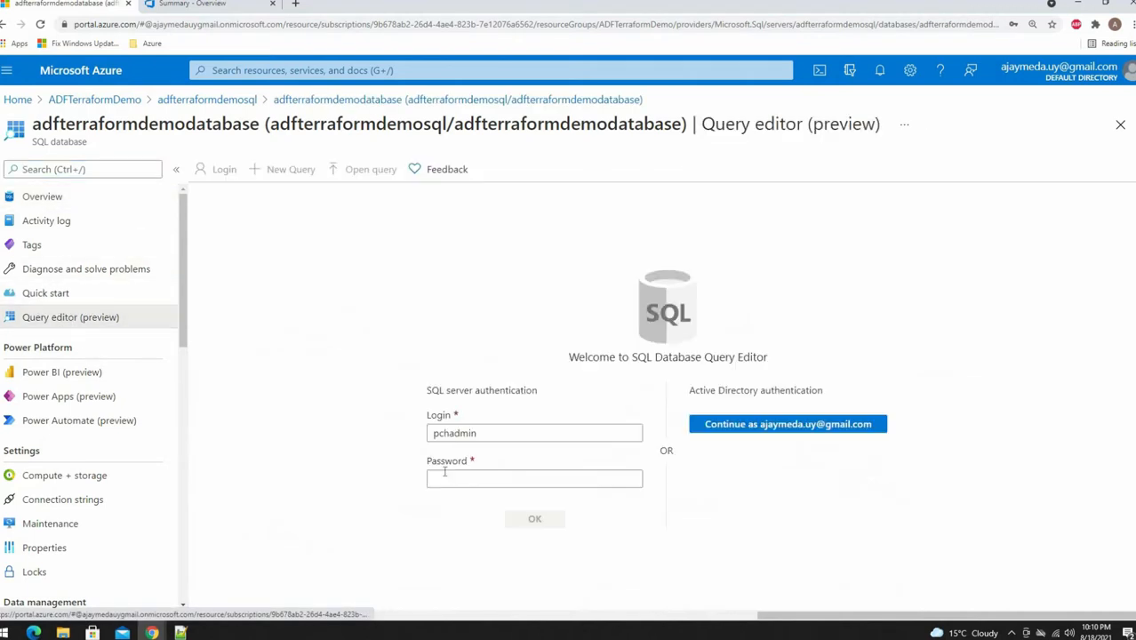
left_click(444, 475)
type("P")
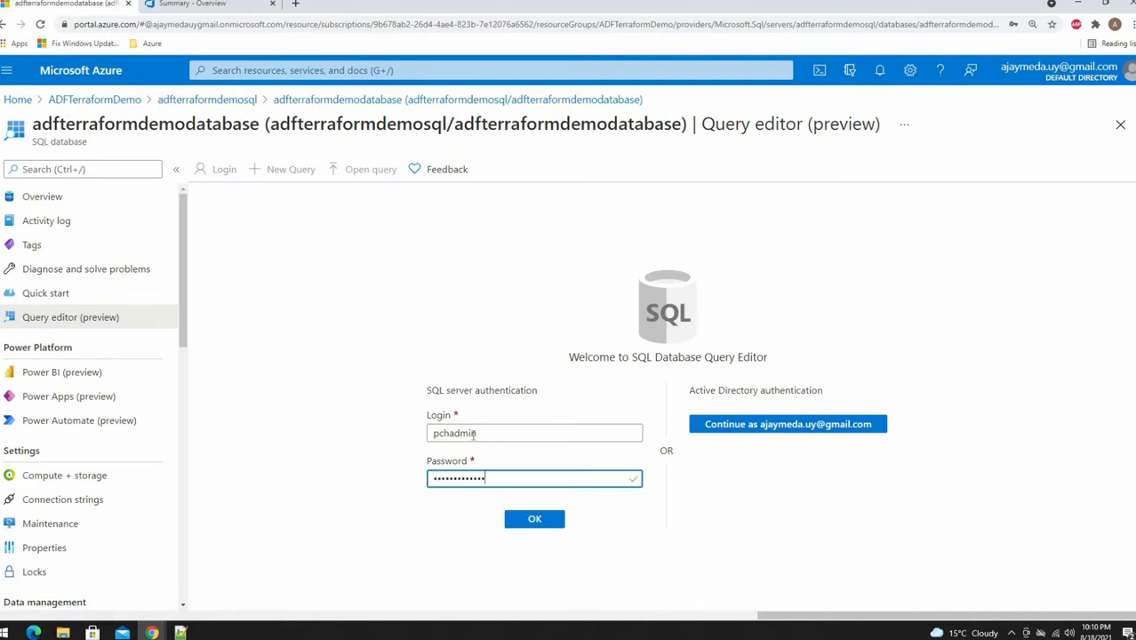
left_click(529, 521)
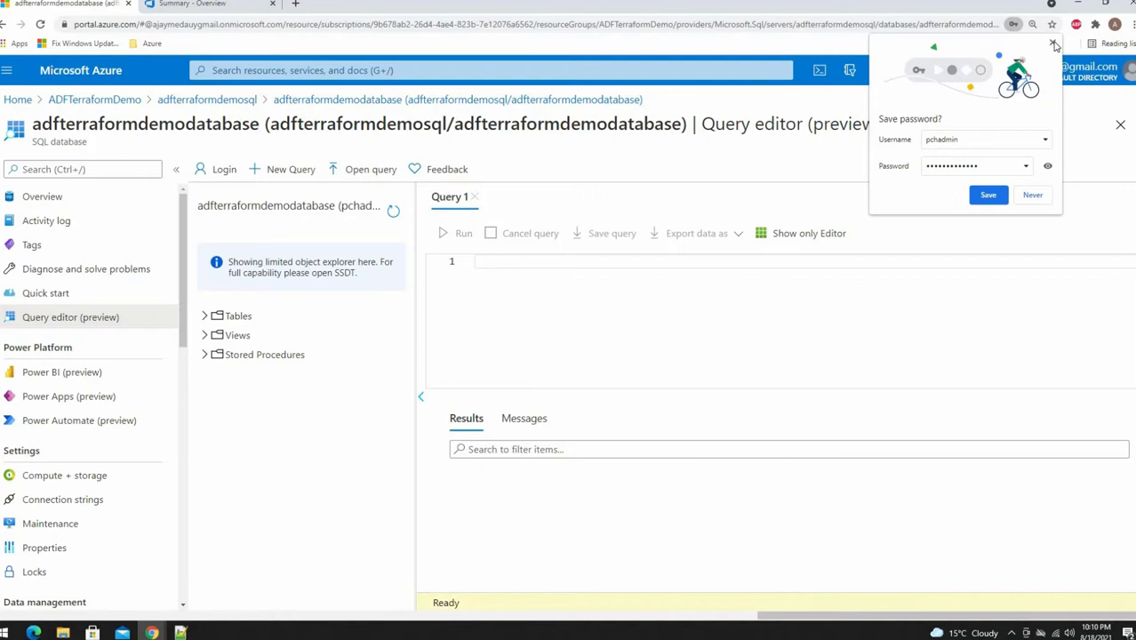
left_click(1055, 44)
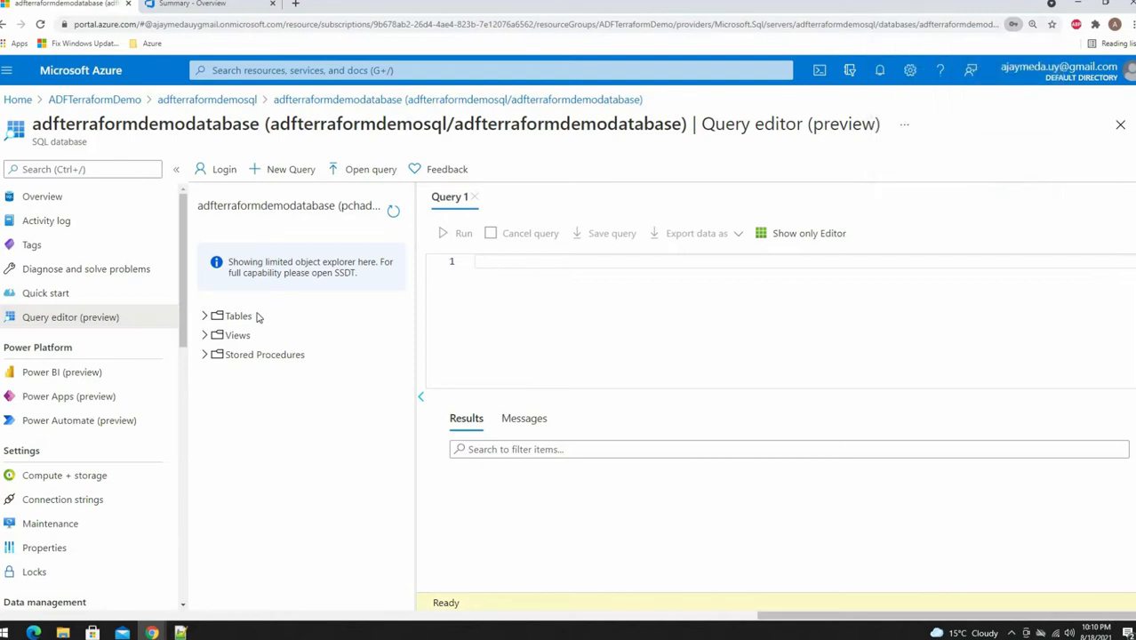
Expand the database's tables, run select * from [dbo].[consumers_price], and cancel the running query.
left_click(205, 316)
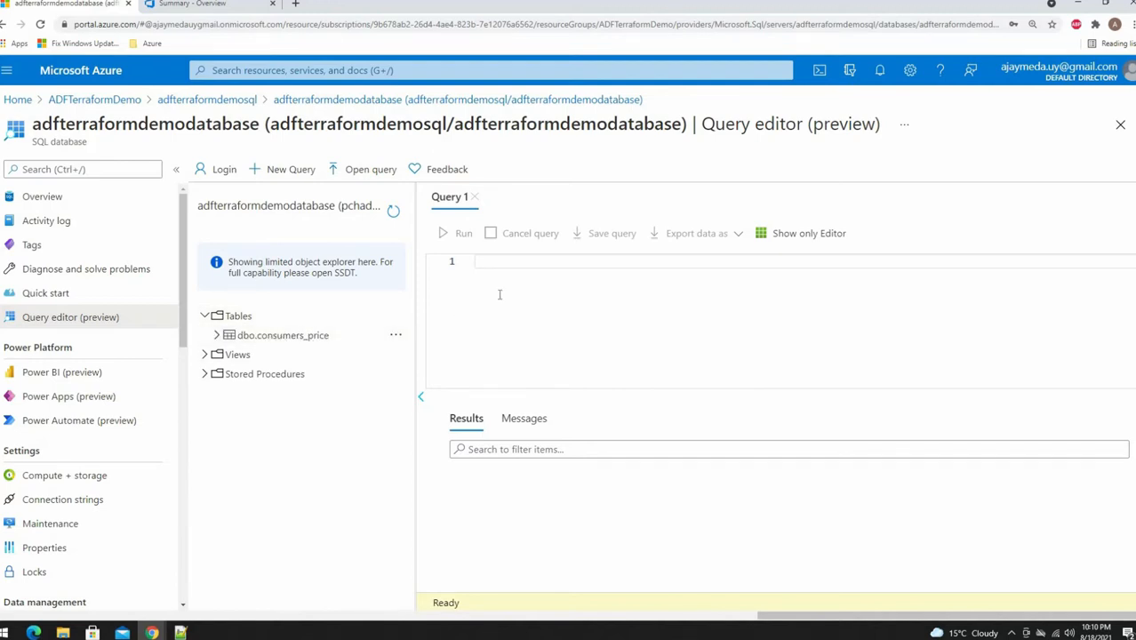
type("select * from [dbo].[consumers_price]")
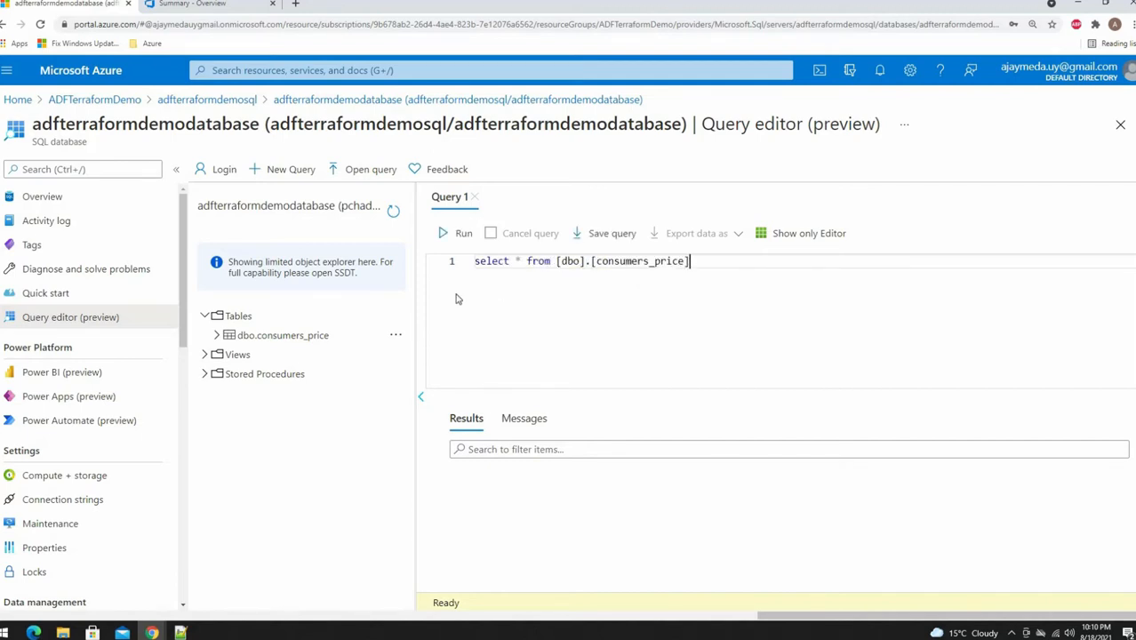
key("ctrl+Return")
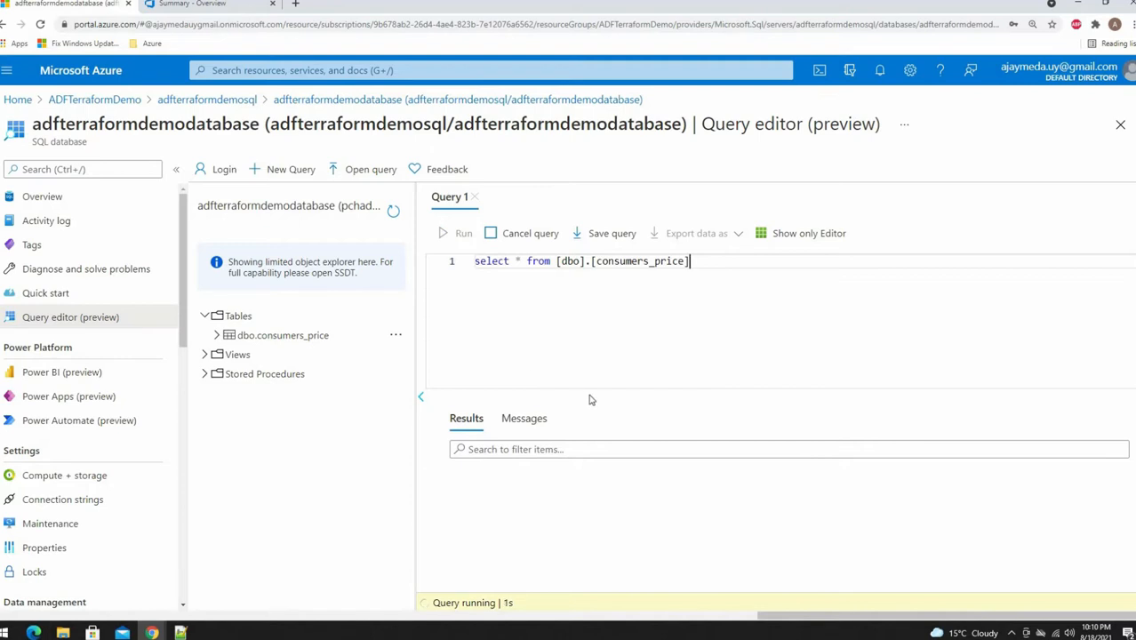
left_click(524, 233)
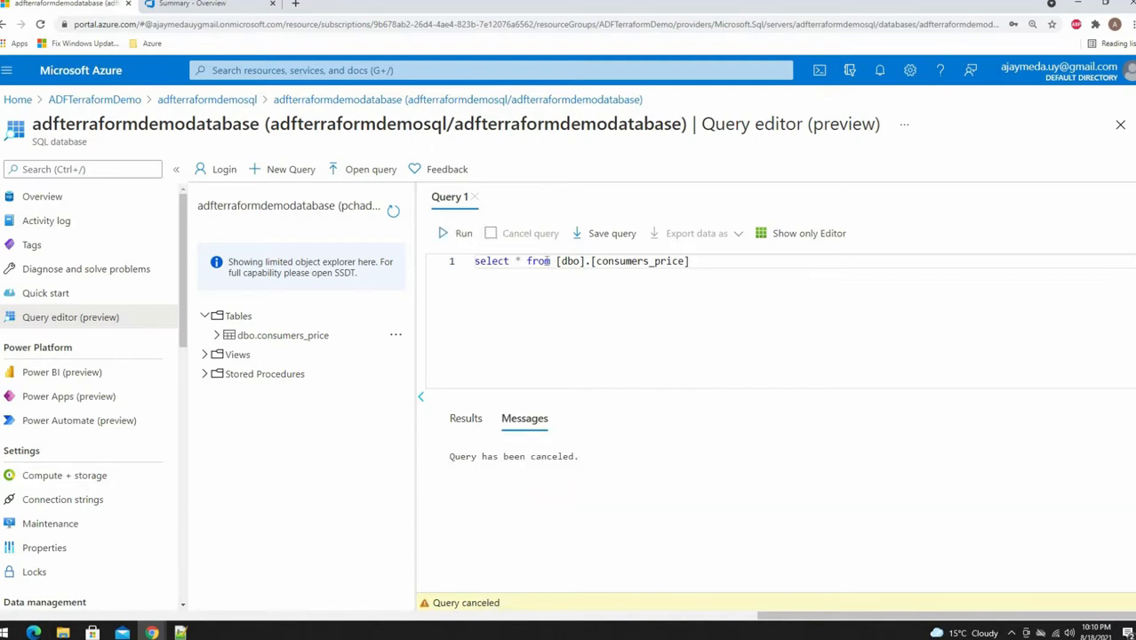
Limit the query to the top 10 rows, run it, and look through the returned rows and columns up to updated_date.
type("top 10")
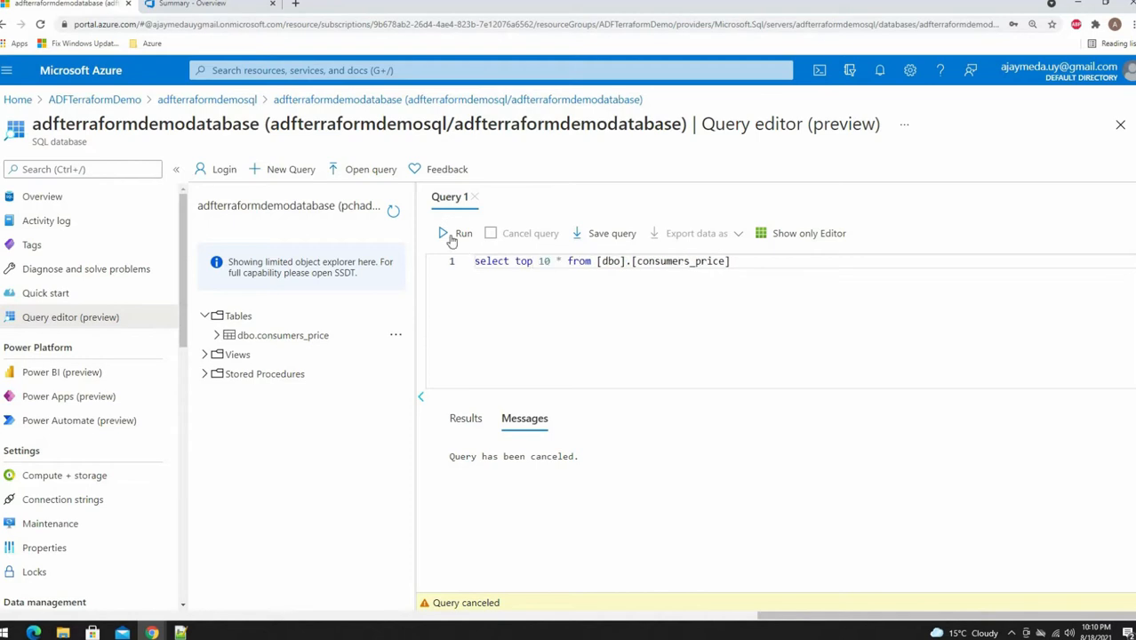
left_click(453, 234)
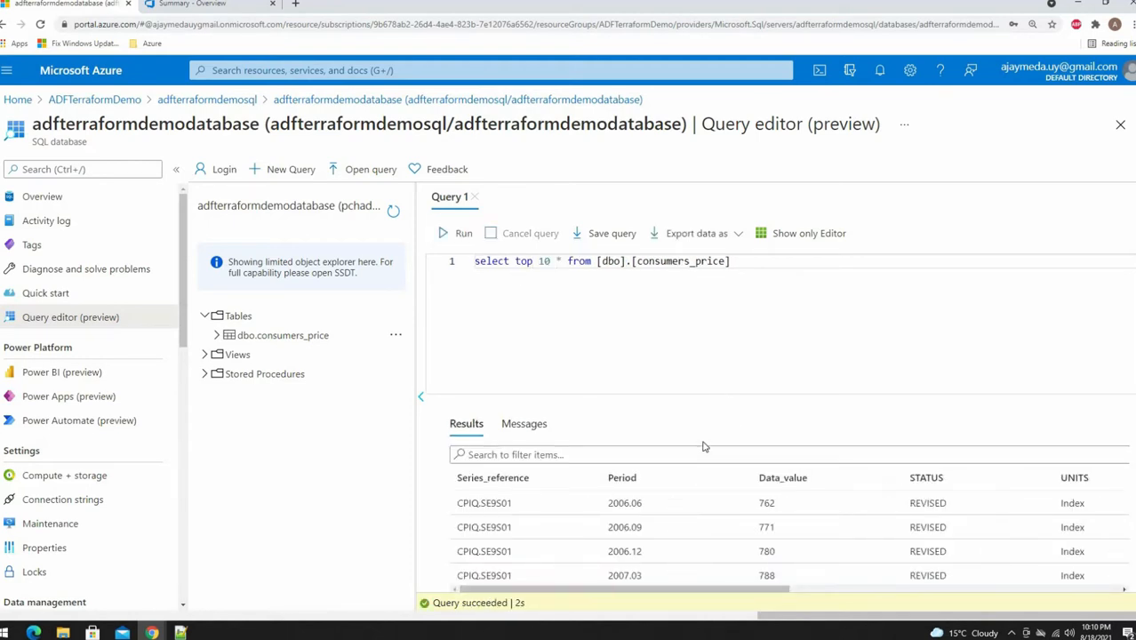
scroll(671, 505, "down", 3)
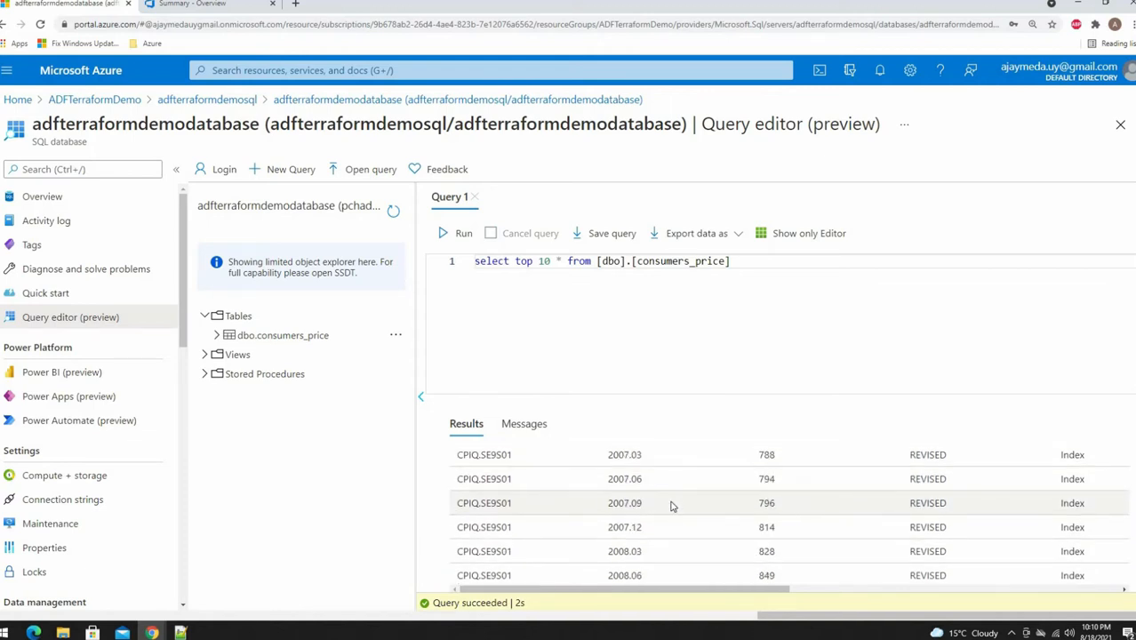
scroll(671, 505, "up", 3)
left_click_drag(799, 593, 1049, 583)
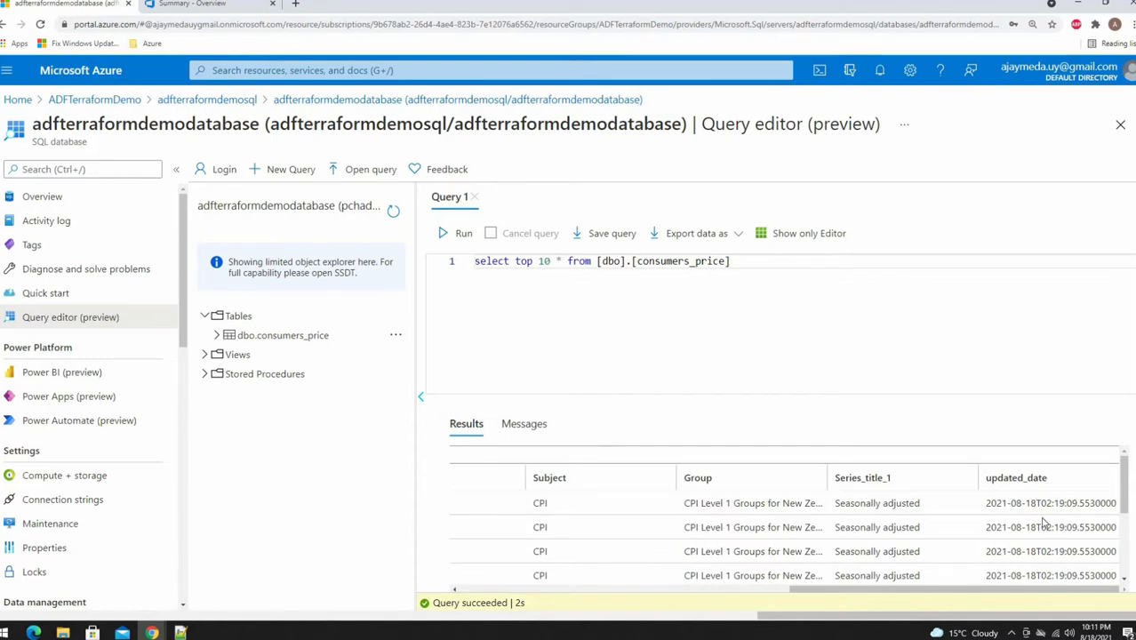
Add the statement truncate table [dbo].[consumers_price] below the select query and run only that statement.
left_click(750, 260)
key("Return")
key("Return")
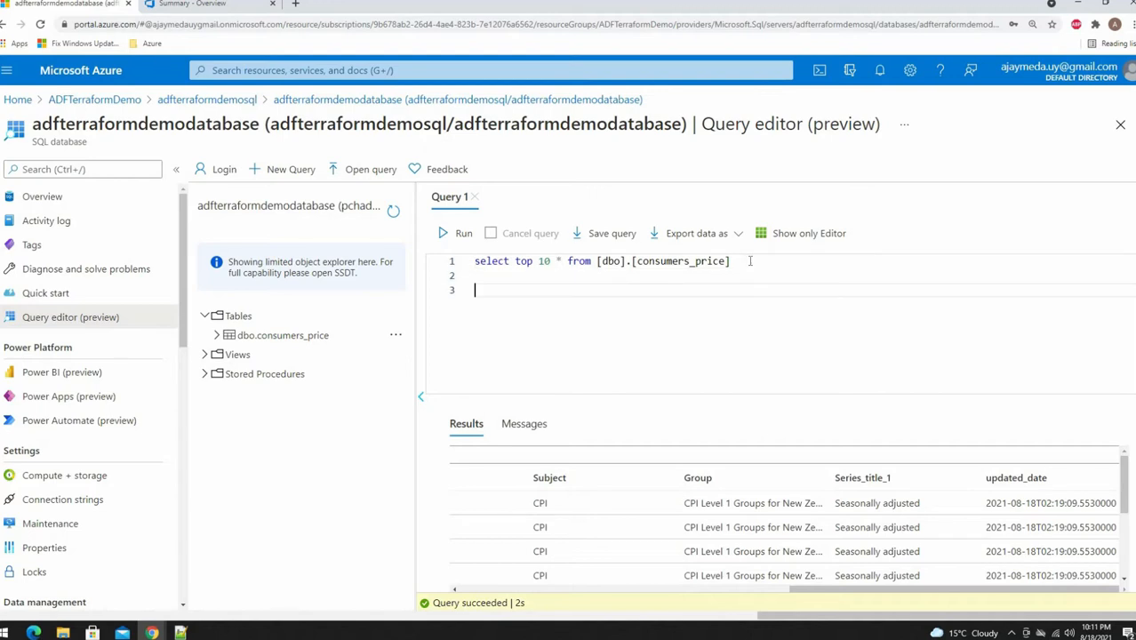
type("truncate table [dbo.")
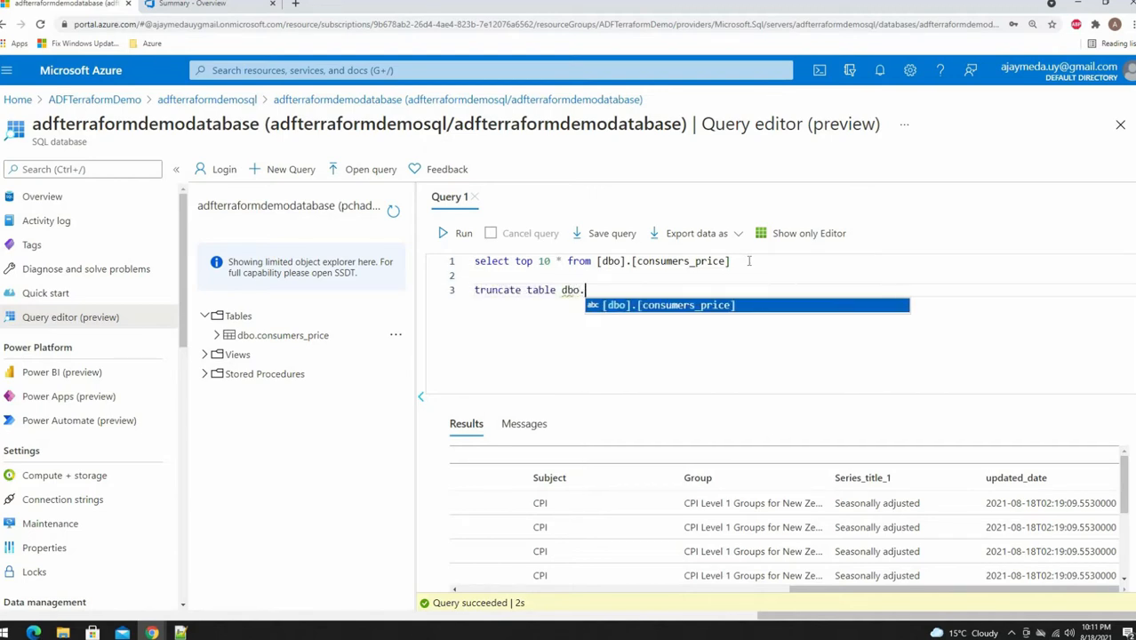
key("Return")
left_click_drag(702, 291, 472, 290)
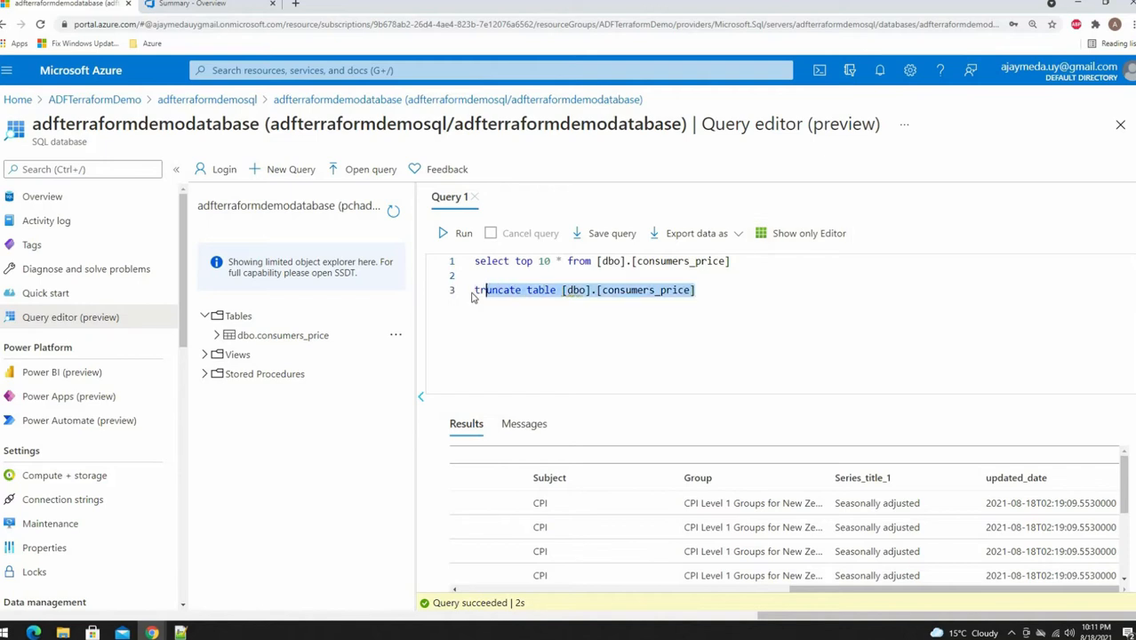
left_click(463, 234)
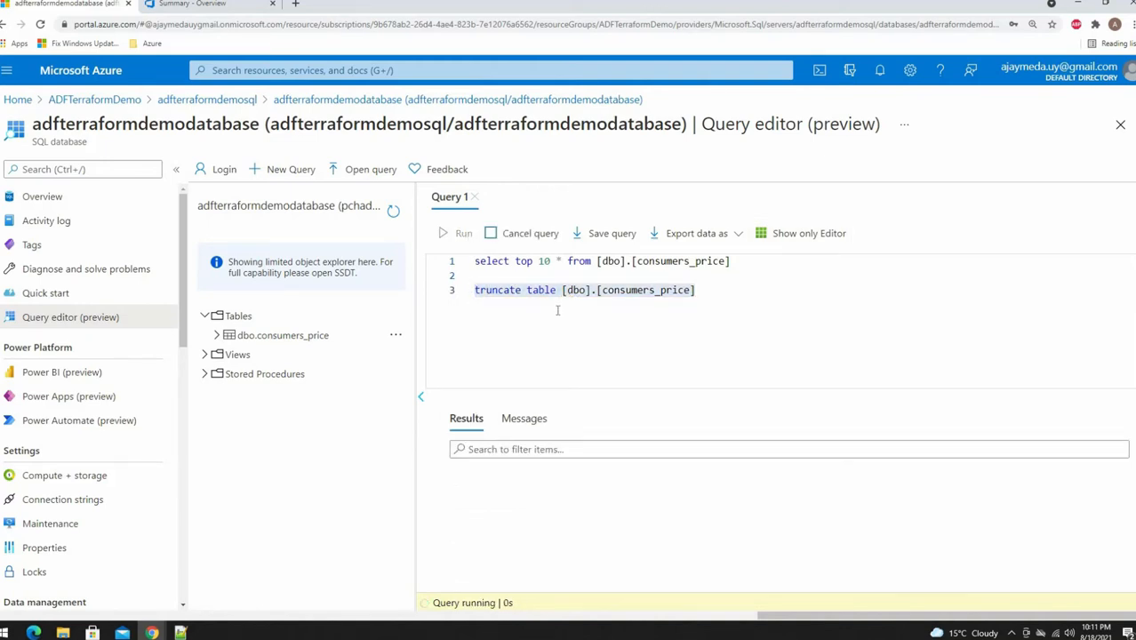
Rerun only the select top 10 query to check the contents of the consumers_price table.
left_click(740, 277)
left_click_drag(745, 262, 451, 251)
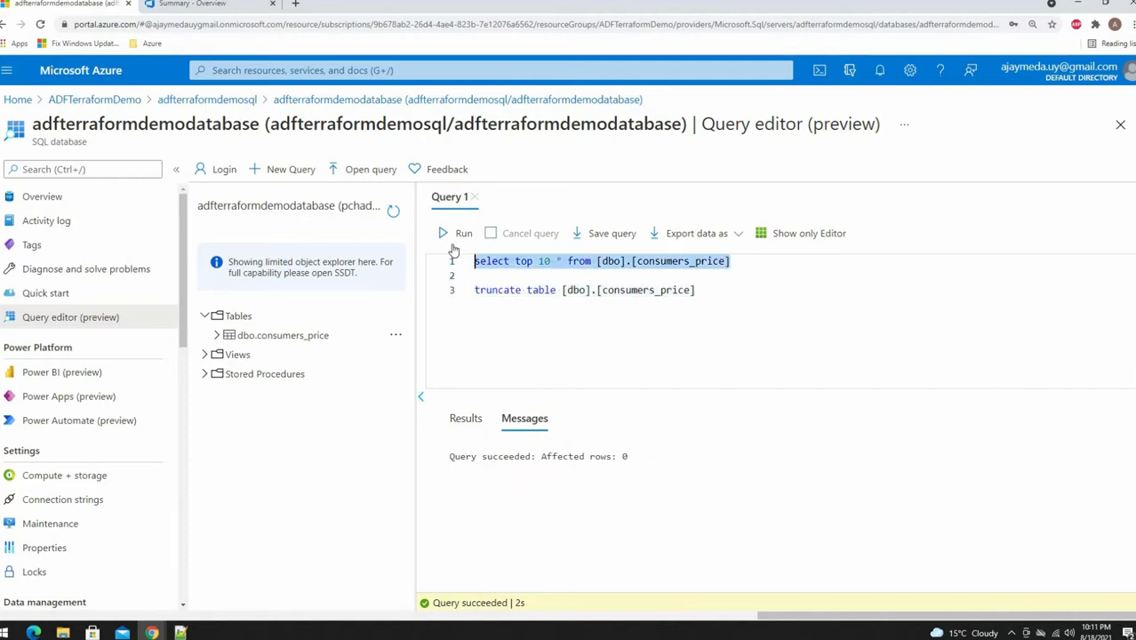
left_click(460, 236)
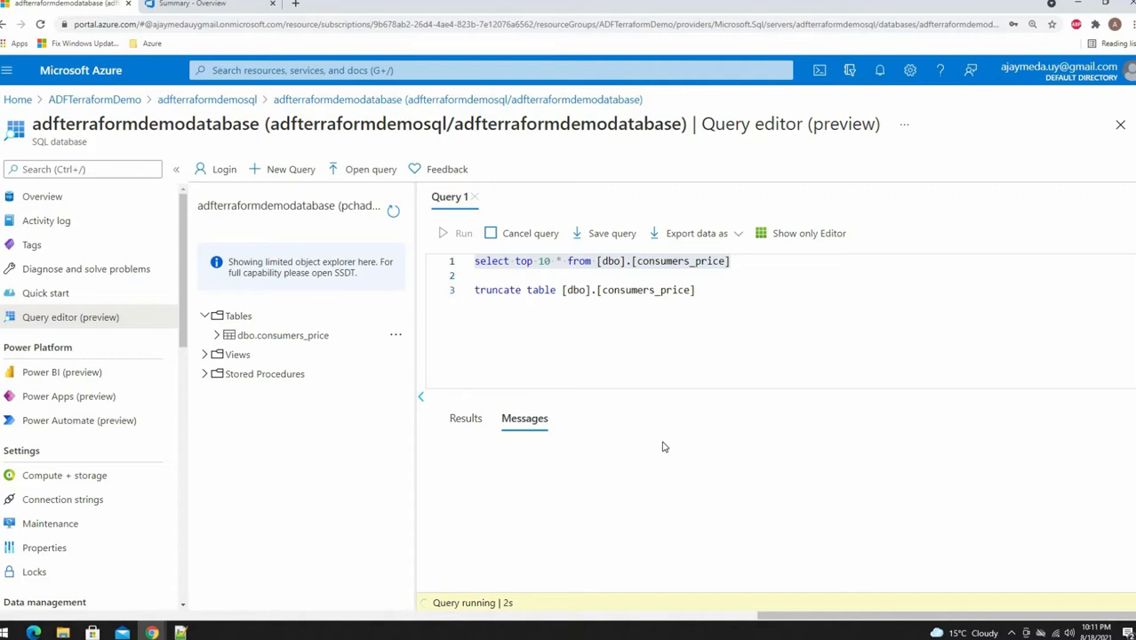
left_click(720, 290)
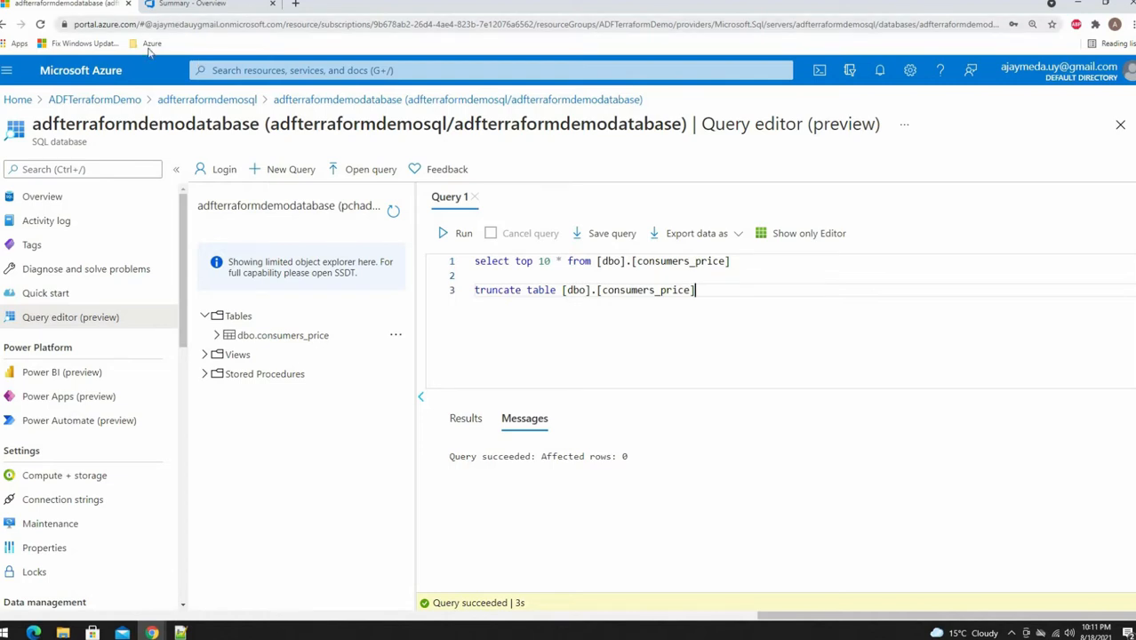
Leave the query editor for the portal home, discarding the unsaved edits, and open the ADFTerraformDemo resource group.
left_click(18, 98)
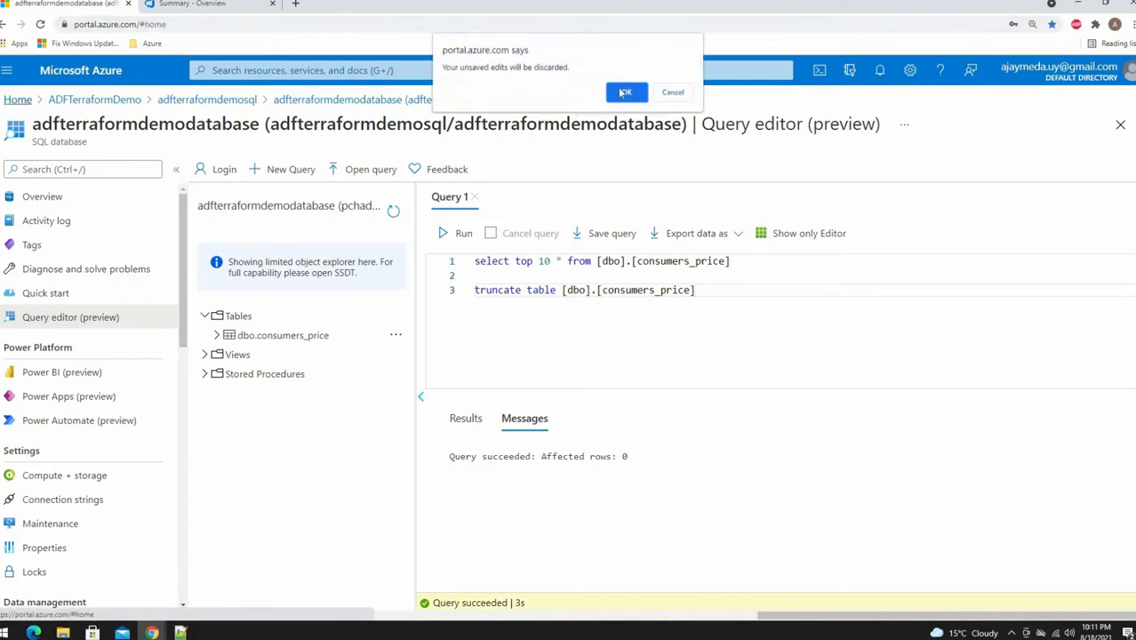
left_click(626, 93)
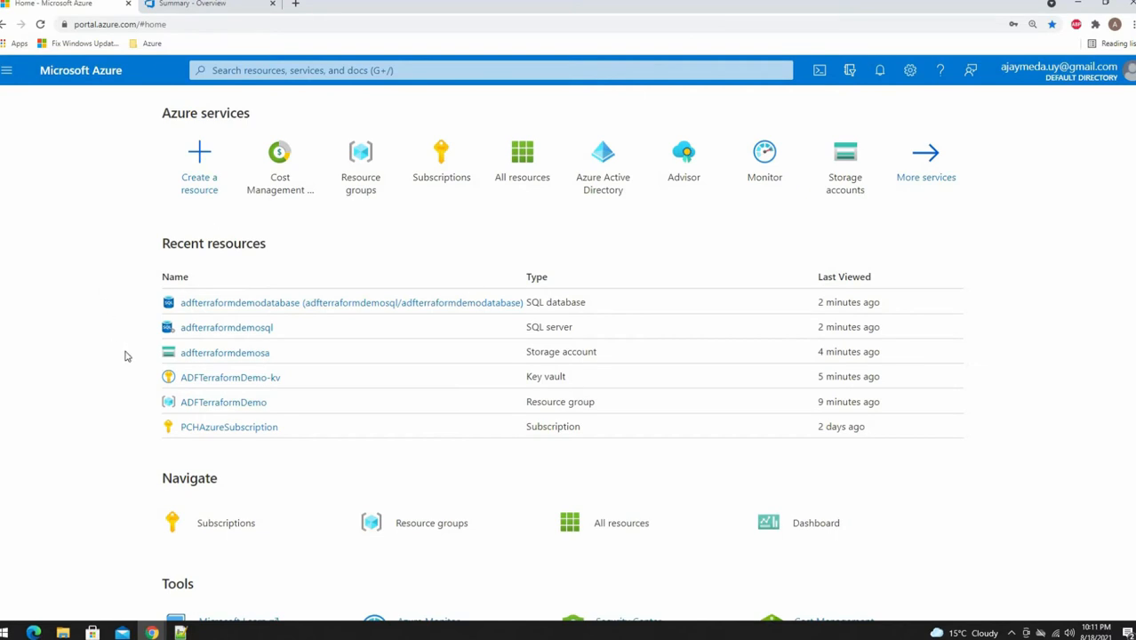
left_click(227, 402)
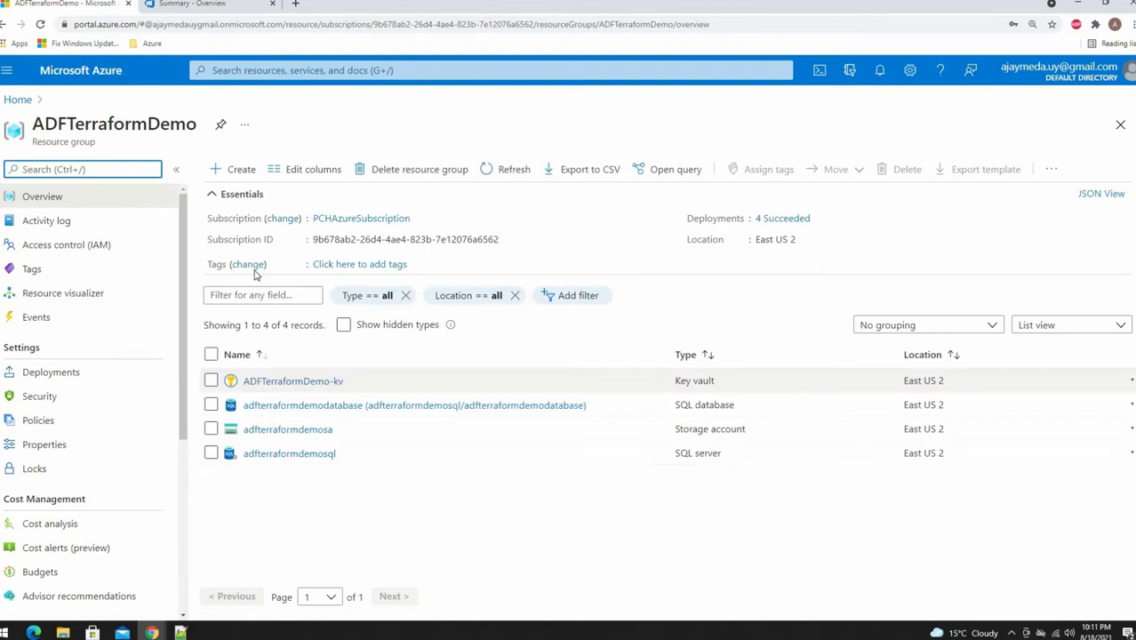
Search the marketplace for data factory from the resource group and start creating a Data Factory.
left_click(238, 169)
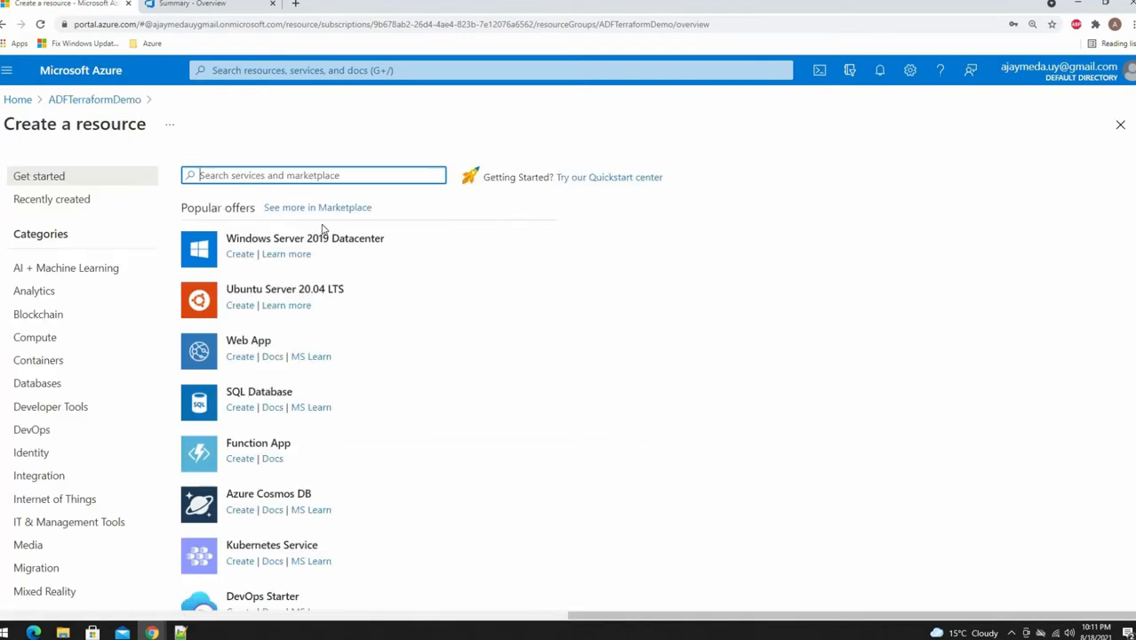
type("data factory")
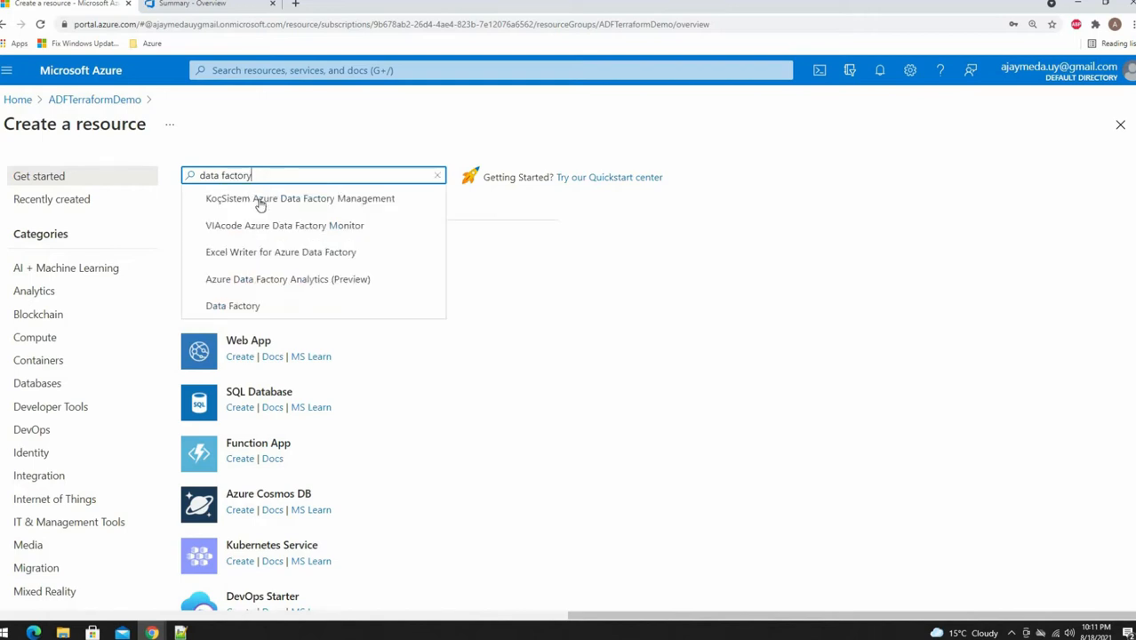
left_click(263, 303)
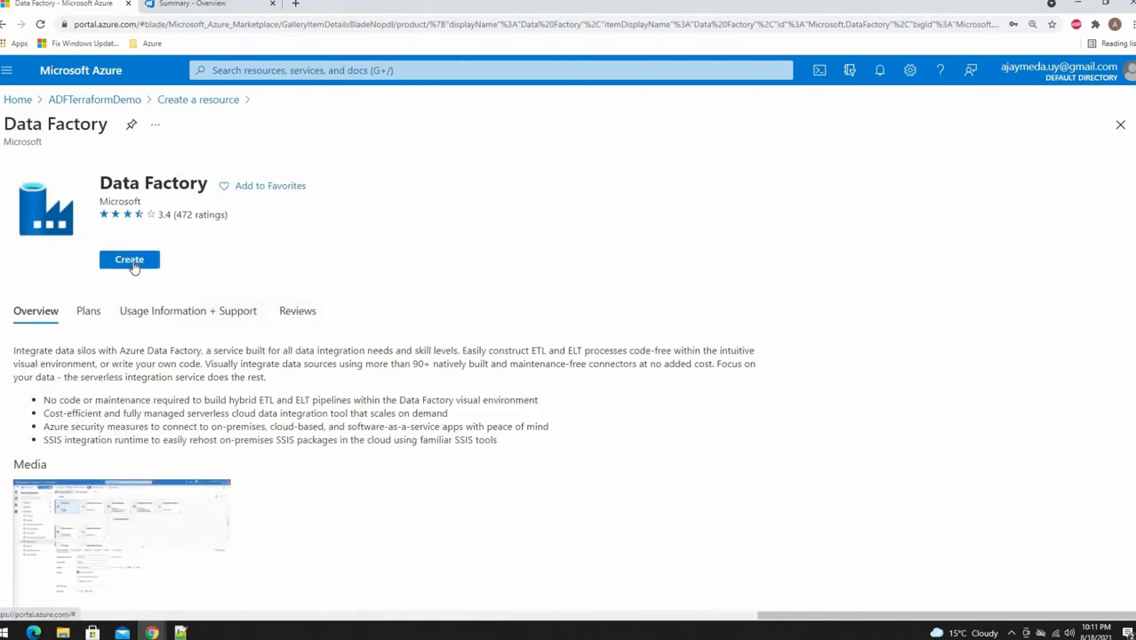
left_click(137, 263)
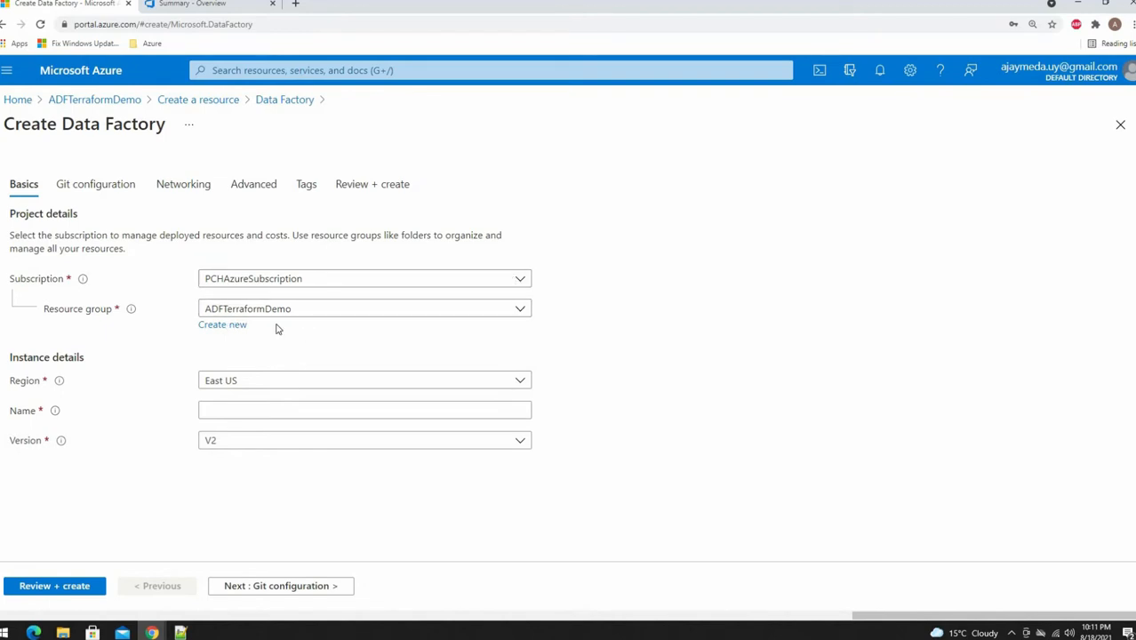
Set the data factory's region to East US 2 and enter a name beginning with adfPC.
left_click(320, 382)
scroll(267, 275, "down", 1)
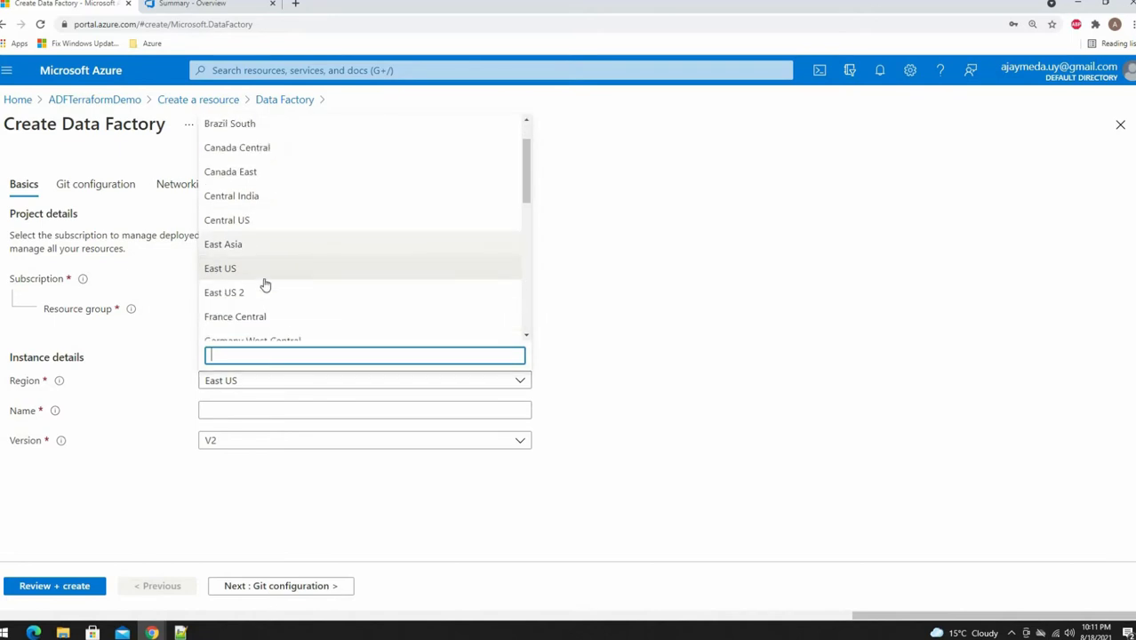
left_click(267, 284)
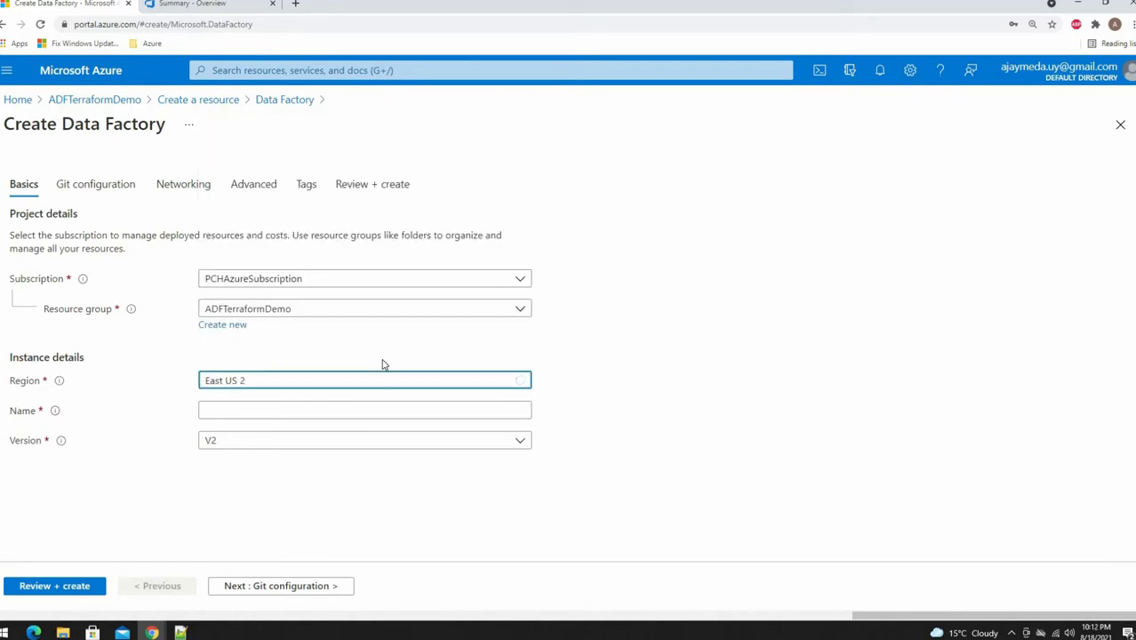
left_click(453, 404)
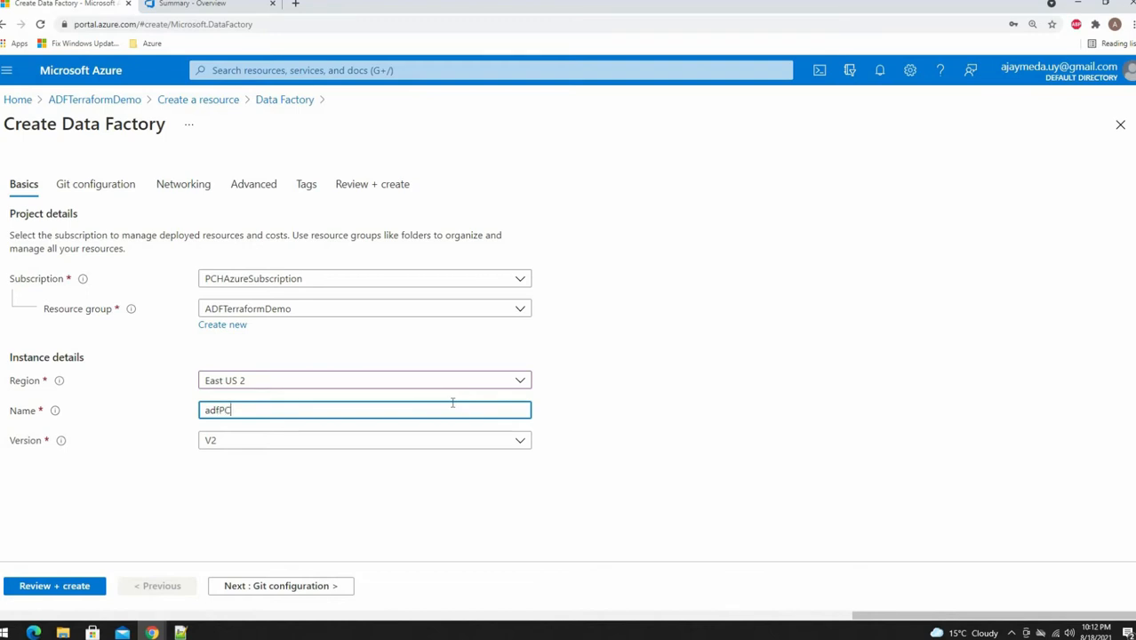
type("dem")
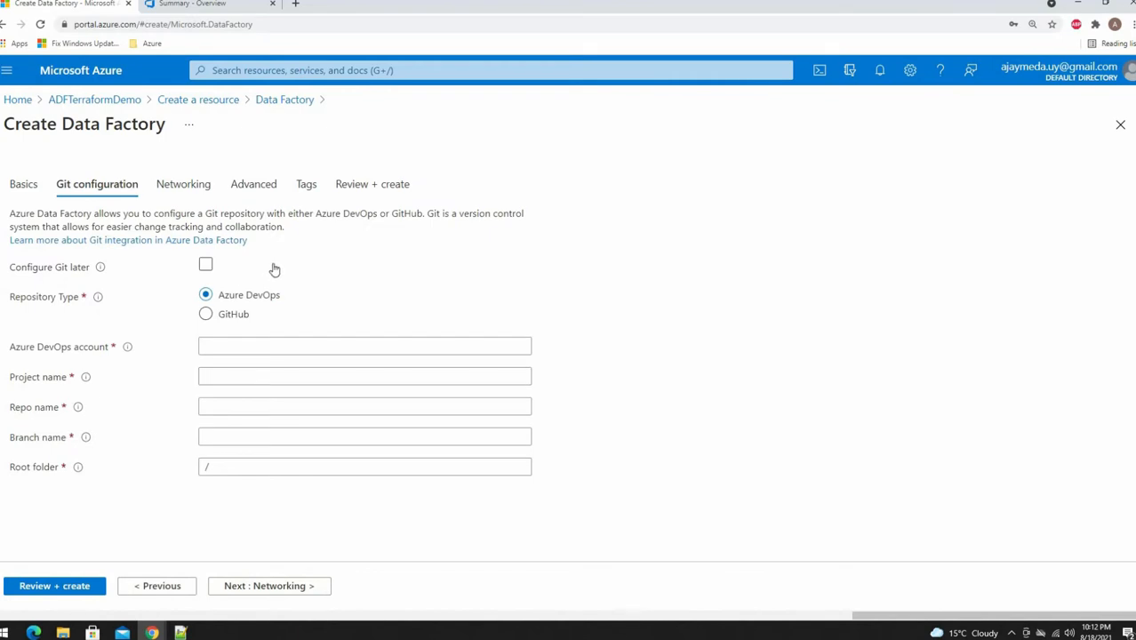
Choose to configure Git later for the data factory and go on to its networking settings.
left_click(275, 269)
left_click(205, 267)
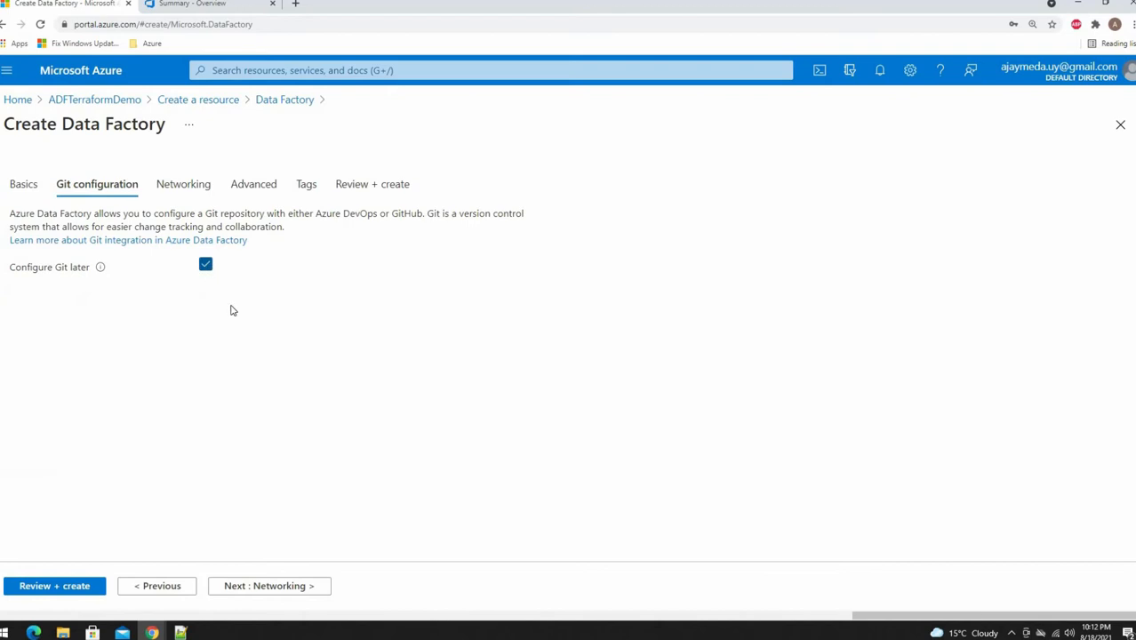
left_click(190, 189)
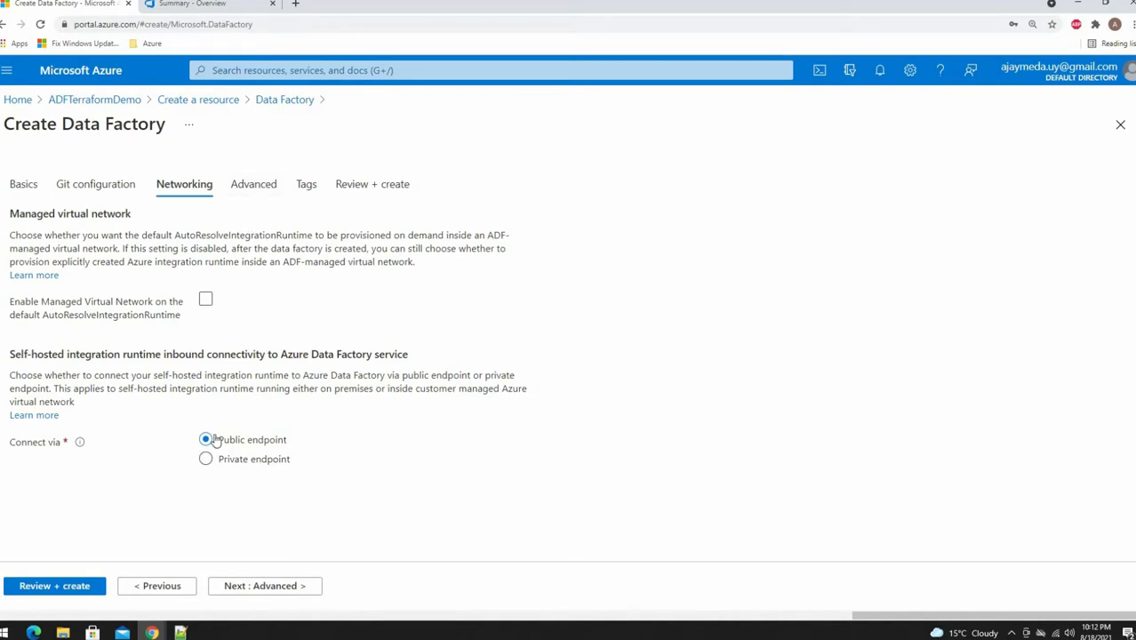
Keep the default advanced and tag settings, review the summary, and create the adfPCHdemo data factory.
left_click(253, 184)
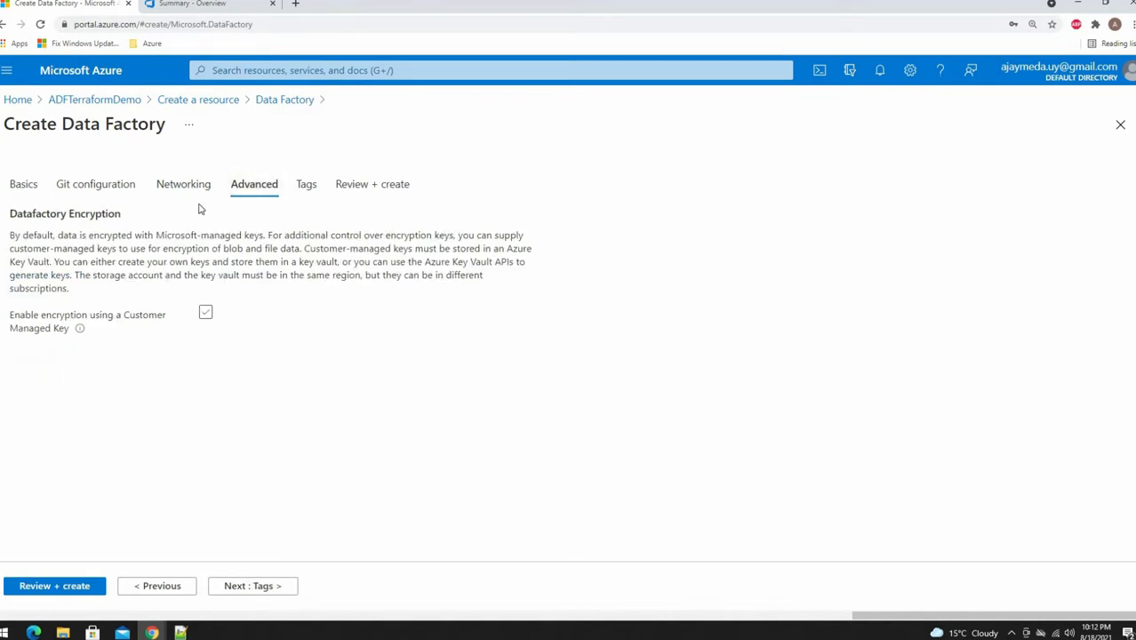
left_click(312, 189)
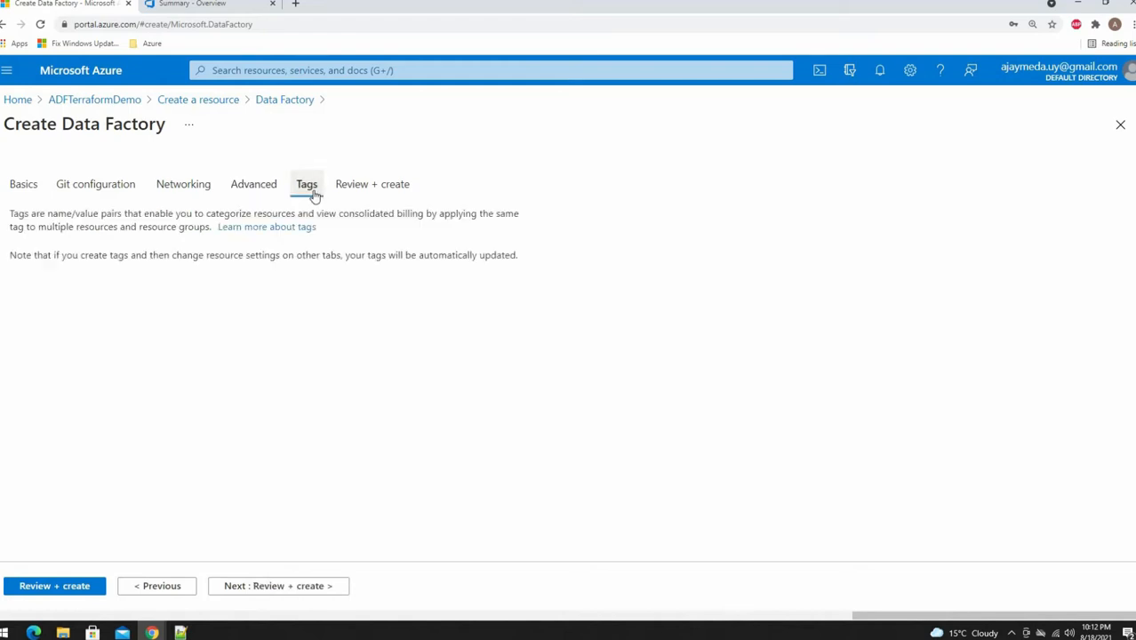
left_click(376, 186)
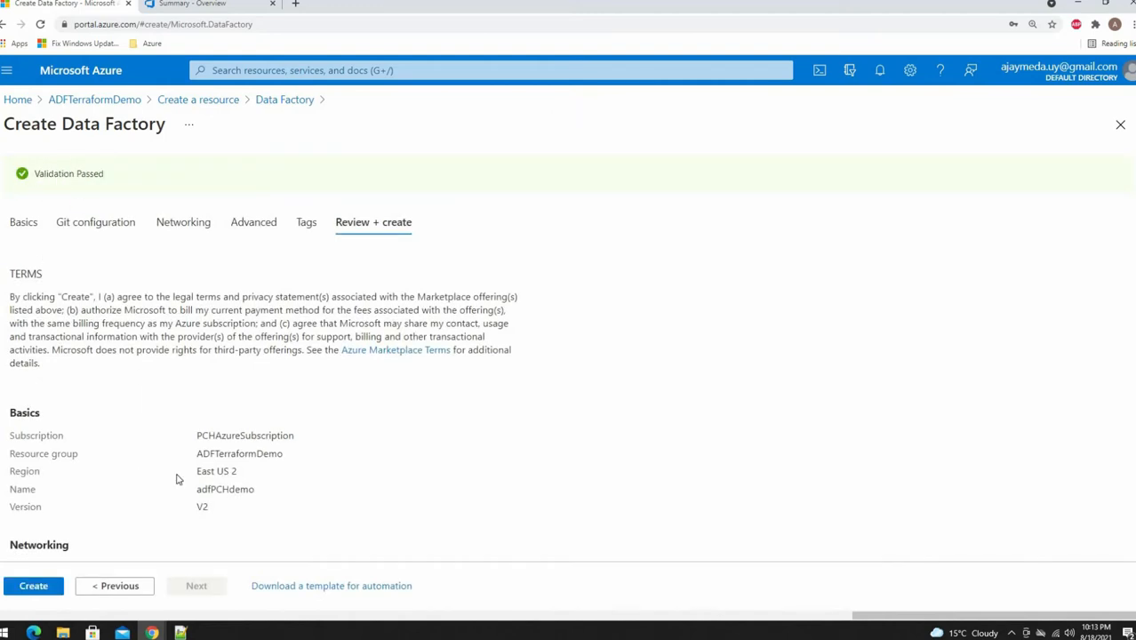
scroll(133, 472, "down", 1)
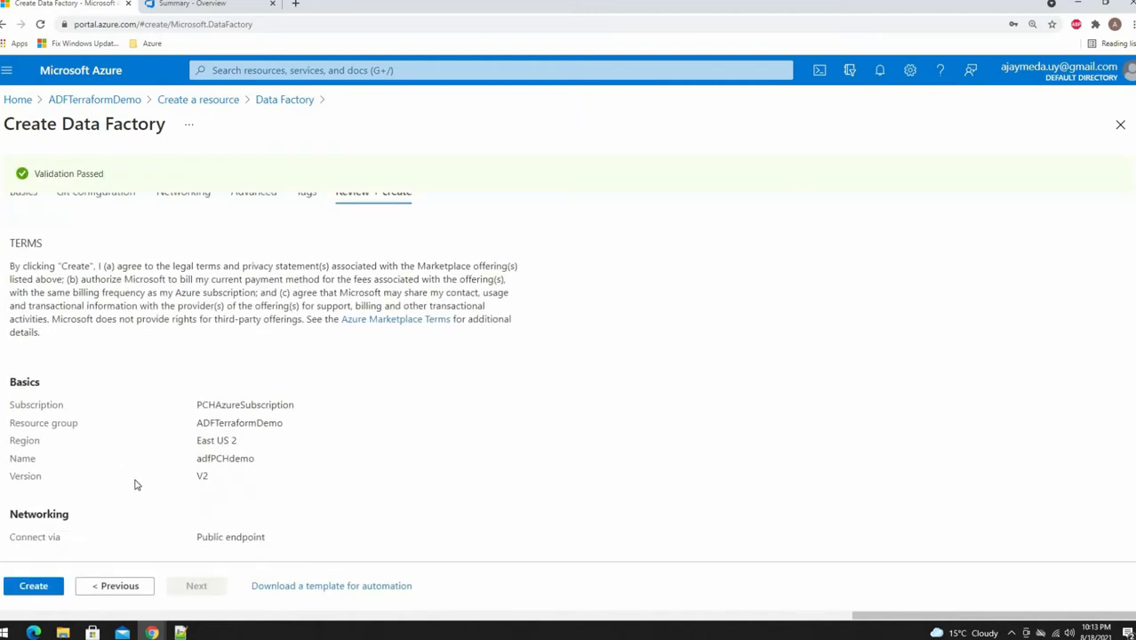
left_click(34, 588)
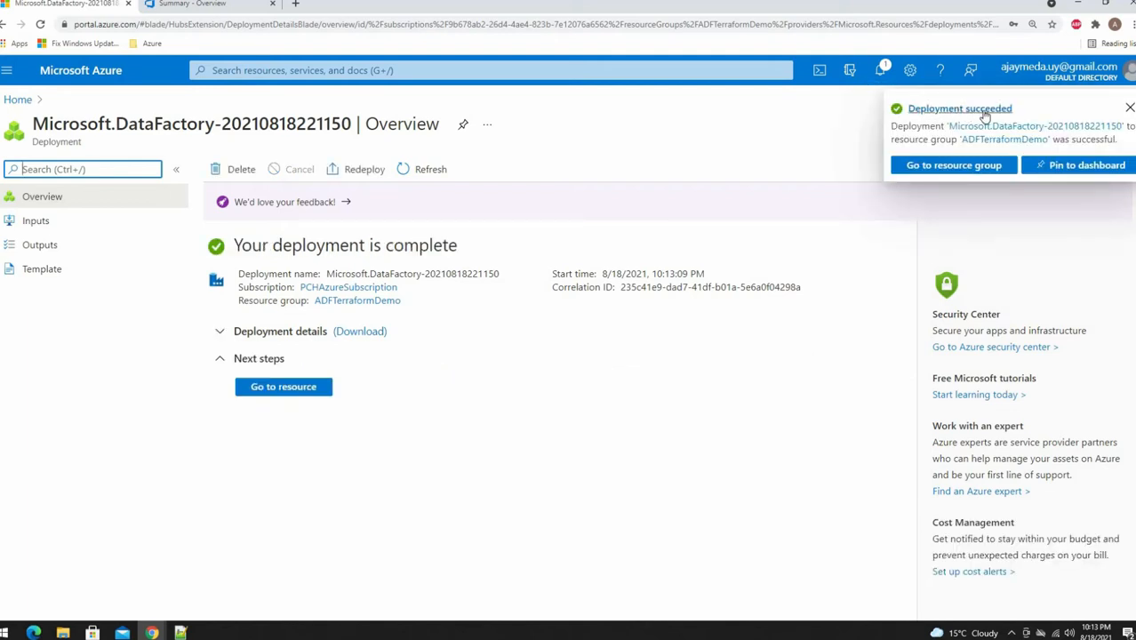
Open the deployed adfPCHdemo resource, look over its overview, and launch Azure Data Factory Studio.
left_click(299, 391)
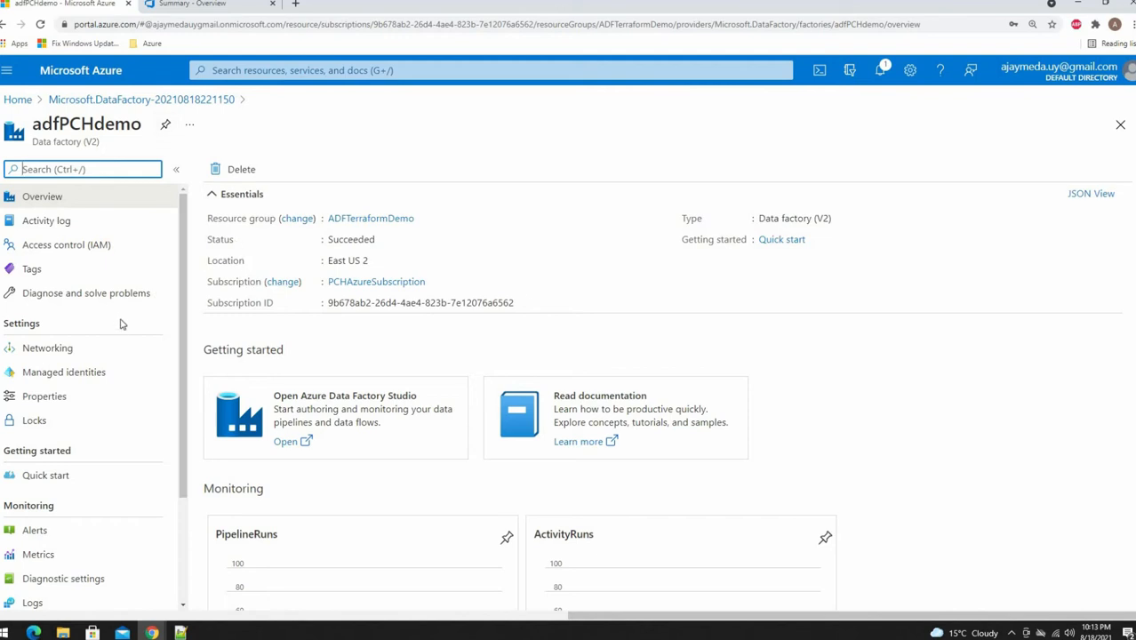
scroll(121, 342, "down", 3)
scroll(119, 356, "up", 3)
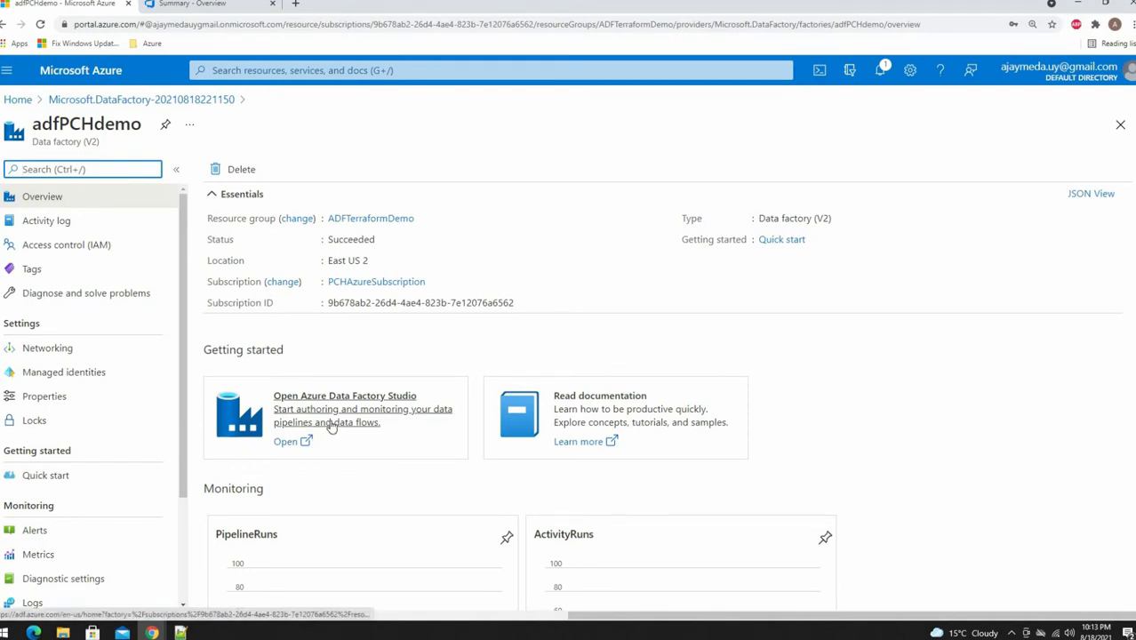
left_click(286, 443)
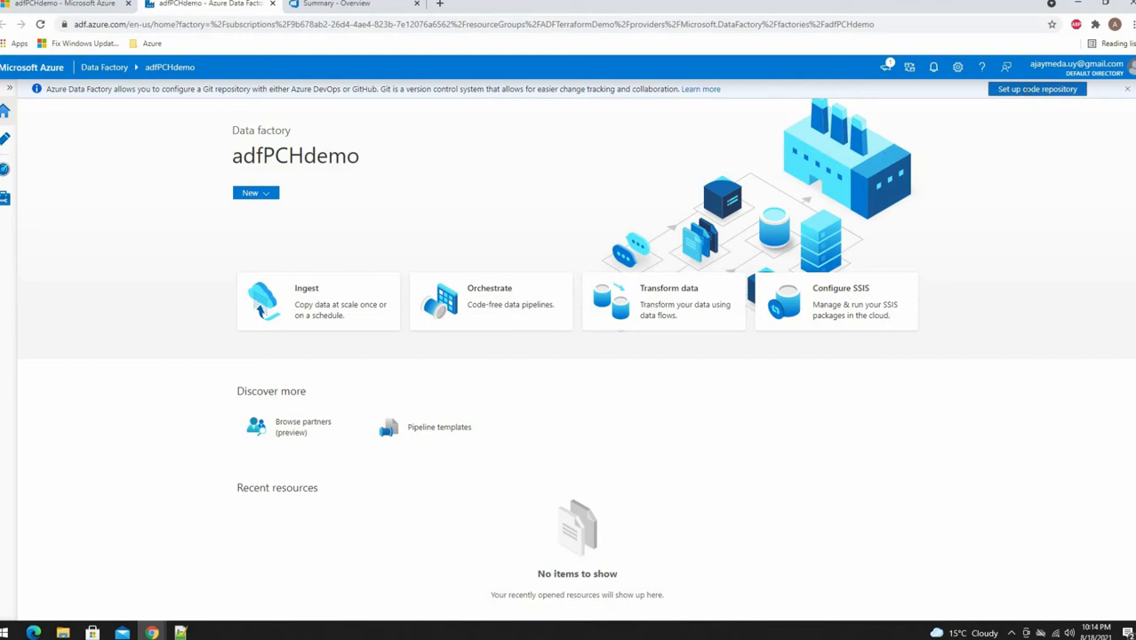
Start setting up a code repository with type Azure DevOps Git and the Default Directory, and continue to the repository details.
left_click(1037, 89)
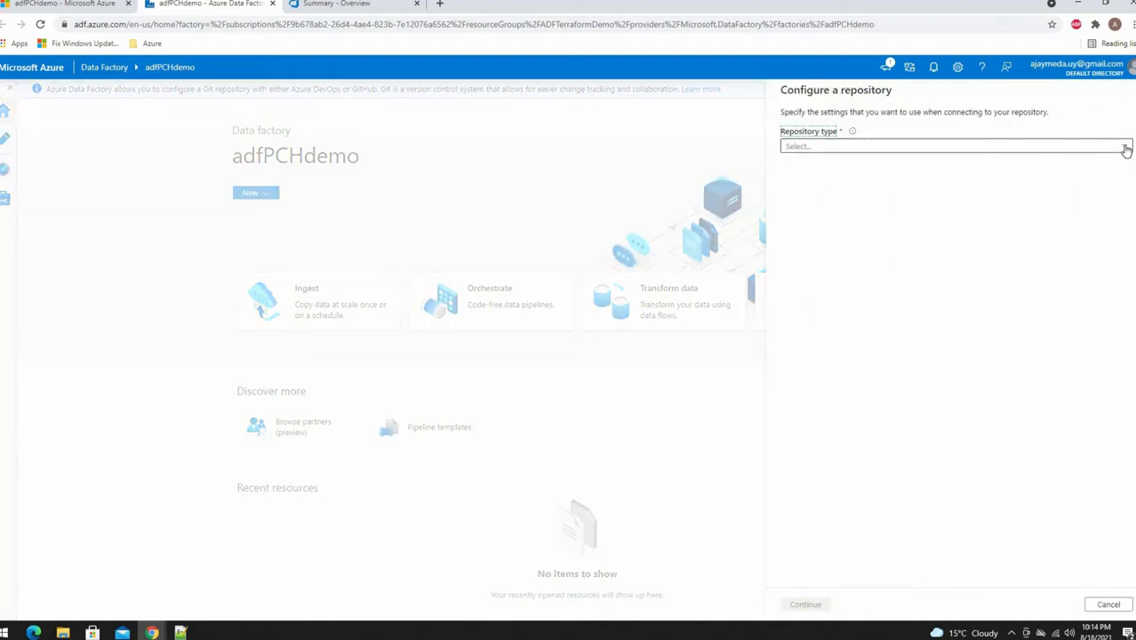
left_click(1125, 149)
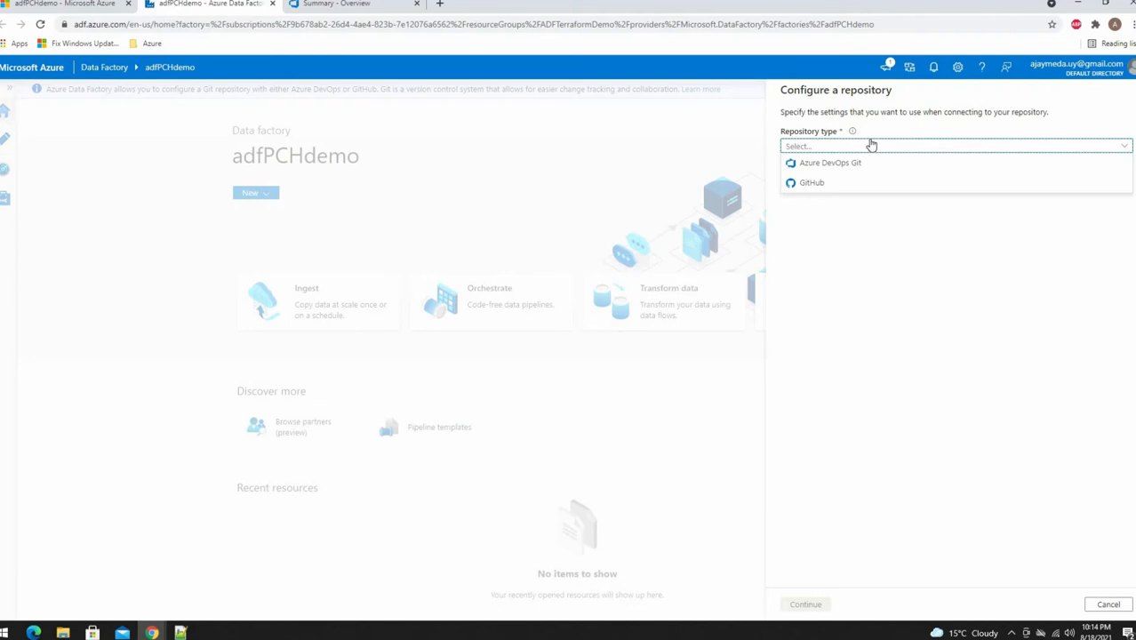
left_click(831, 164)
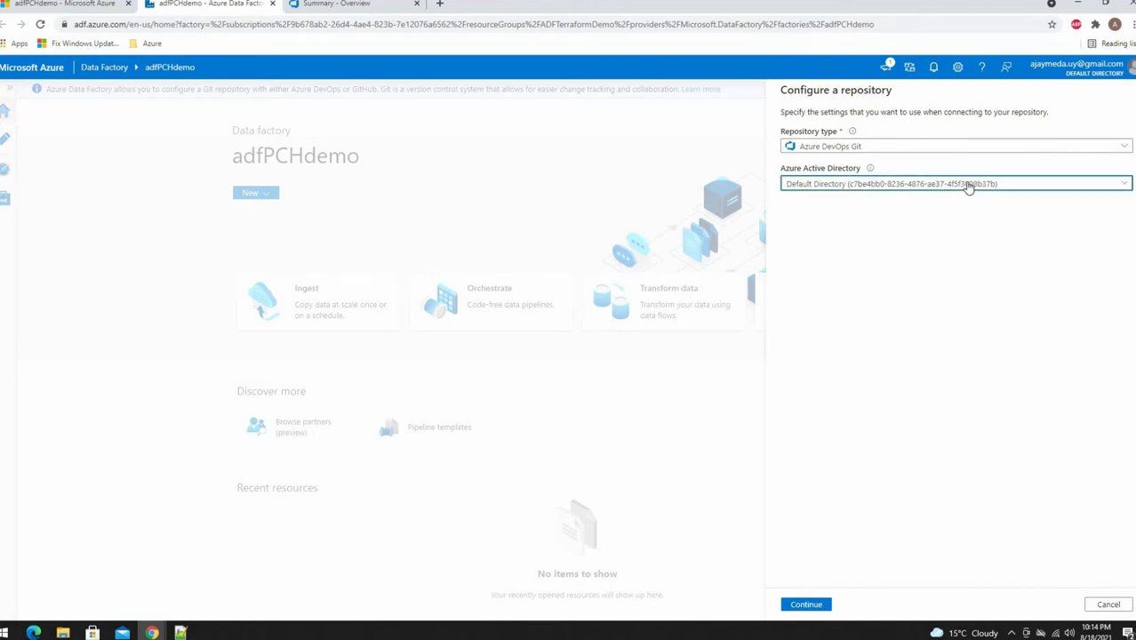
left_click(969, 185)
left_click(866, 203)
left_click(810, 608)
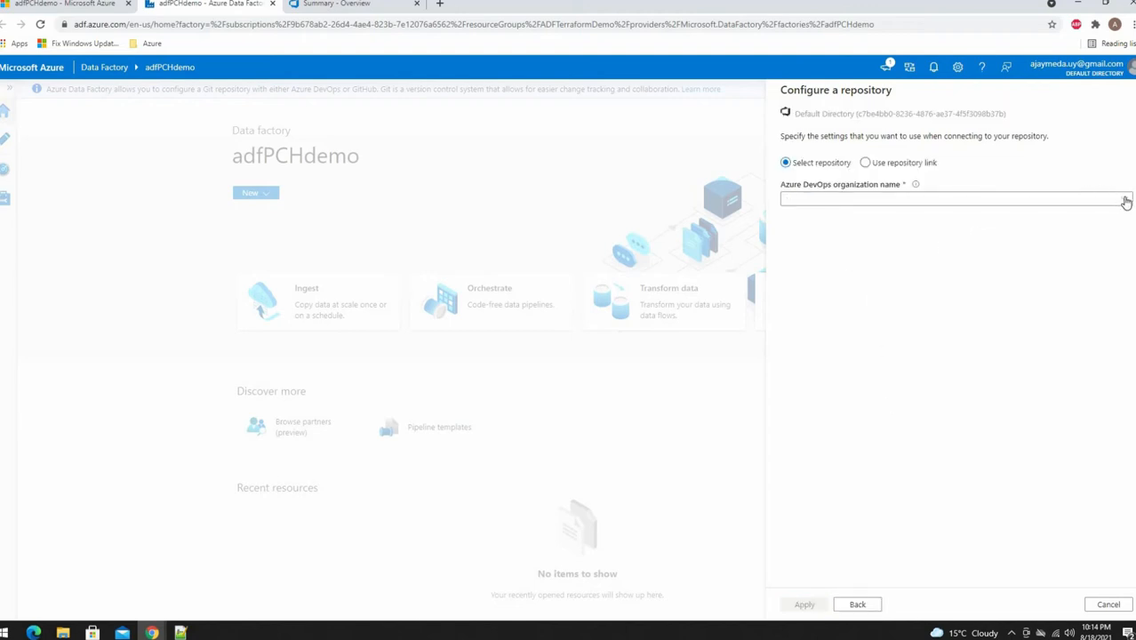
Choose the listed Azure DevOps organization, check the project name in Azure DevOps, and select My DevOps Journey as both project and repository.
left_click(1123, 199)
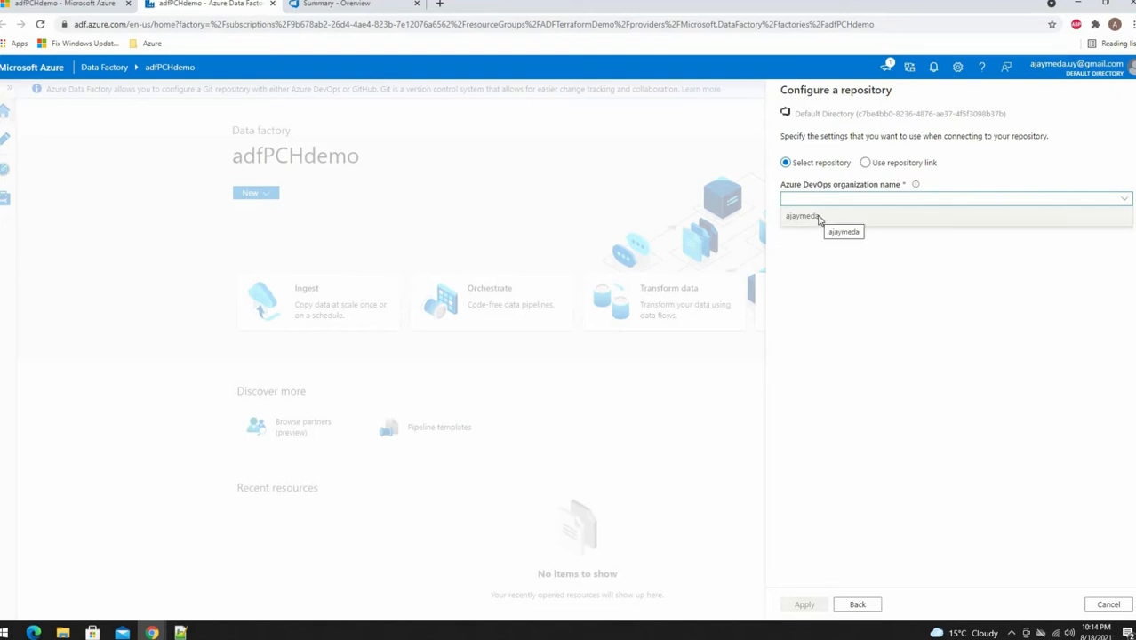
left_click(819, 217)
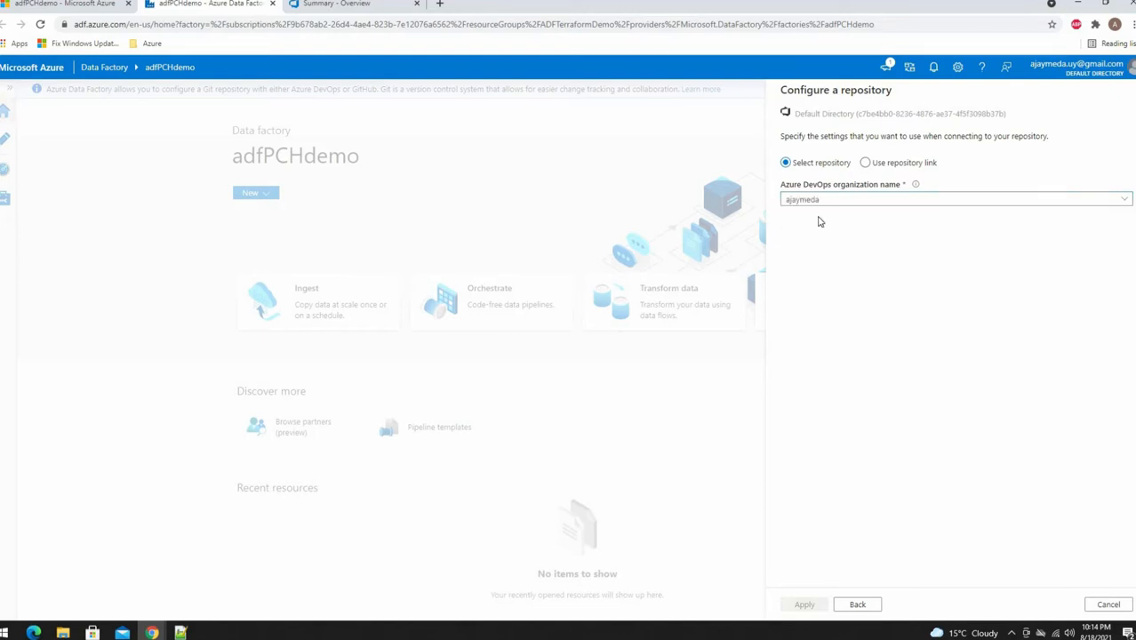
left_click(306, 5)
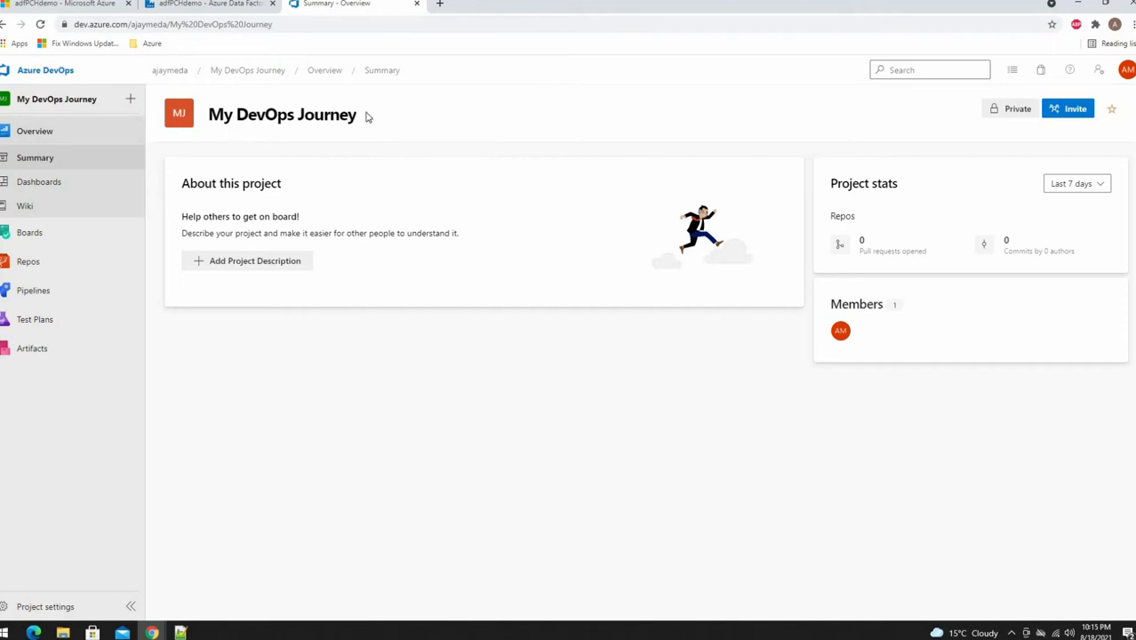
left_click(209, 6)
left_click(900, 237)
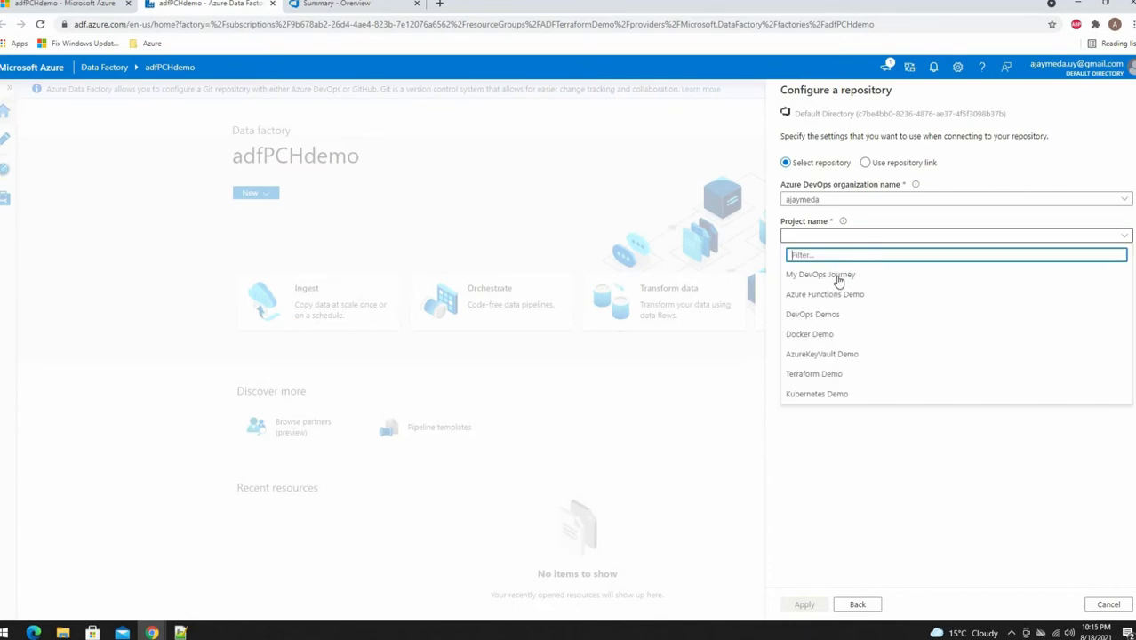
left_click(836, 277)
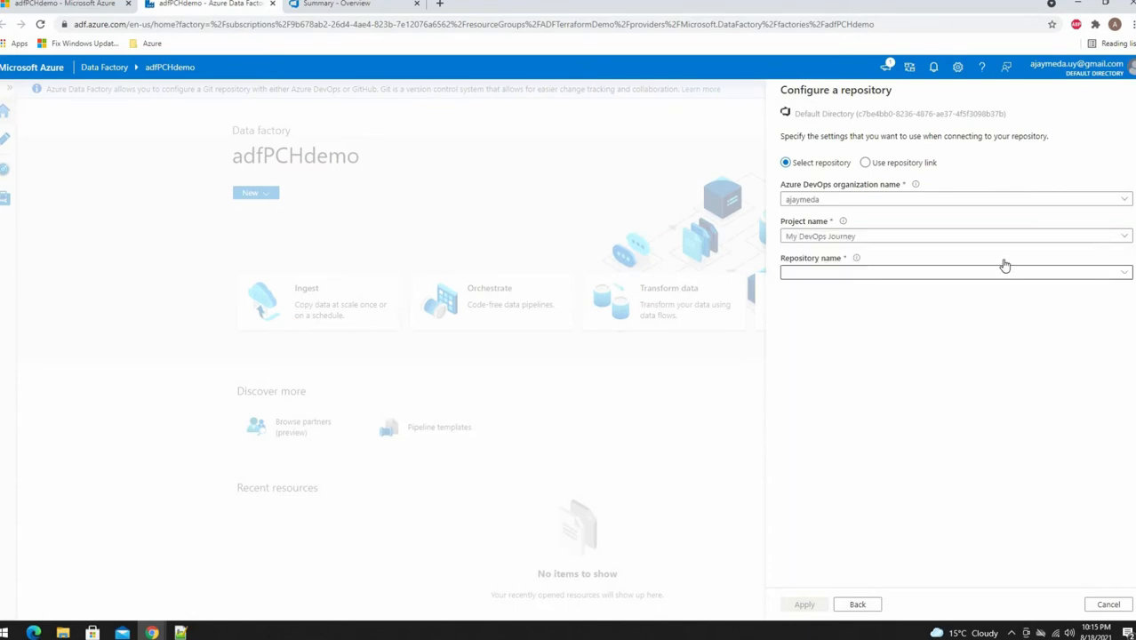
left_click(1125, 273)
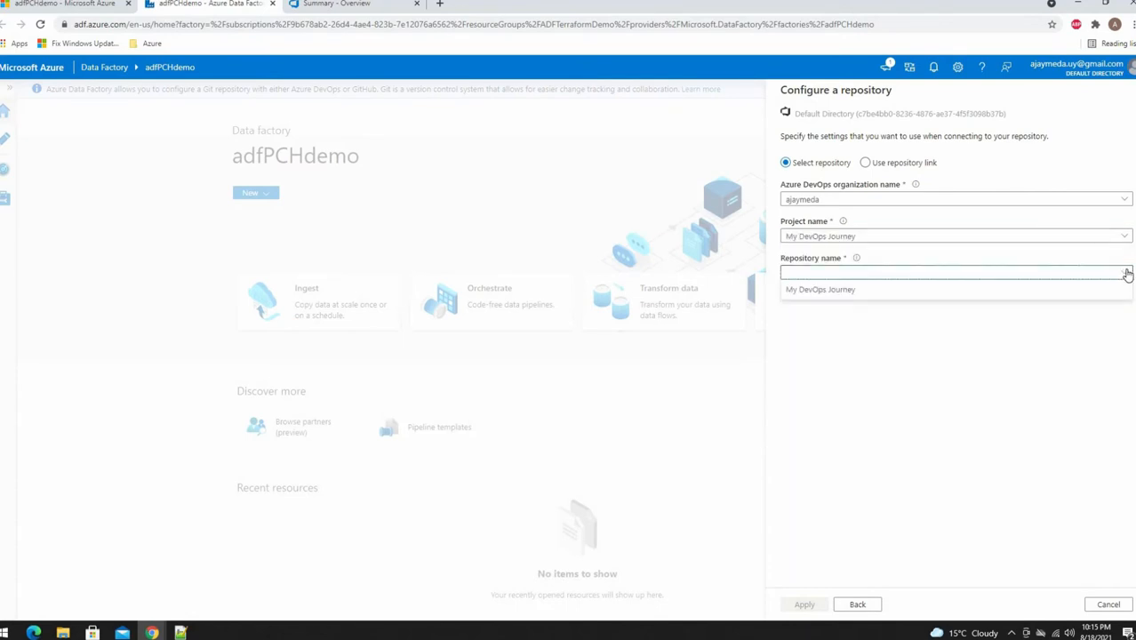
left_click(845, 290)
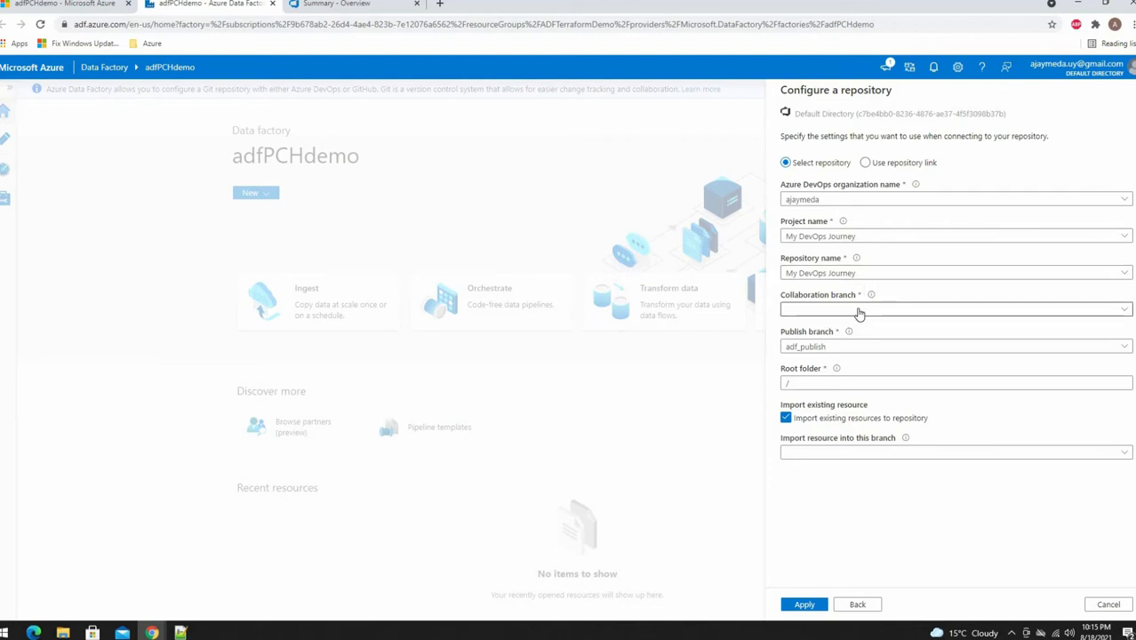
Set the collaboration branch to main, turn off importing existing resources to the repository, and apply the configuration.
left_click(859, 313)
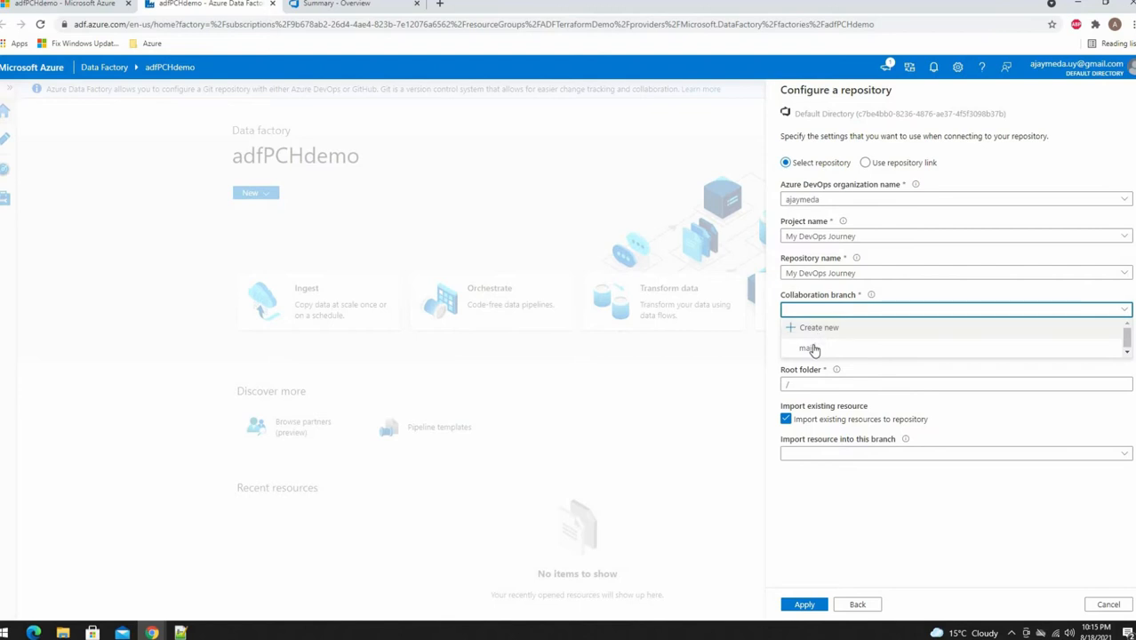
left_click(819, 346)
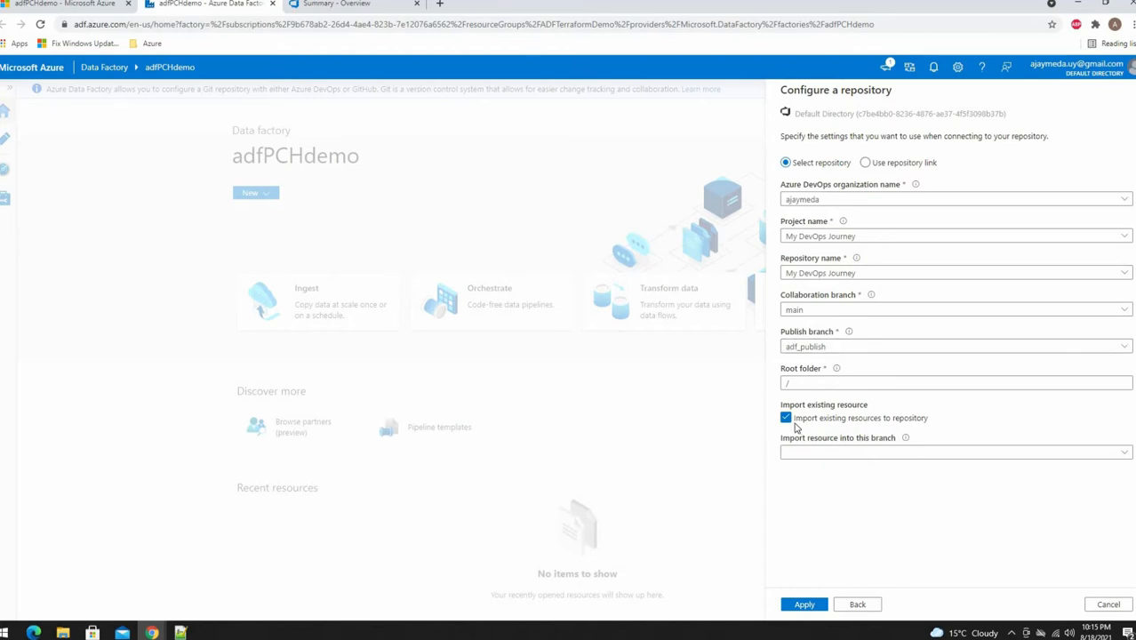
left_click(857, 423)
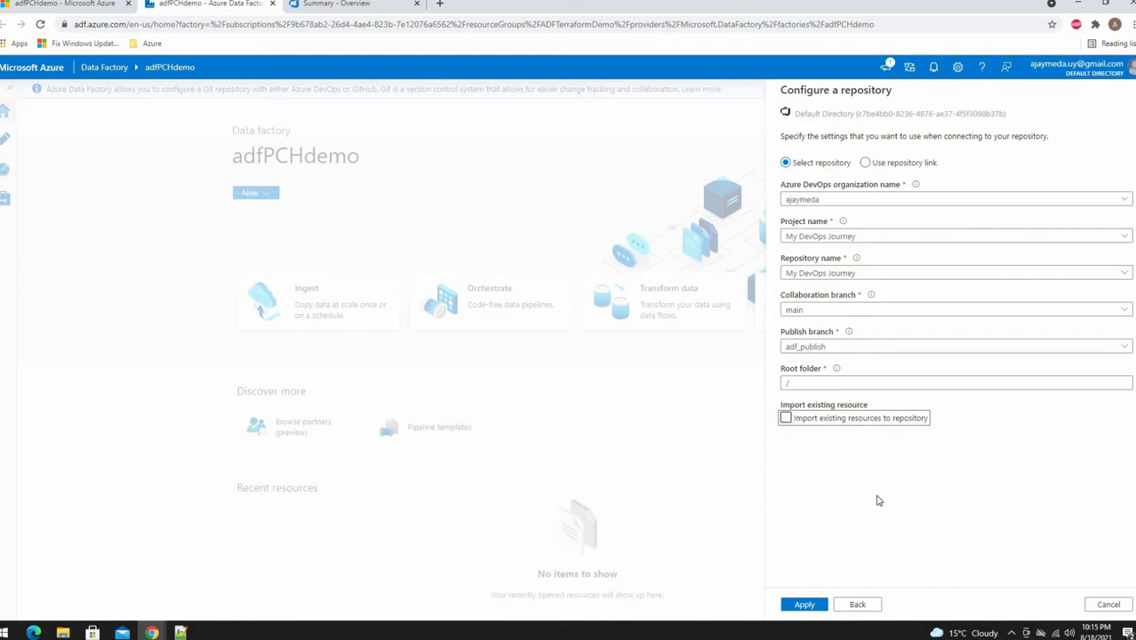
left_click(802, 604)
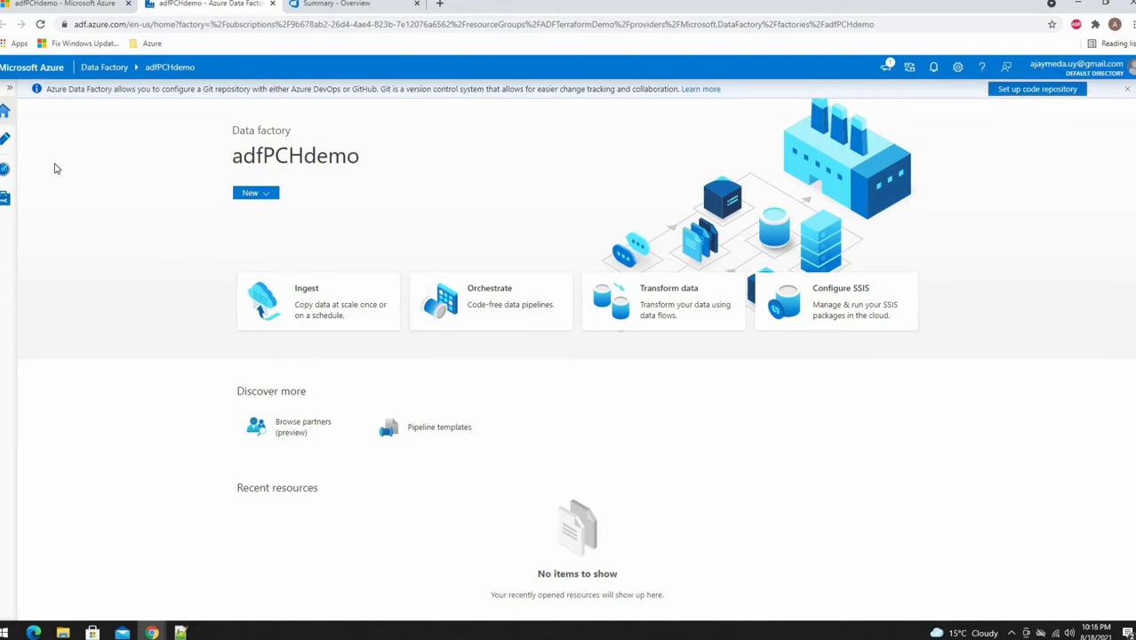
Save the existing main branch as the working branch, review the Git configuration, and open the factory's authoring workspace.
left_click(4, 201)
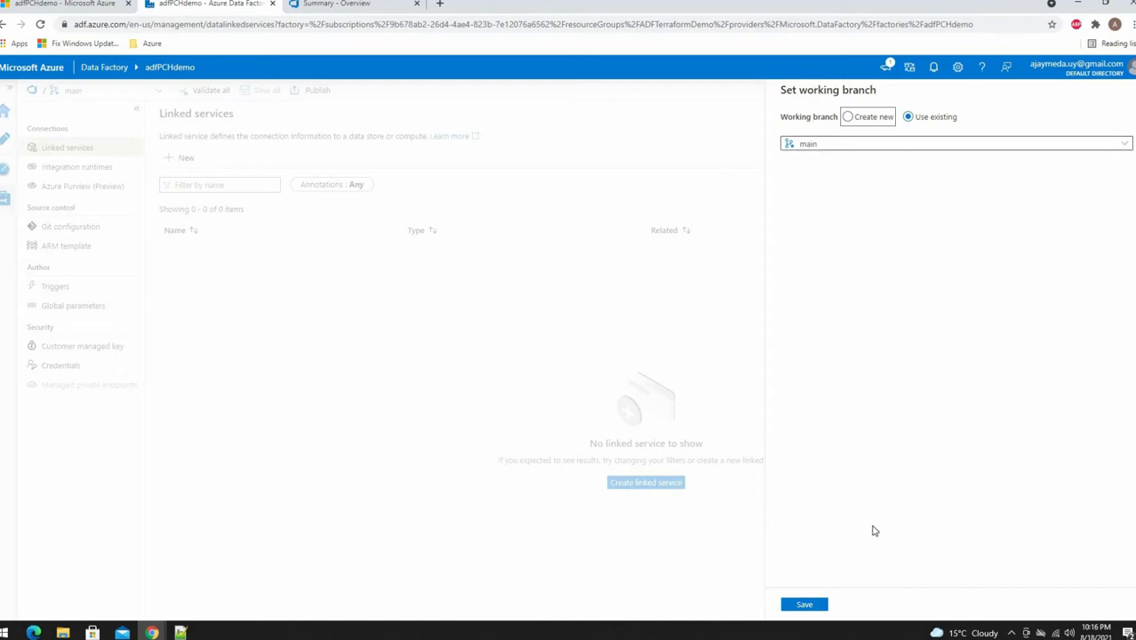
left_click(805, 604)
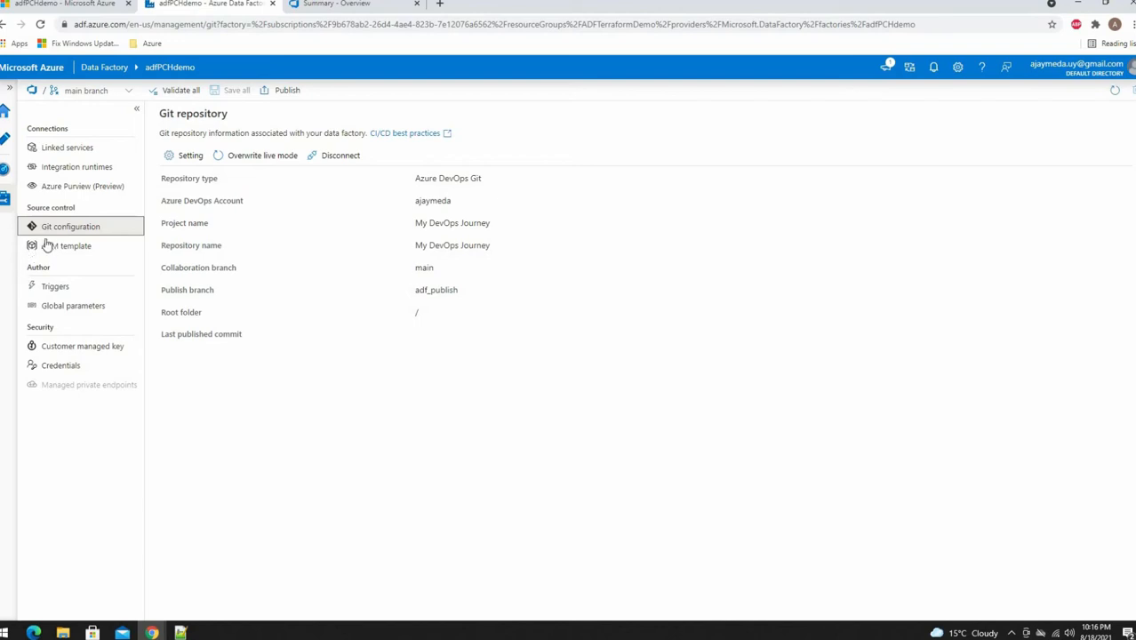
left_click(5, 142)
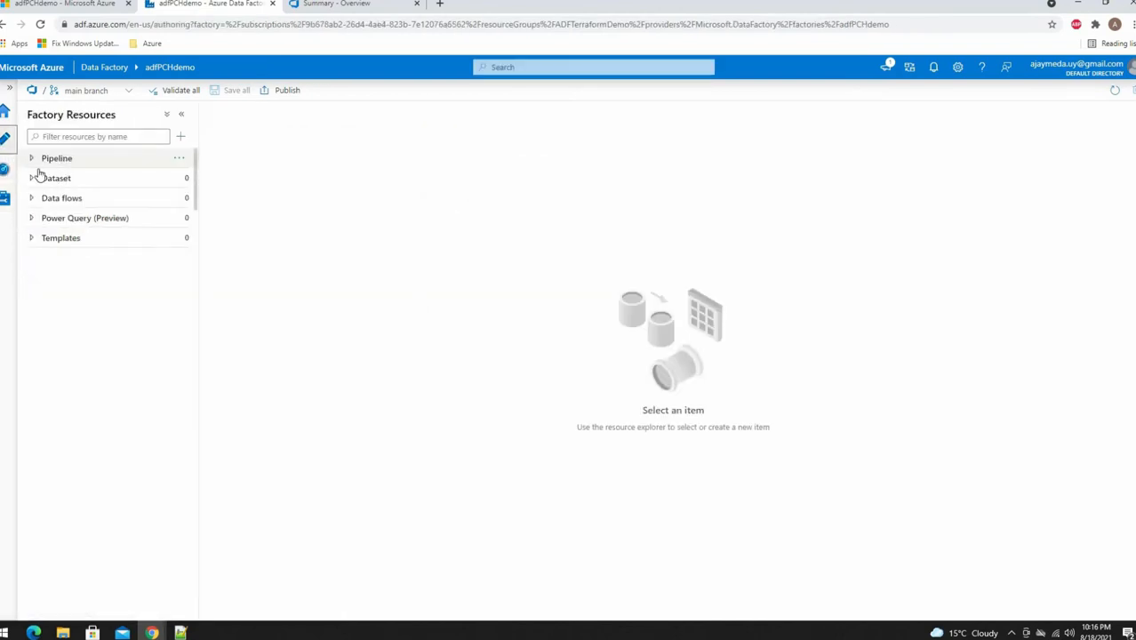
Create a new pipeline named CSVToSQL and save all changes to the main branch.
left_click(33, 161)
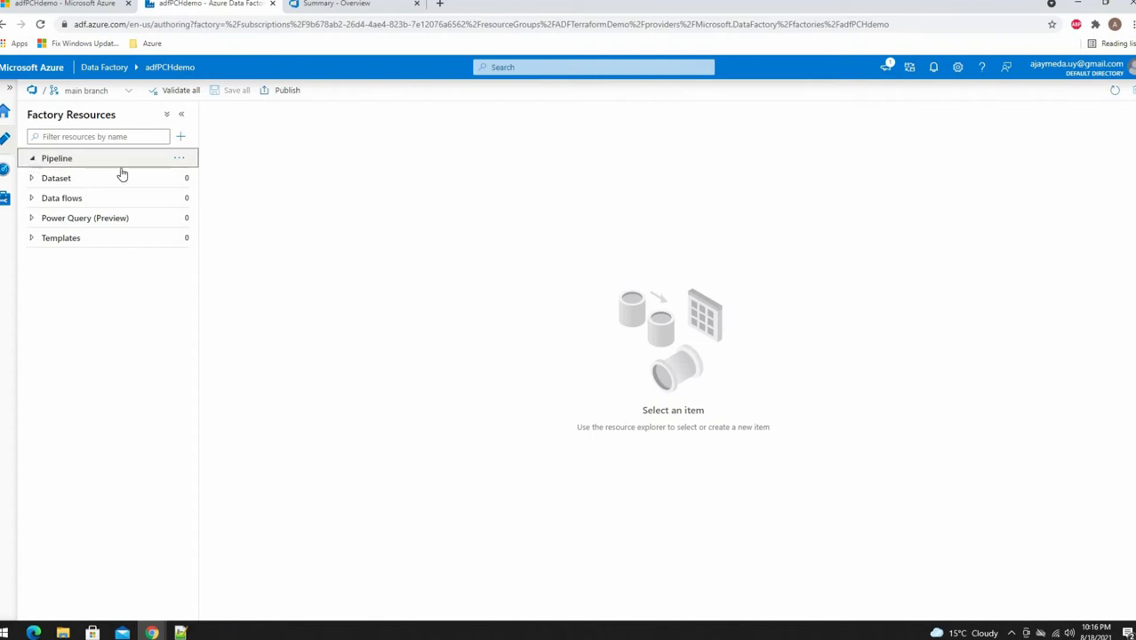
left_click(181, 161)
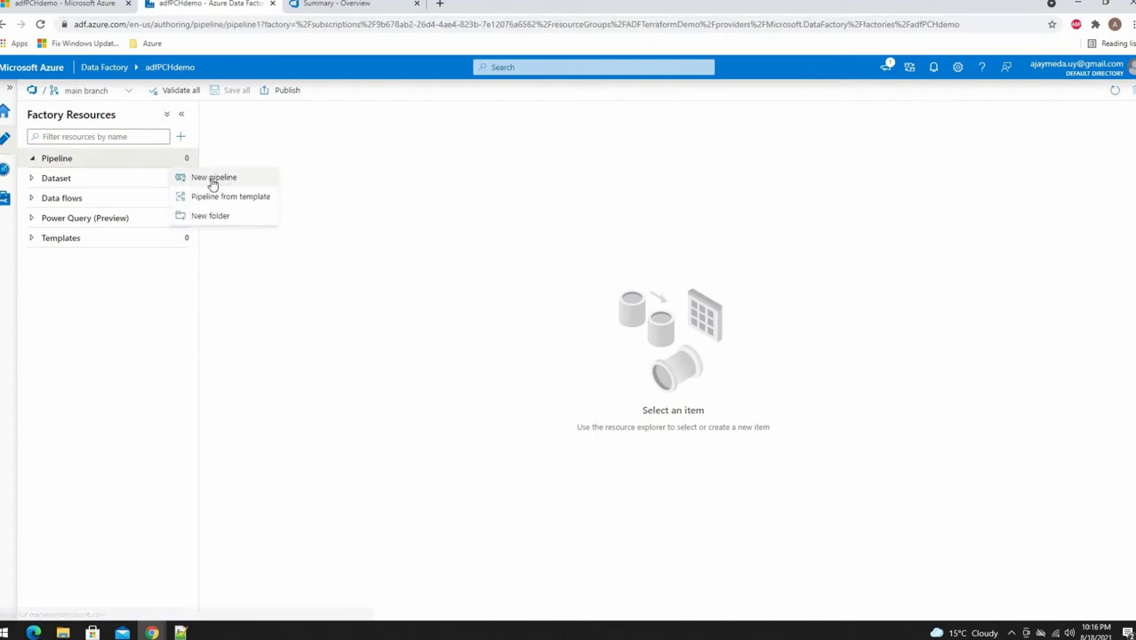
left_click(225, 180)
left_click_drag(1020, 218, 979, 224)
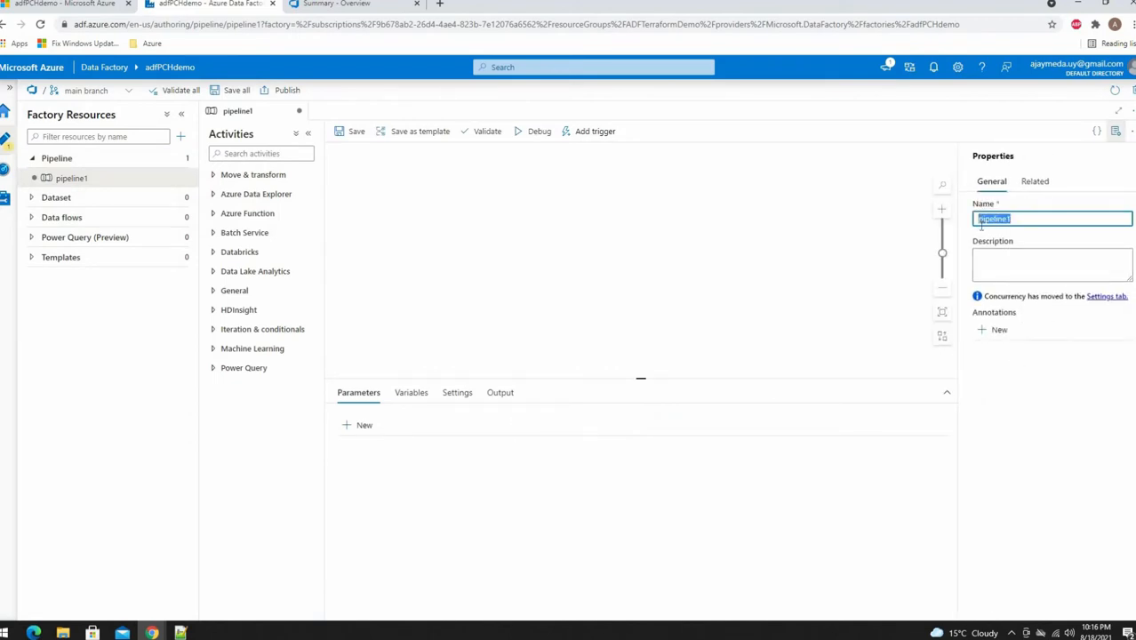
type("CSVTo")
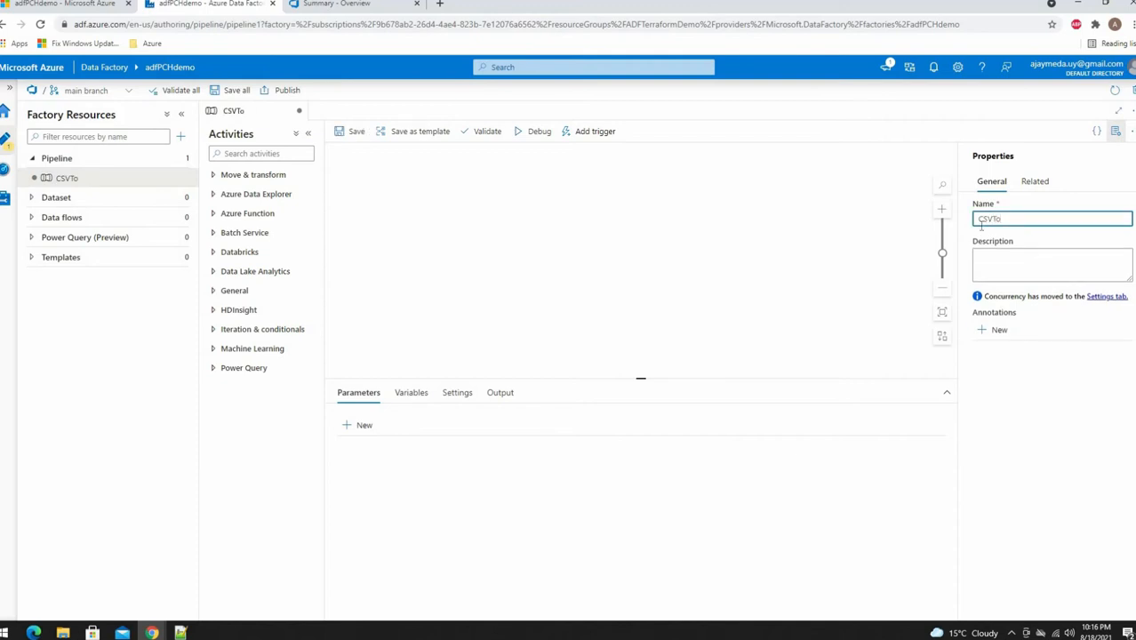
type("SQL")
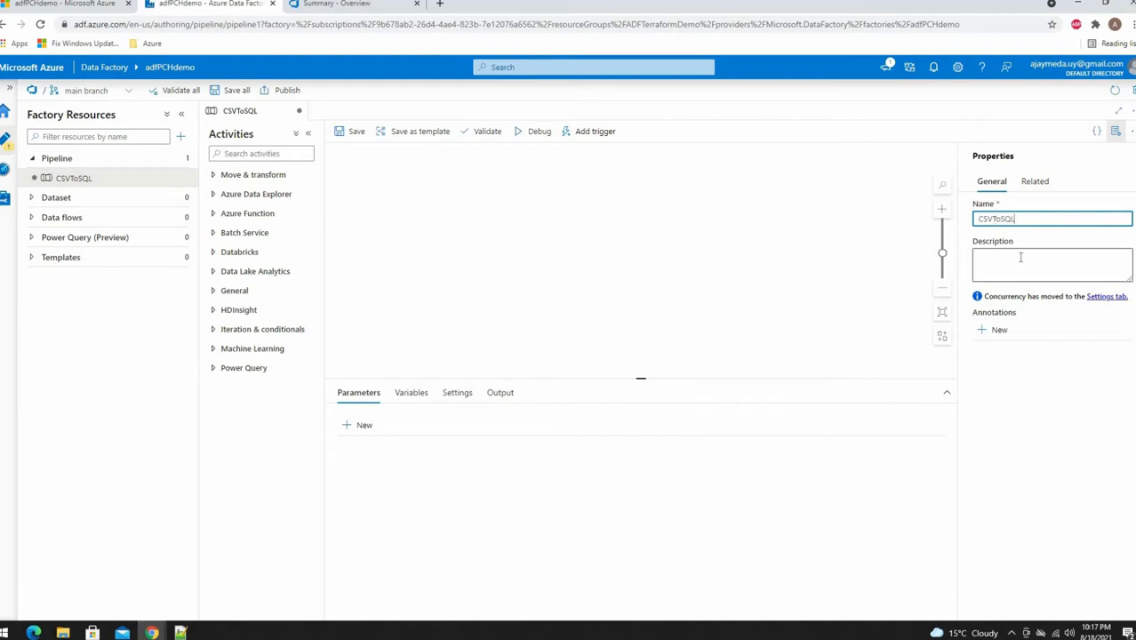
left_click(434, 240)
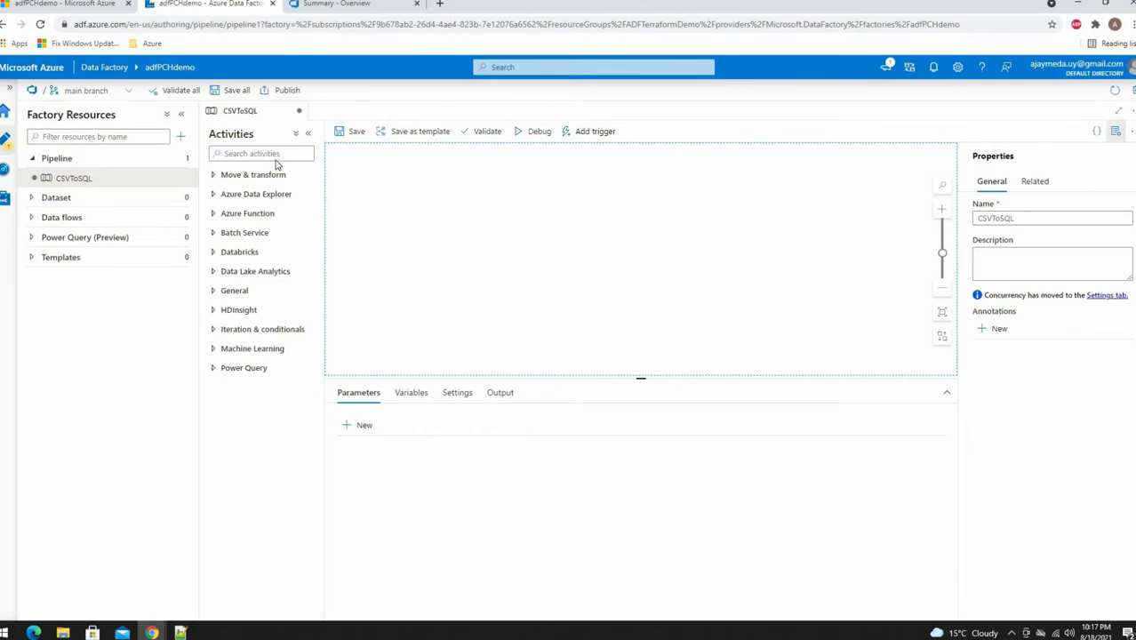
left_click(233, 92)
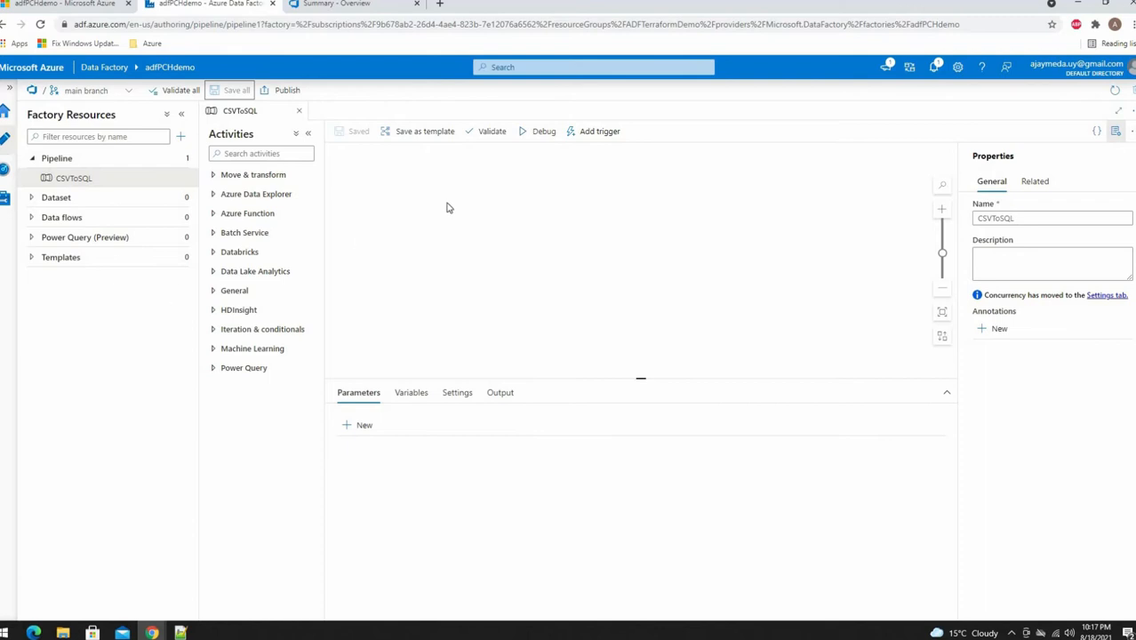
Add a Copy data activity to the CSVToSQL pipeline and name it CD_CSVToSQL.
left_click(233, 174)
left_click_drag(237, 199, 534, 176)
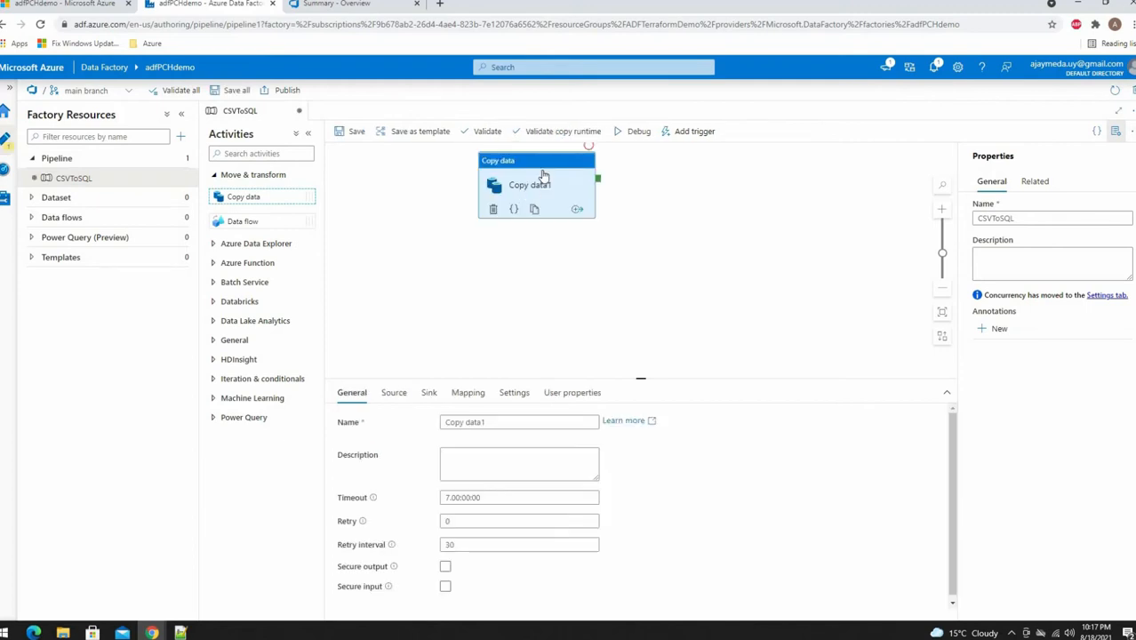
left_click_drag(503, 419, 430, 419)
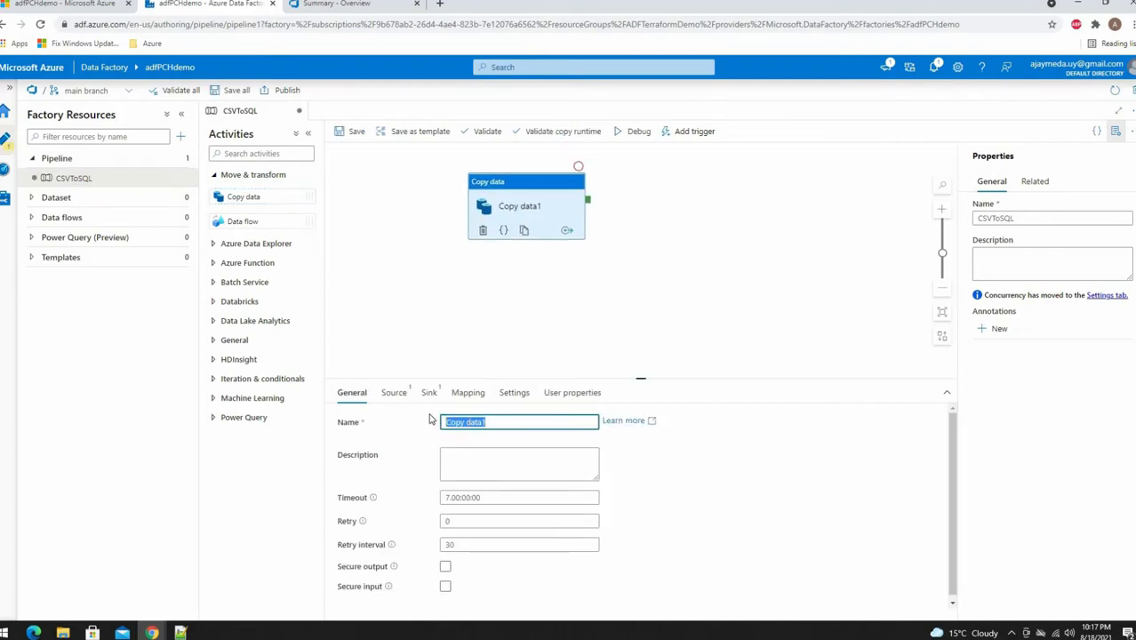
type("CD_")
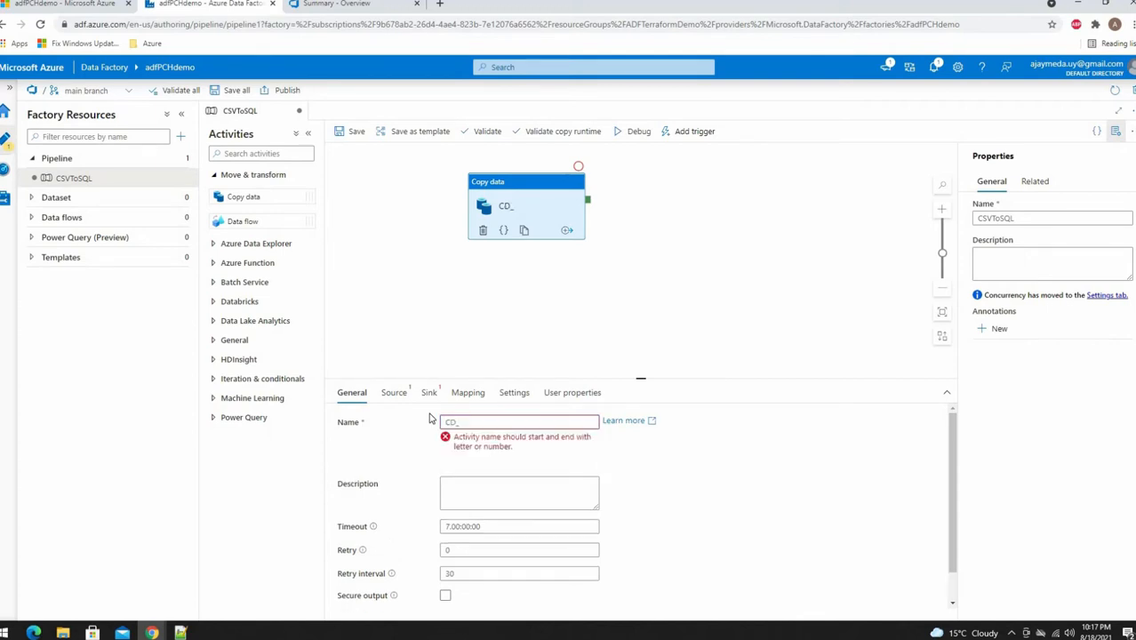
type("CSVToSQL")
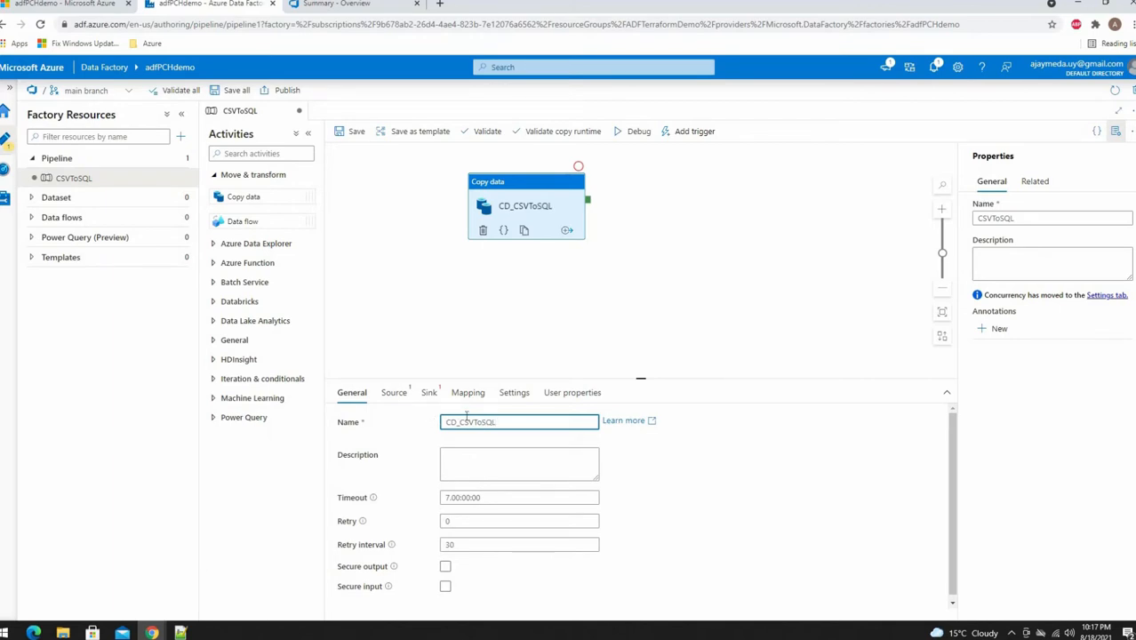
Start a new source dataset for the copy activity using Azure Blob Storage and the DelimitedText format.
left_click(395, 394)
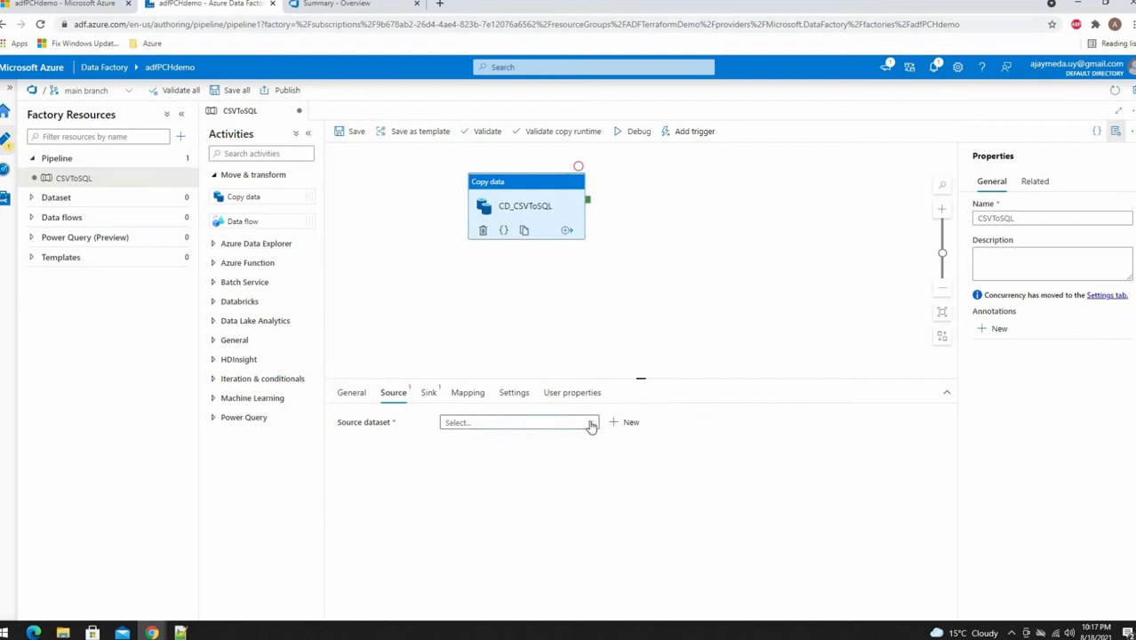
left_click(592, 425)
left_click(472, 424)
left_click(626, 423)
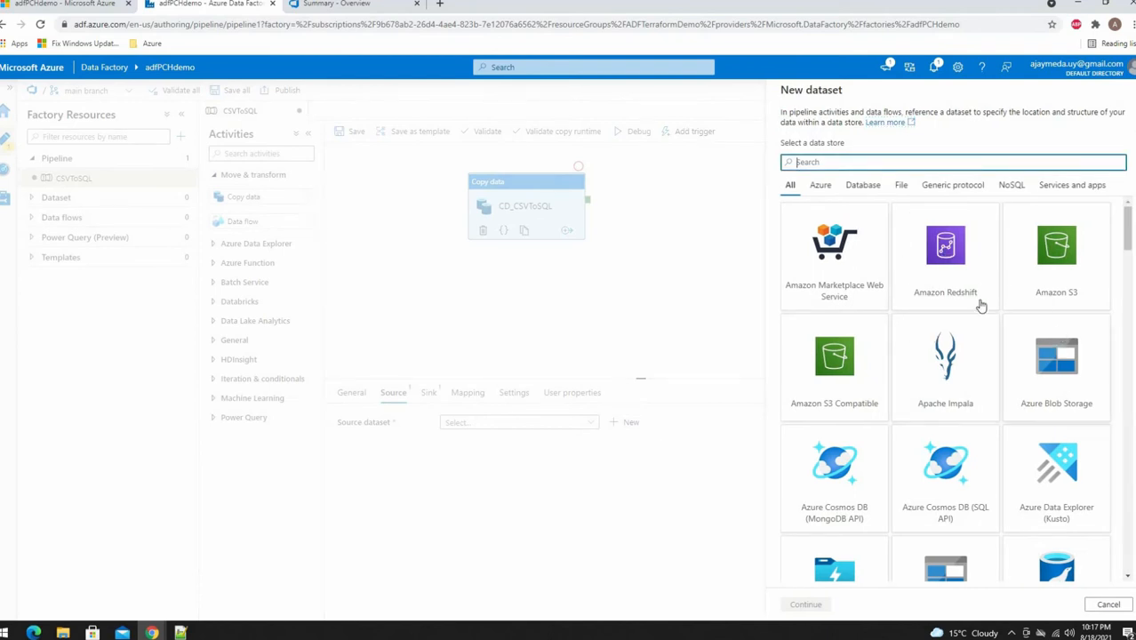
left_click(1058, 366)
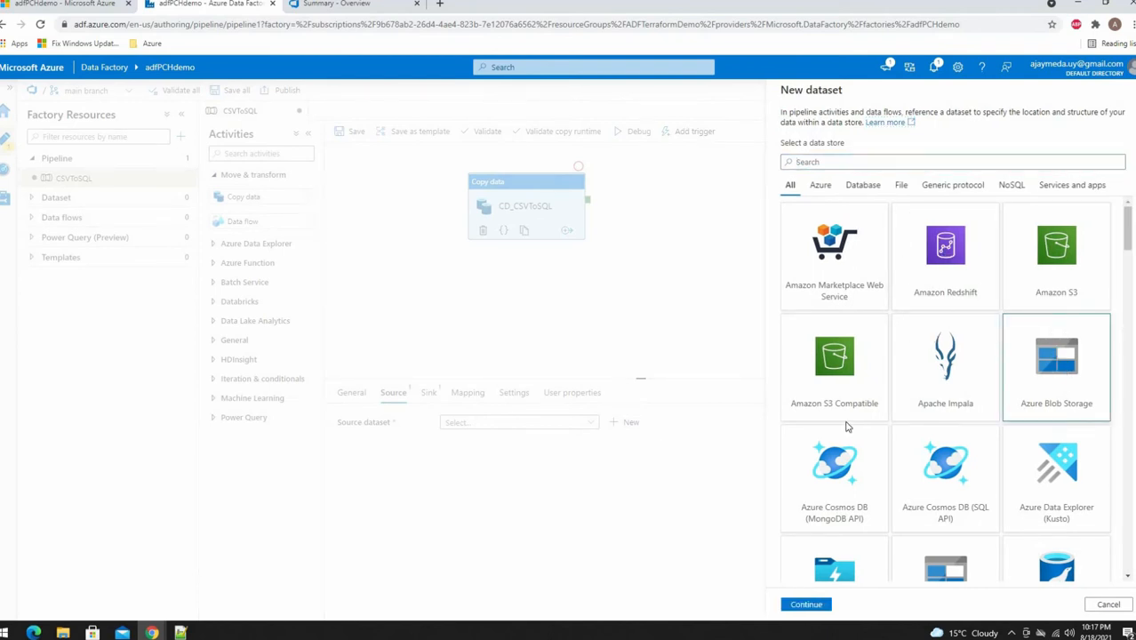
left_click(806, 605)
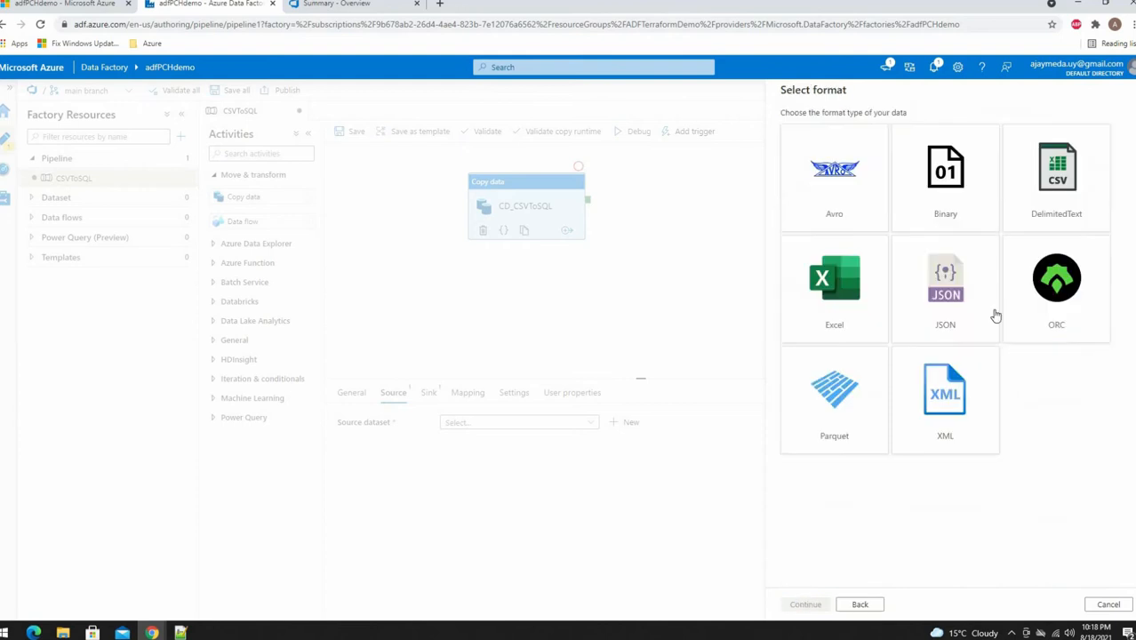
left_click(1059, 181)
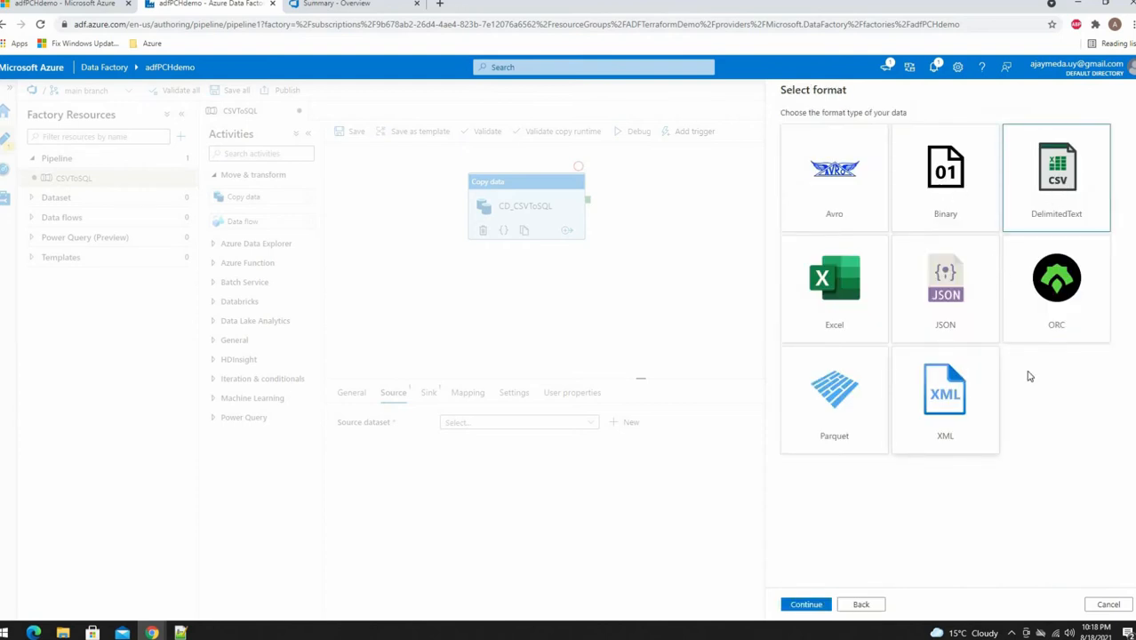
left_click(808, 606)
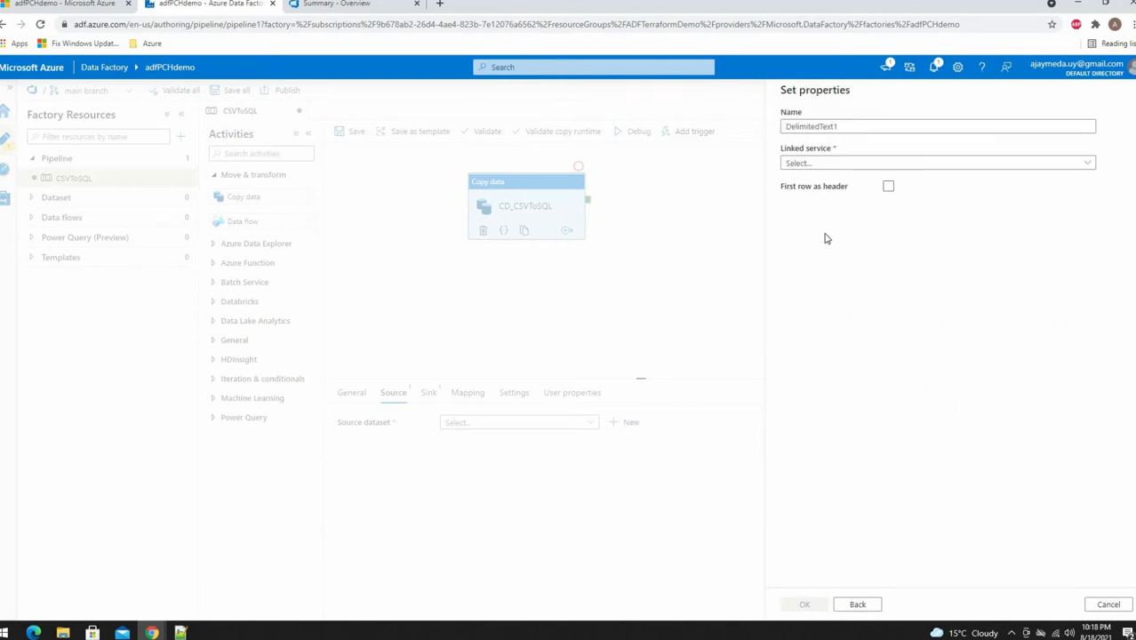
Name the source dataset DS_CSVFile and start creating a new Azure Blob Storage linked service for it.
left_click_drag(886, 126, 774, 129)
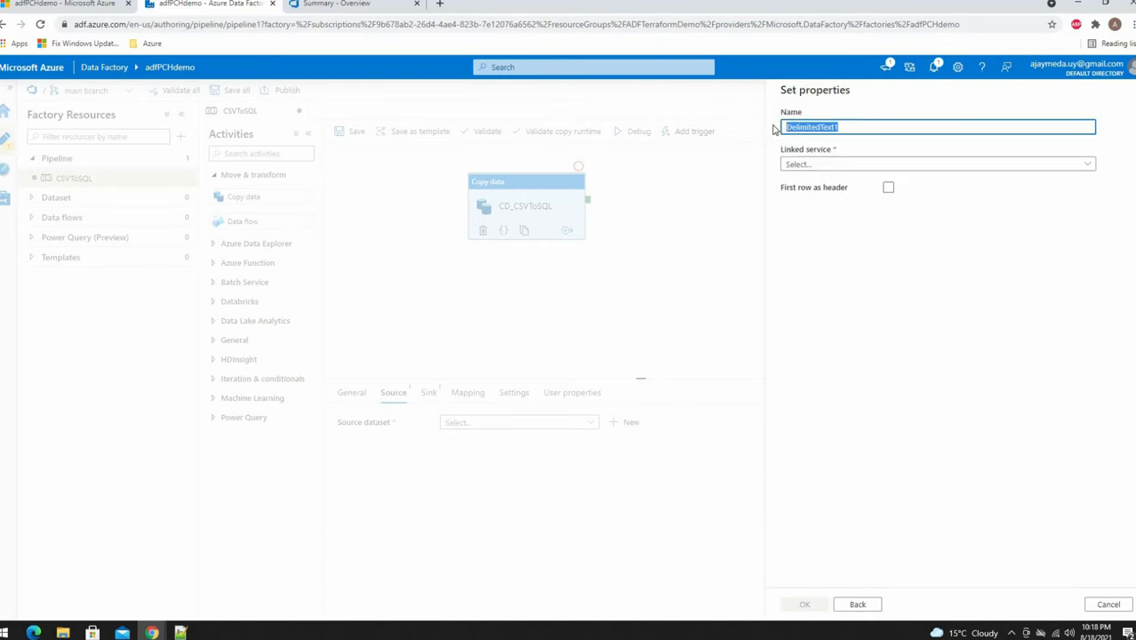
type("DS_")
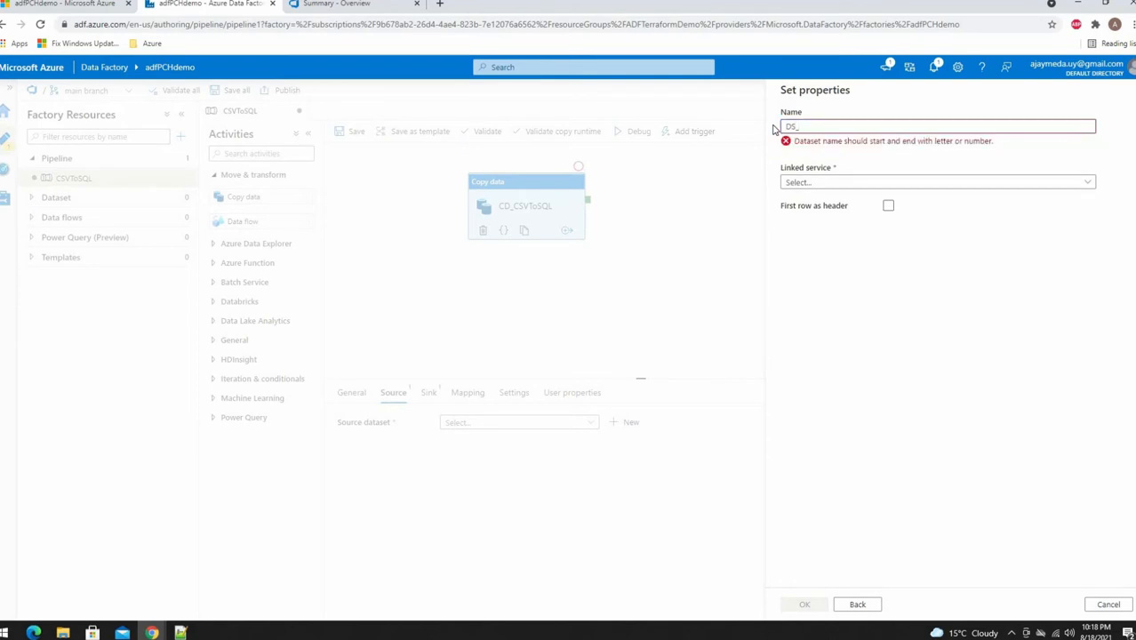
type("CSVFile")
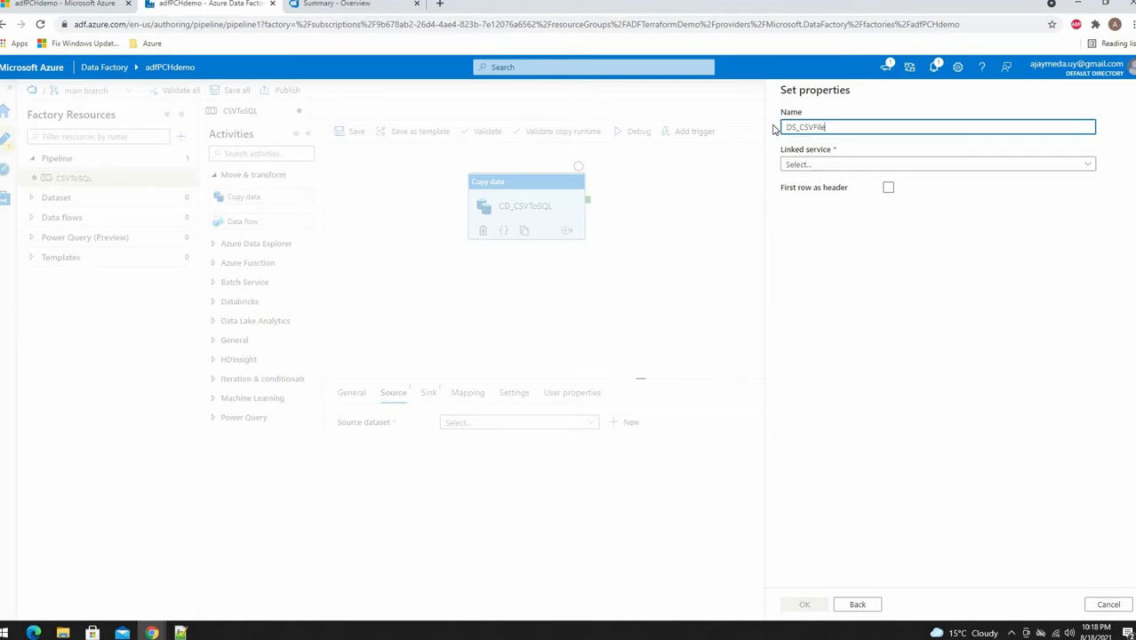
left_click(820, 165)
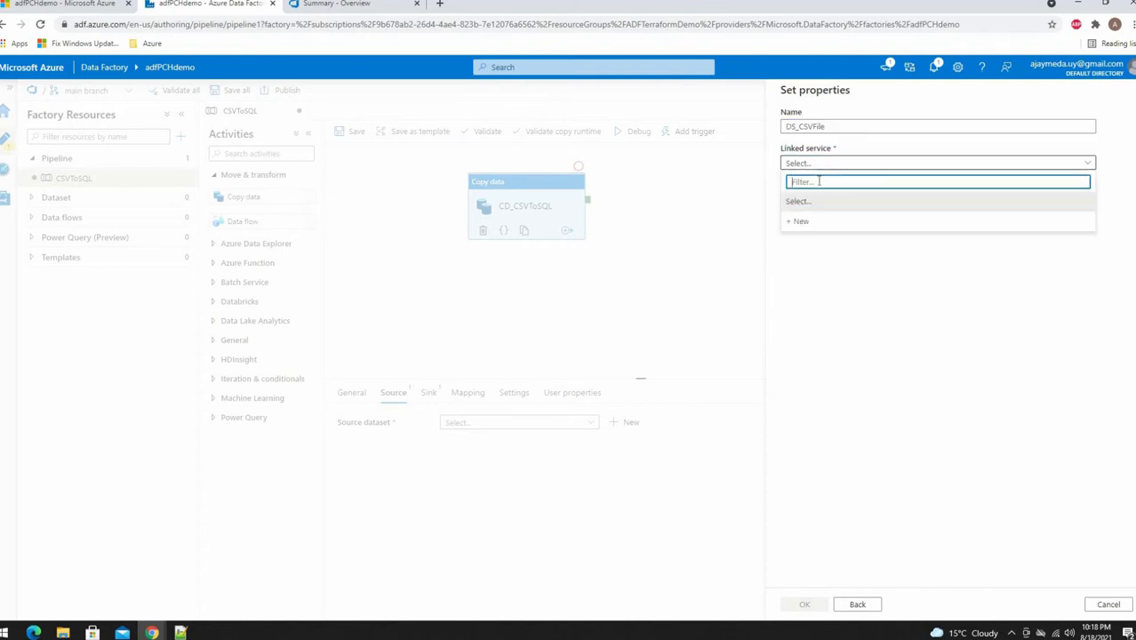
left_click(818, 221)
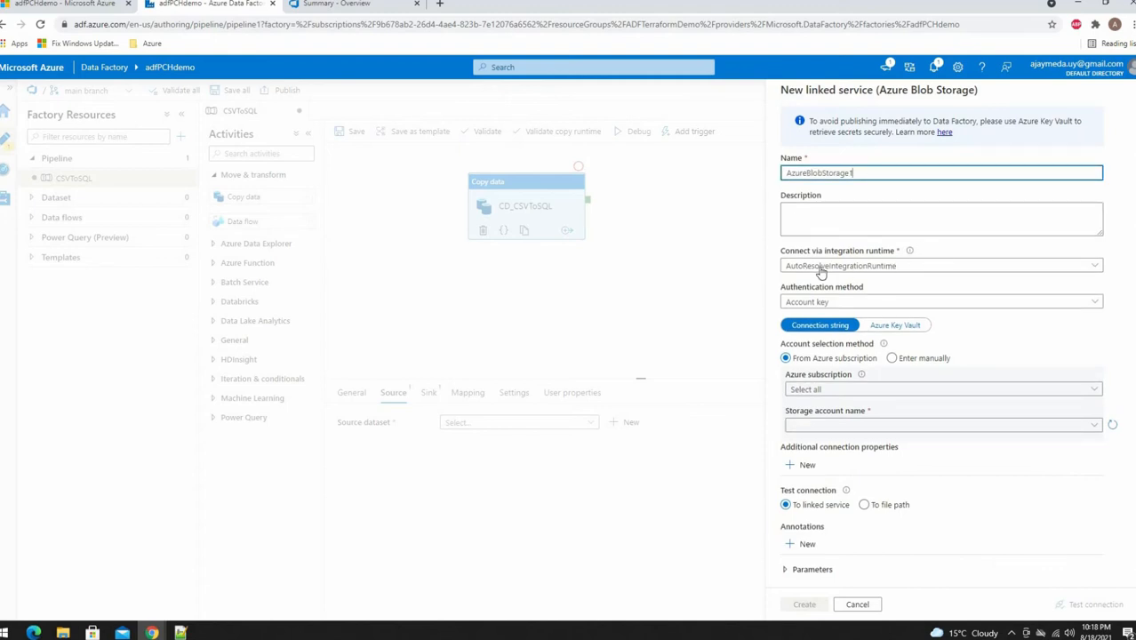
Configure the blob storage linked service to use Azure Key Vault, with AutoResolveIntegrationRuntime and Account key authentication.
left_click(883, 327)
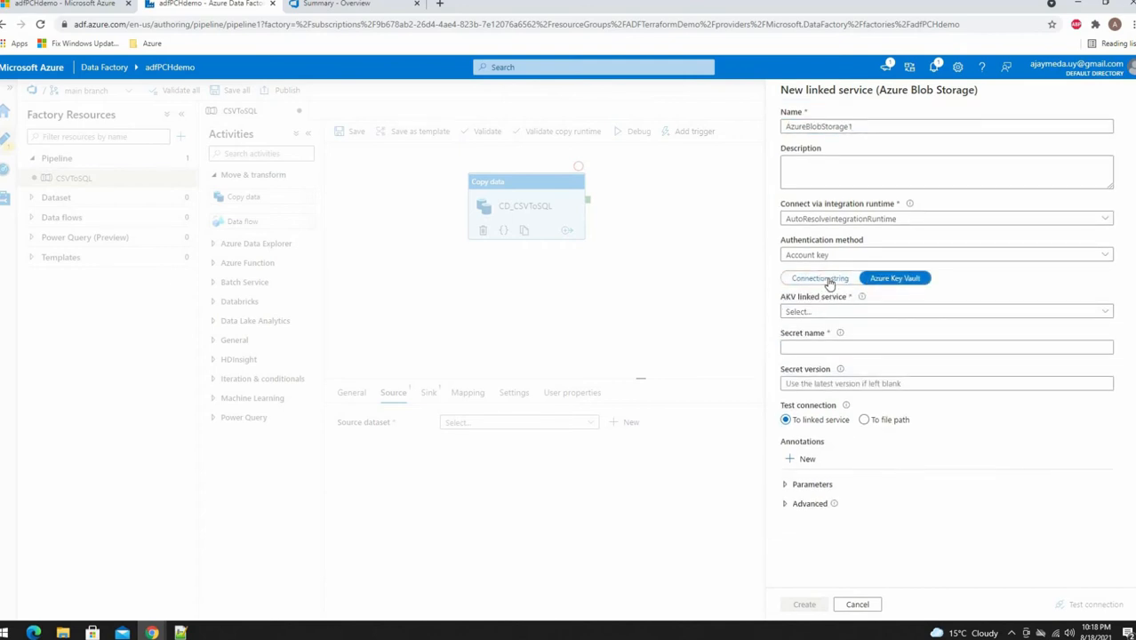
left_click(902, 220)
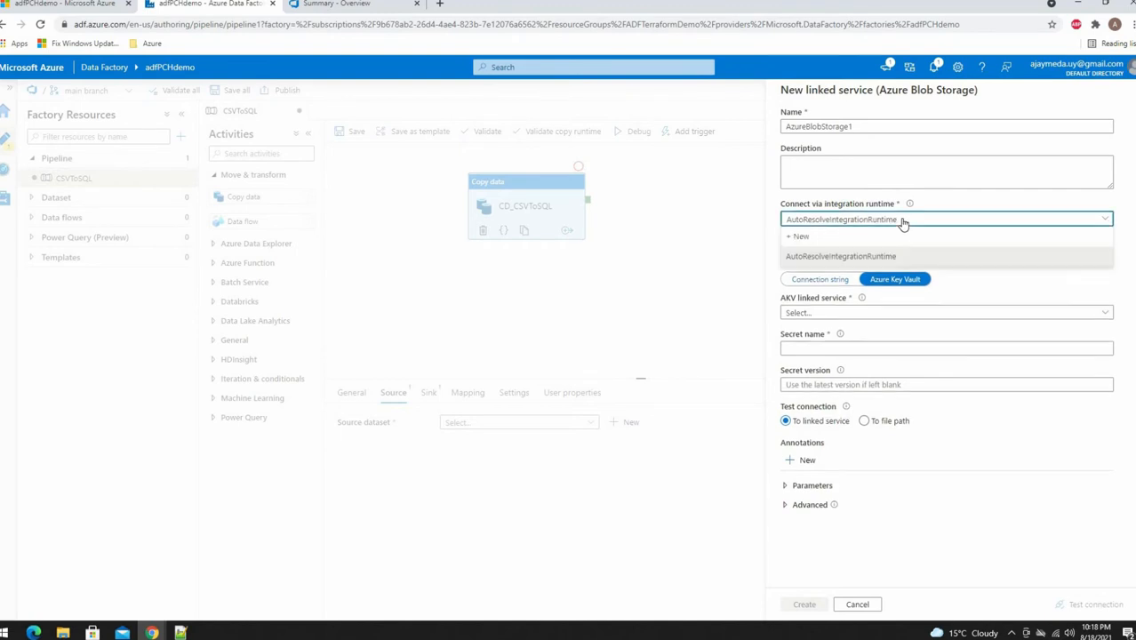
left_click(903, 221)
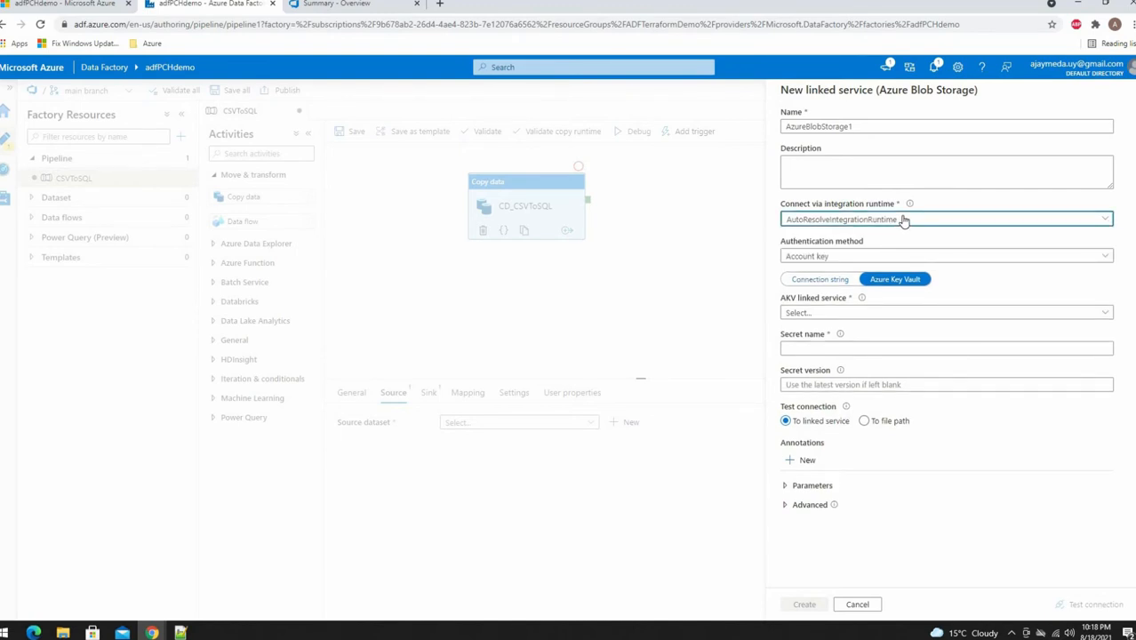
left_click(883, 225)
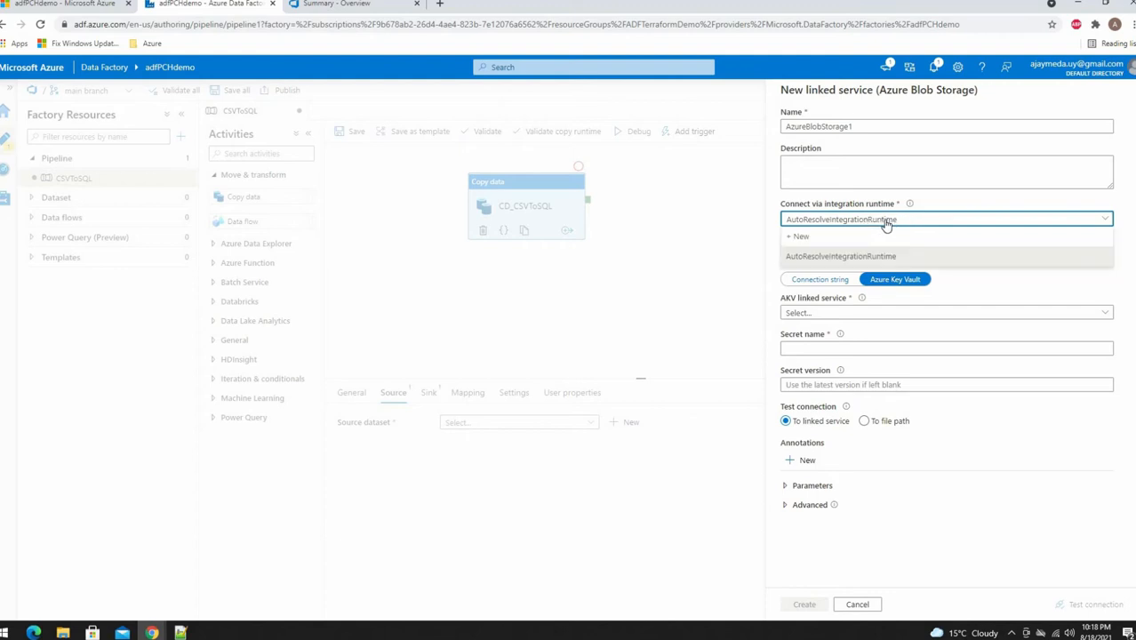
left_click(896, 221)
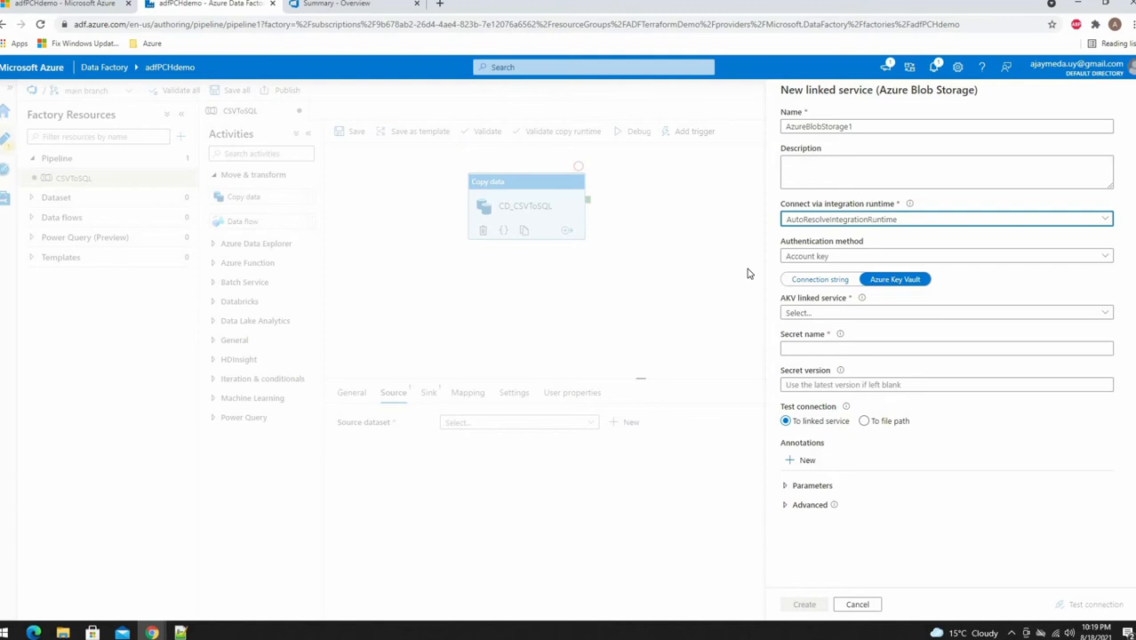
left_click(806, 257)
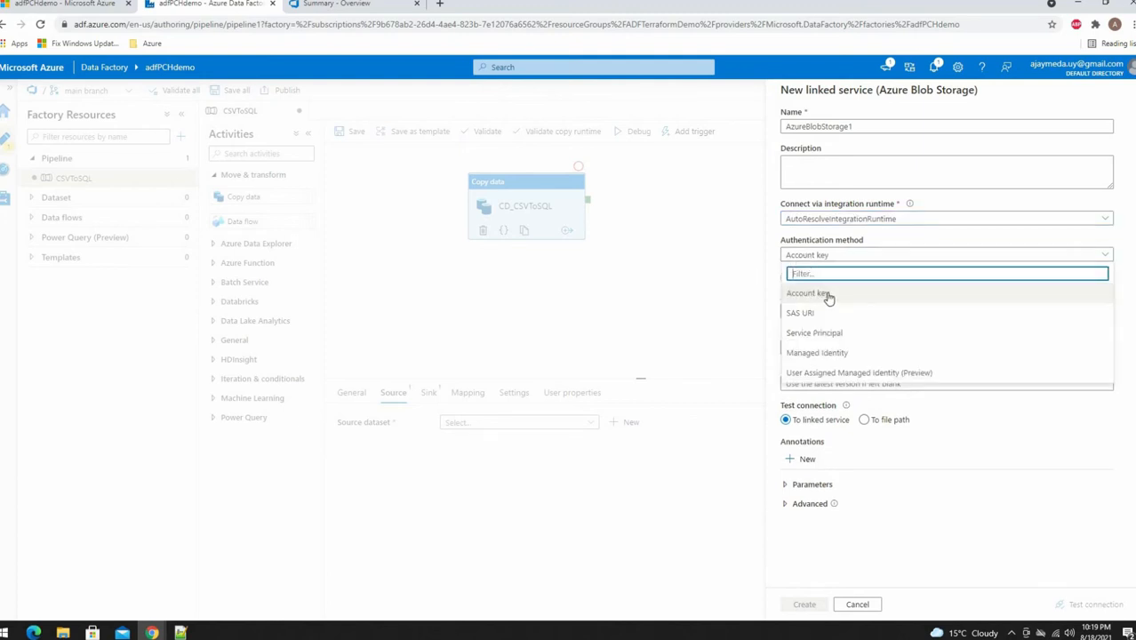
left_click(826, 296)
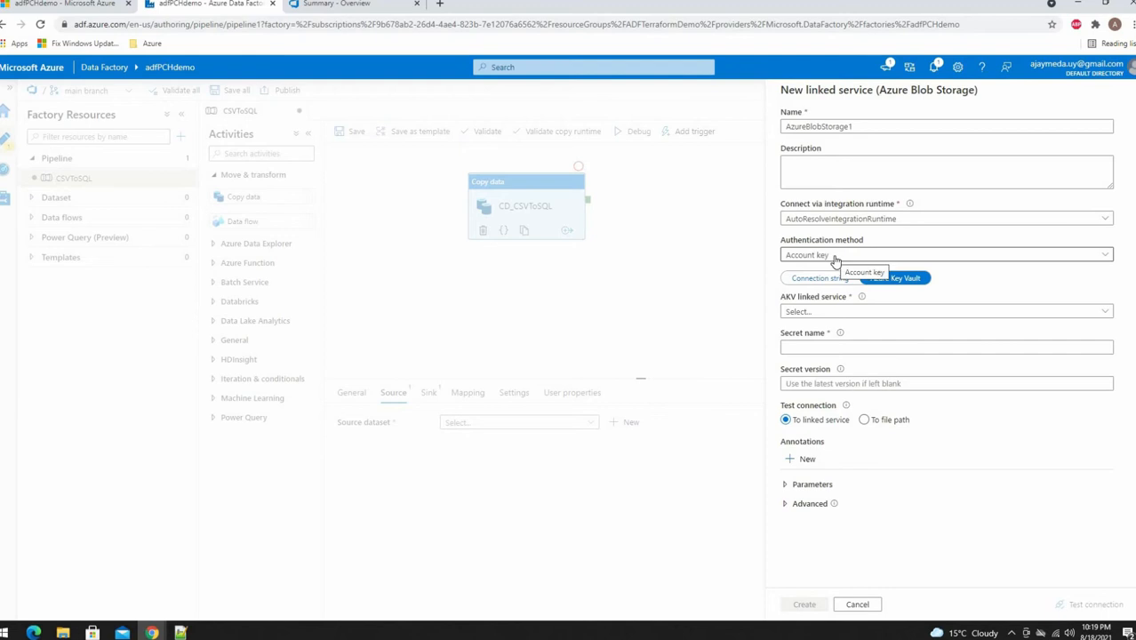
Start a new Azure Key Vault linked service and name it AzureKeyVaultLS.
left_click(807, 313)
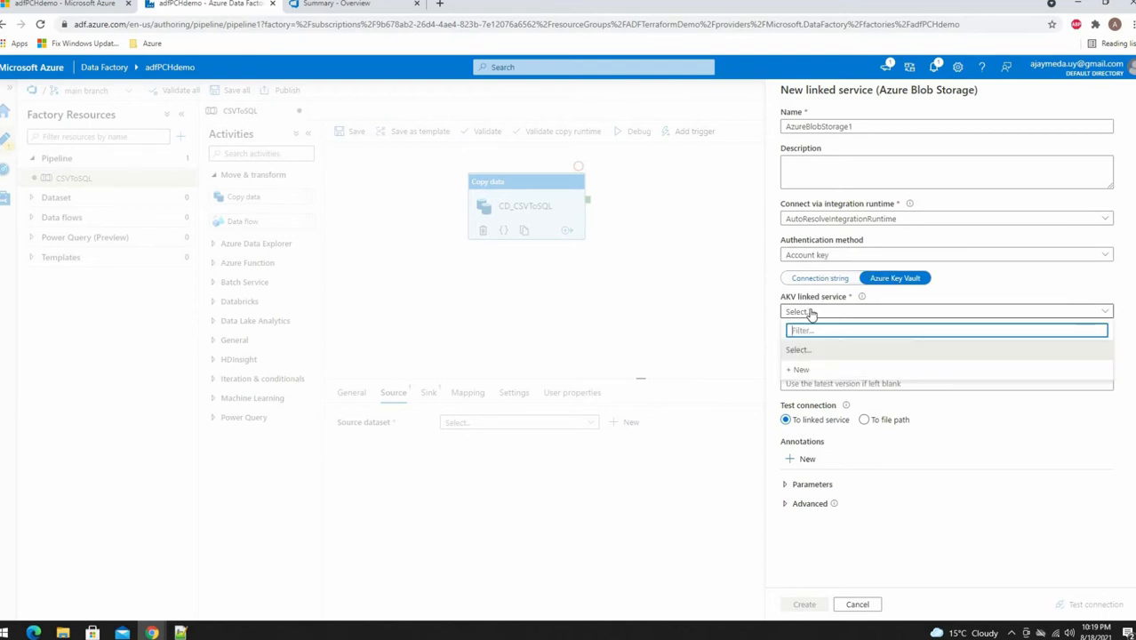
left_click(807, 372)
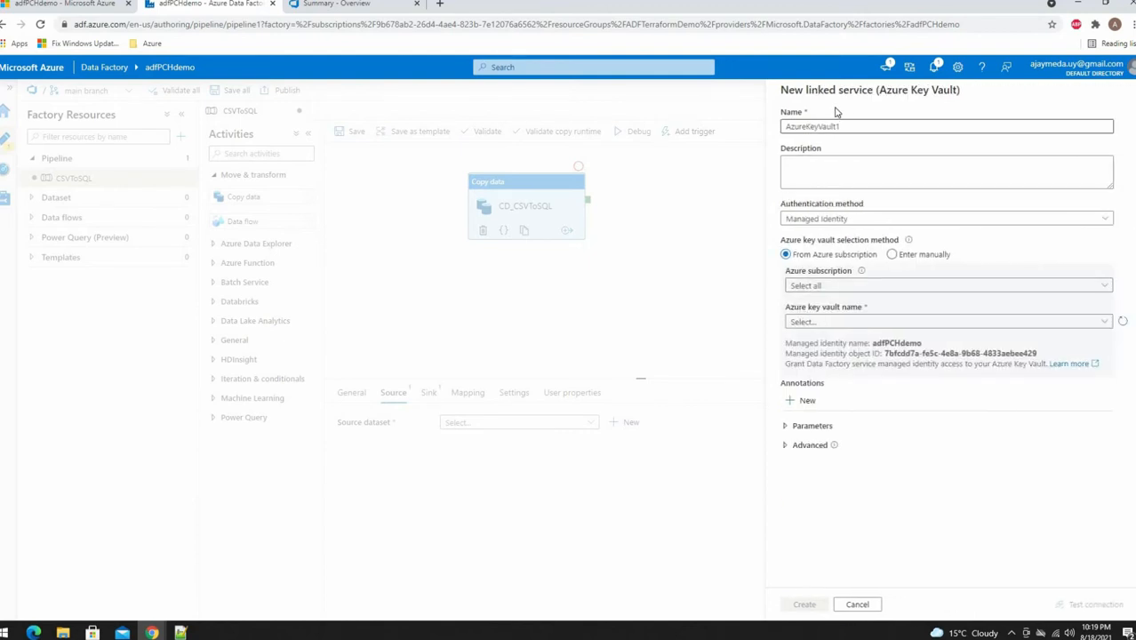
left_click(836, 125)
left_click(854, 126)
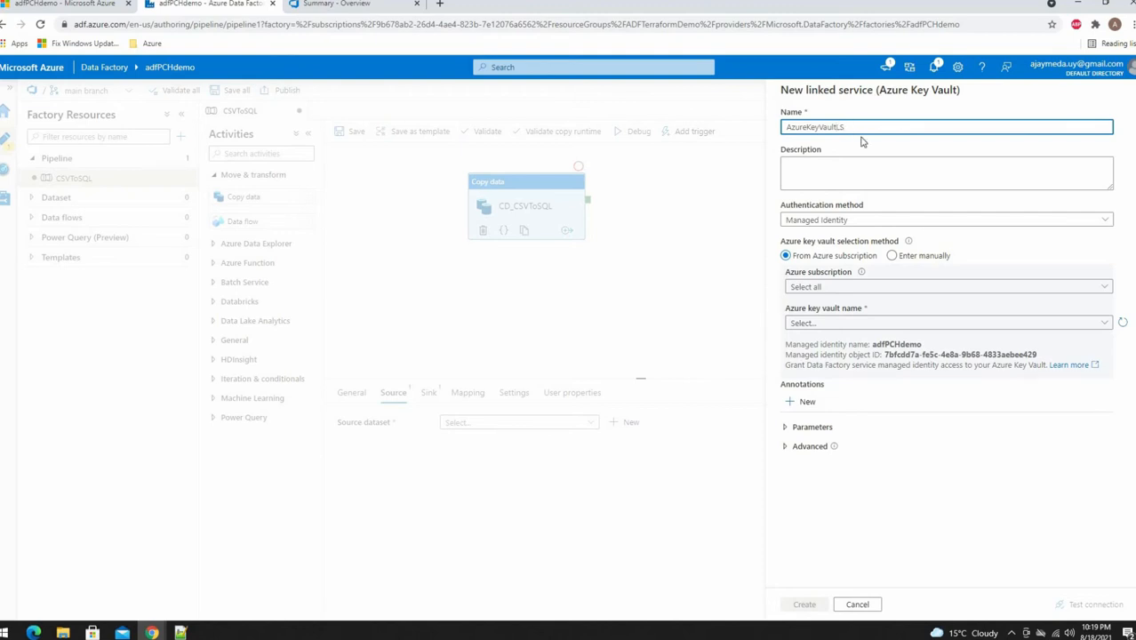
Select PCHAzureSubscription and the ADFTerraformDemo-kv key vault, test the connection, and create the linked service.
left_click(844, 288)
left_click(863, 324)
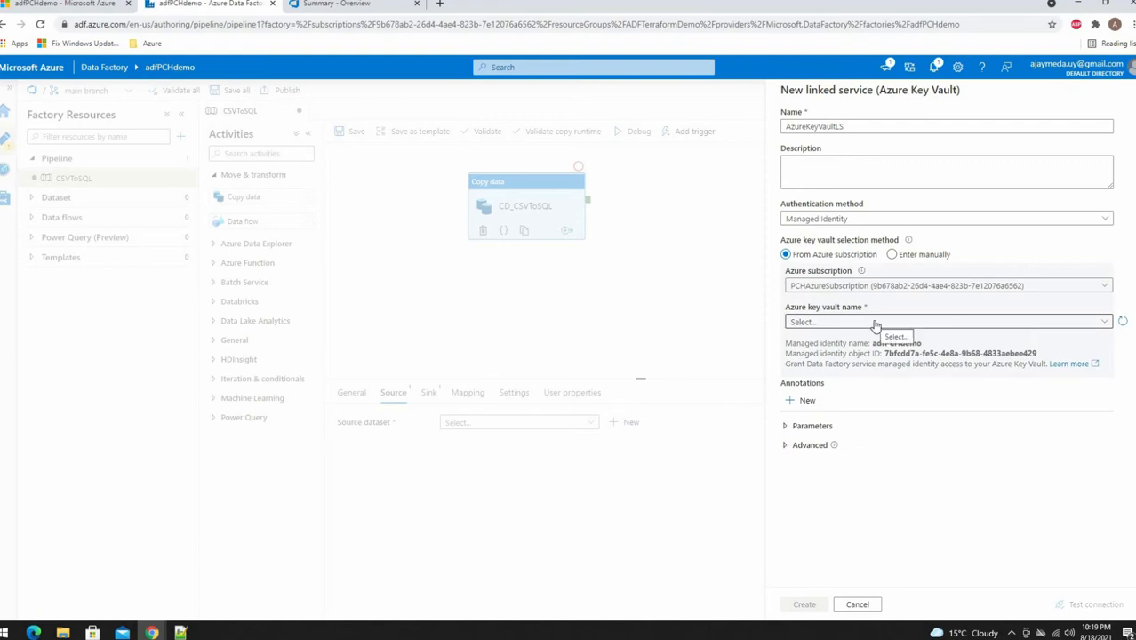
left_click(874, 324)
left_click(865, 379)
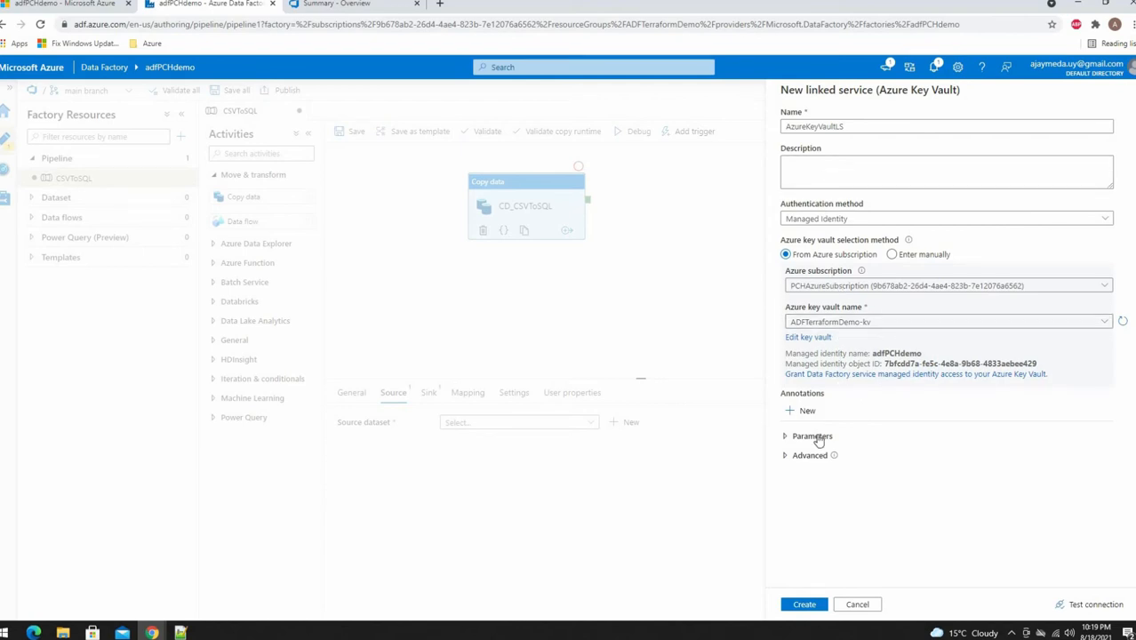
left_click(1080, 605)
left_click(1087, 606)
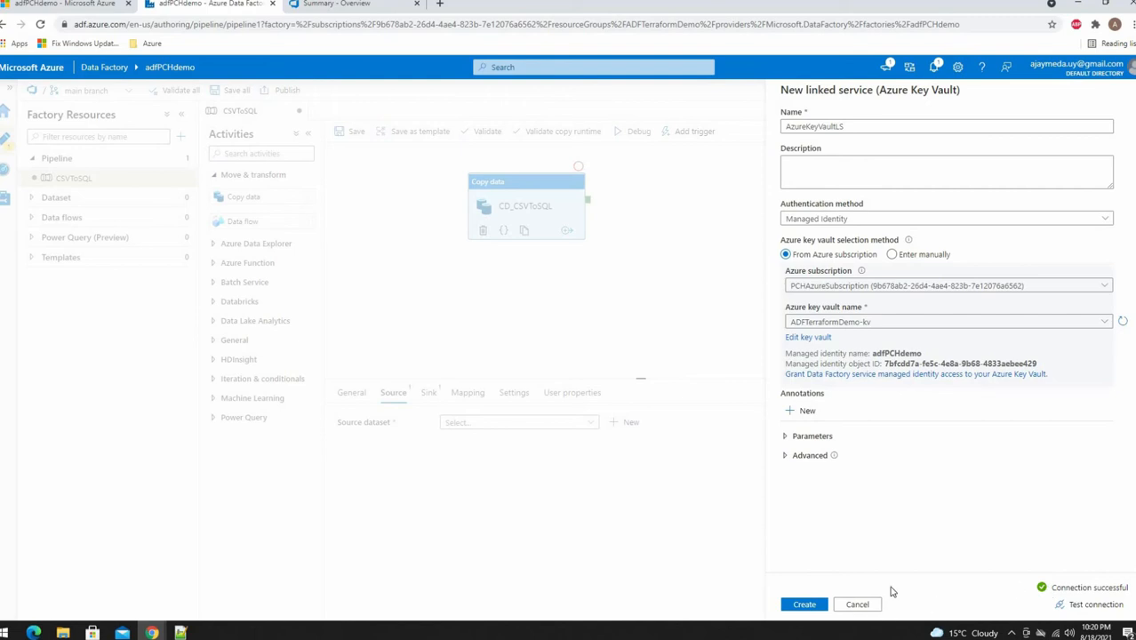
left_click(803, 605)
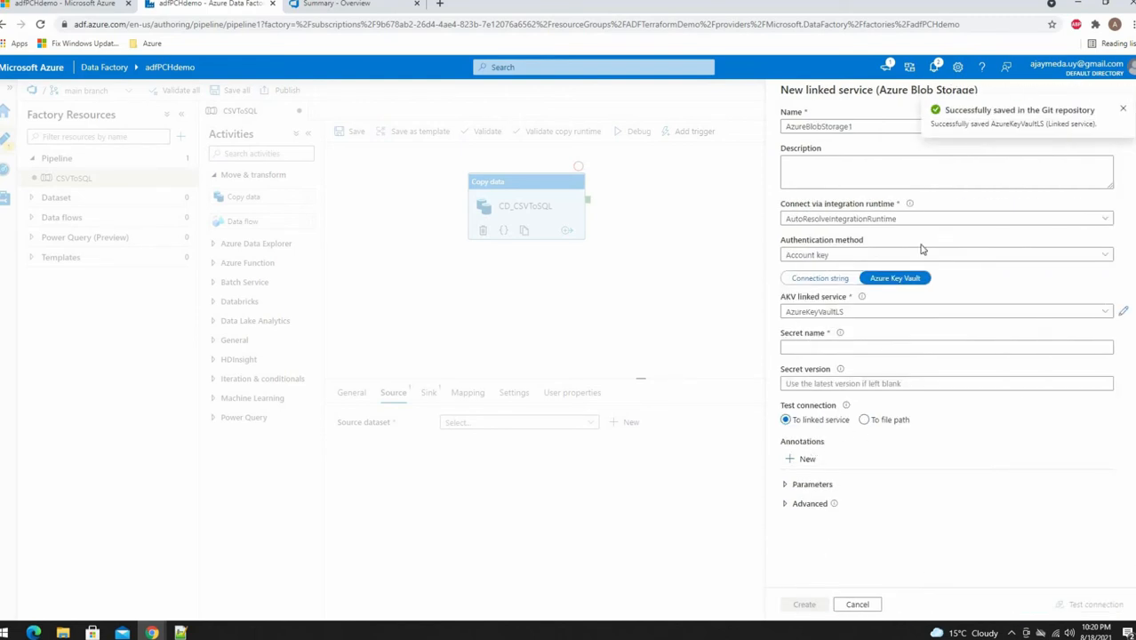
Look up the storage connection string secret, adfterraformdemosa-connstring, in the ADFTerraformDemo-kv key vault in the Azure portal.
left_click(816, 347)
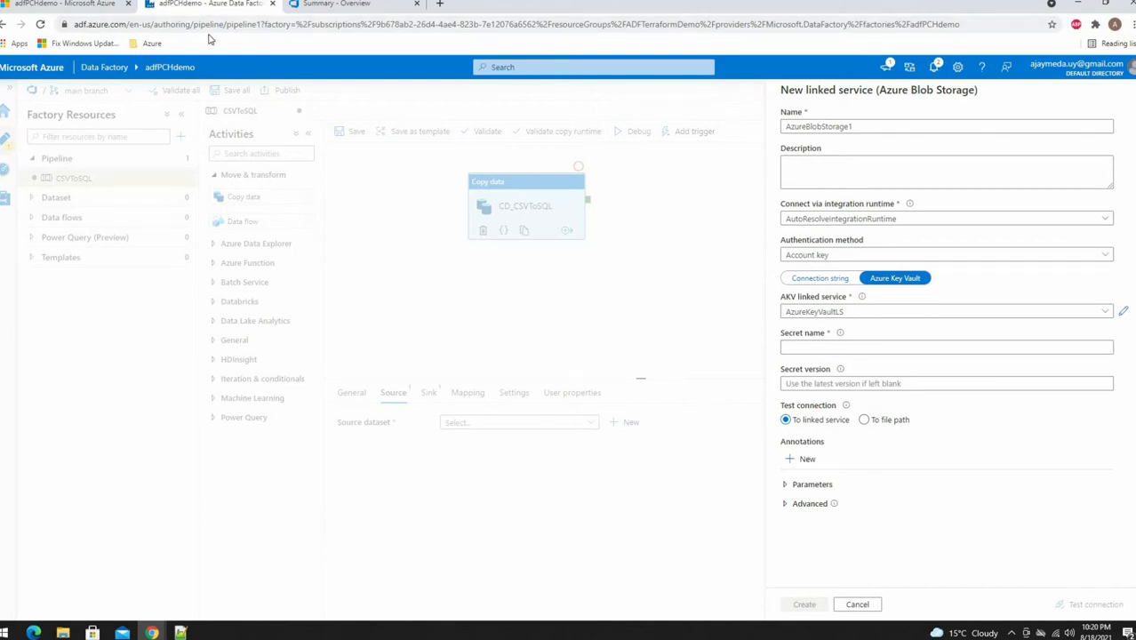
left_click(75, 5)
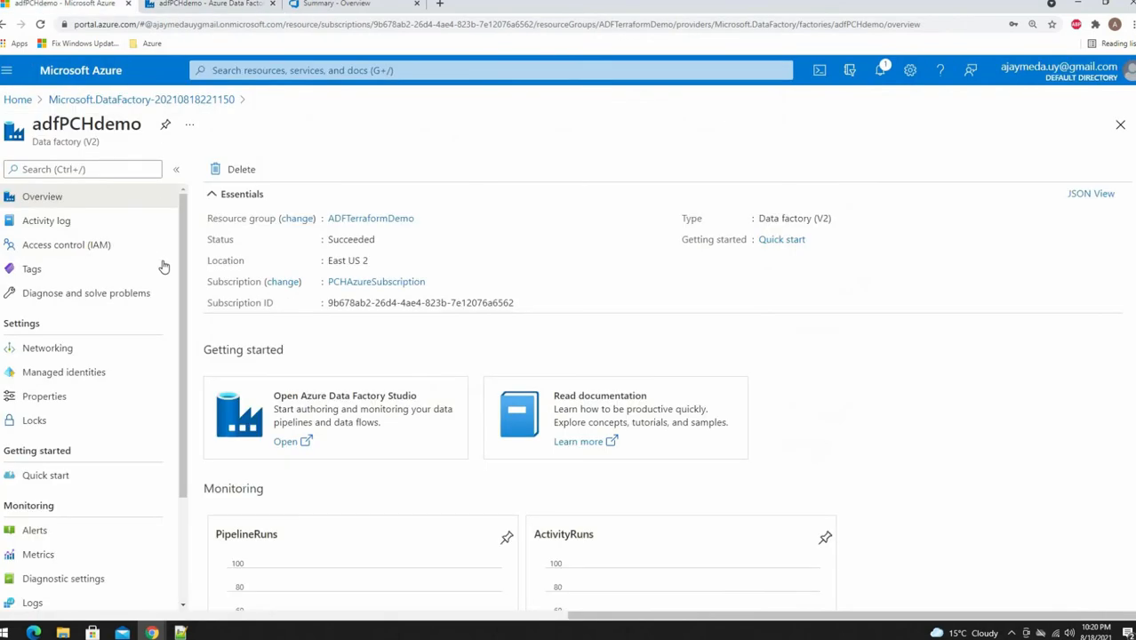
left_click(18, 100)
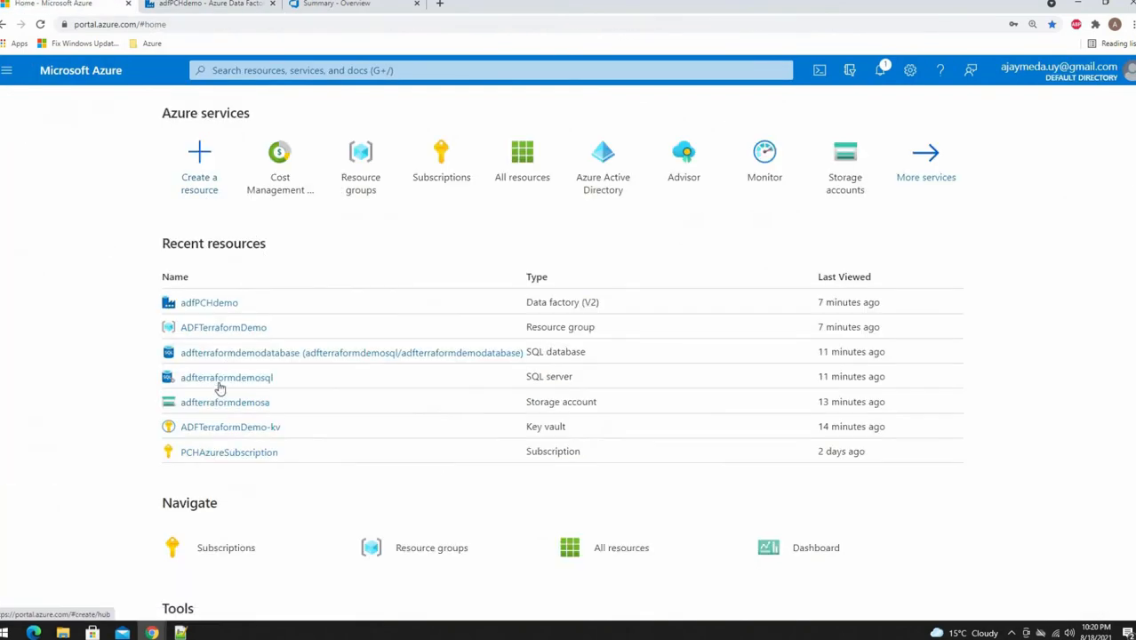
left_click(230, 426)
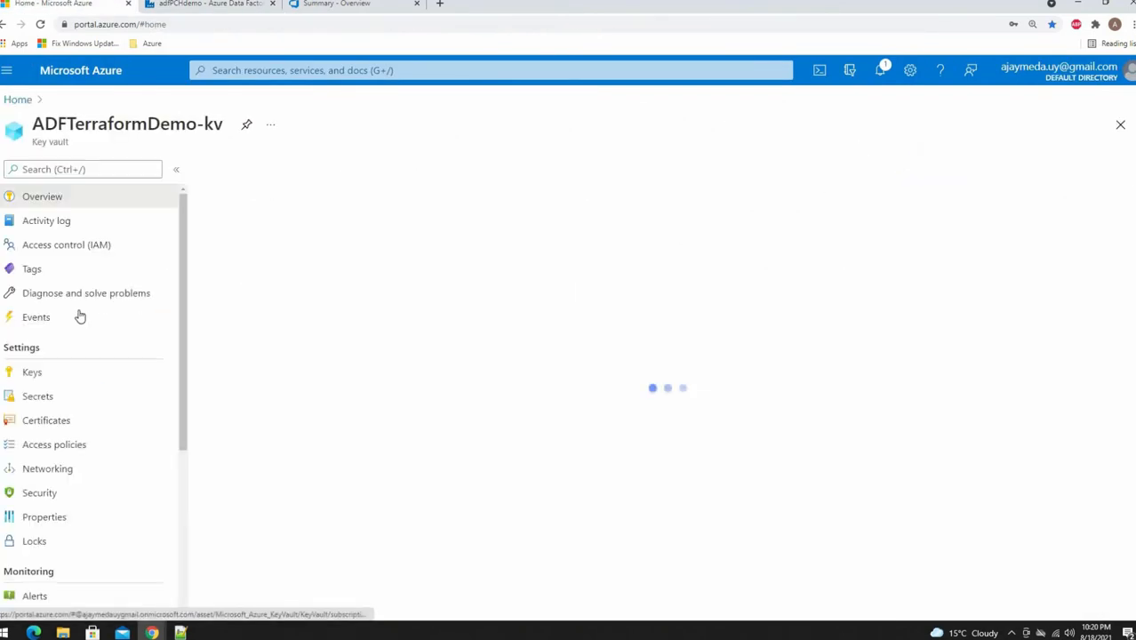
left_click(42, 404)
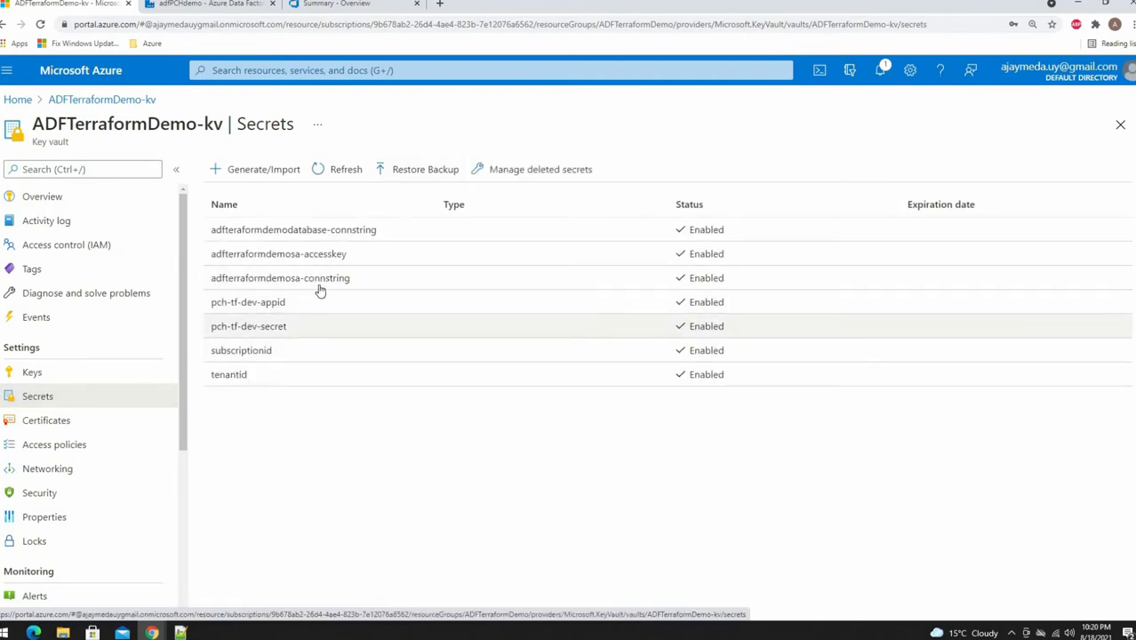
left_click(320, 282)
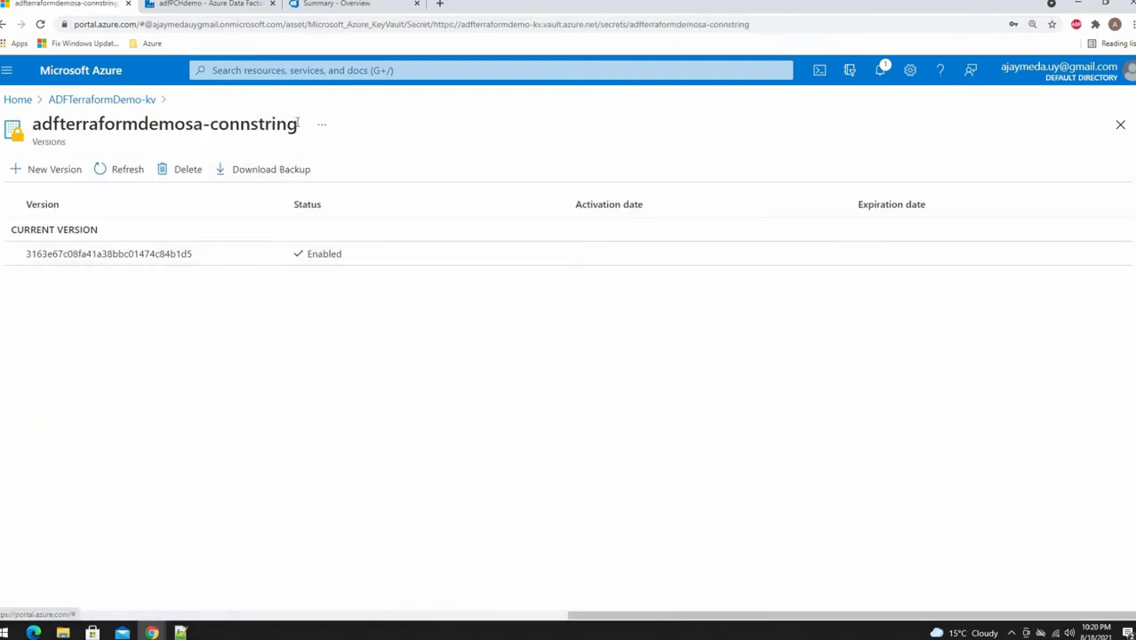
Copy the secret name adfterraformdemosa-connstring from the Azure portal into the secret name of the blob storage linked service in Data Factory.
left_click_drag(297, 126, 32, 125)
key("ctrl+c")
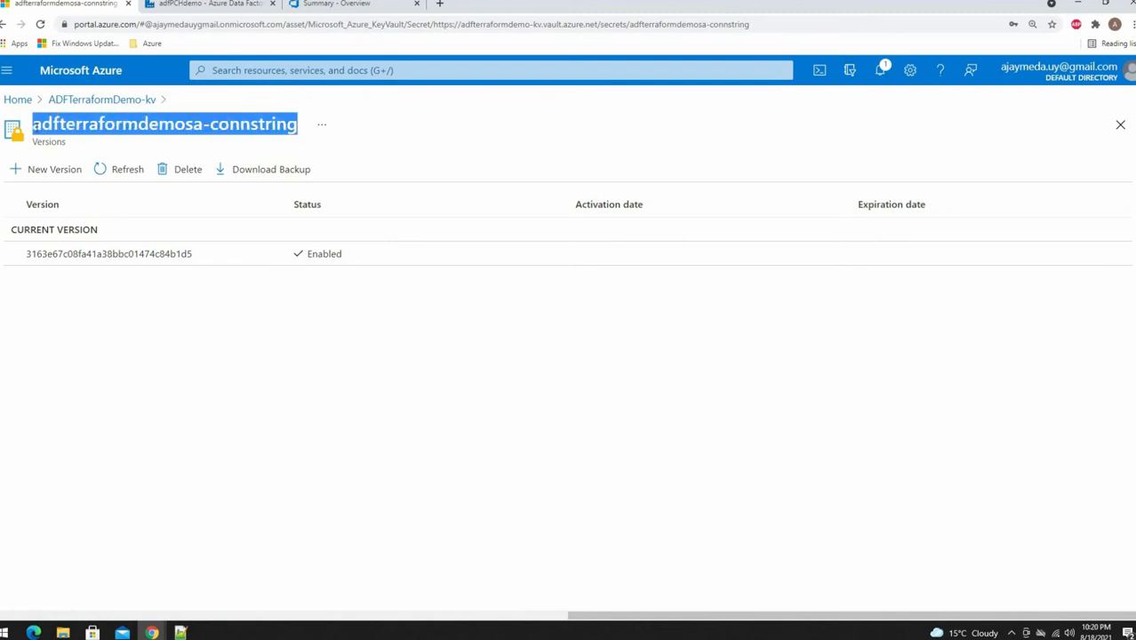
left_click(207, 10)
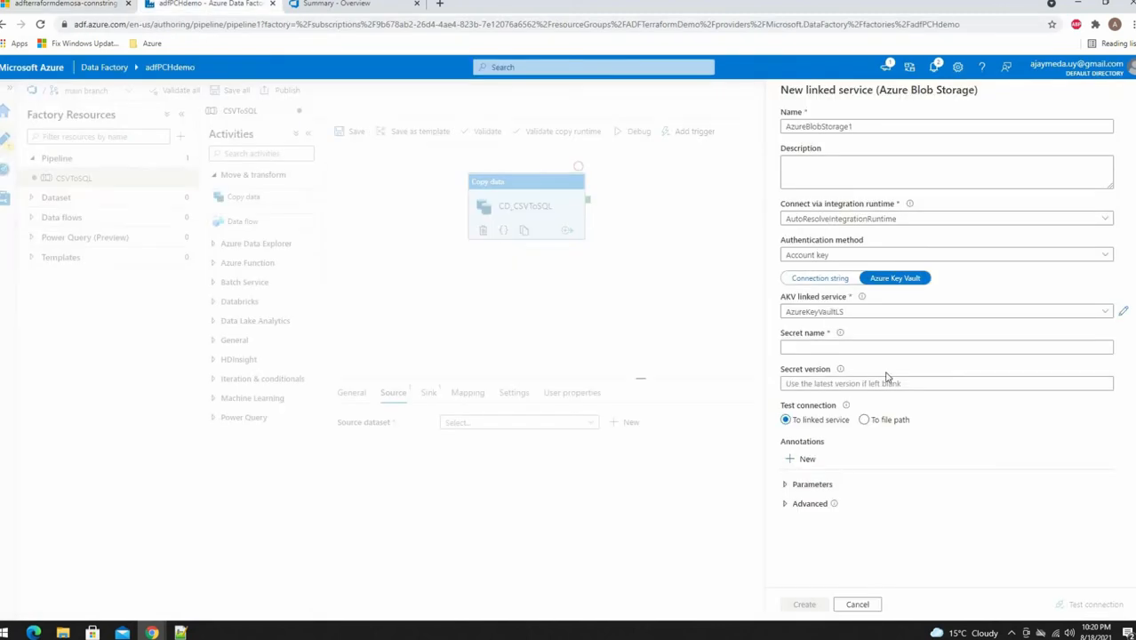
left_click(834, 345)
key("ctrl+v")
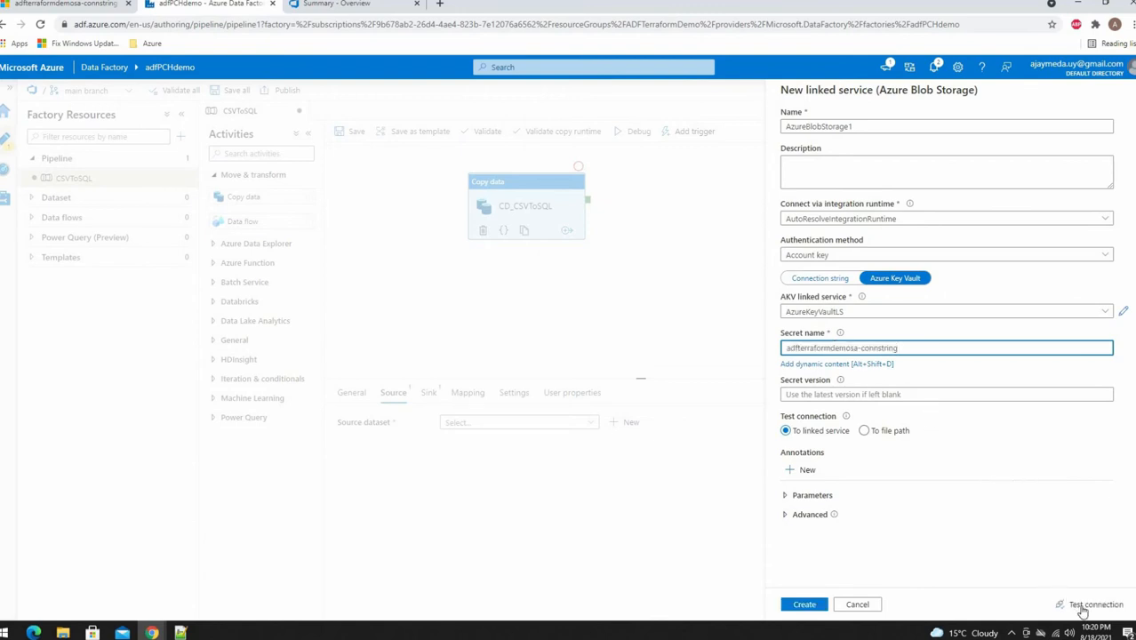
Test the blob storage linked service's connection and examine the full error details.
left_click(1065, 604)
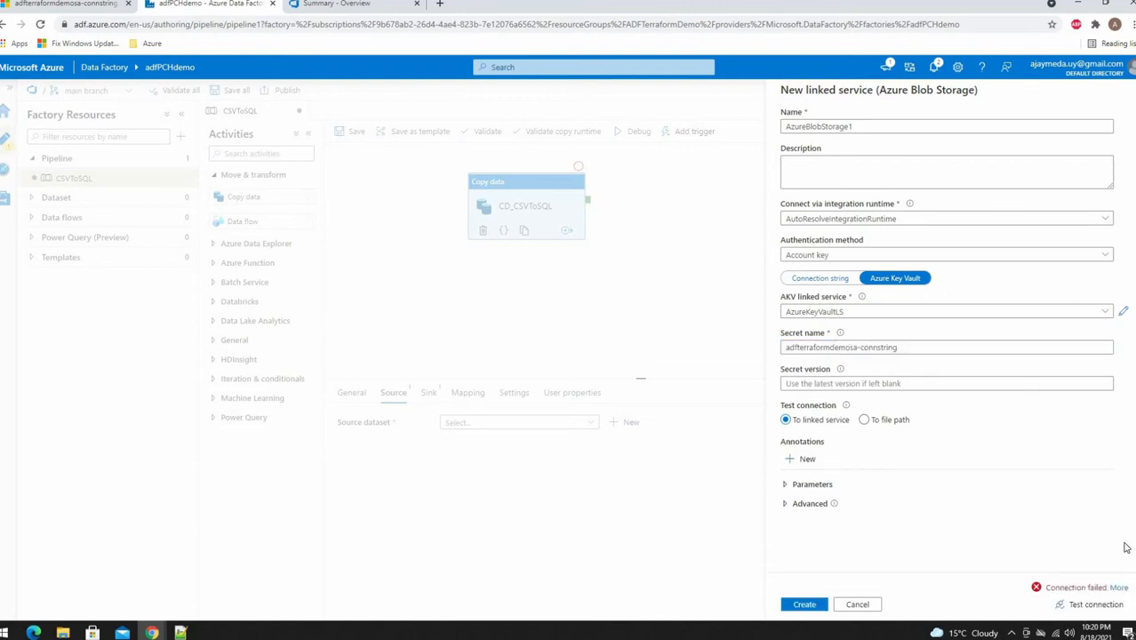
left_click(1119, 588)
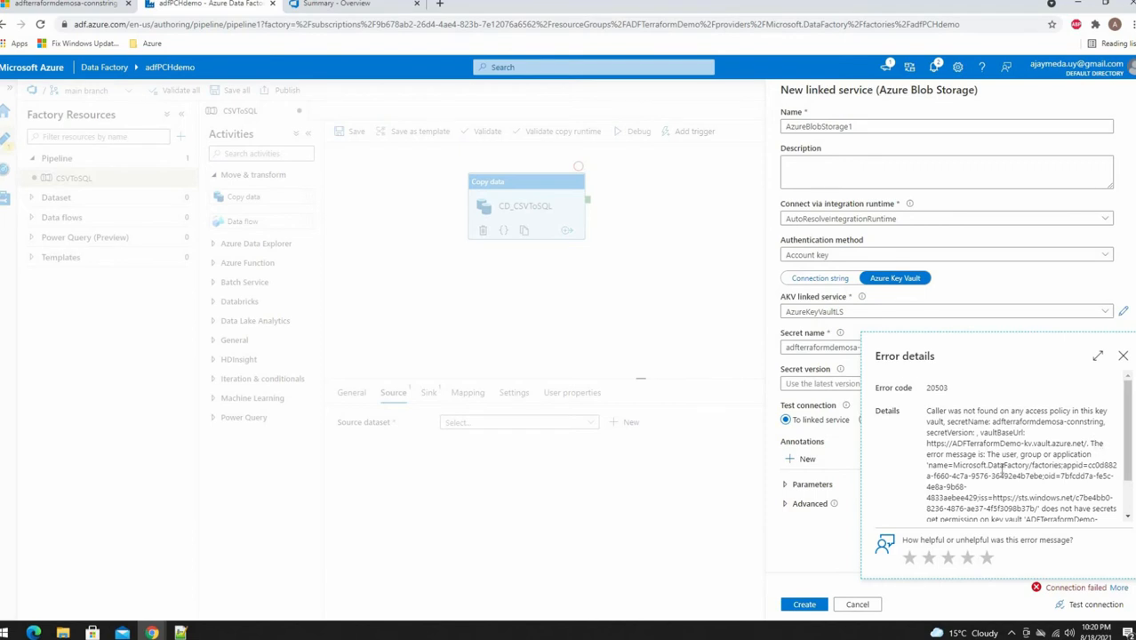
scroll(1002, 469, "down", 2)
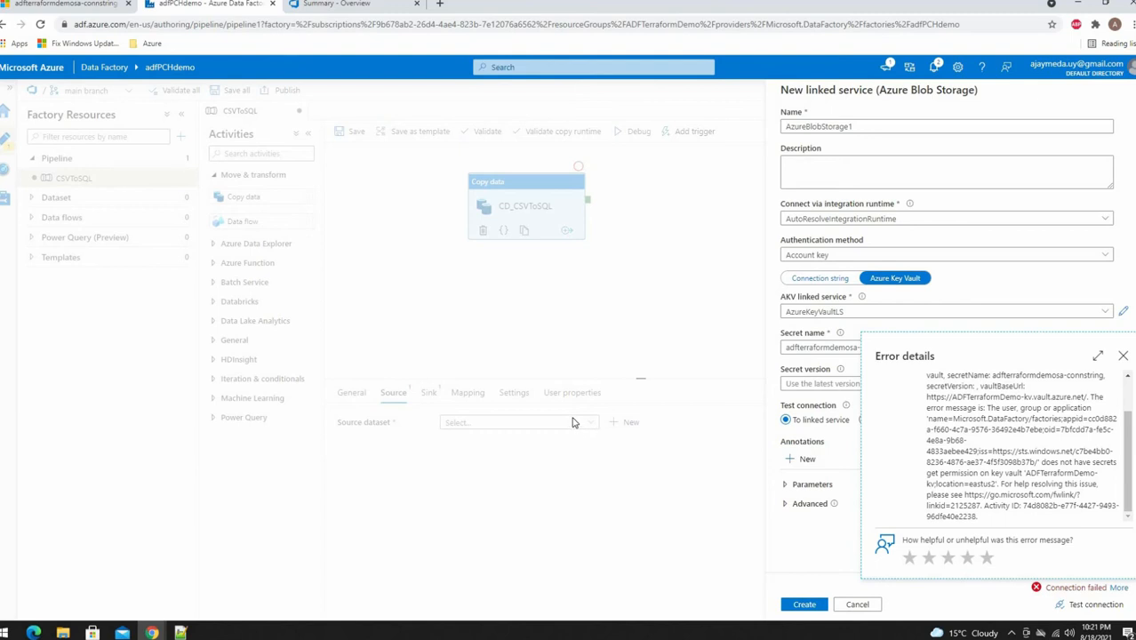
In the Azure portal, start a new access policy for the ADFTerraformDemo-kv key vault with all secret permissions selected.
left_click(86, 7)
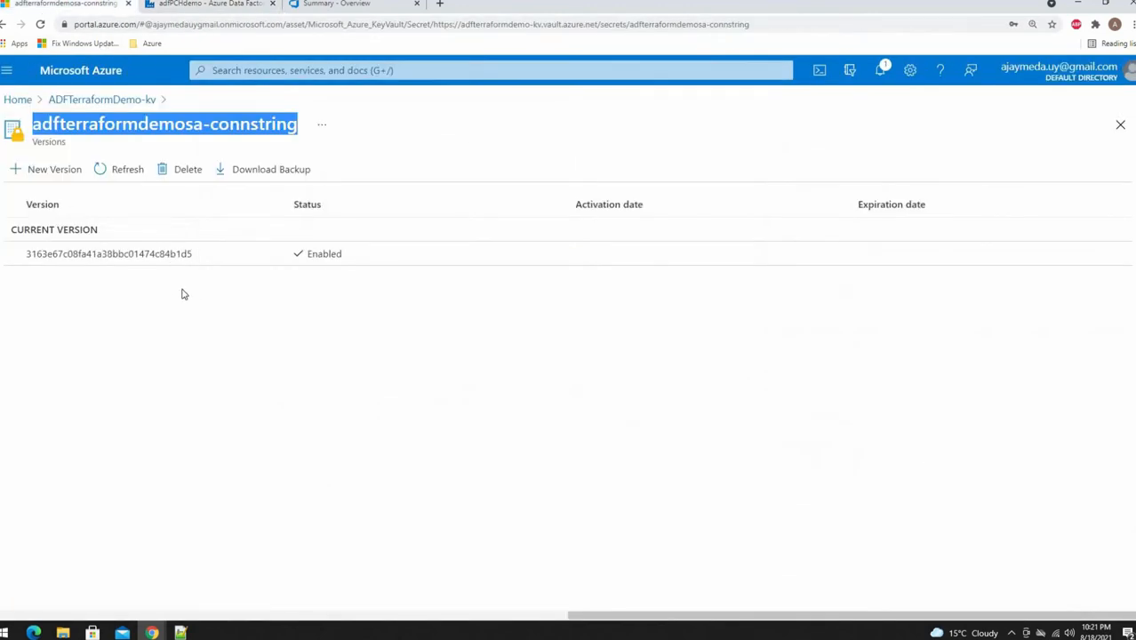
left_click(87, 103)
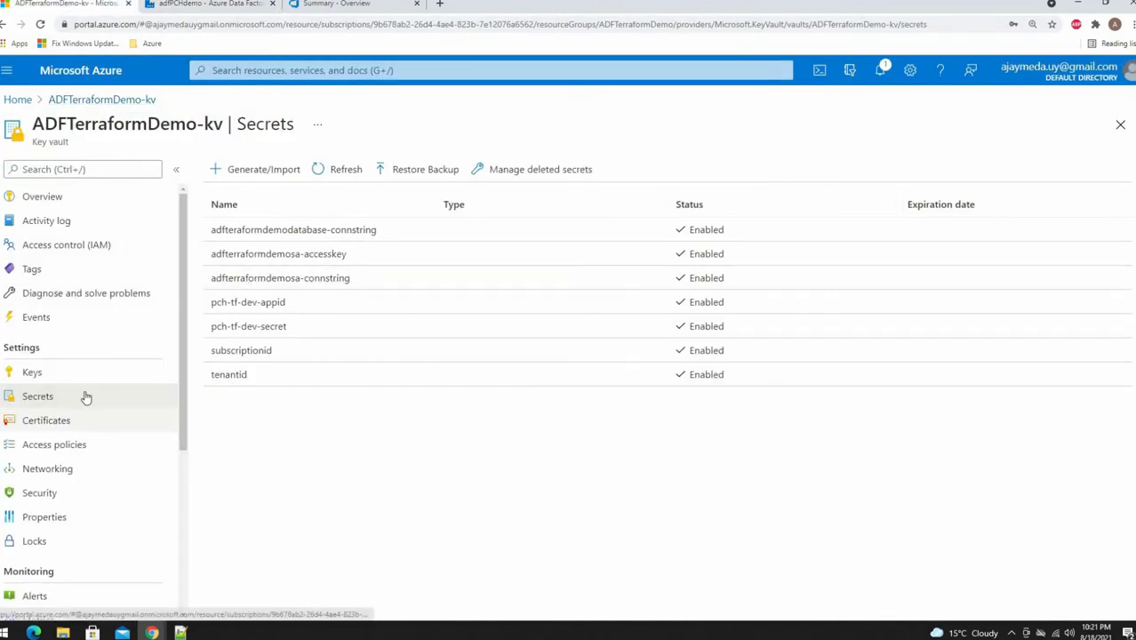
left_click(58, 444)
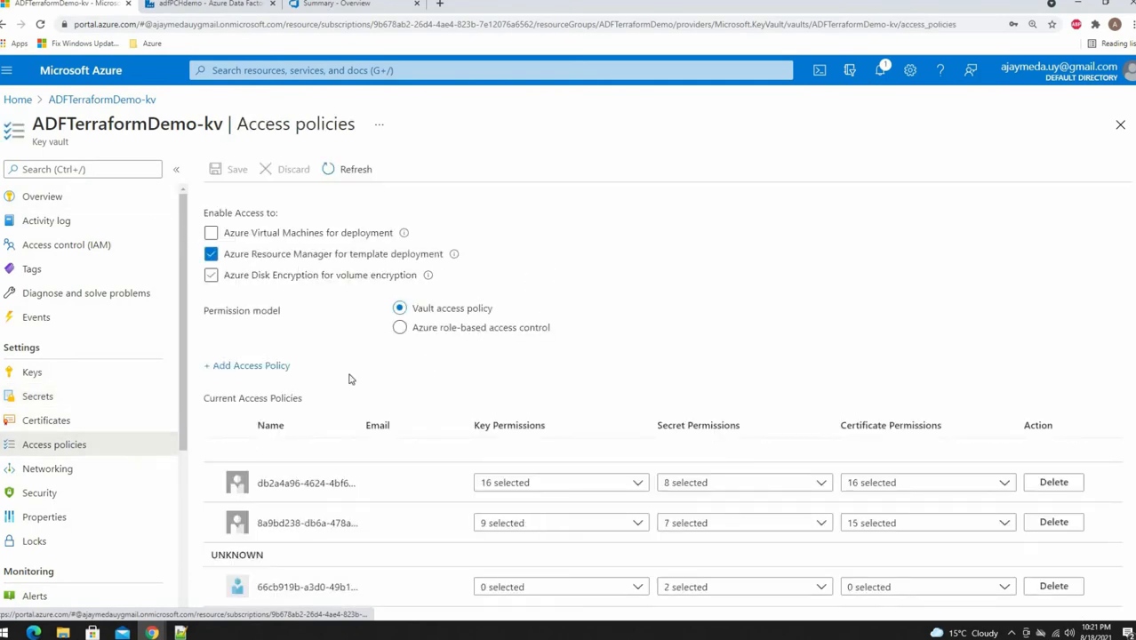
scroll(370, 353, "down", 1)
scroll(382, 348, "up", 1)
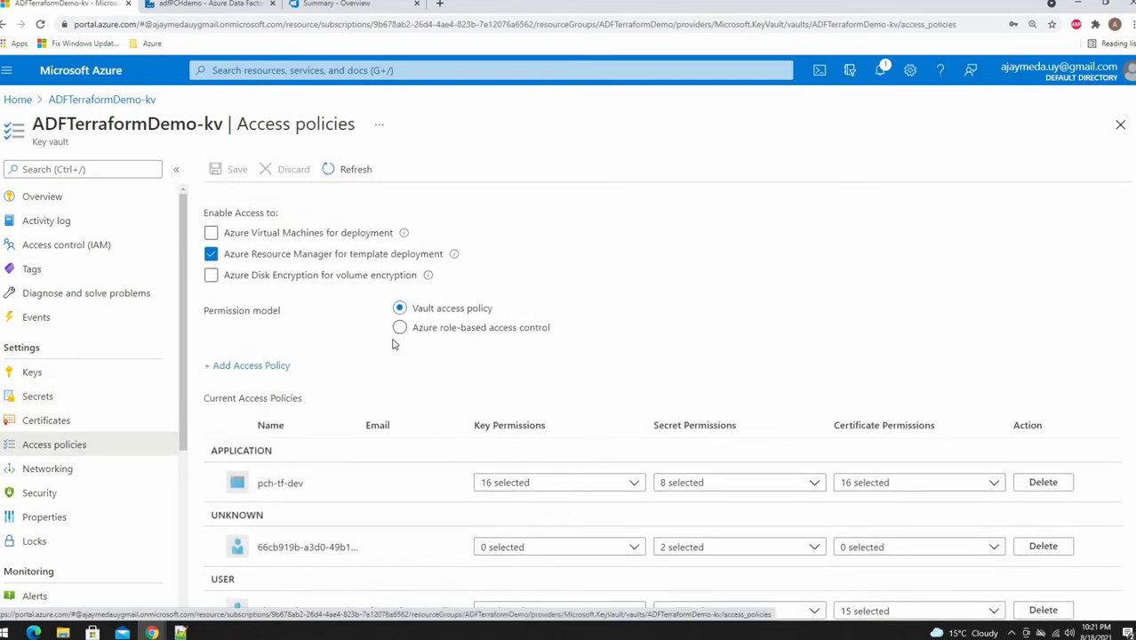
scroll(365, 427, "down", 1)
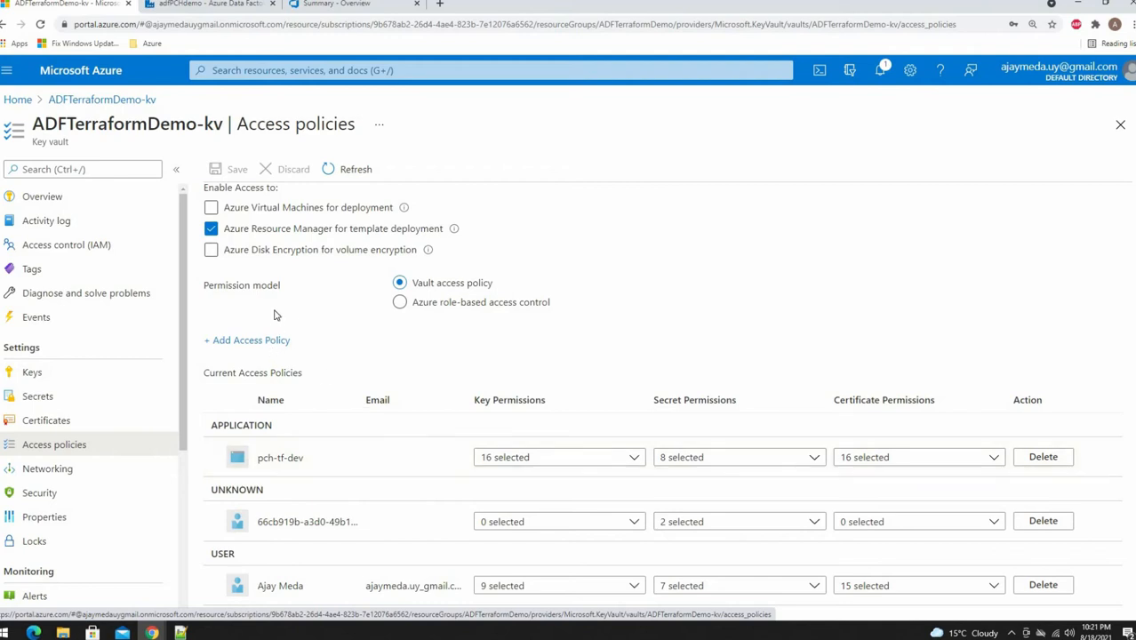
left_click(281, 343)
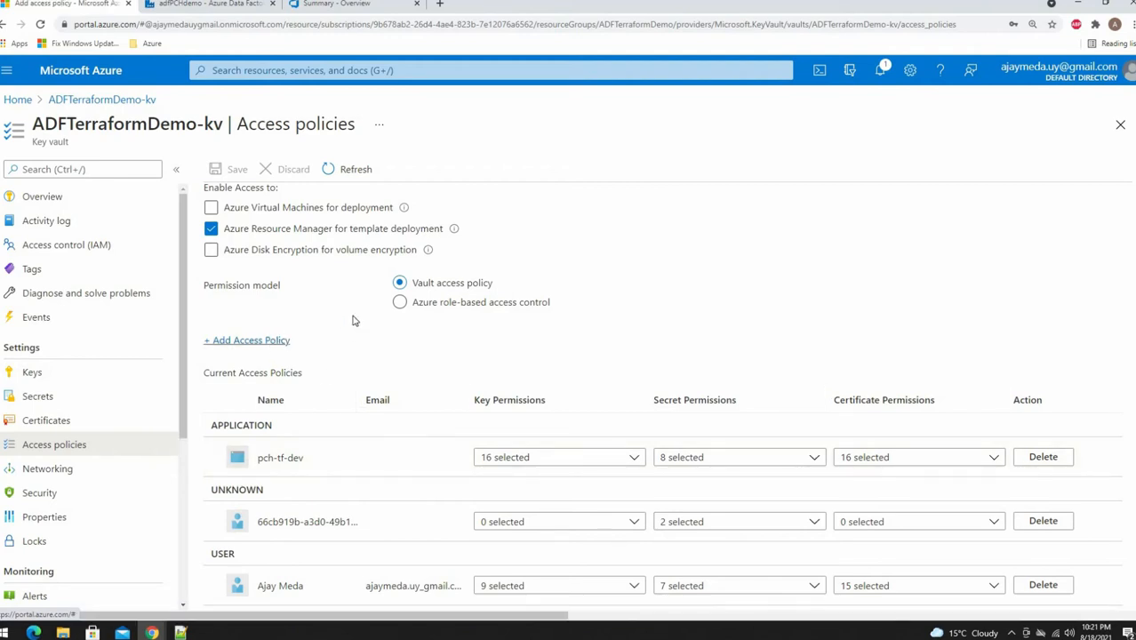
left_click(254, 256)
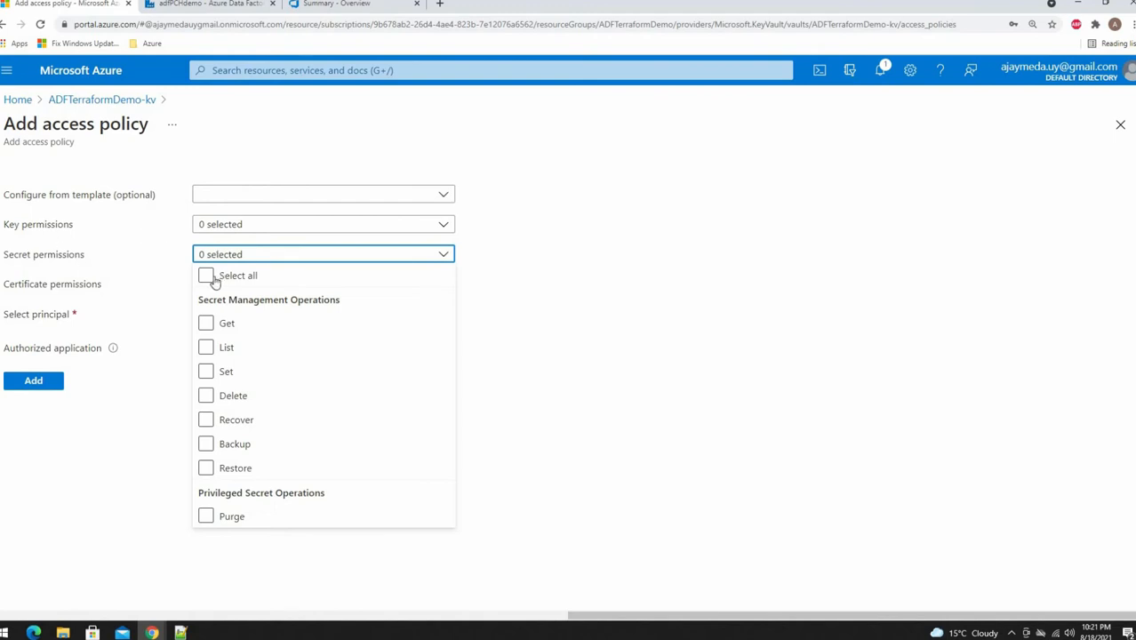
left_click(212, 276)
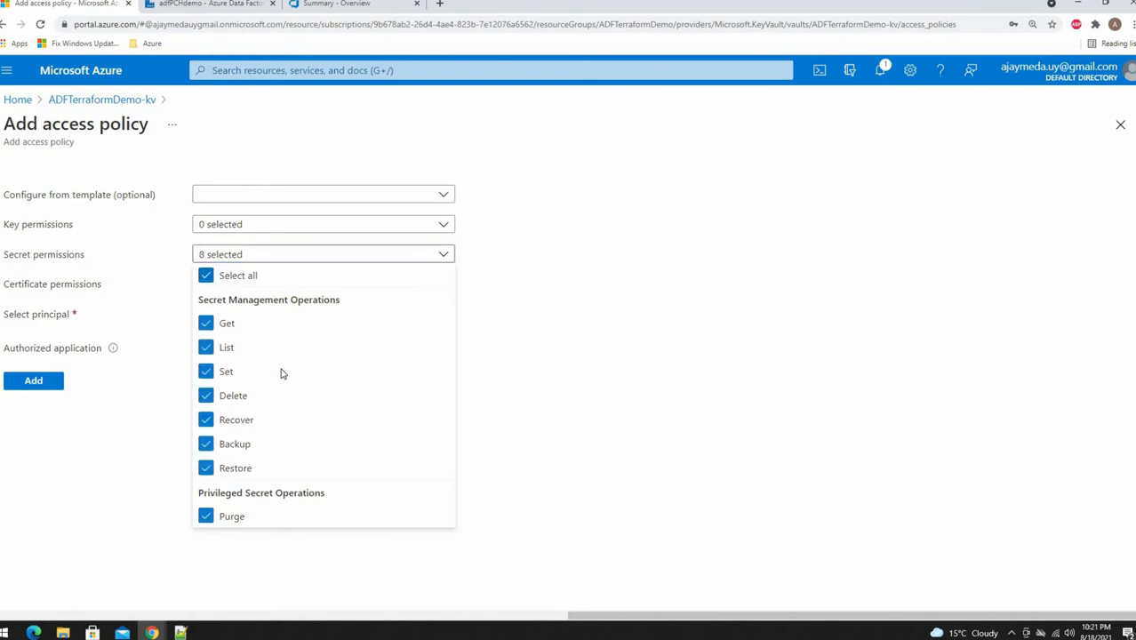
left_click(189, 308)
Search the principals for adfpch and assign adfPCHdemo as the access policy's principal.
left_click(228, 319)
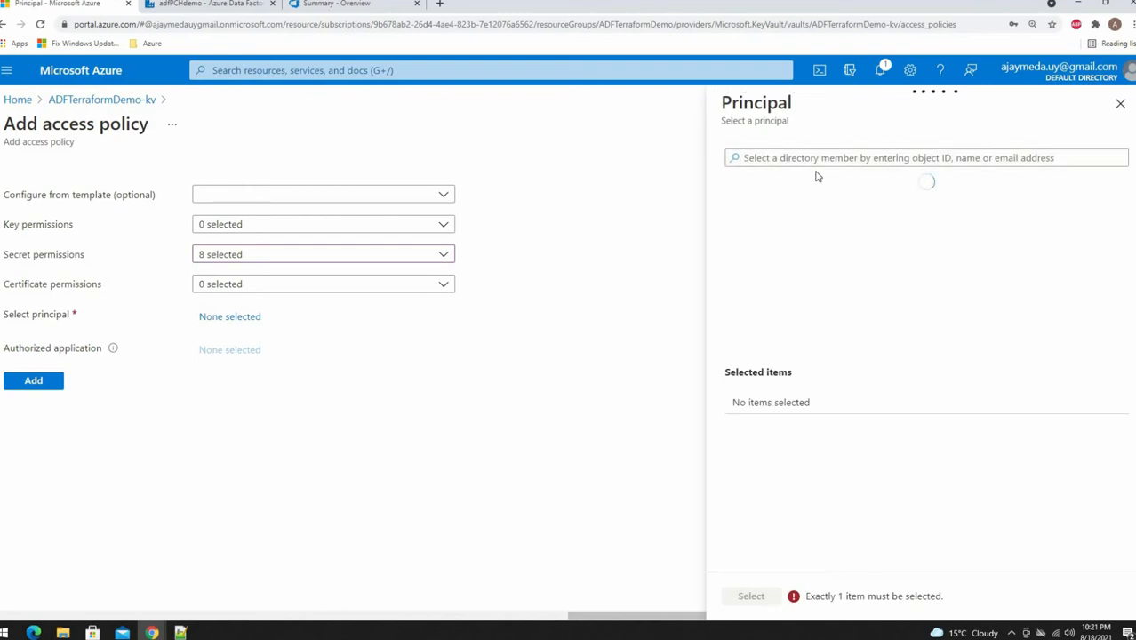
left_click(817, 157)
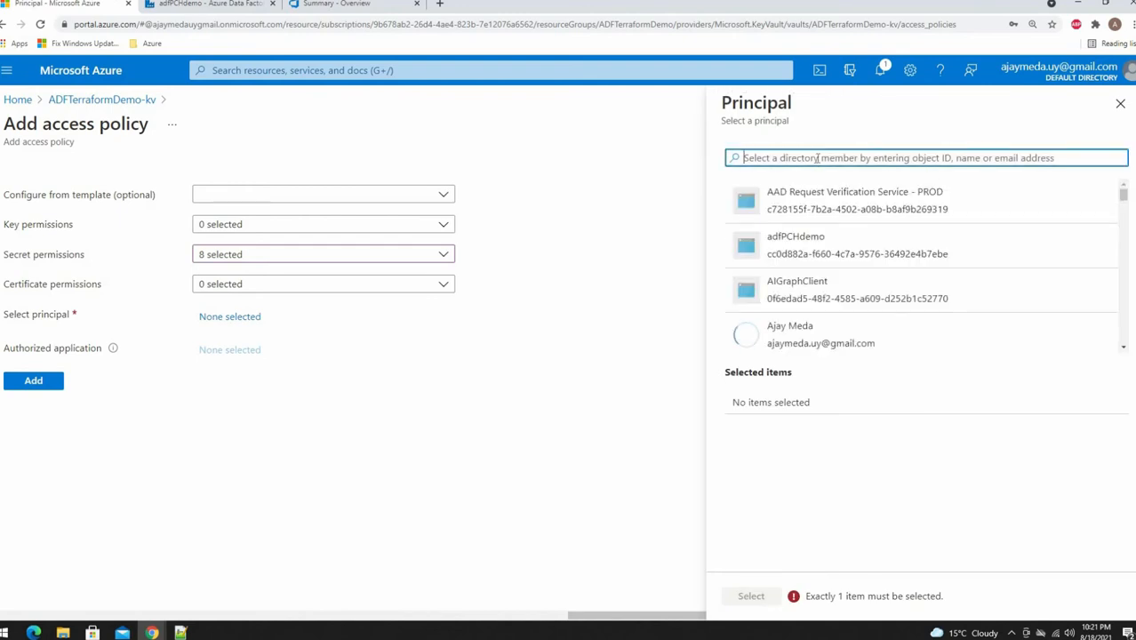
type("adf")
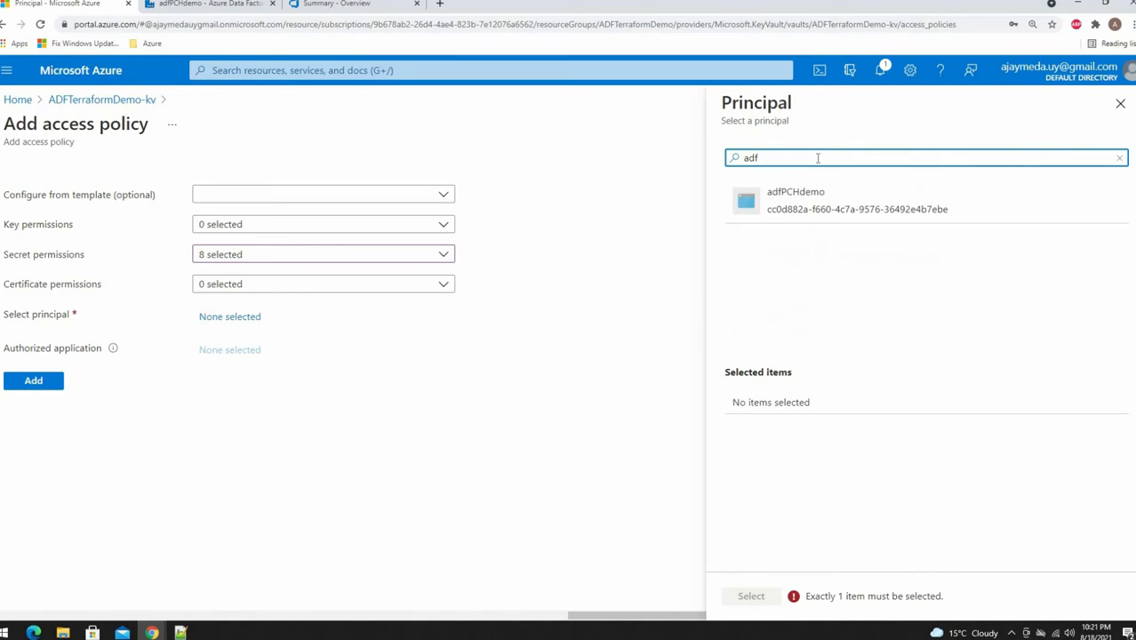
type("pch")
left_click(794, 218)
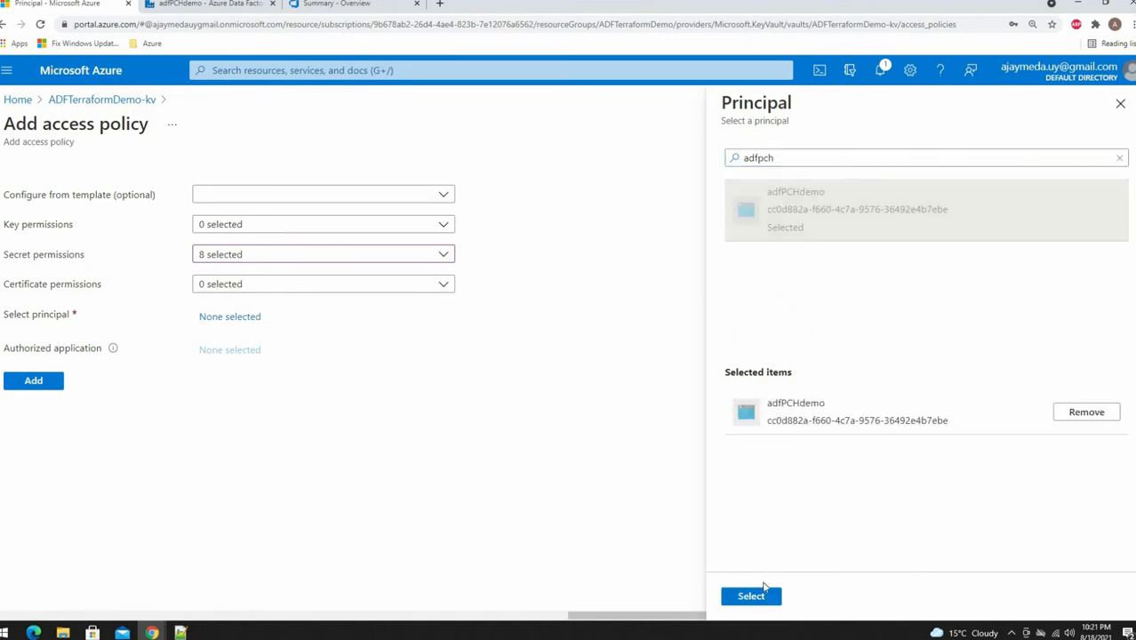
left_click(764, 597)
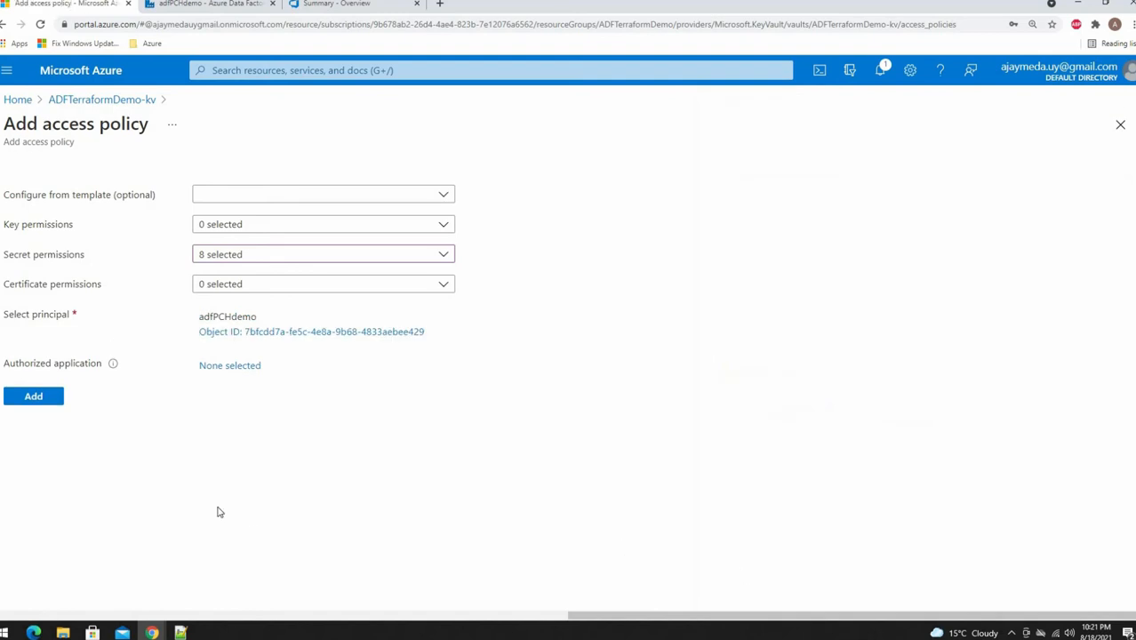
Add the adfPCHdemo access policy to the key vault and save the access policy changes.
left_click(40, 398)
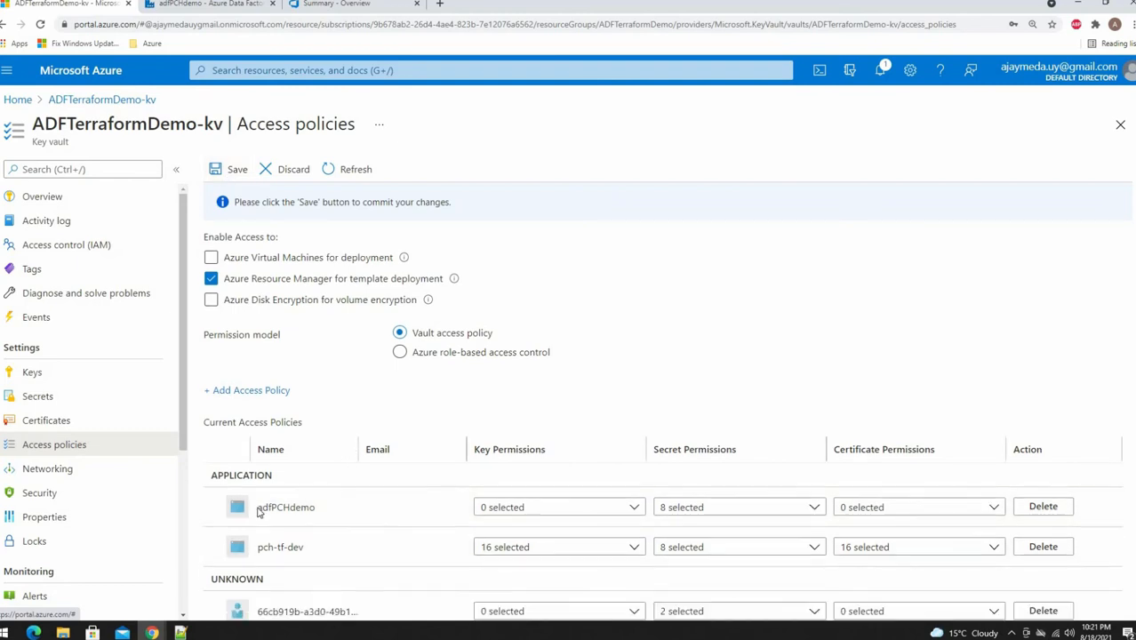
scroll(267, 502, "down", 1)
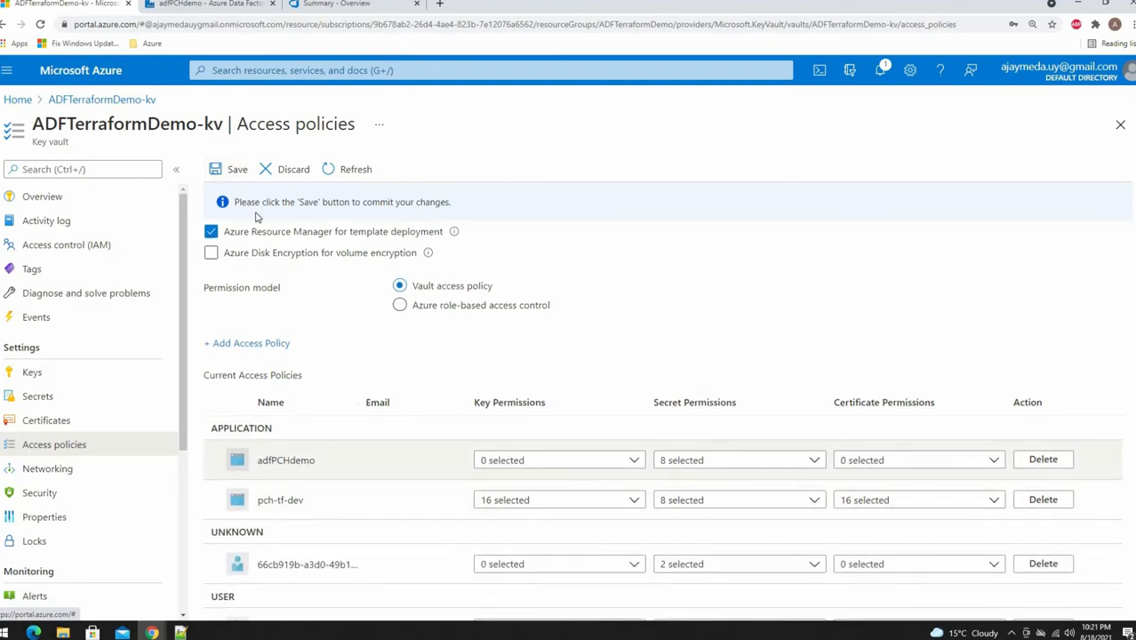
scroll(256, 217, "up", 1)
left_click(236, 170)
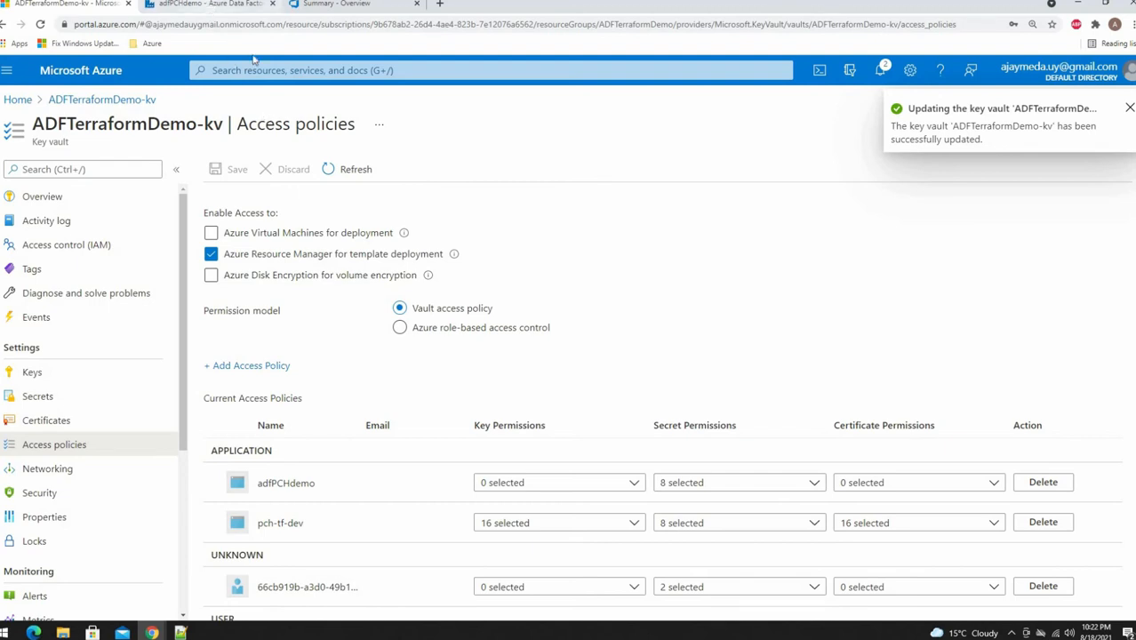
Back in Data Factory, retest the blob storage connection and create the linked service AzureBlobStorage1.
left_click(209, 5)
left_click(1125, 355)
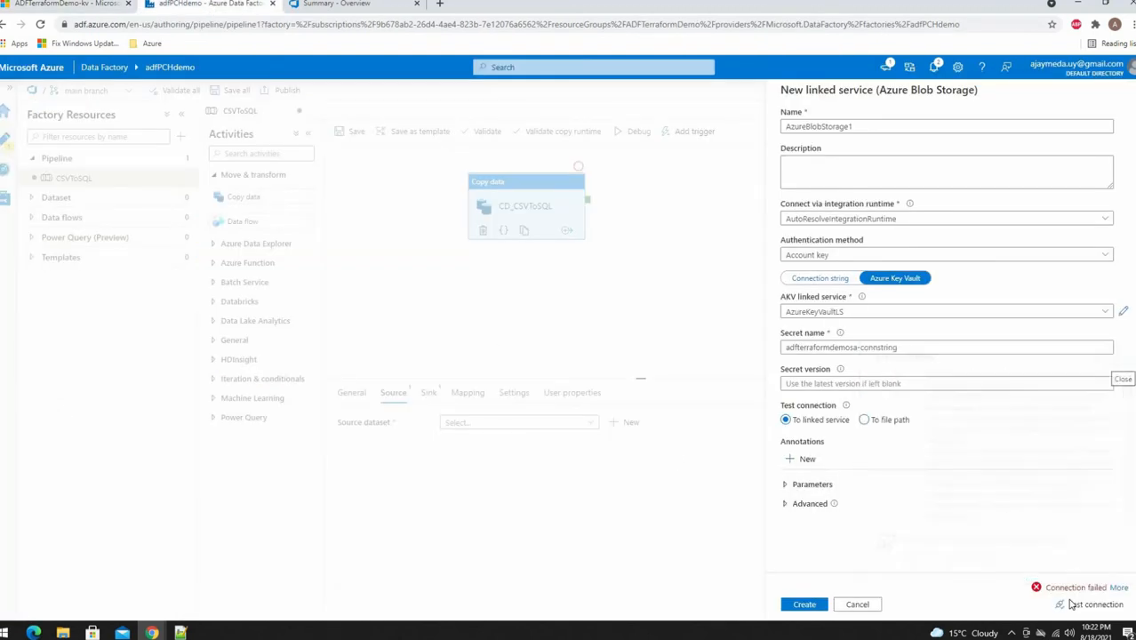
left_click(1074, 605)
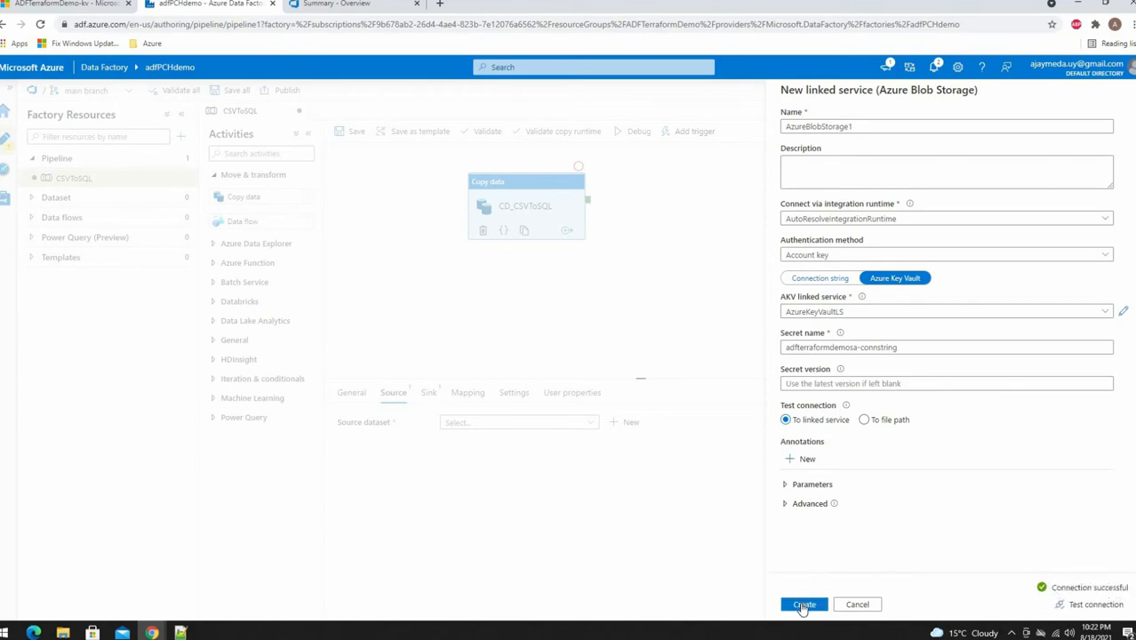
left_click(803, 605)
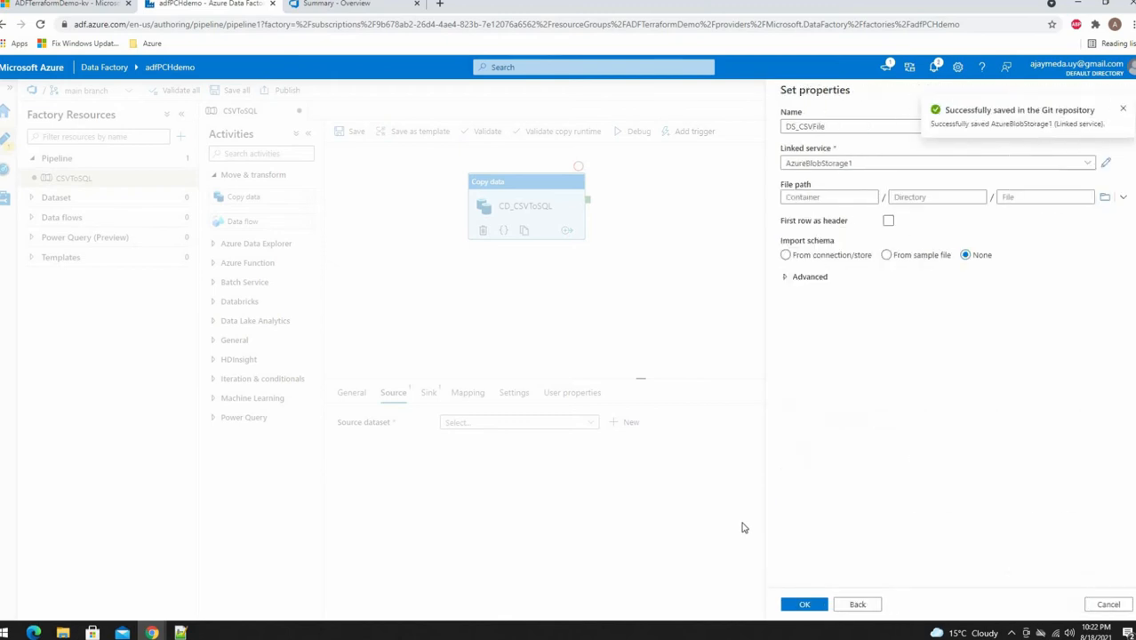
Set the DS_CSVFile dataset's file path to consumers-price-index-June-2021-quarter-seasonally-adjusted.csv in the csvfiles container.
left_click(843, 197)
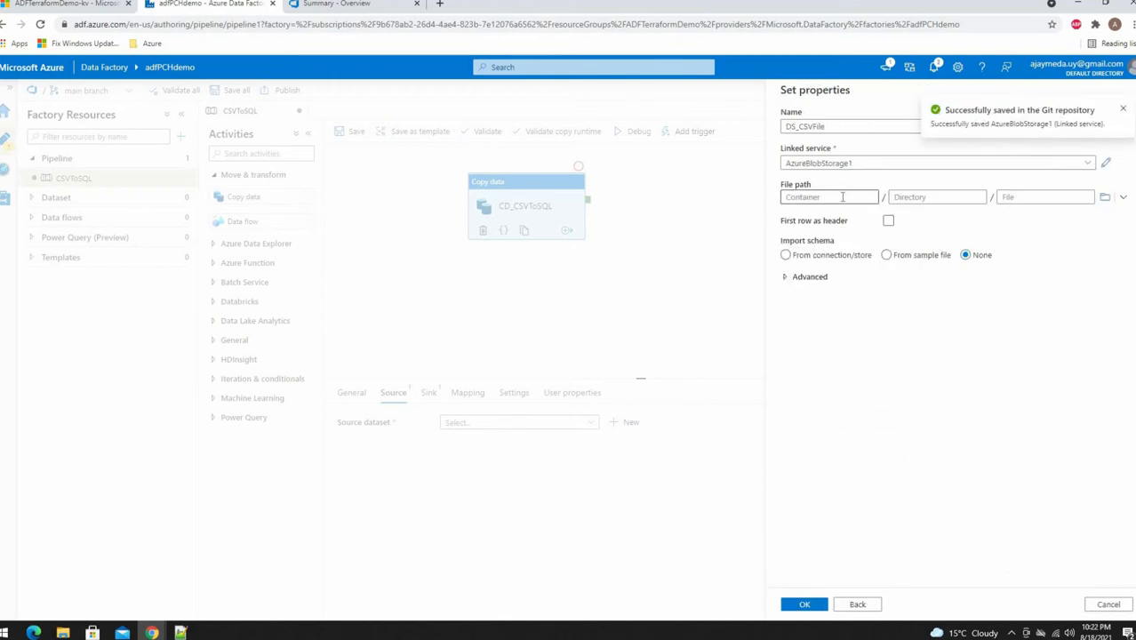
left_click(1104, 198)
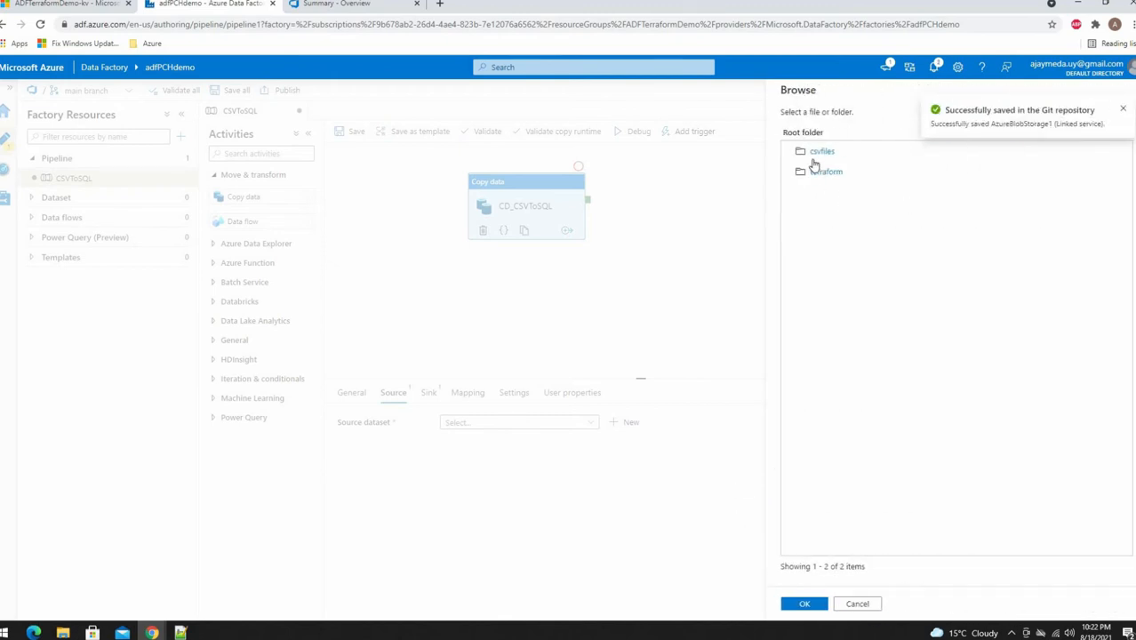
left_click(812, 157)
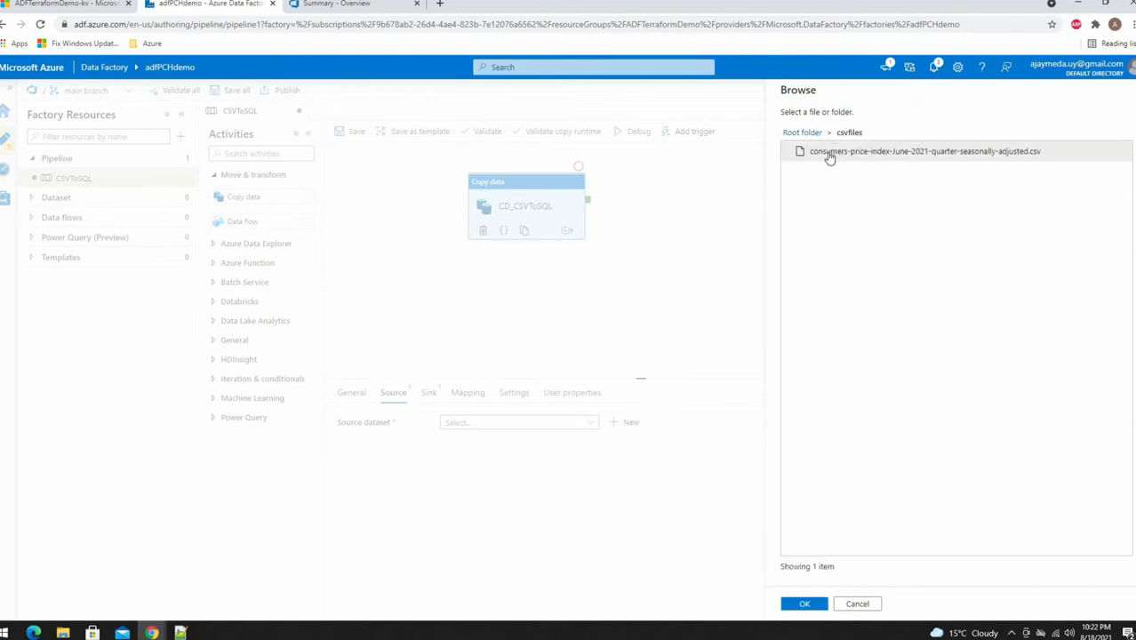
left_click(833, 153)
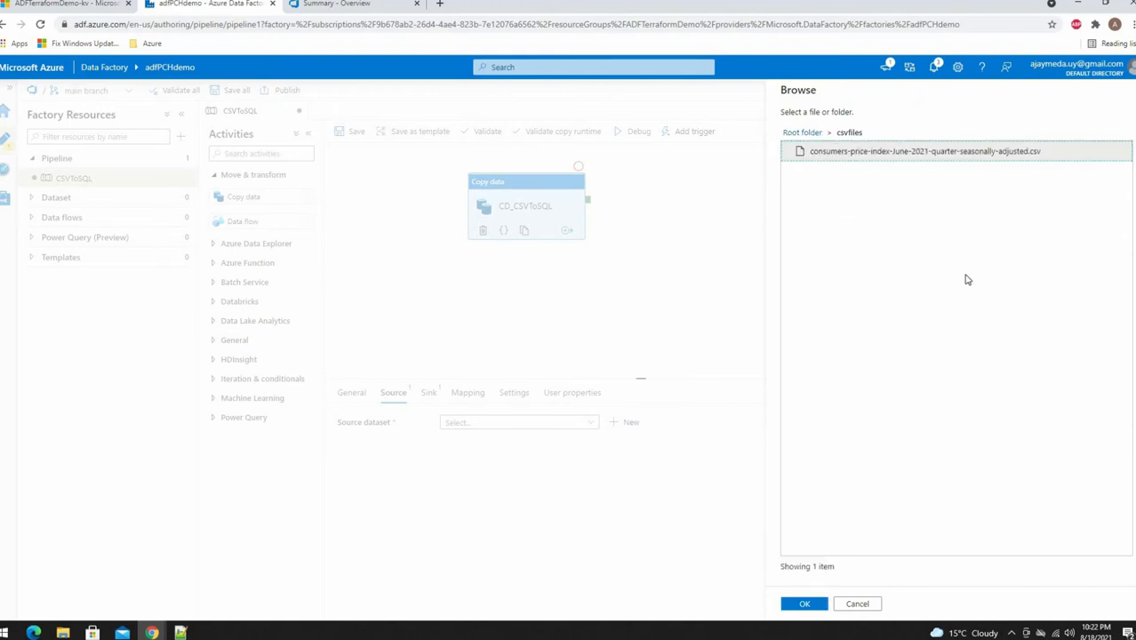
left_click(805, 604)
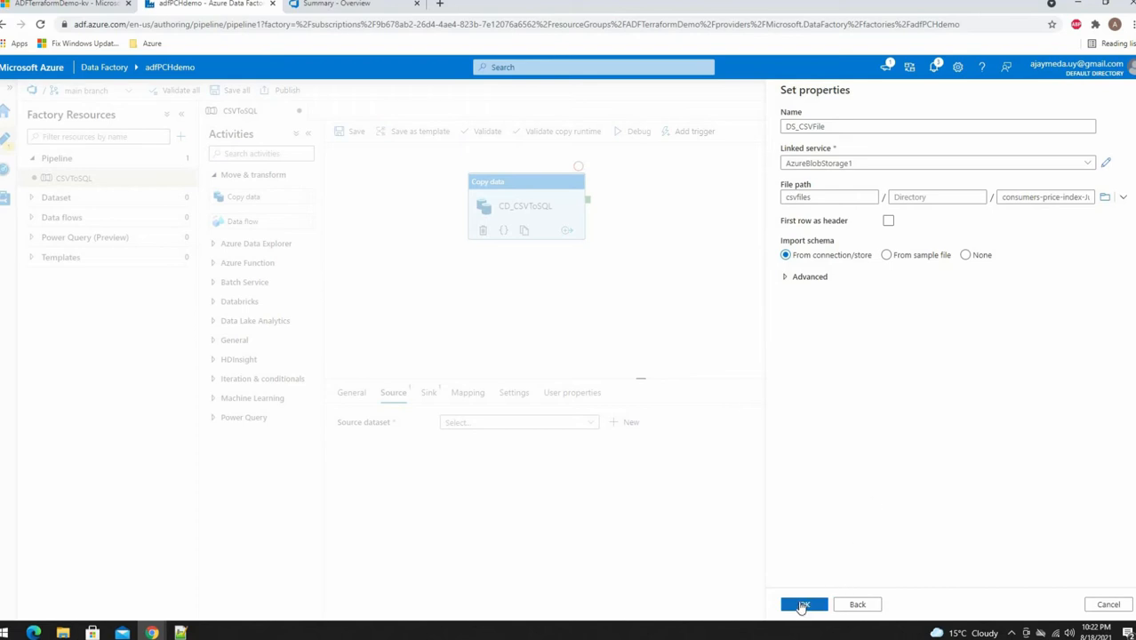
Treat the first row as header and create DS_CSVFile as the copy activity's source dataset.
left_click(888, 222)
left_click(805, 605)
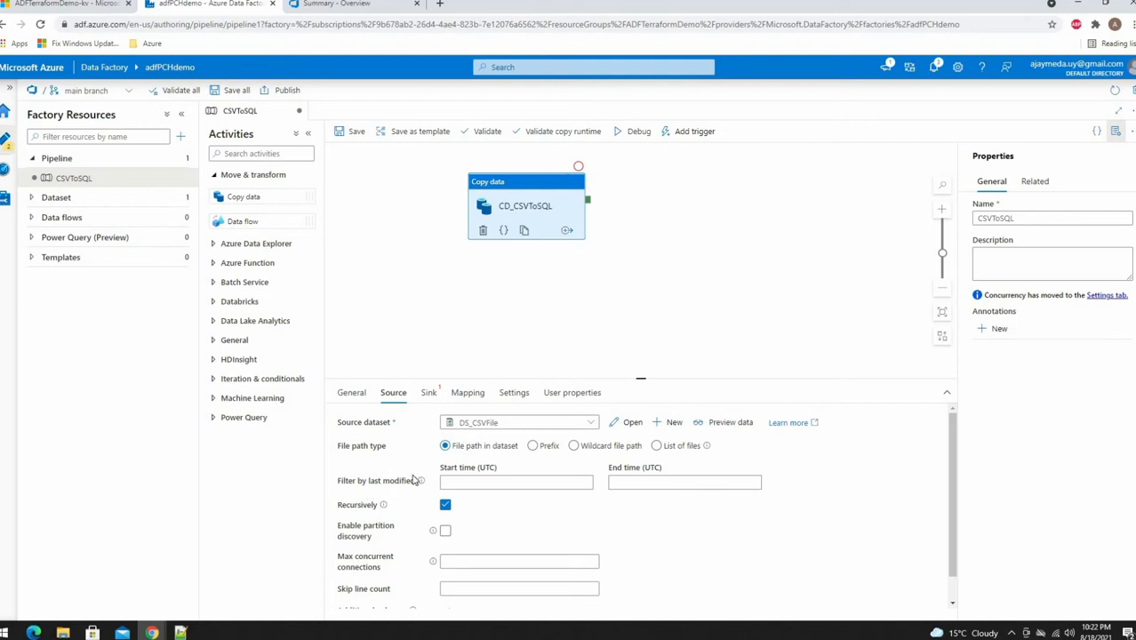
scroll(409, 475, "down", 1)
scroll(409, 474, "up", 1)
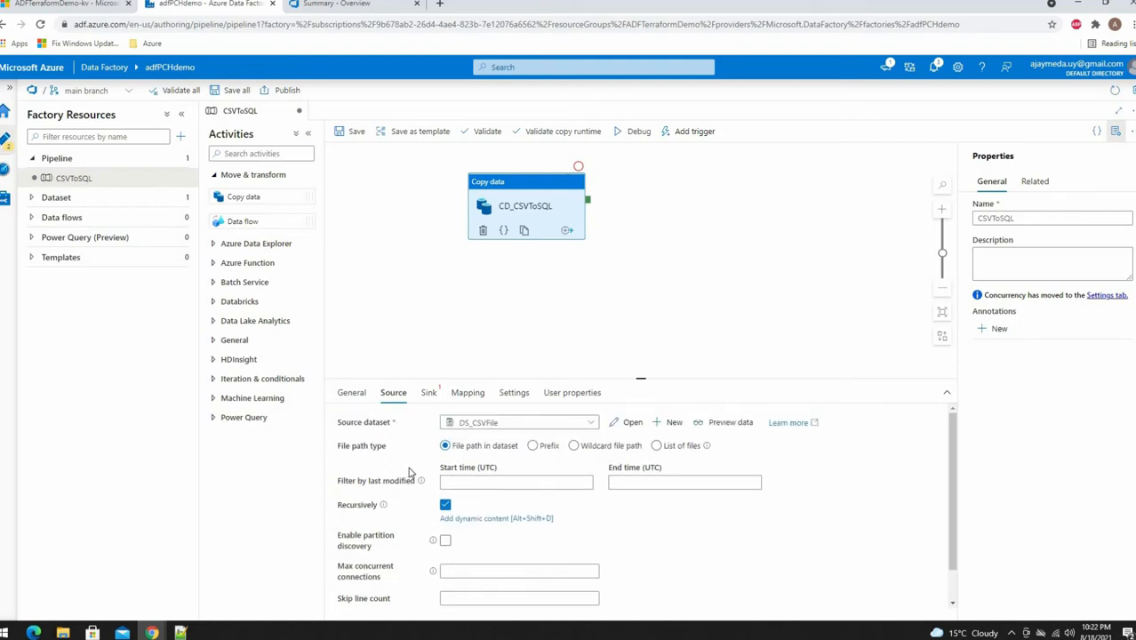
Start a new Azure SQL Database dataset for the copy activity's sink and name it DS_AzureSqlTable.
left_click(428, 393)
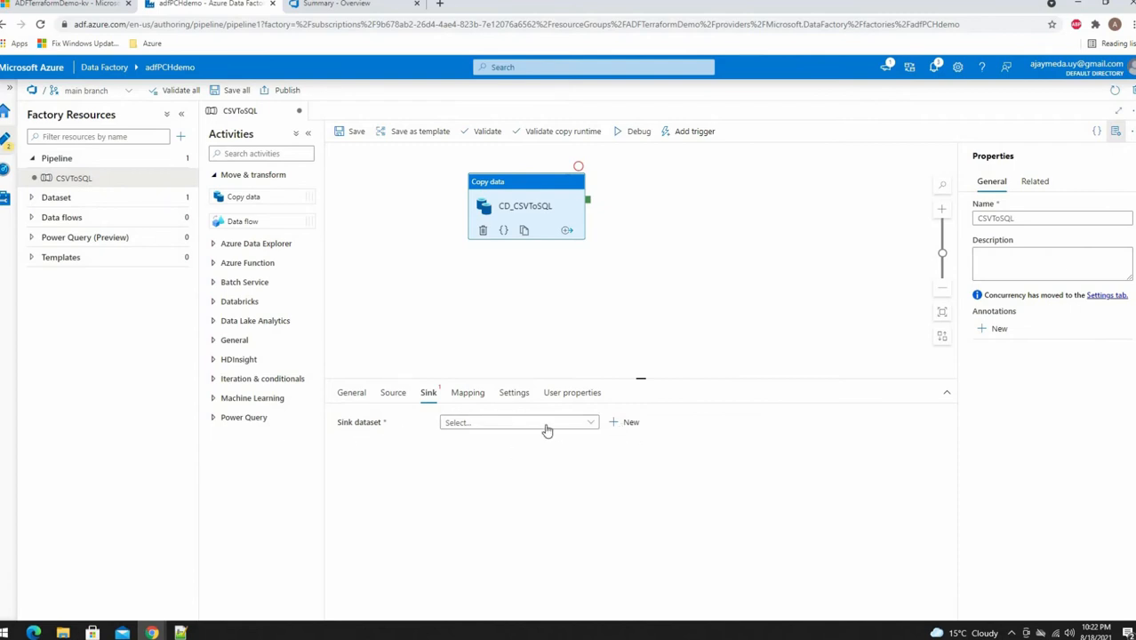
left_click(626, 425)
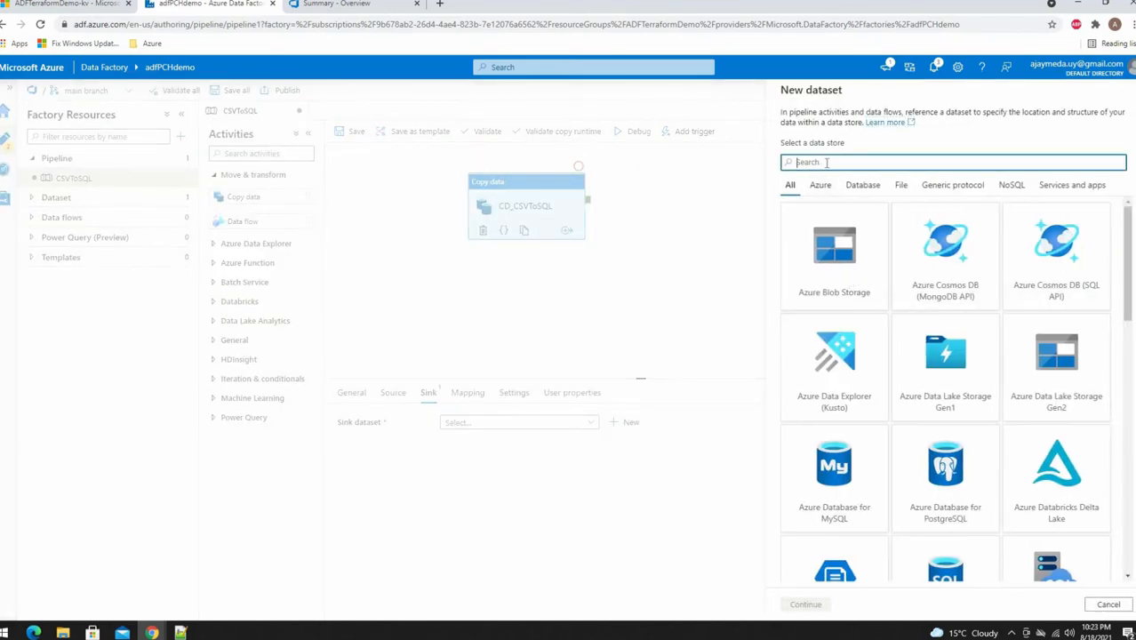
type("azure sql")
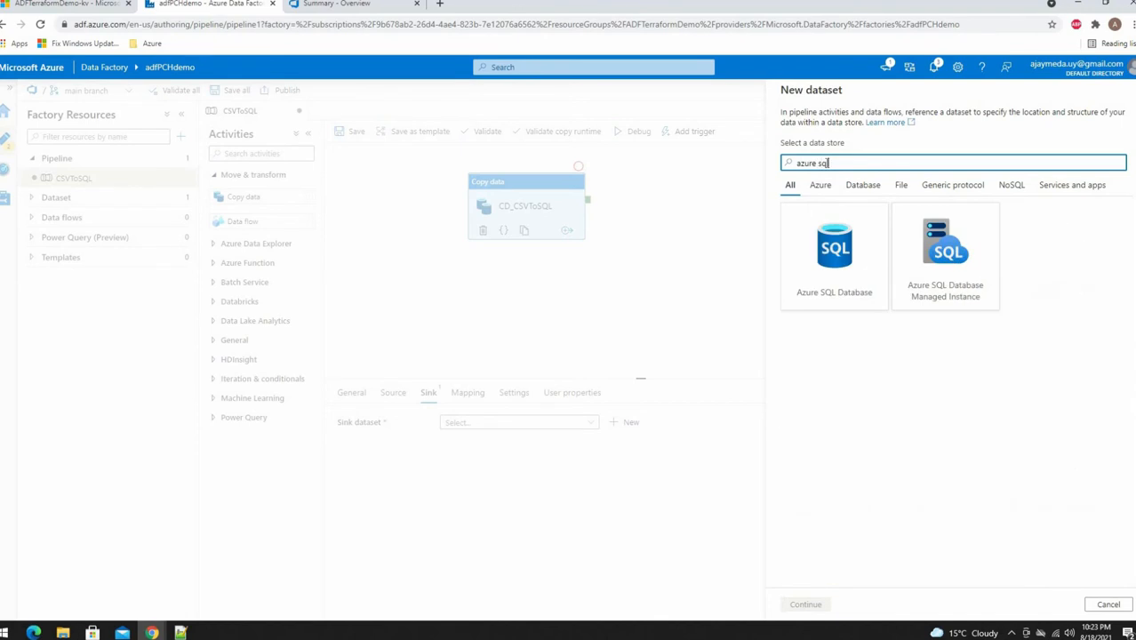
left_click(833, 258)
left_click(807, 606)
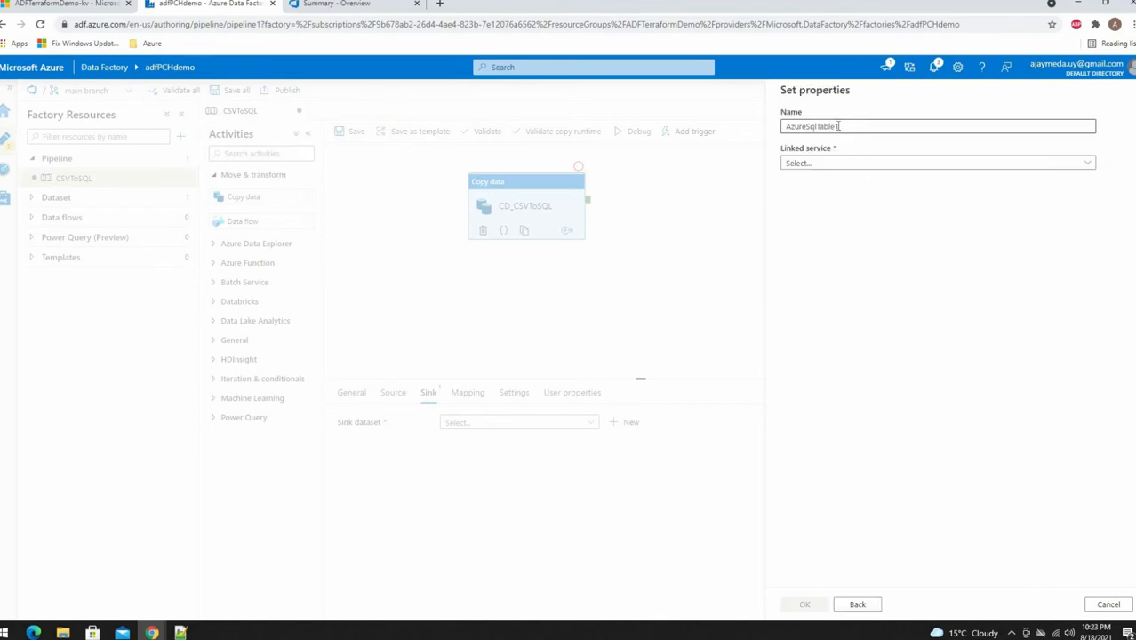
left_click(849, 127)
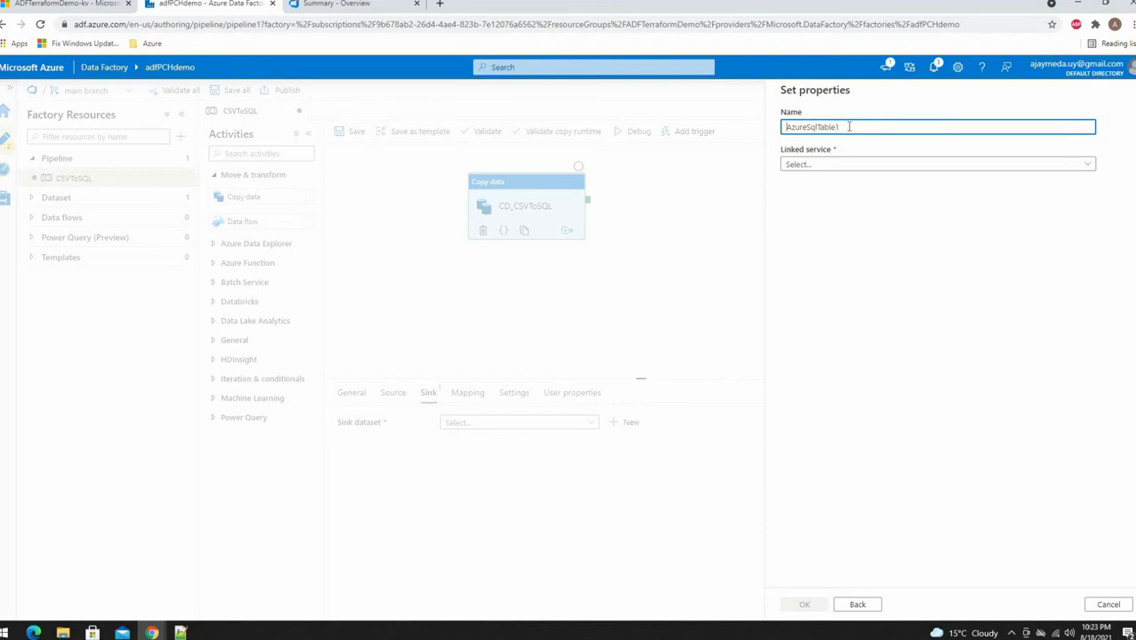
type("DS_")
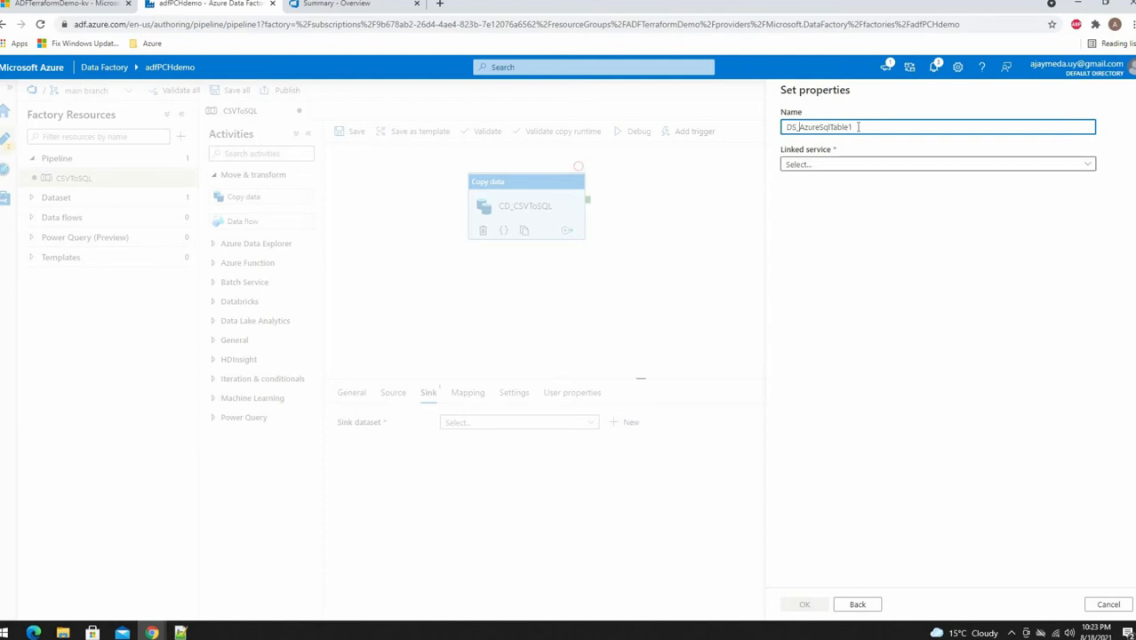
left_click(859, 127)
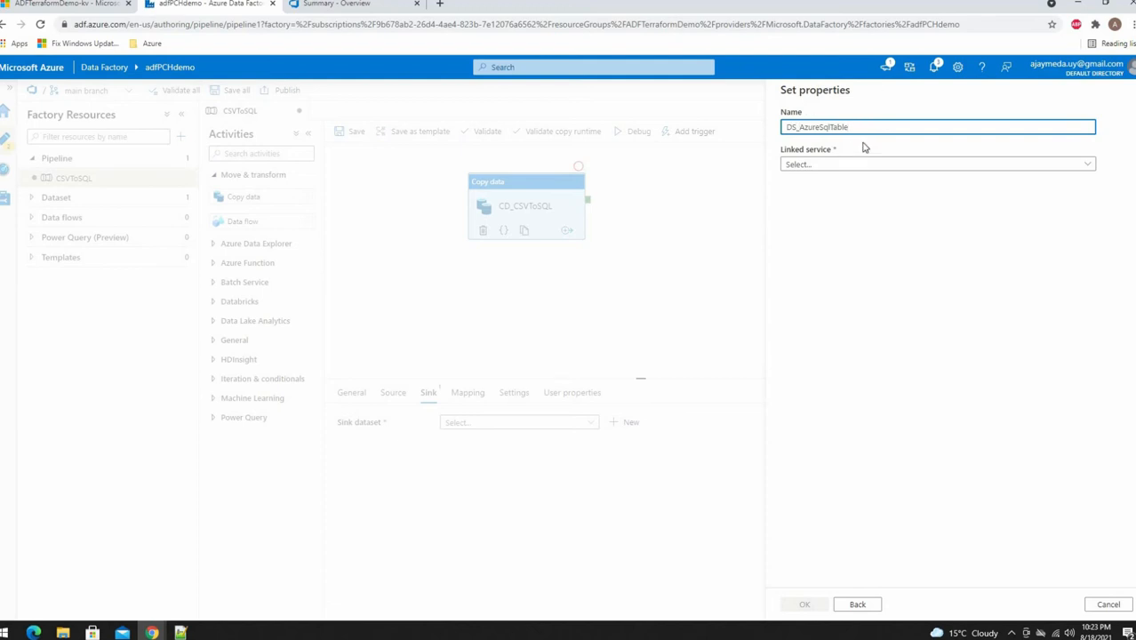
Start a new linked service for the sink dataset and name it LS_AzureSqlDatabase.
left_click(833, 166)
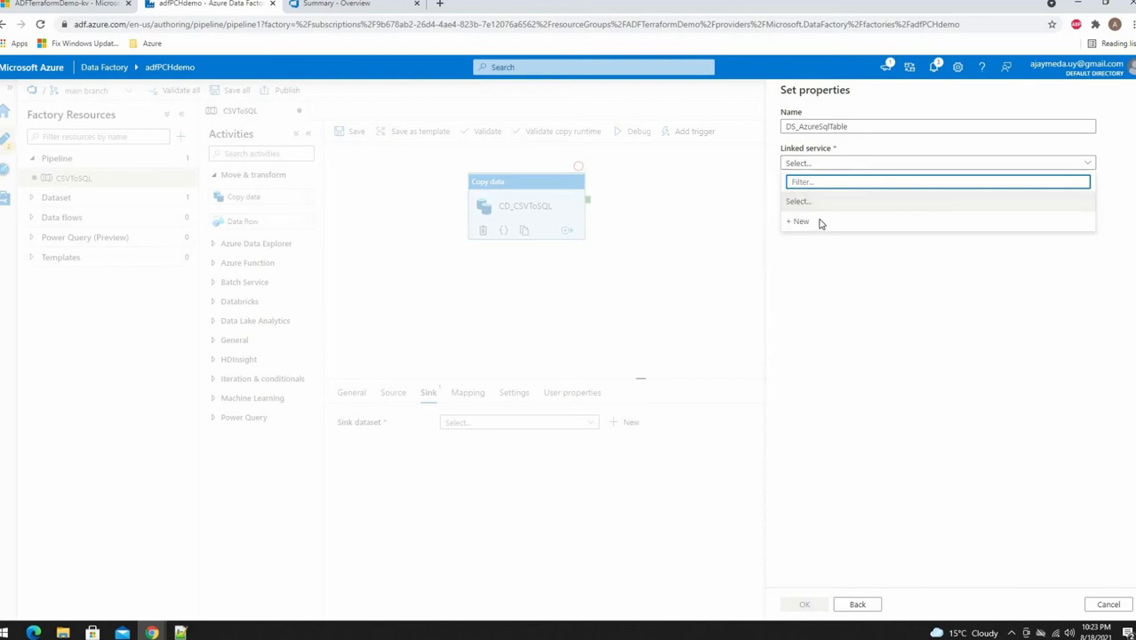
left_click(820, 222)
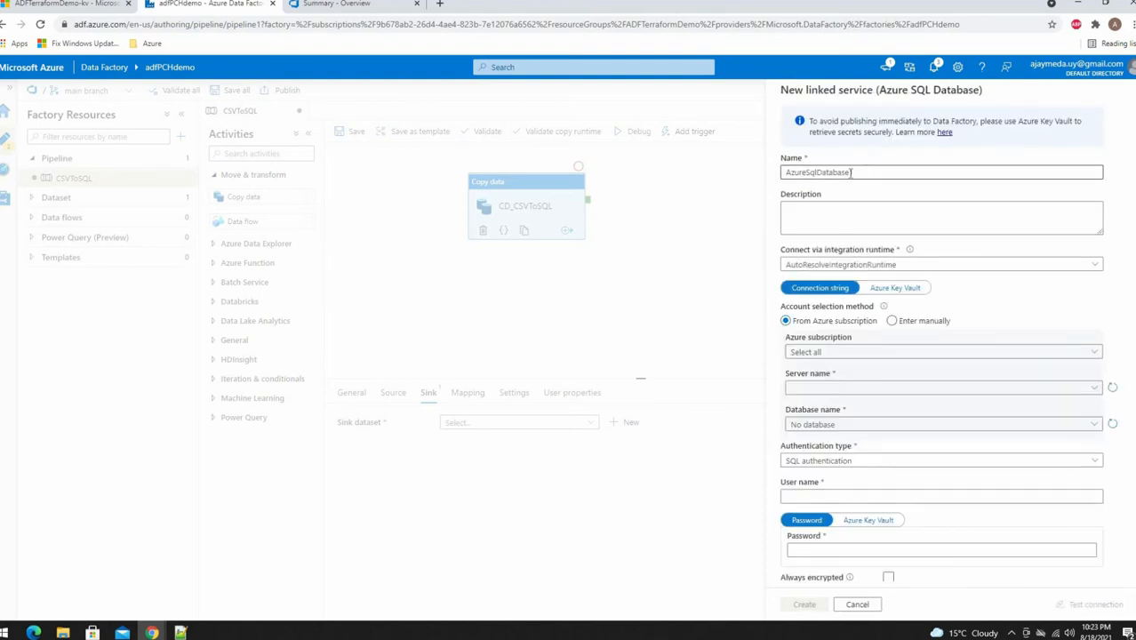
left_click(806, 173)
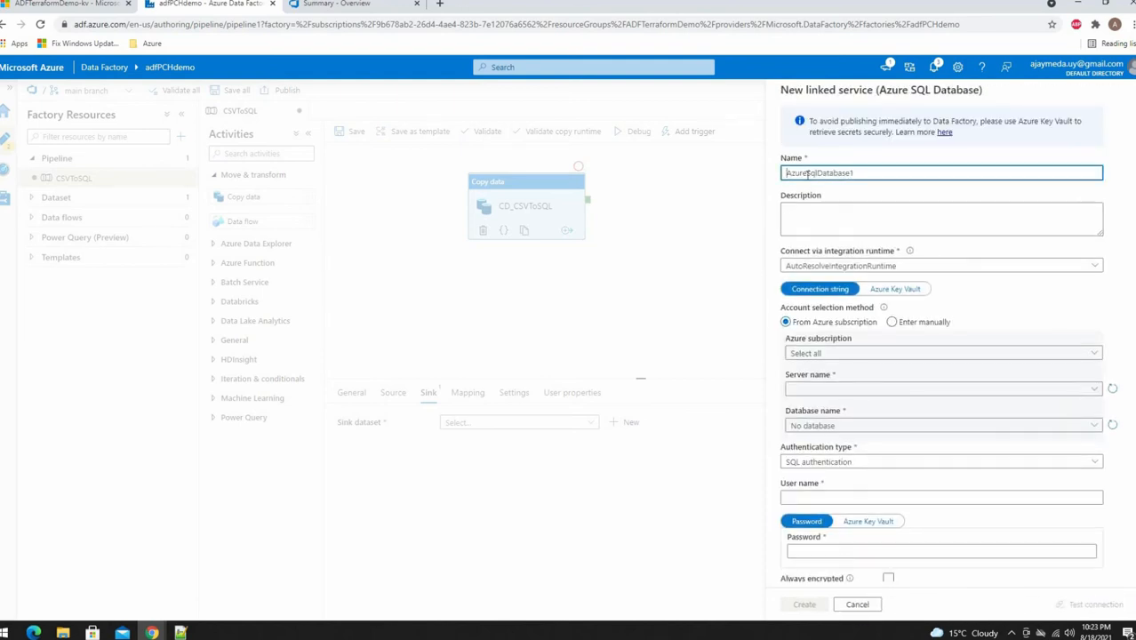
type("ls")
key("BackSpace")
key("BackSpace")
type("LS_")
Set the SQL linked service to get its connection string from Azure Key Vault through AzureKeyVaultLS.
left_click(892, 290)
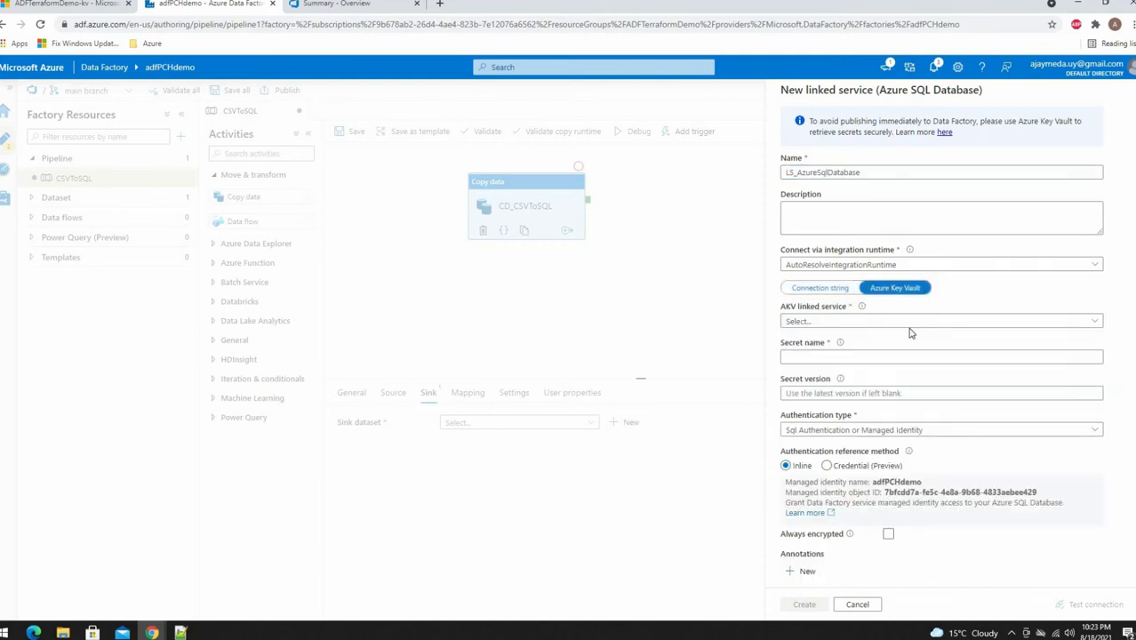
scroll(827, 286, "down", 1)
left_click(826, 282)
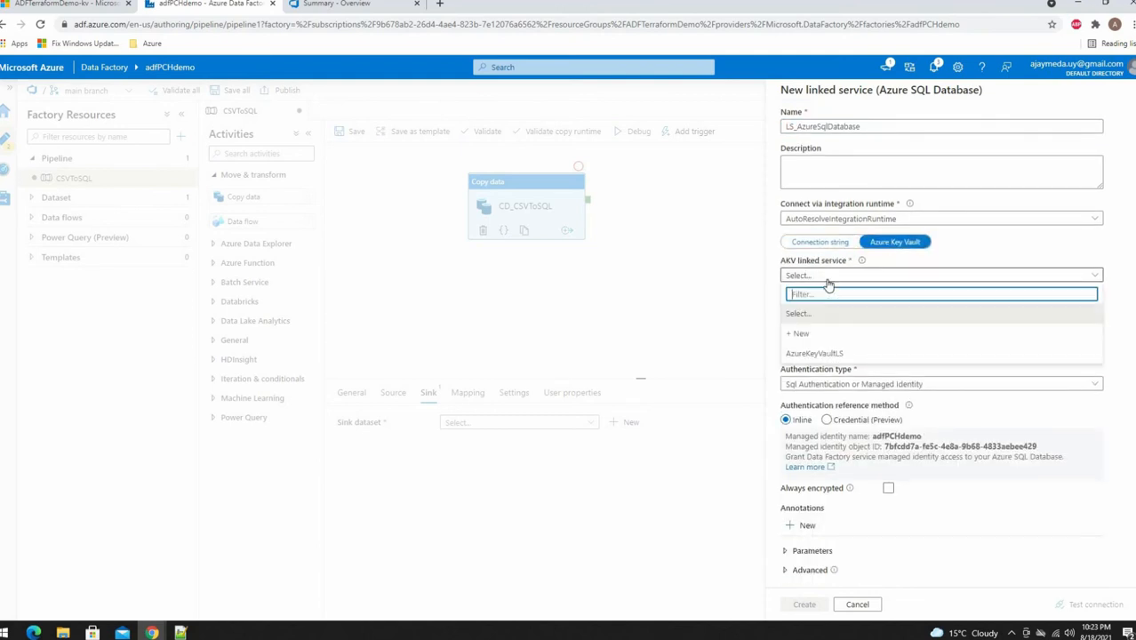
left_click(828, 355)
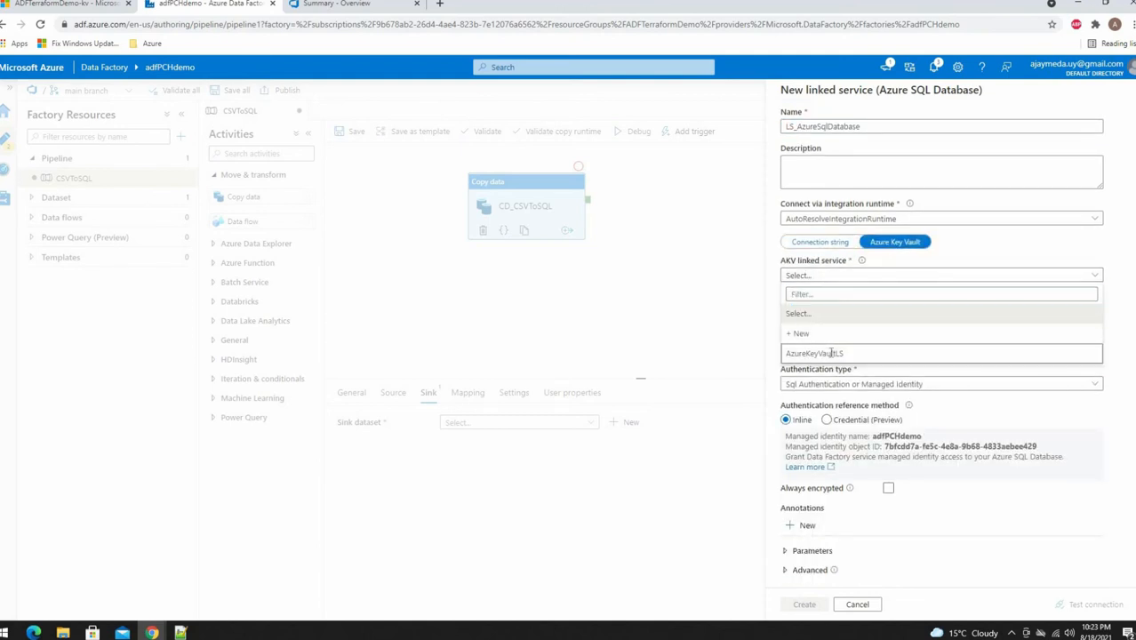
Copy the secret name adfteraformdemodatabase-connstring from the ADFTerraformDemo-kv key vault and use it as the linked service's secret name.
left_click(833, 313)
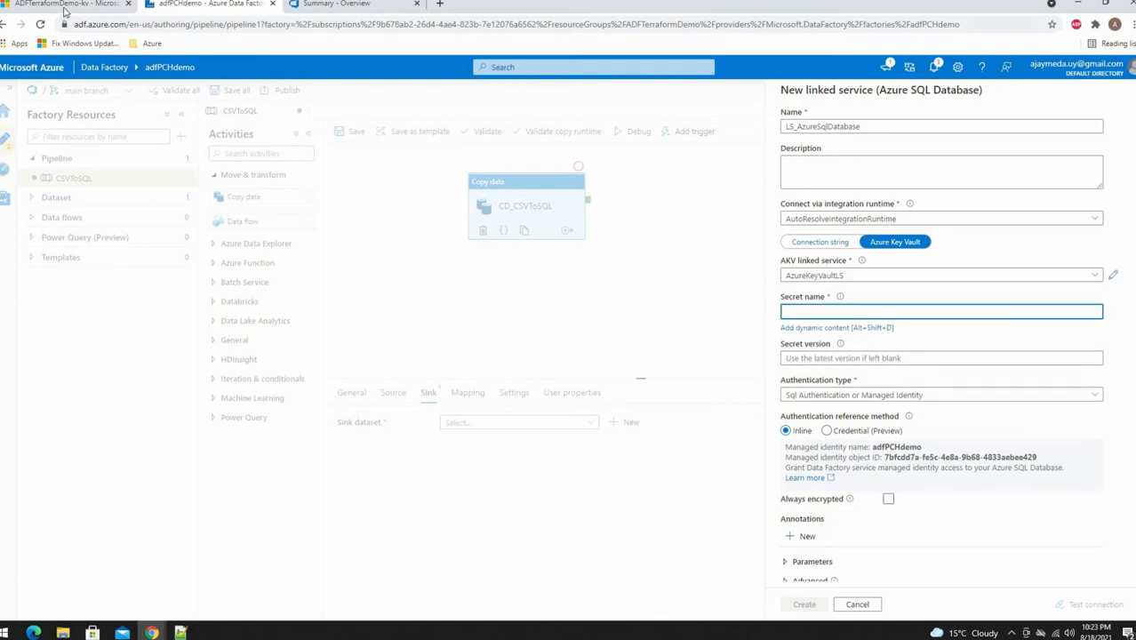
left_click(64, 8)
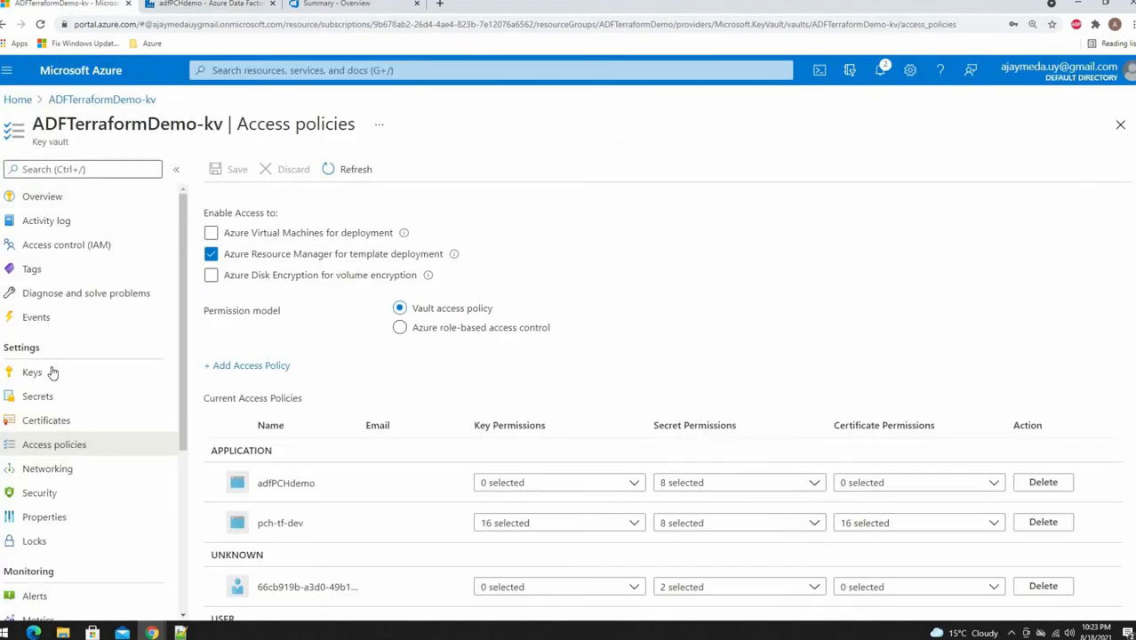
left_click(41, 396)
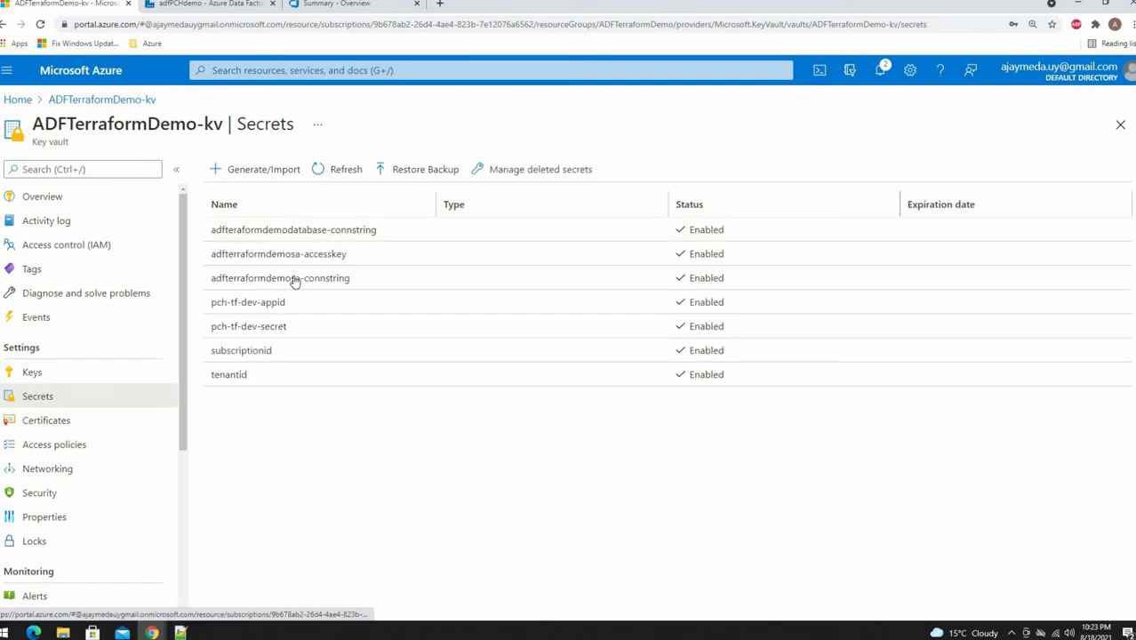
left_click(304, 233)
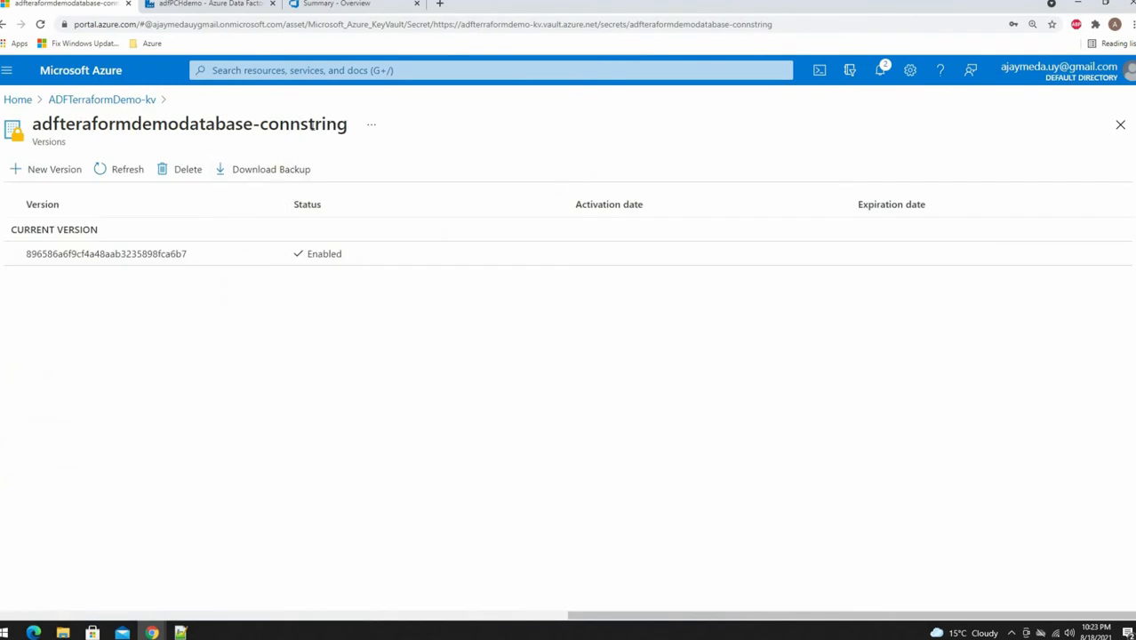
left_click_drag(348, 125, 32, 125)
key("ctrl+c")
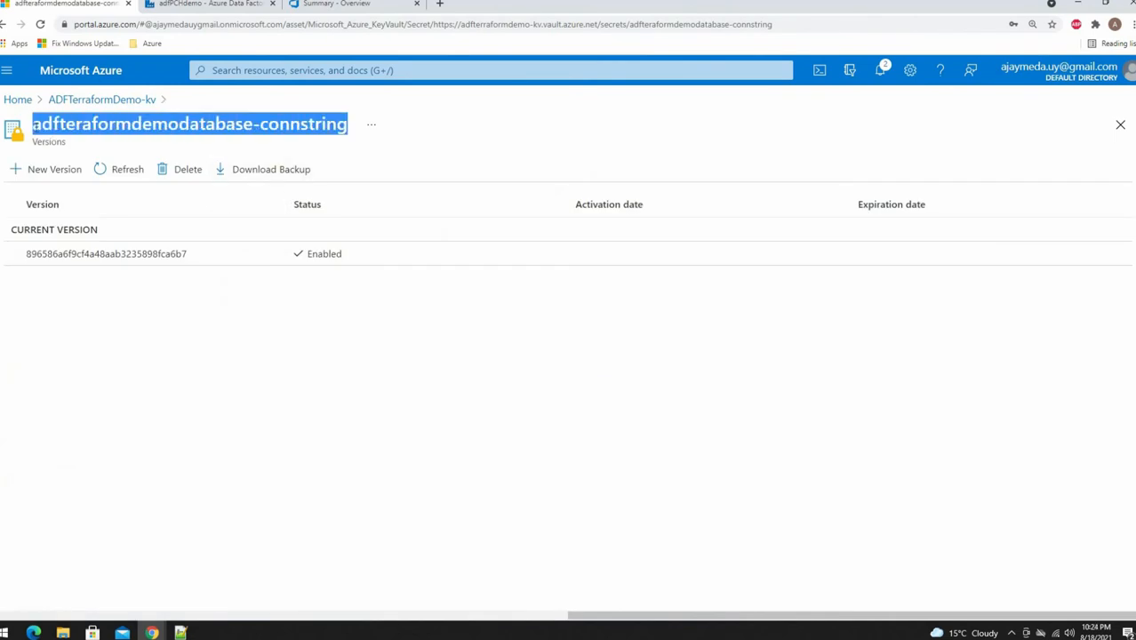
left_click(176, 5)
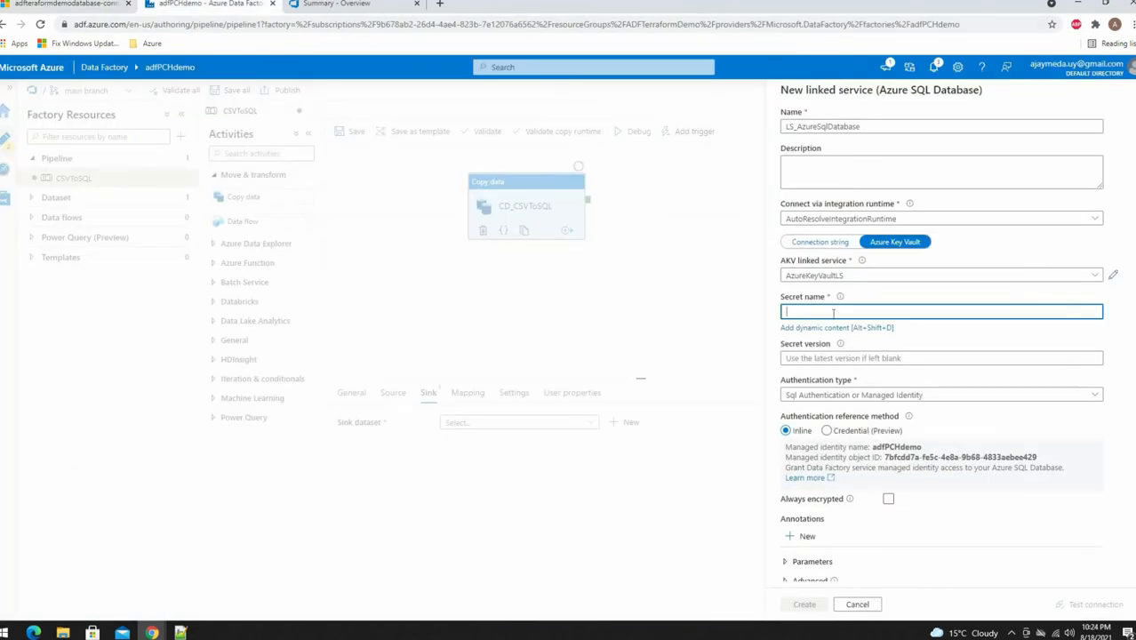
key("ctrl+v")
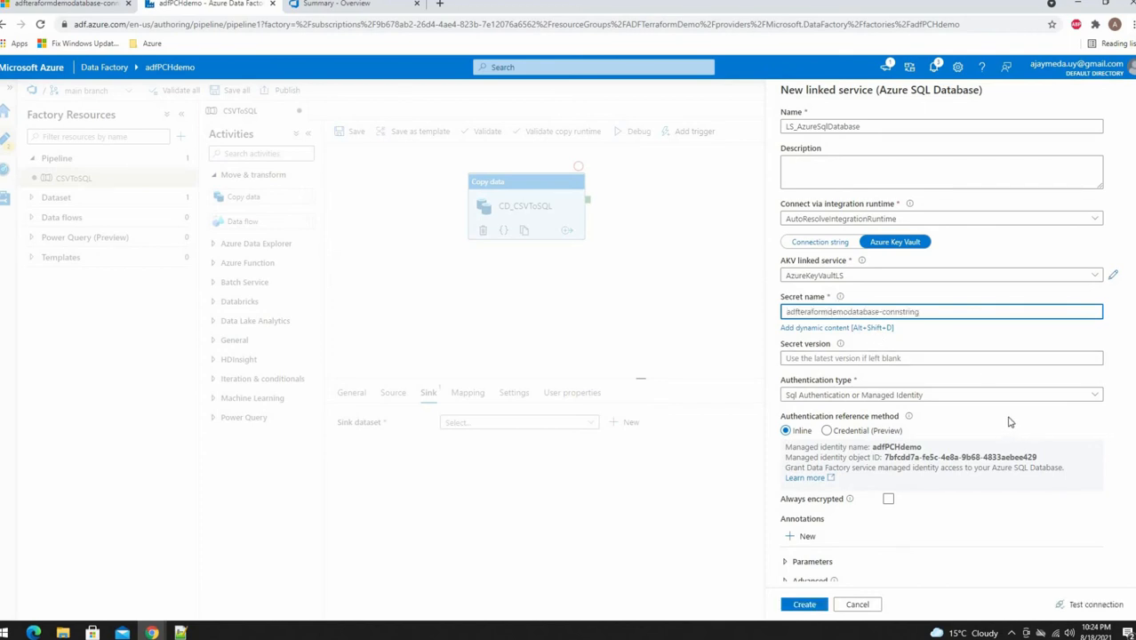
Test the SQL database connection and create the LS_AzureSqlDatabase linked service.
scroll(1010, 416, "down", 1)
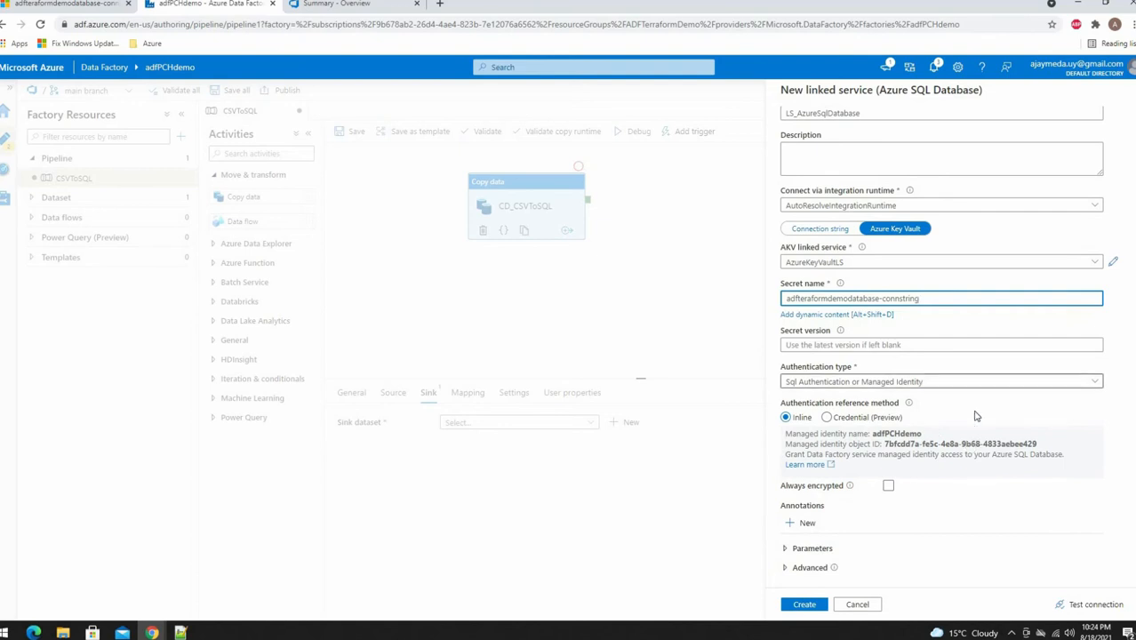
left_click(1089, 606)
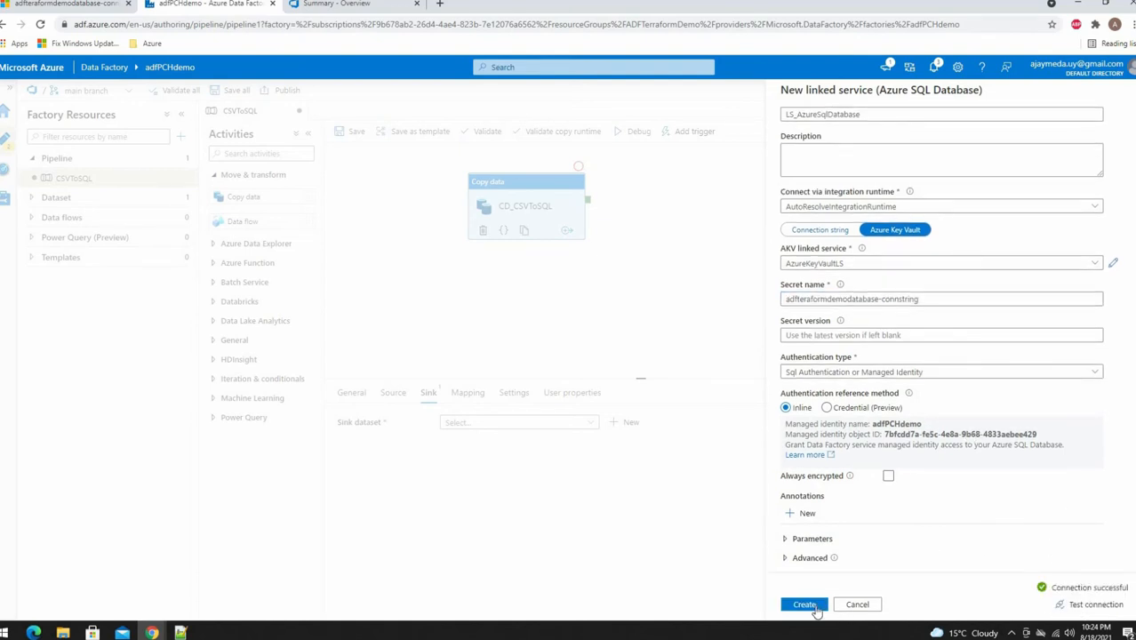
left_click(804, 605)
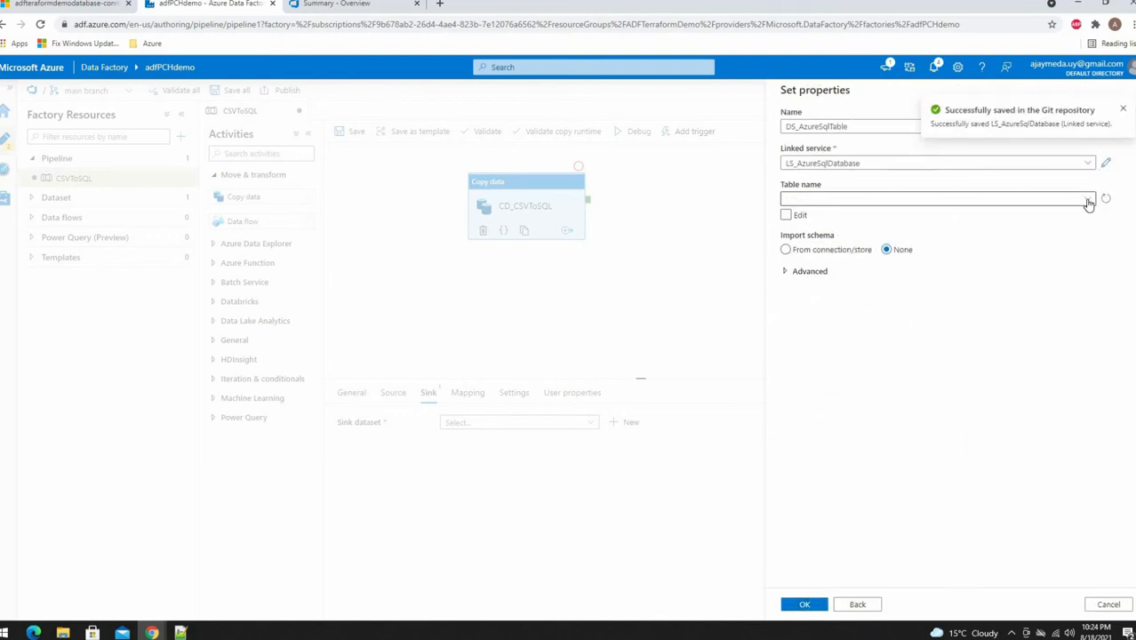
Create DS_AzureSqlTable as the sink dataset with table dbo.consumers_price and the schema imported from the connection/store.
left_click(1088, 203)
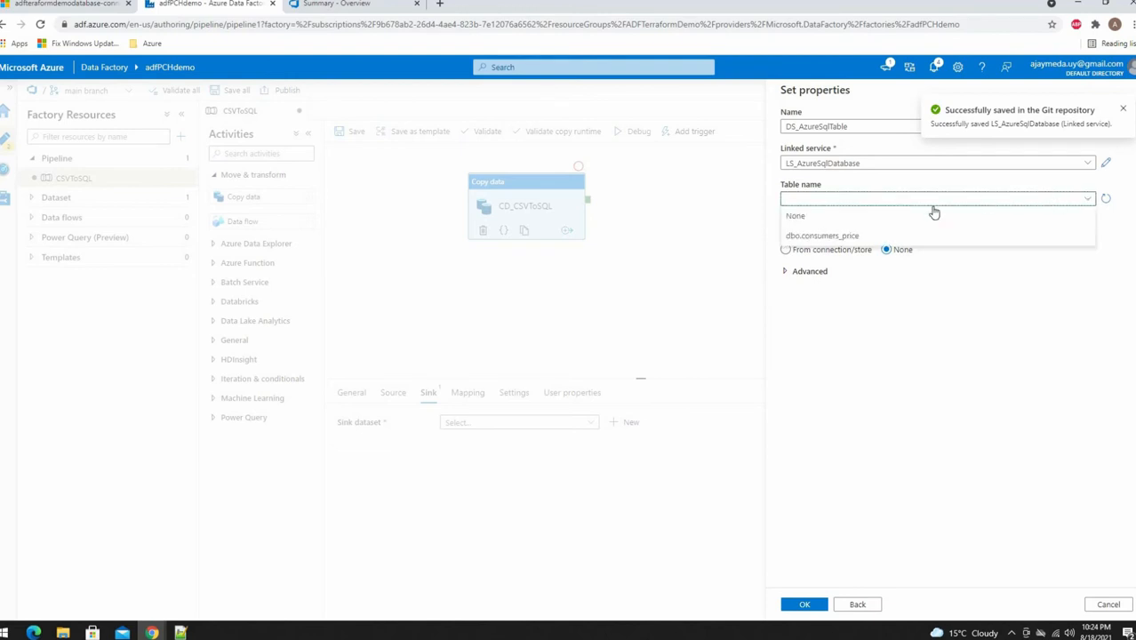
left_click(832, 235)
left_click(786, 249)
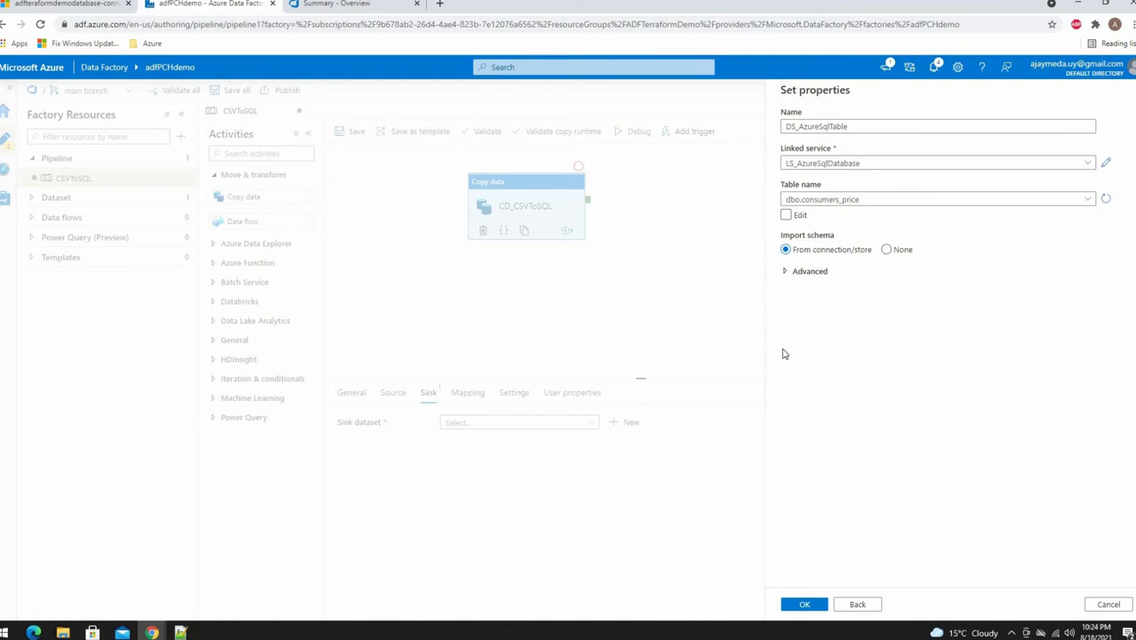
left_click(803, 605)
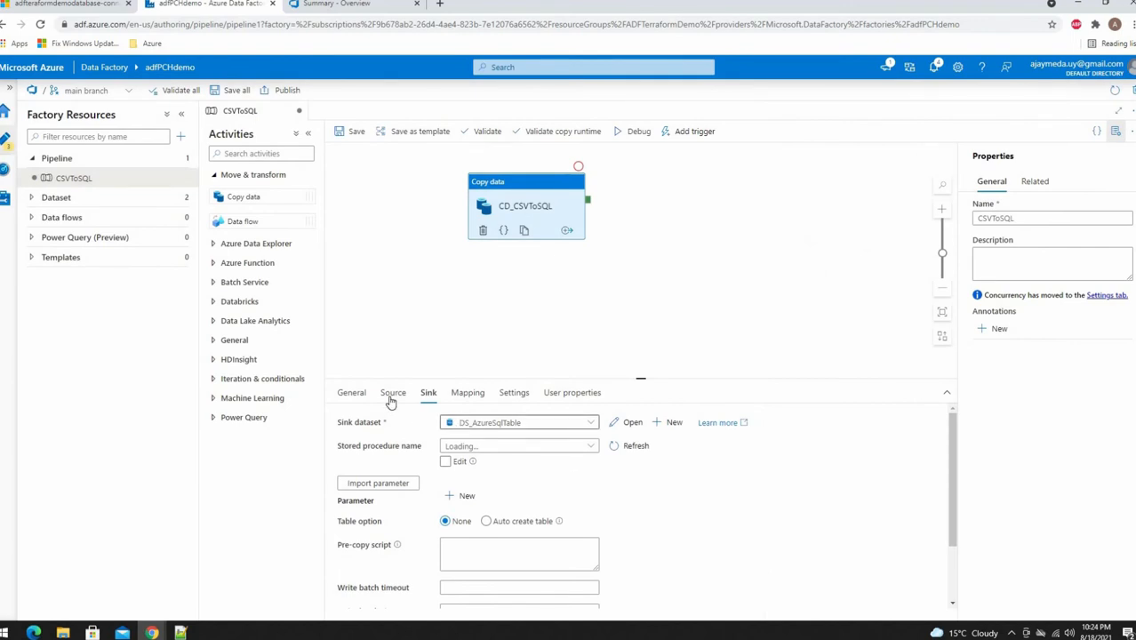
Import the source and sink schemas into the copy activity's mapping and review the column pairs.
left_click(466, 393)
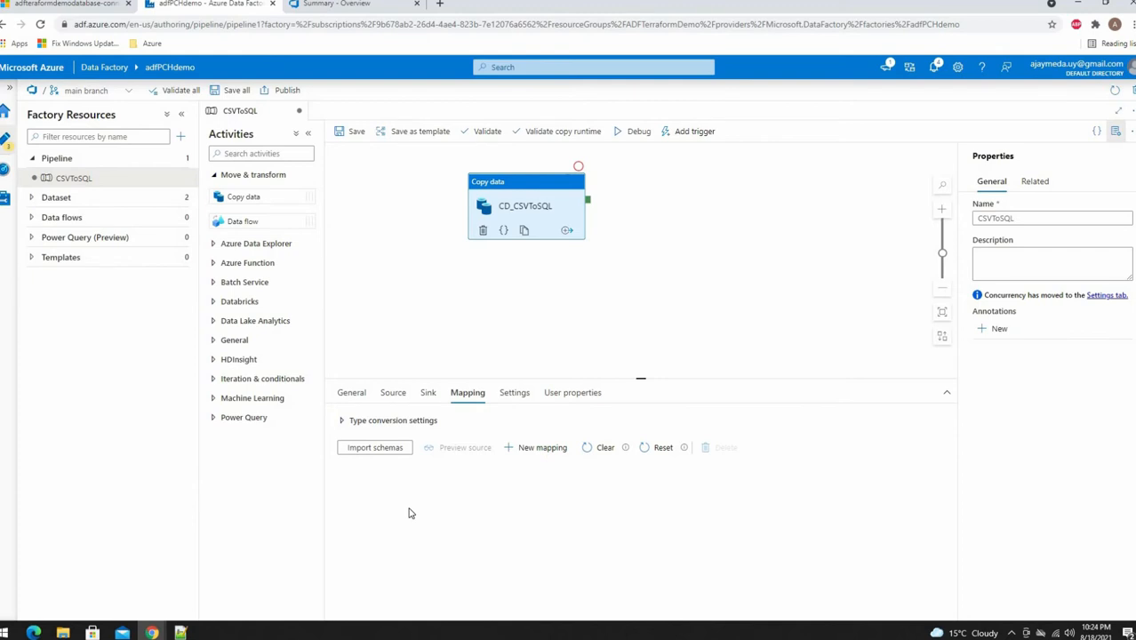
left_click(385, 451)
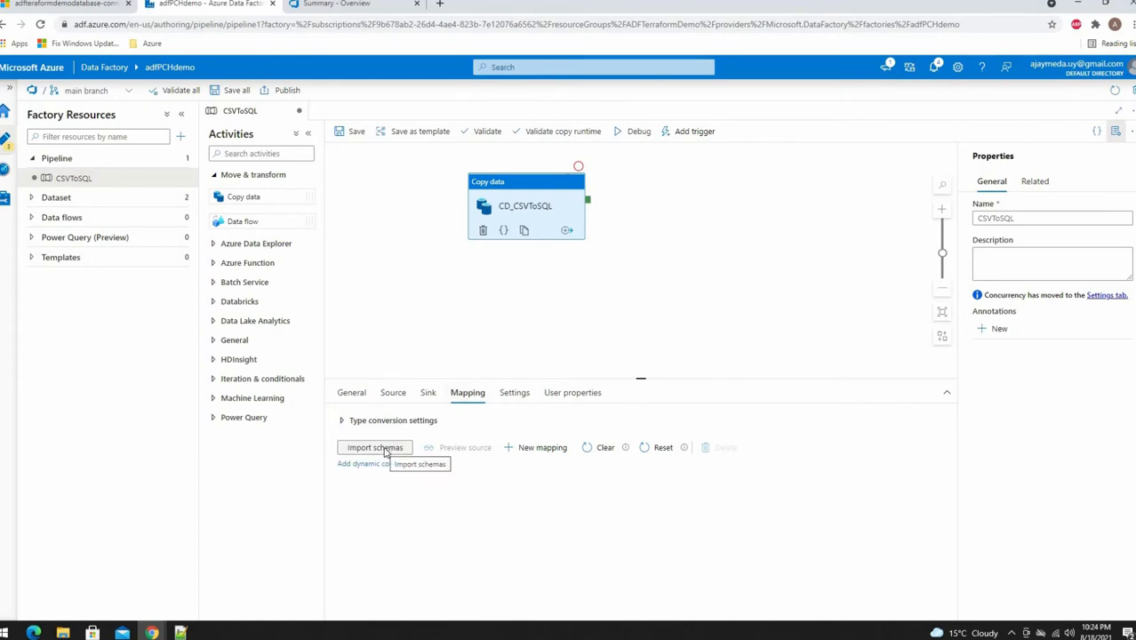
left_click(385, 451)
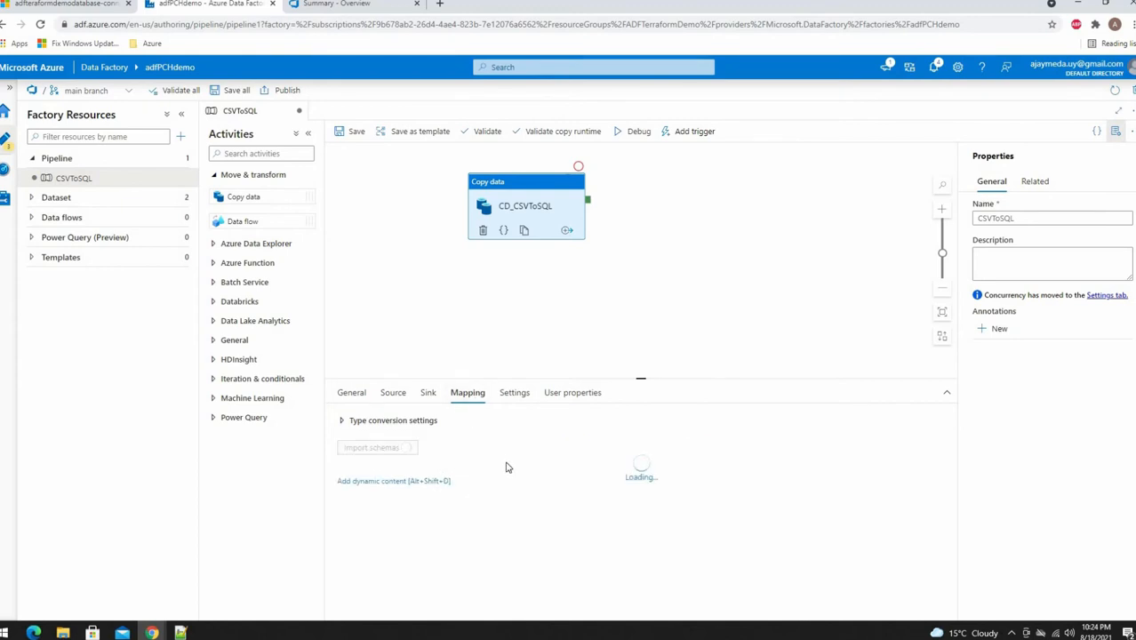
scroll(587, 497, "down", 5)
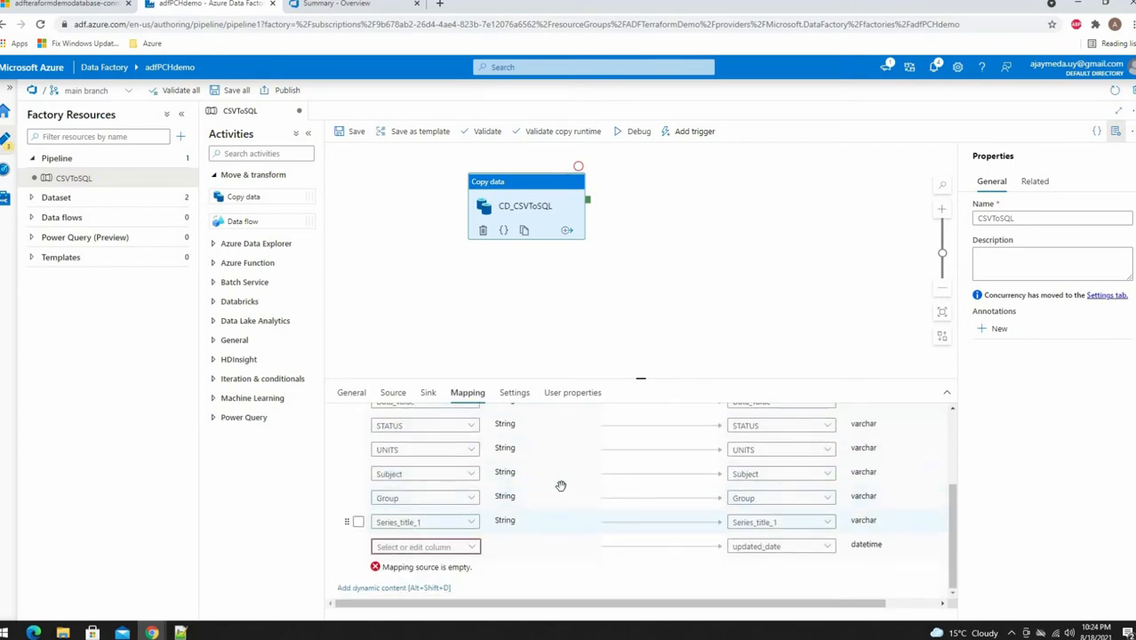
scroll(552, 496, "up", 5)
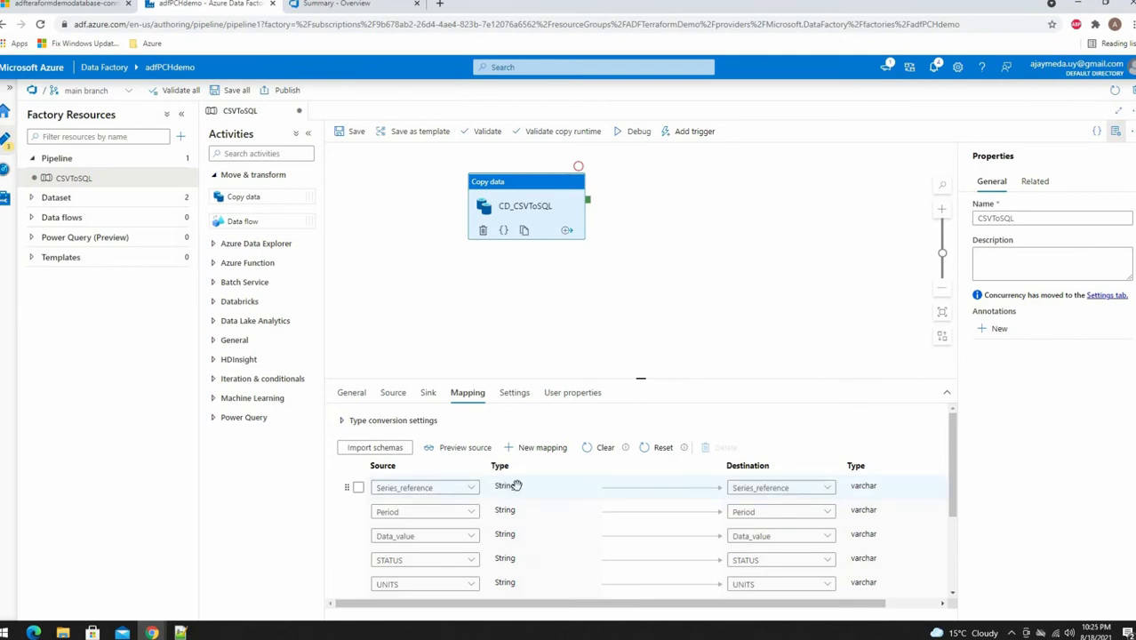
Check which source columns are available for the updated_date destination column in the mapping.
scroll(509, 569, "down", 5)
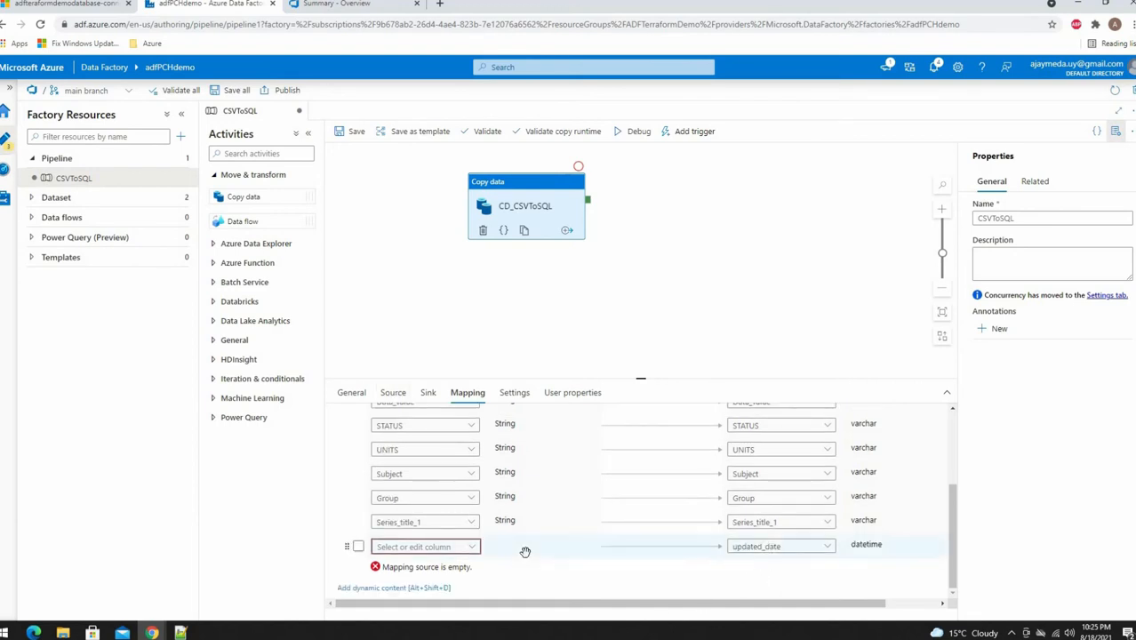
left_click(472, 549)
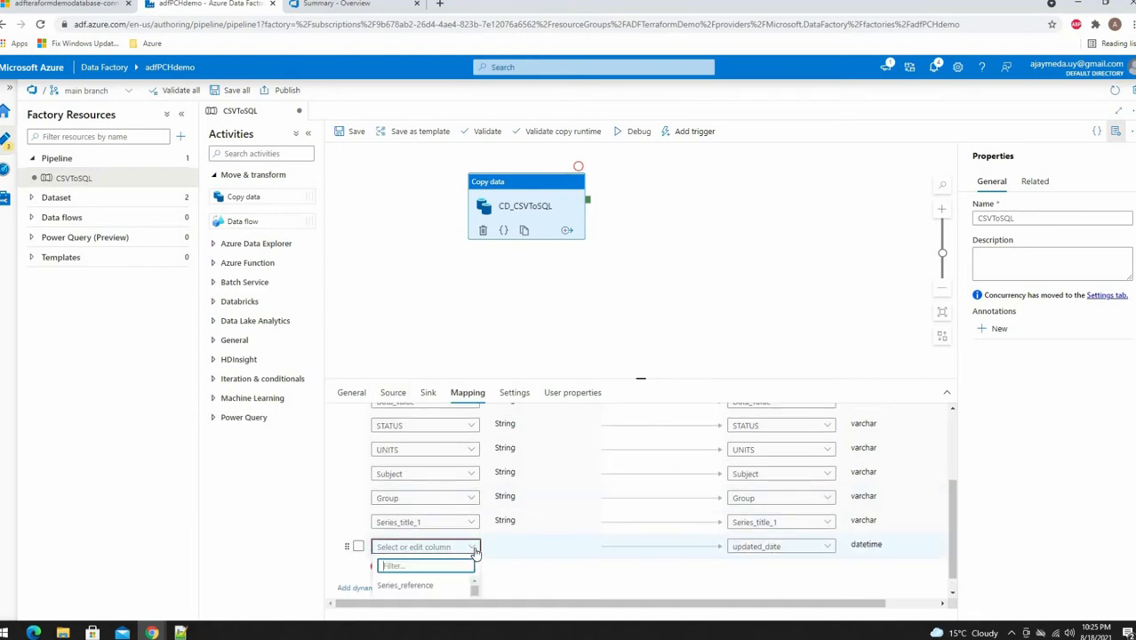
left_click(492, 543)
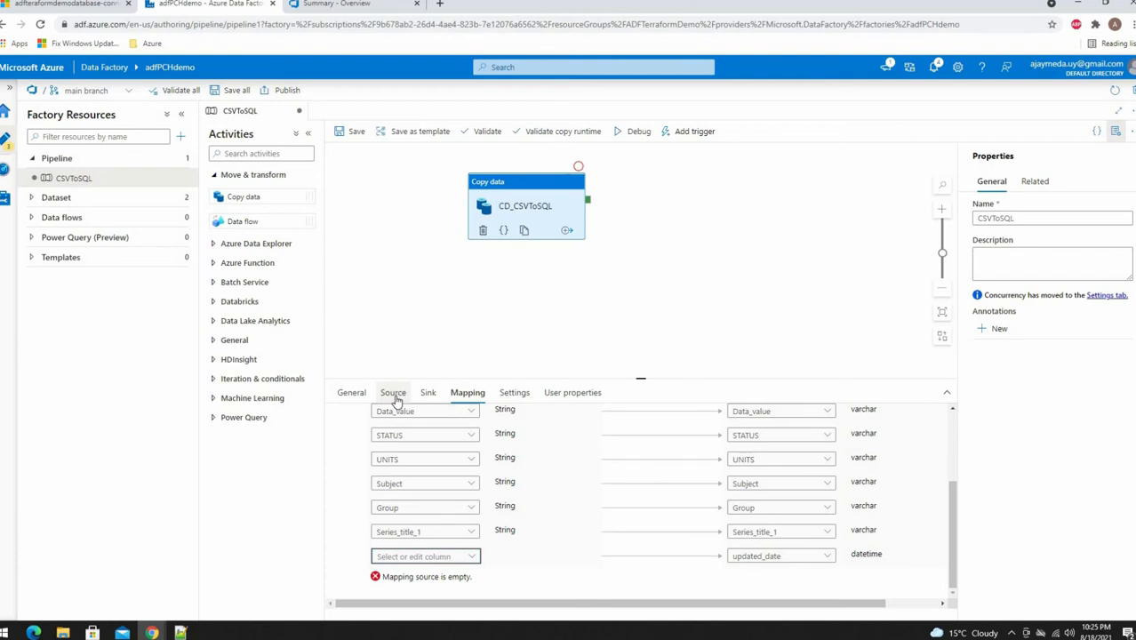
Add an additional column named updated_on to the copy activity's source.
left_click(393, 392)
scroll(645, 516, "down", 1)
scroll(645, 517, "down", 1)
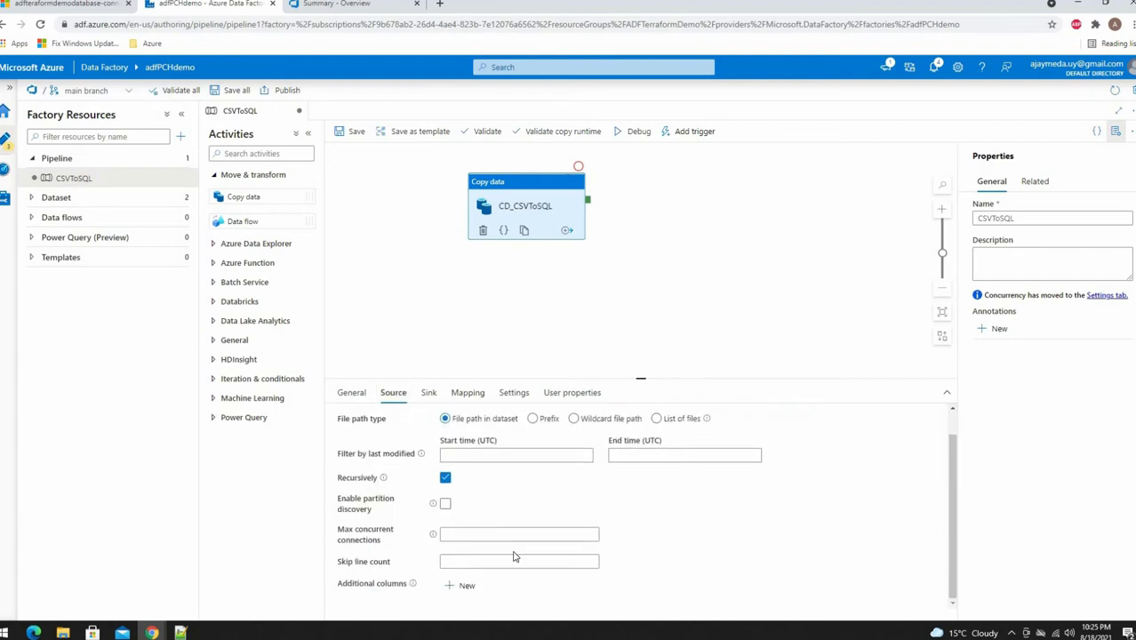
left_click(460, 589)
left_click(462, 585)
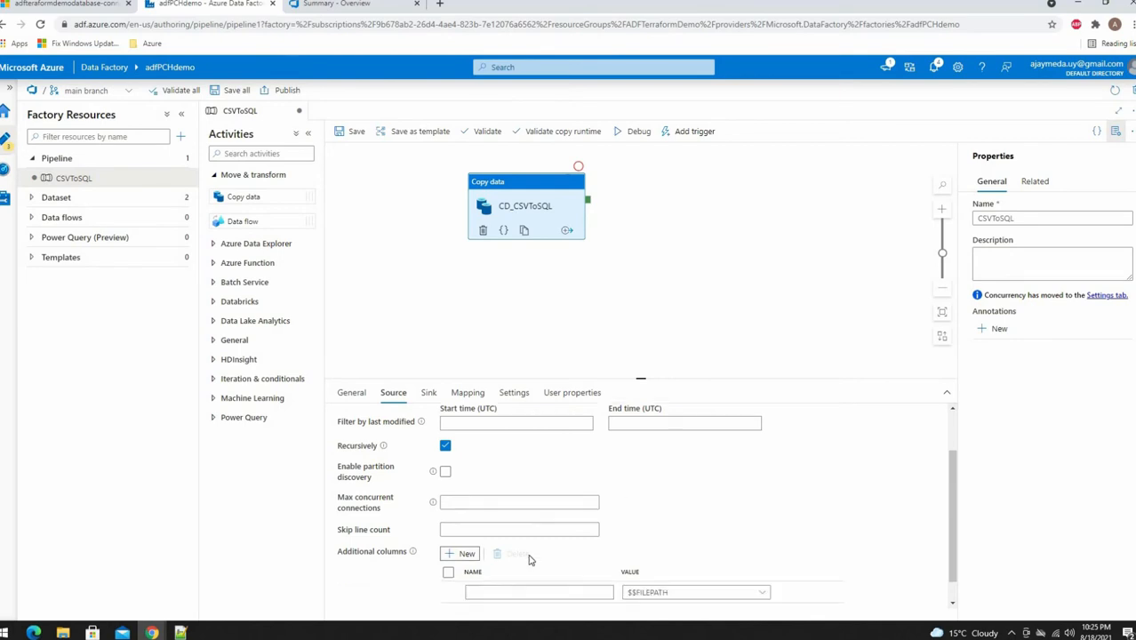
left_click(515, 567)
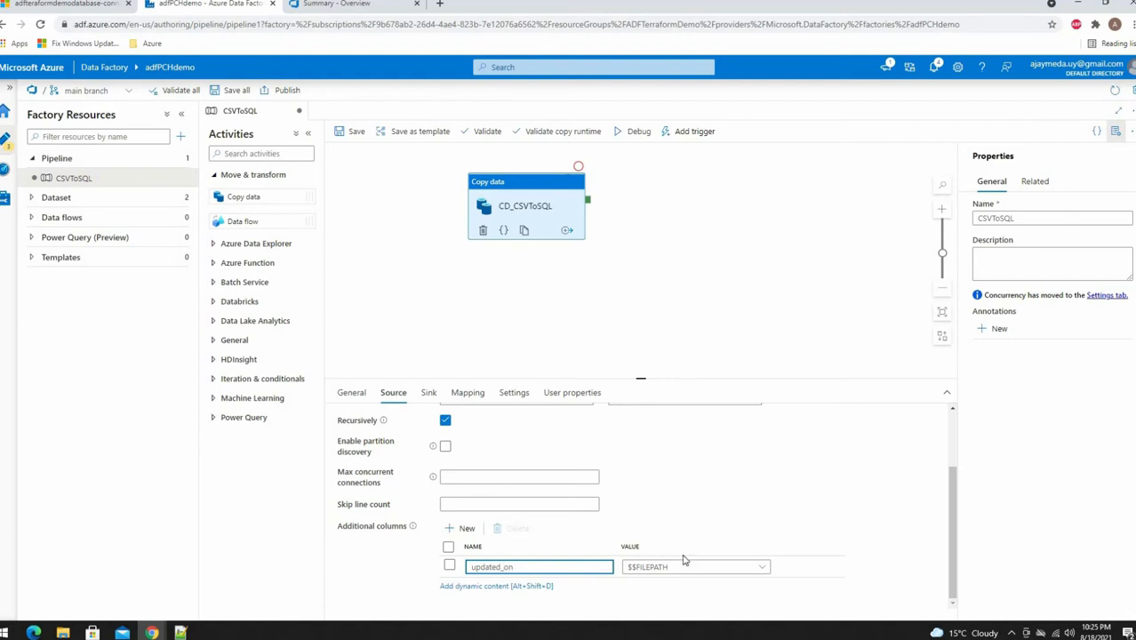
left_click(751, 569)
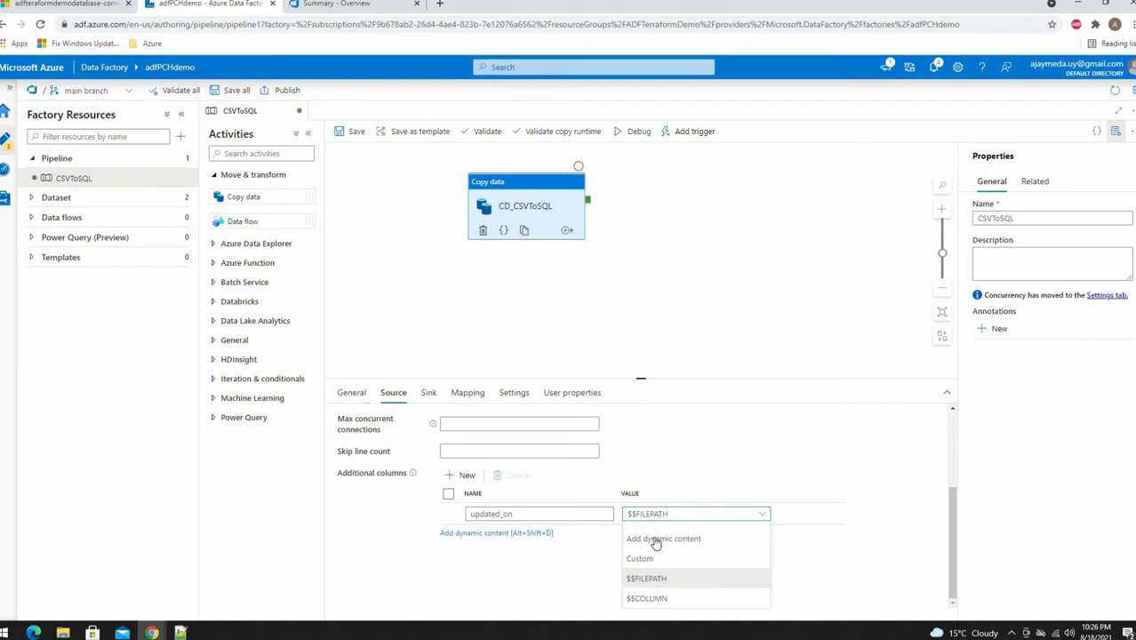
left_click(655, 538)
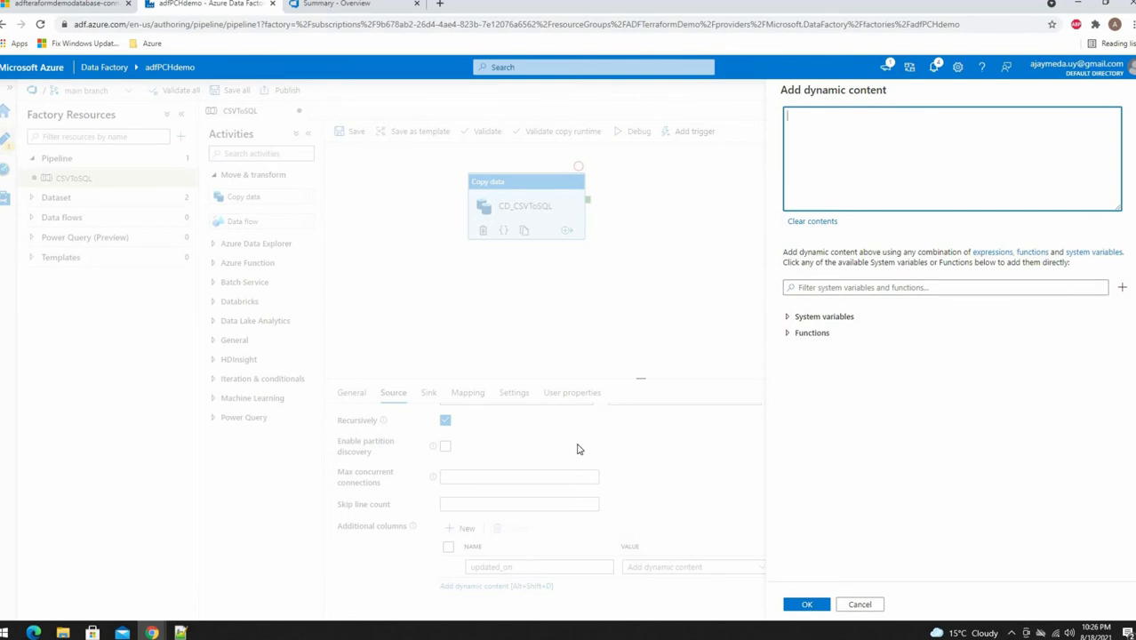
left_click(788, 333)
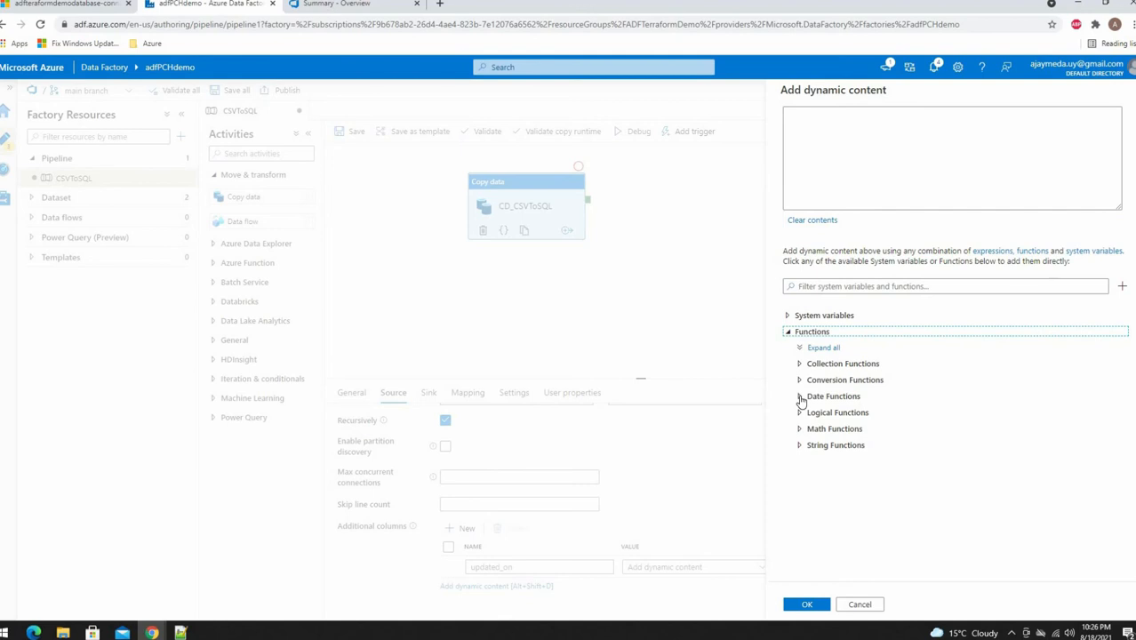
left_click(800, 397)
scroll(906, 461, "down", 3)
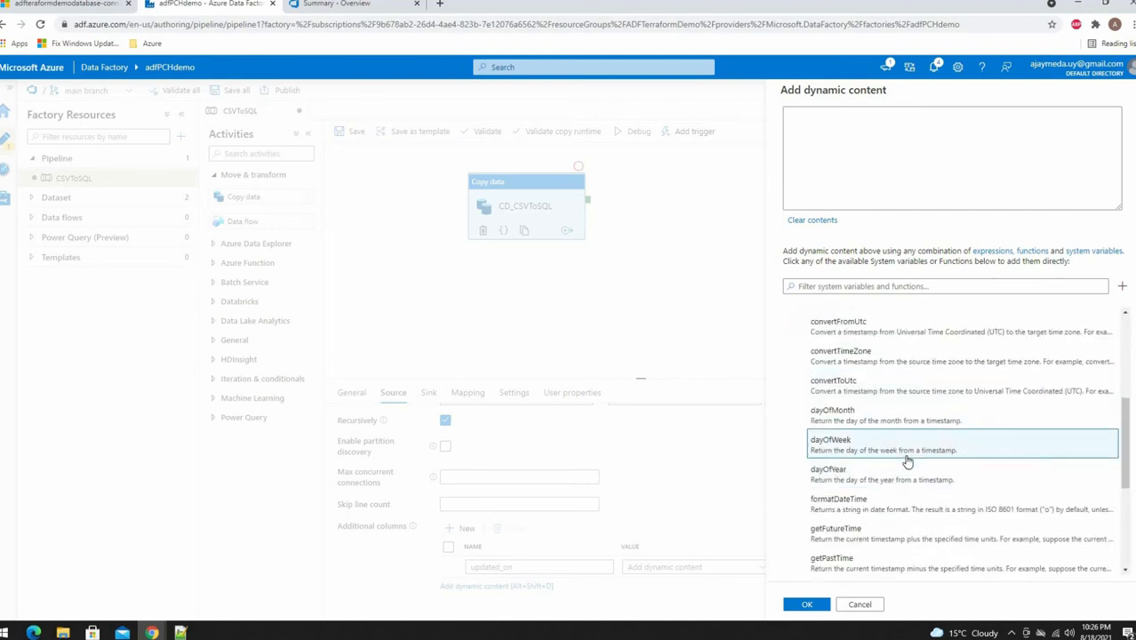
scroll(905, 453, "down", 3)
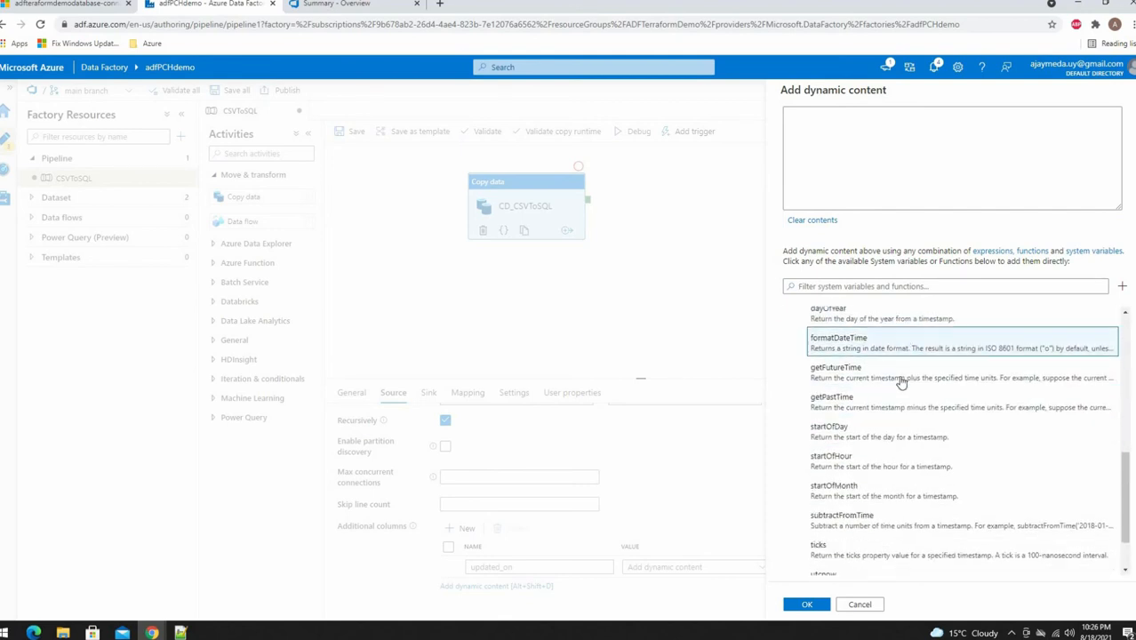
scroll(902, 382, "down", 2)
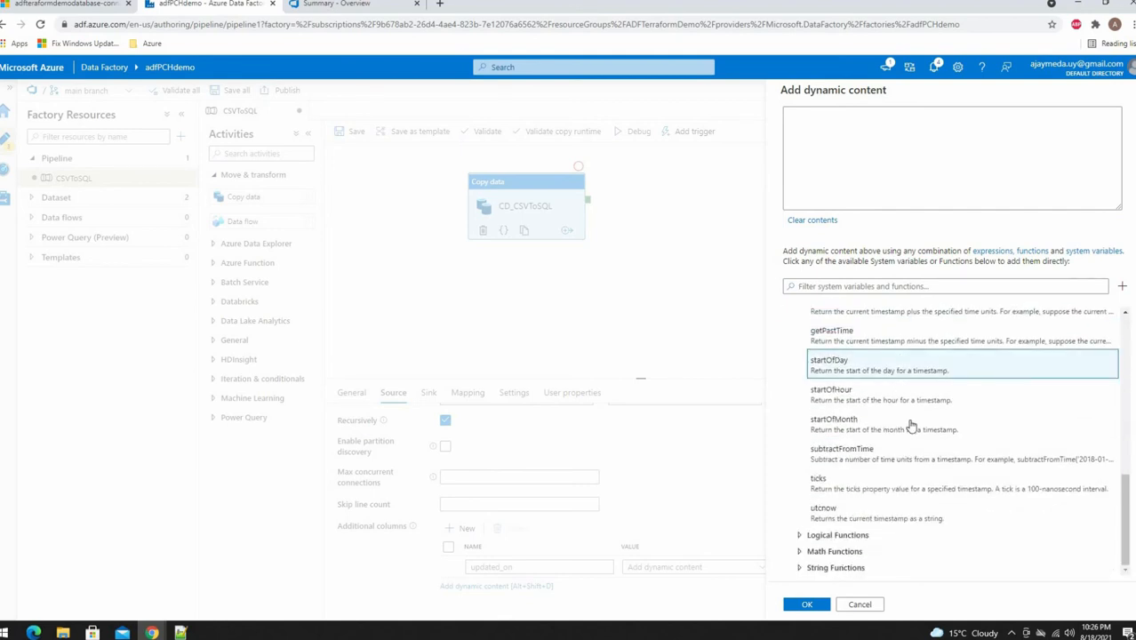
left_click(834, 510)
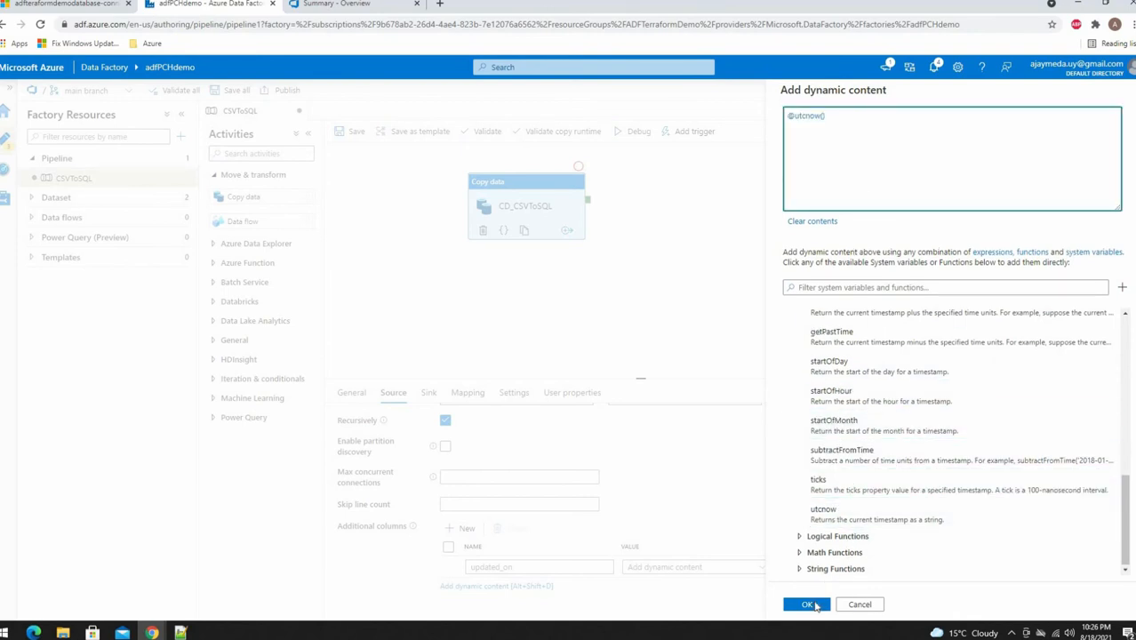
left_click(809, 605)
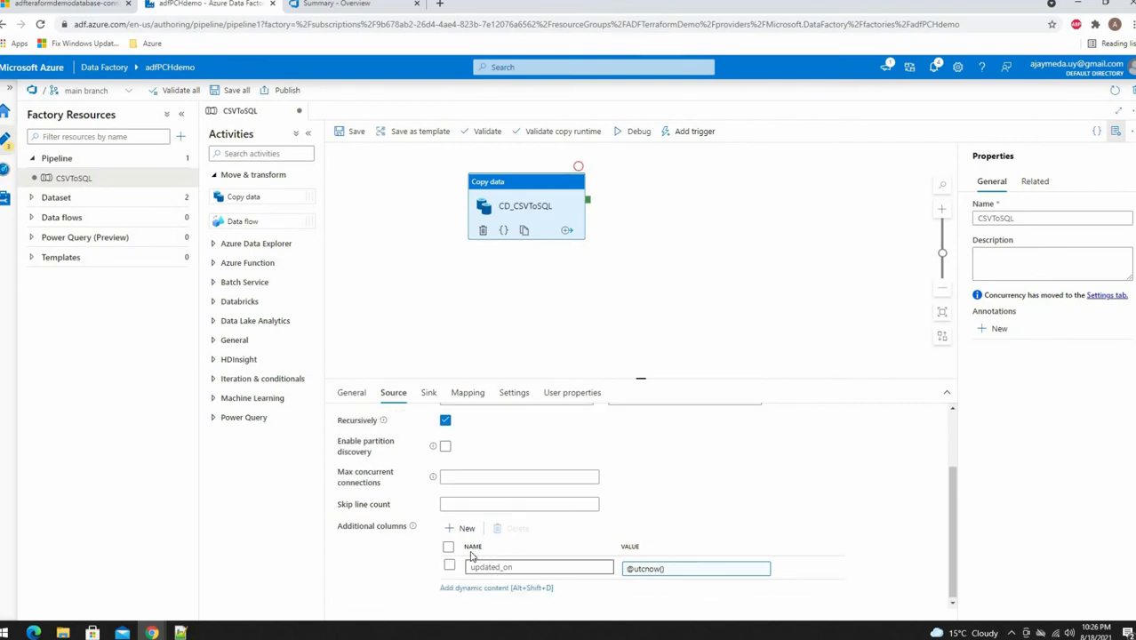
Try to find a source column for the updated_date destination by filtering the mapping's column choices for upda.
left_click(432, 394)
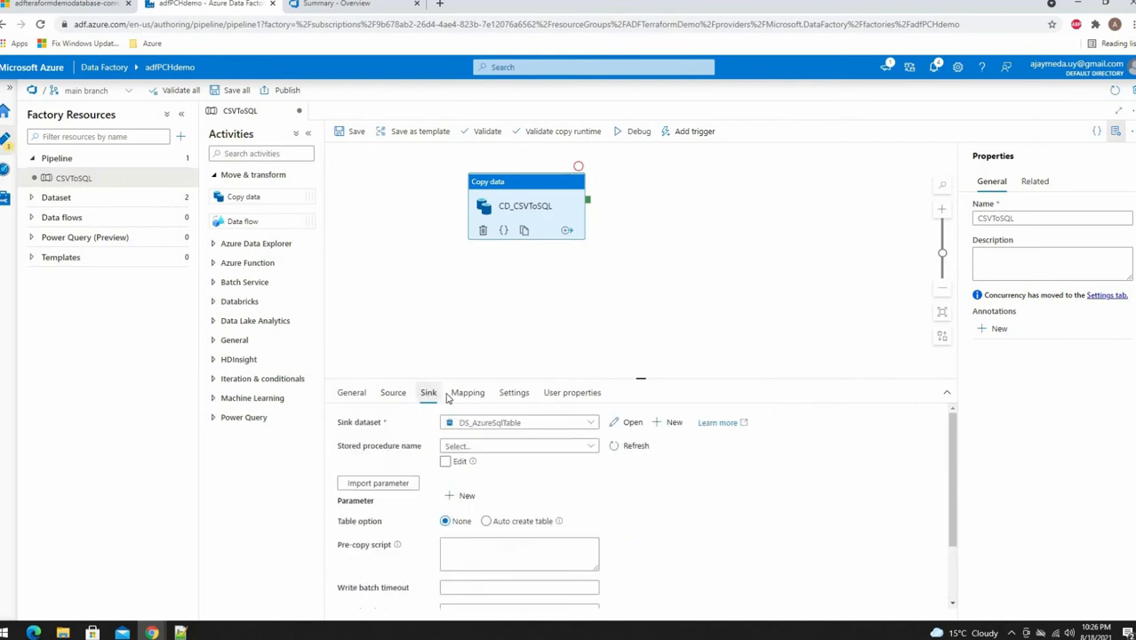
left_click(467, 392)
scroll(456, 532, "down", 5)
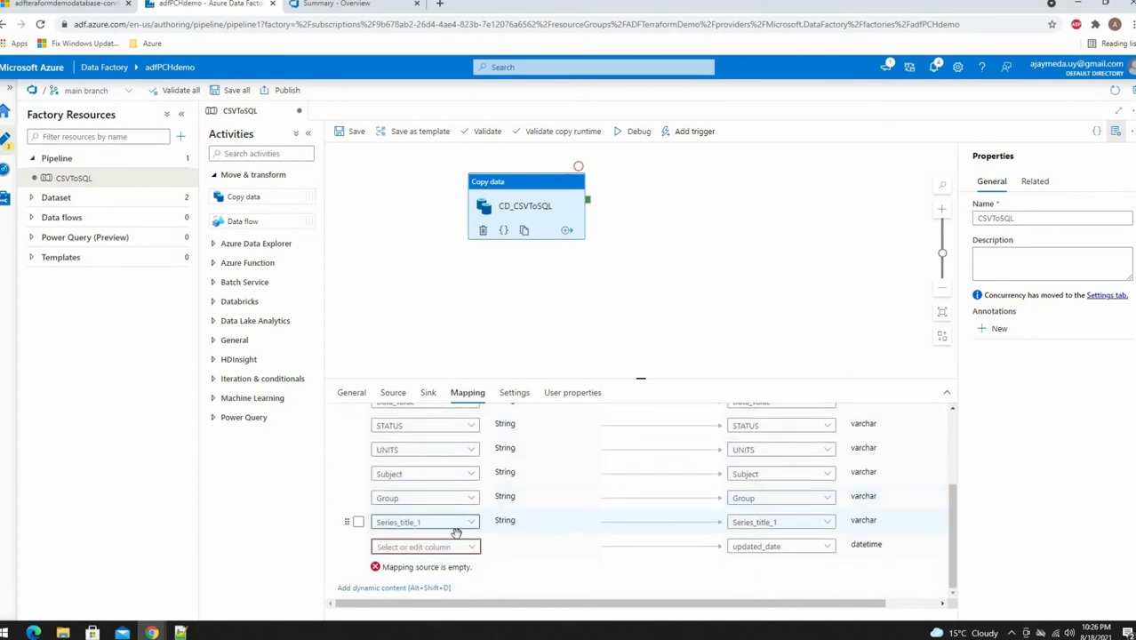
left_click(471, 547)
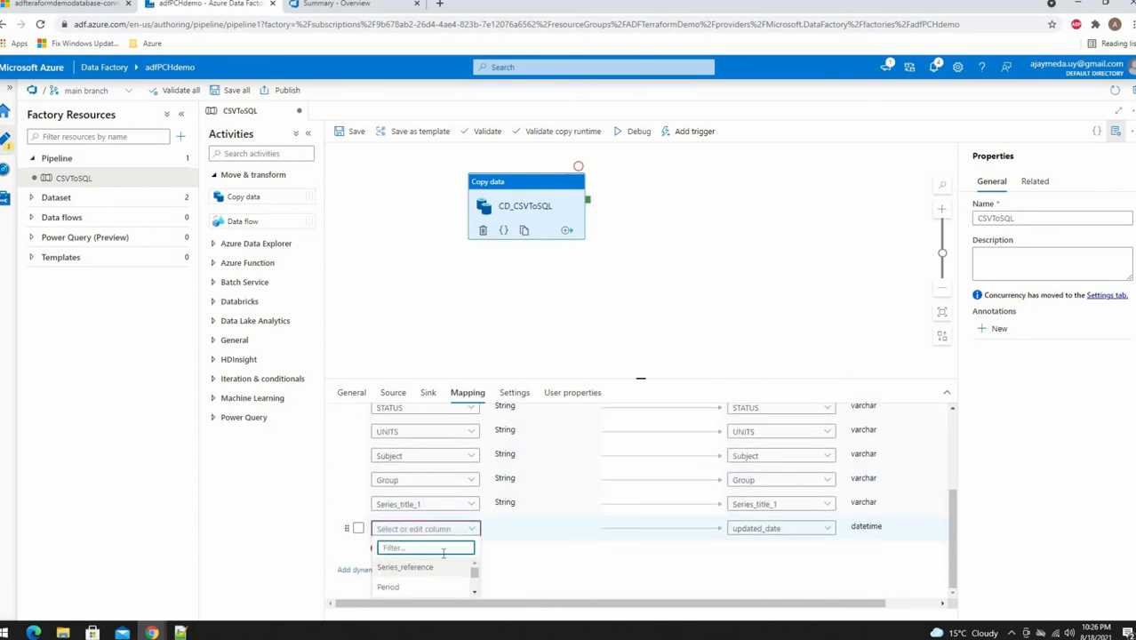
scroll(444, 553, "down", 1)
type("upda")
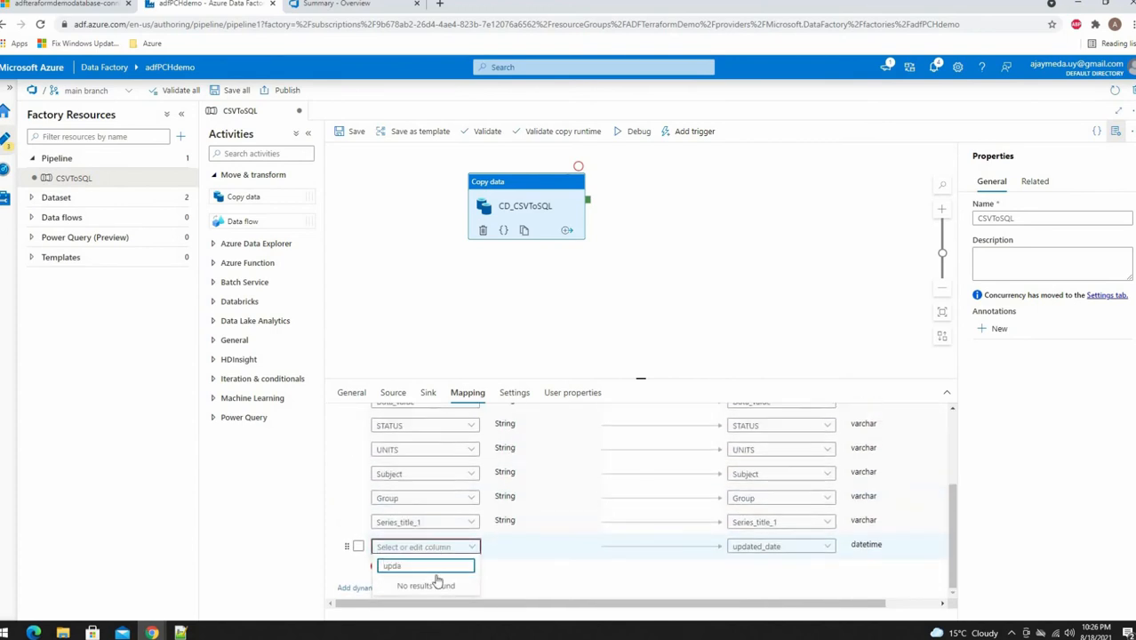
scroll(542, 522, "up", 3)
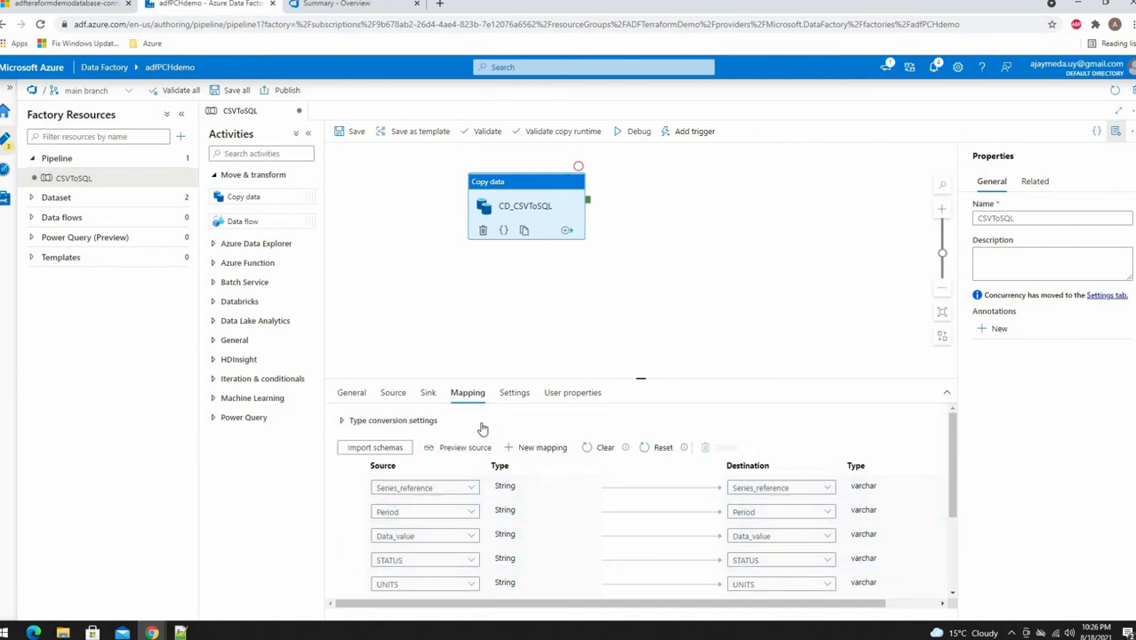
Reset the mapping, reimport the schemas and map the source column updated_on to the destination column updated_date.
left_click(661, 450)
left_click(376, 448)
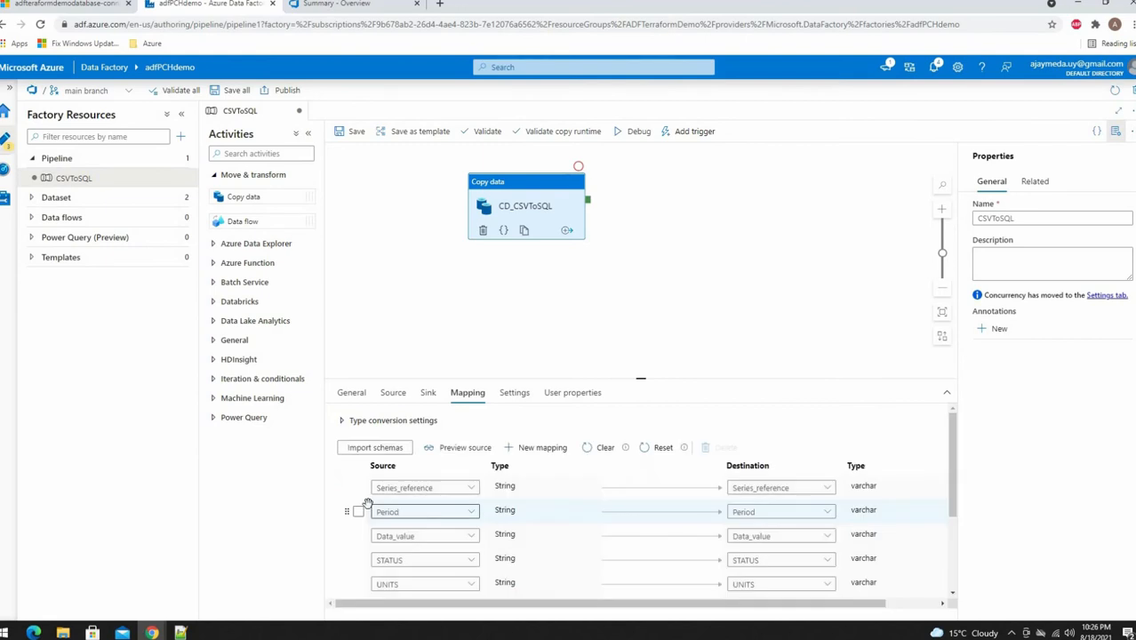
scroll(358, 508, "down", 3)
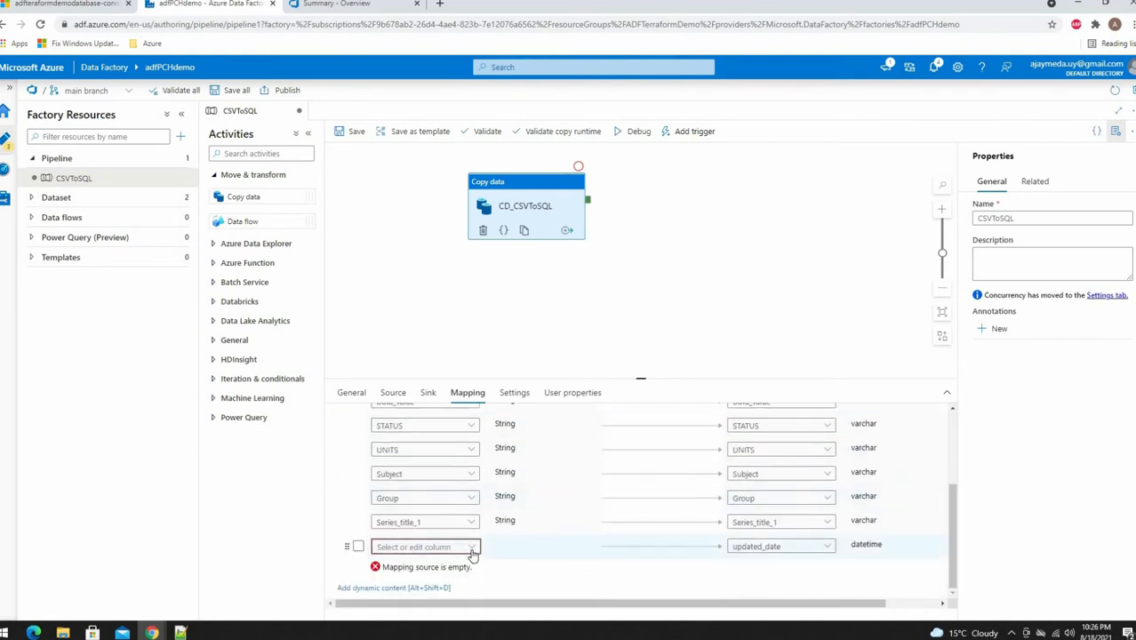
left_click(439, 547)
type("upda")
scroll(439, 549, "down", 1)
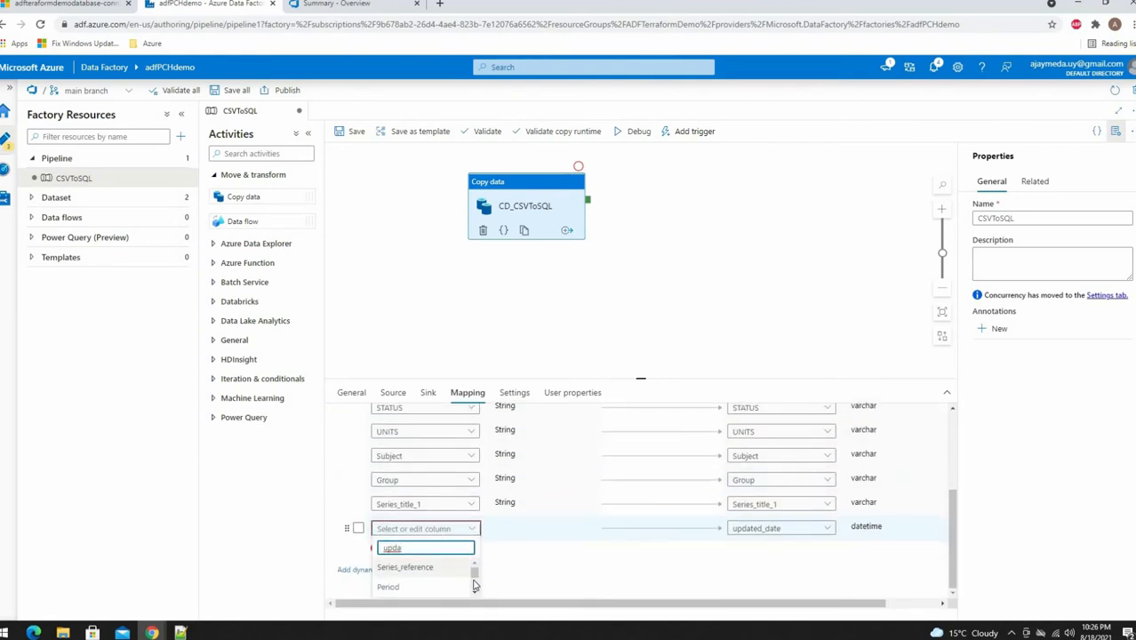
left_click_drag(475, 576, 475, 588)
scroll(416, 587, "up", 2)
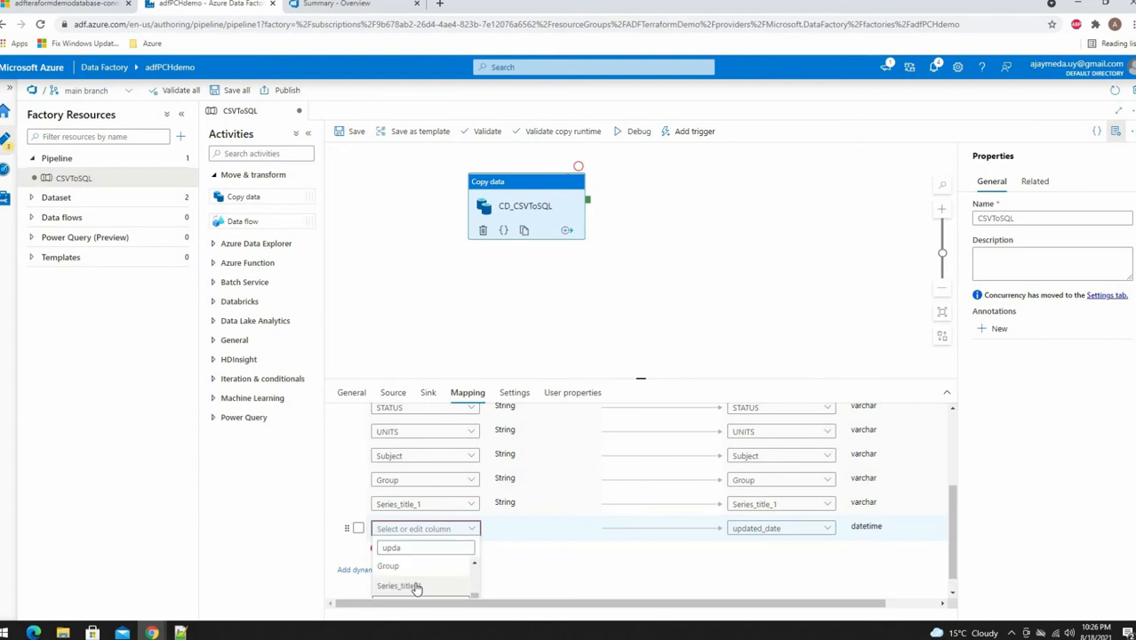
scroll(439, 579, "down", 1)
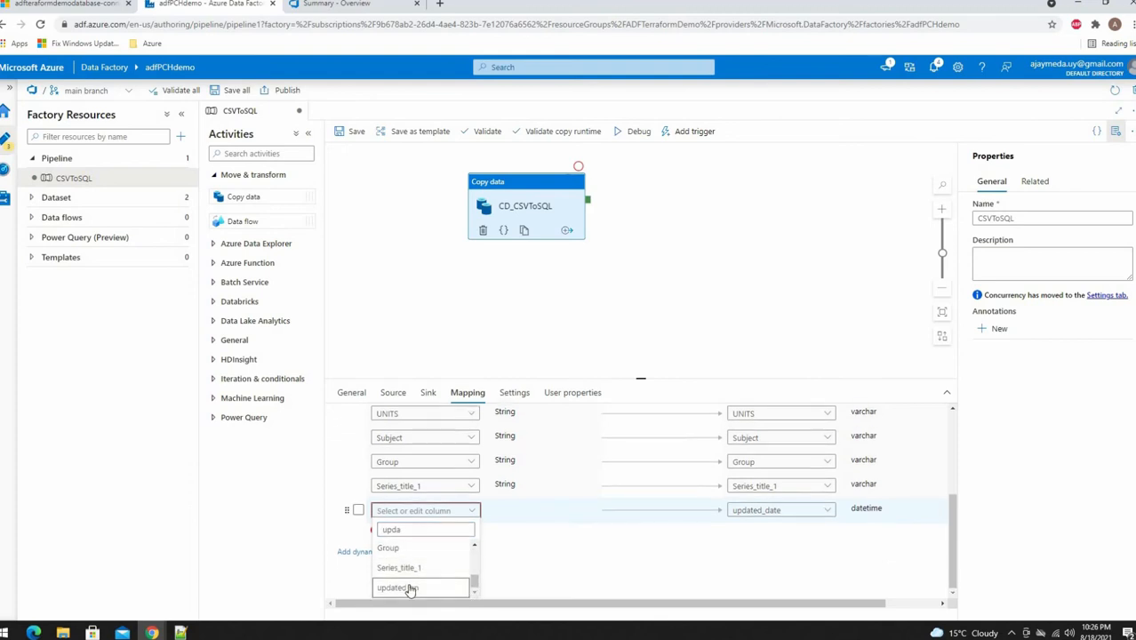
left_click(450, 586)
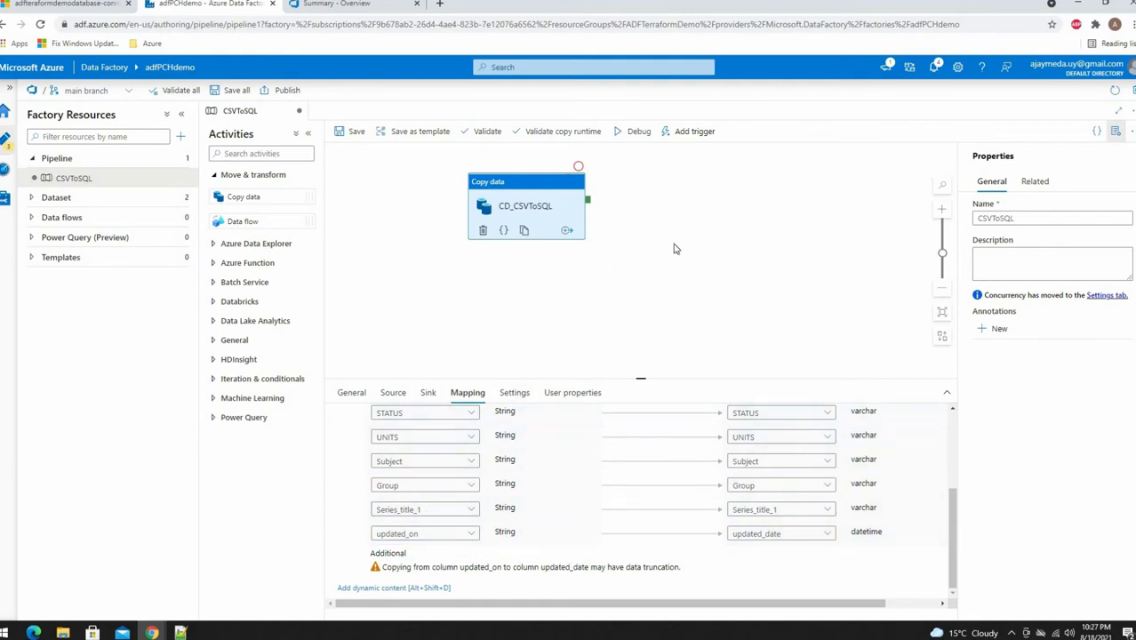
Check the copy activity's settings and save the CSVToSQL pipeline.
left_click(516, 393)
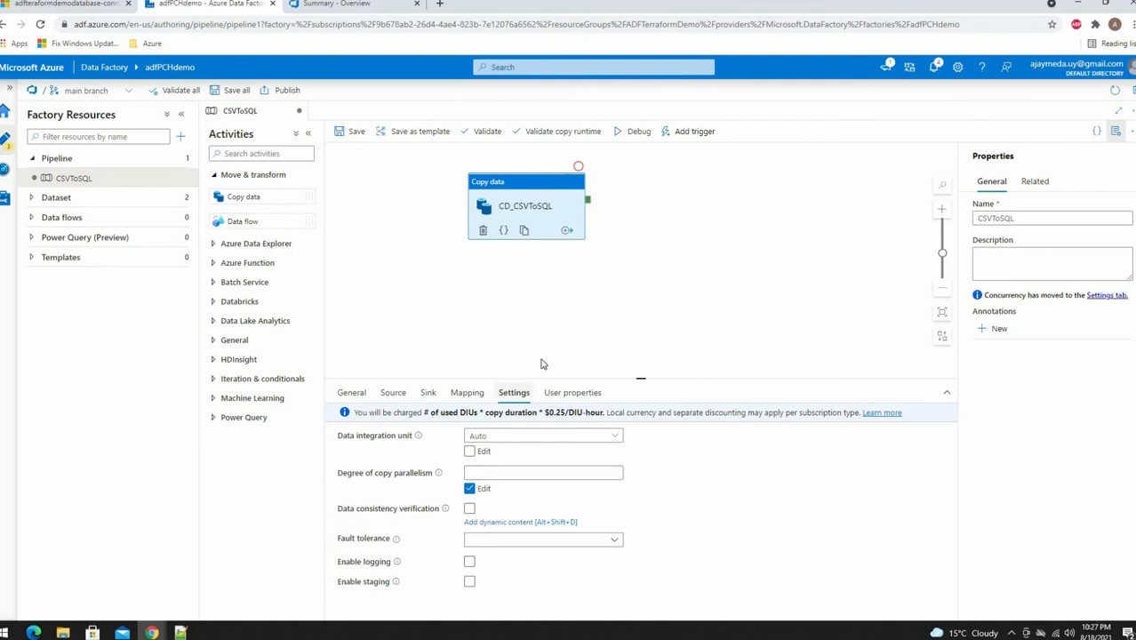
left_click(656, 279)
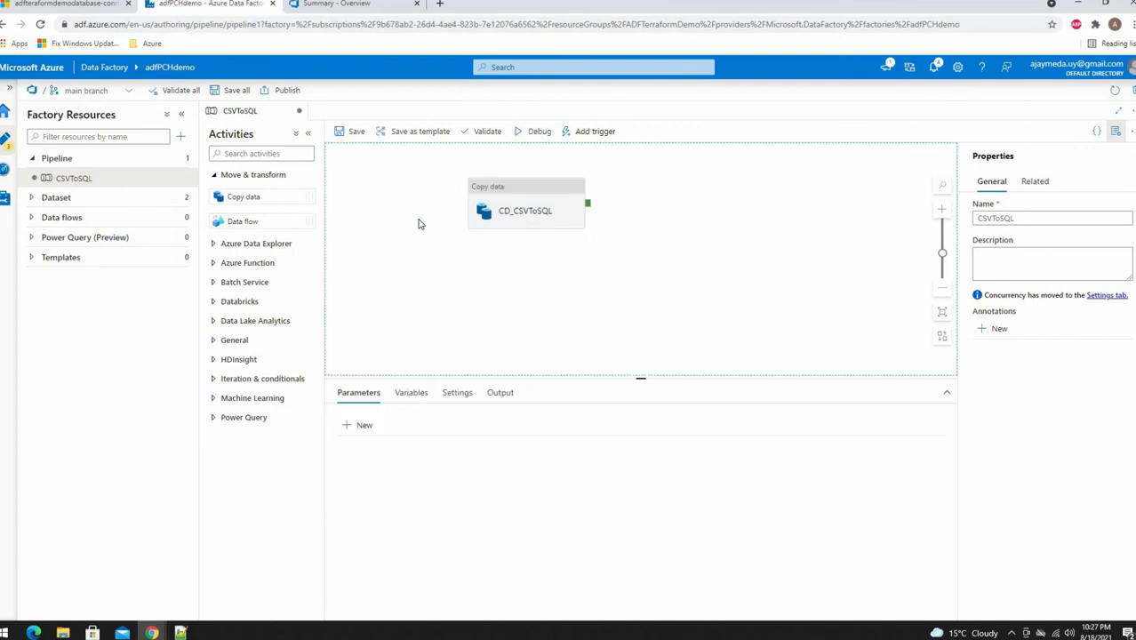
left_click(356, 132)
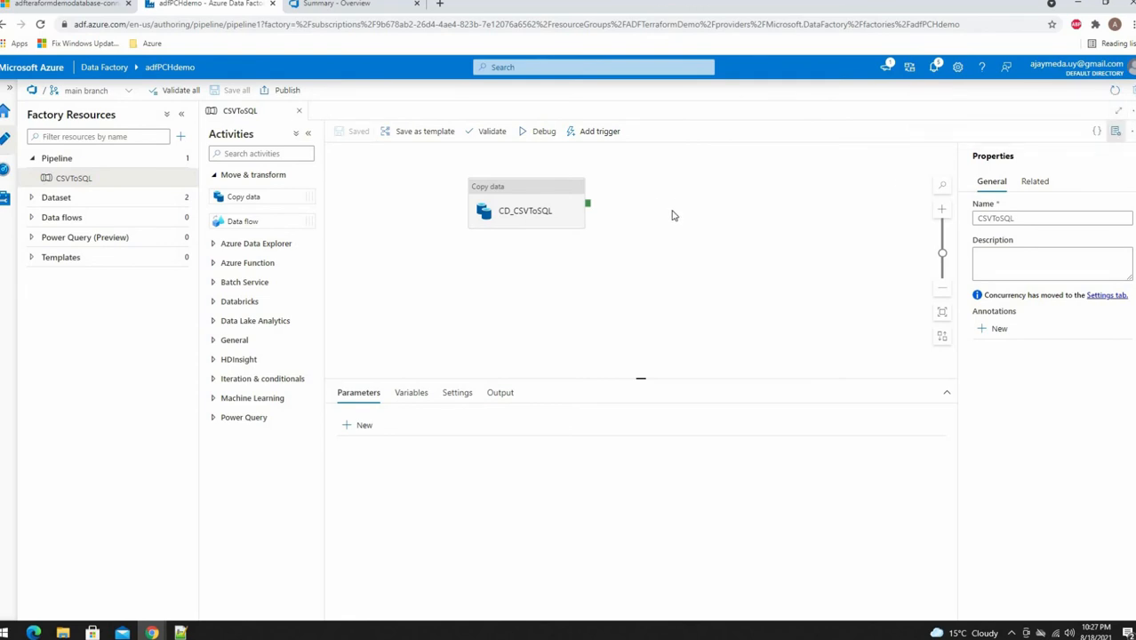
Run the CSVToSQL pipeline in debug mode and examine the CD_CSVToSQL activity's copy run details.
left_click(536, 133)
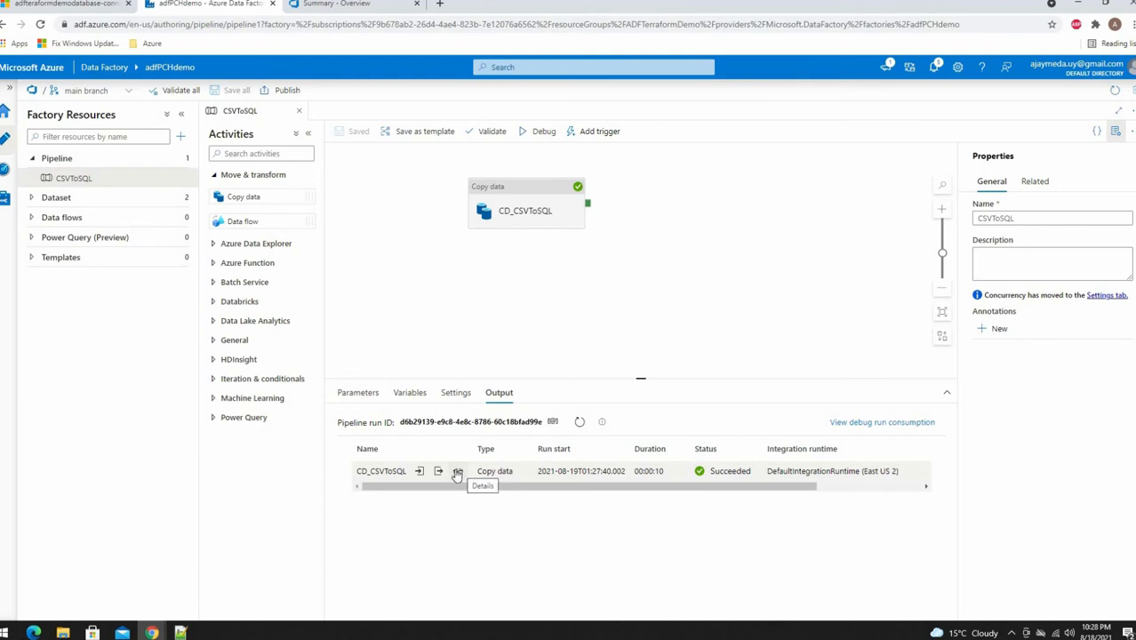
left_click(457, 472)
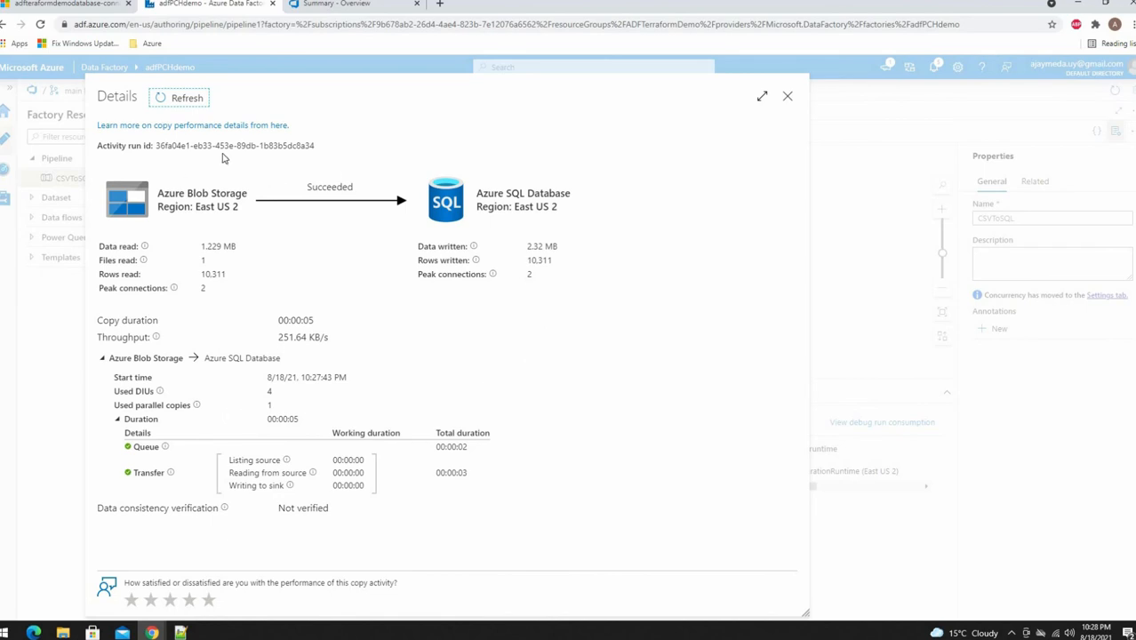
left_click(787, 96)
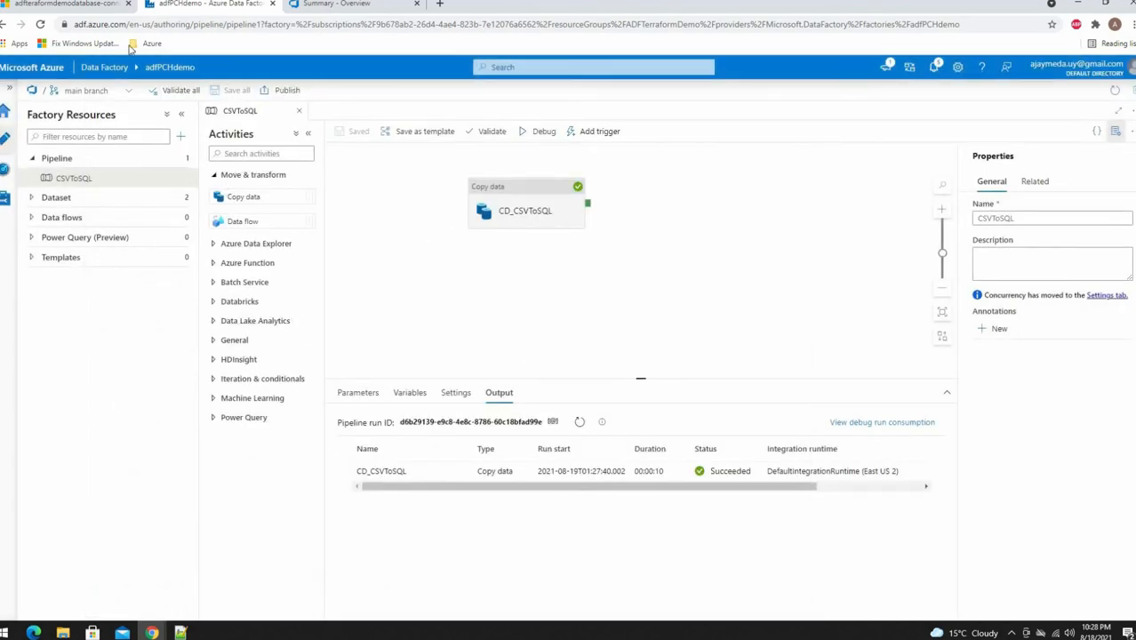
Switch to the Azure portal and open the query editor of the SQL database adfterraformdemodatabase.
left_click(74, 9)
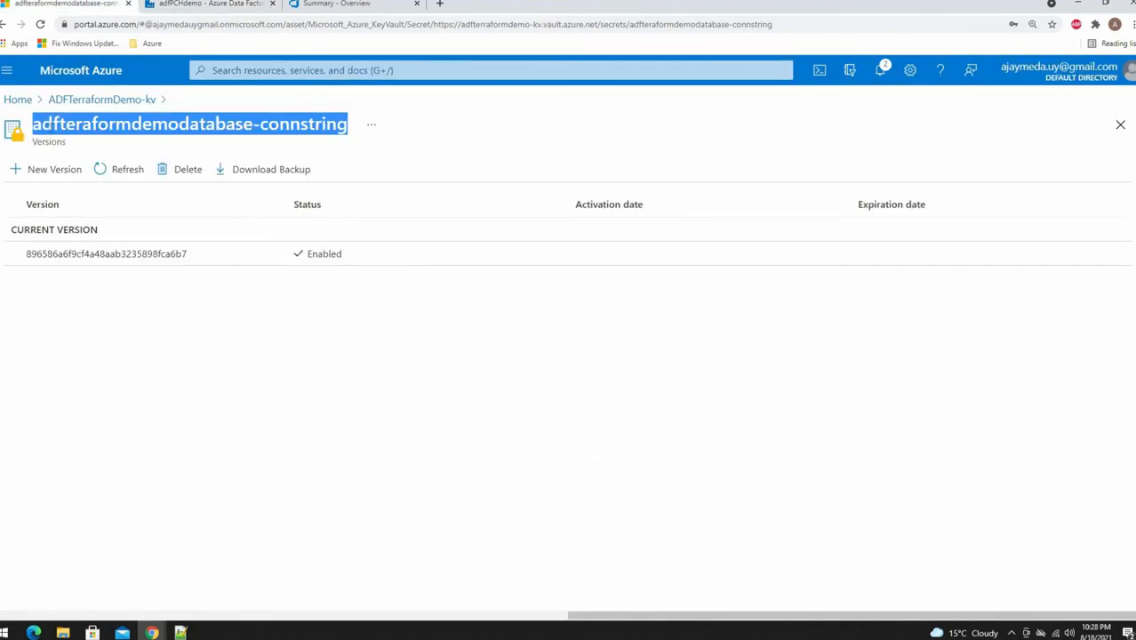
left_click(16, 102)
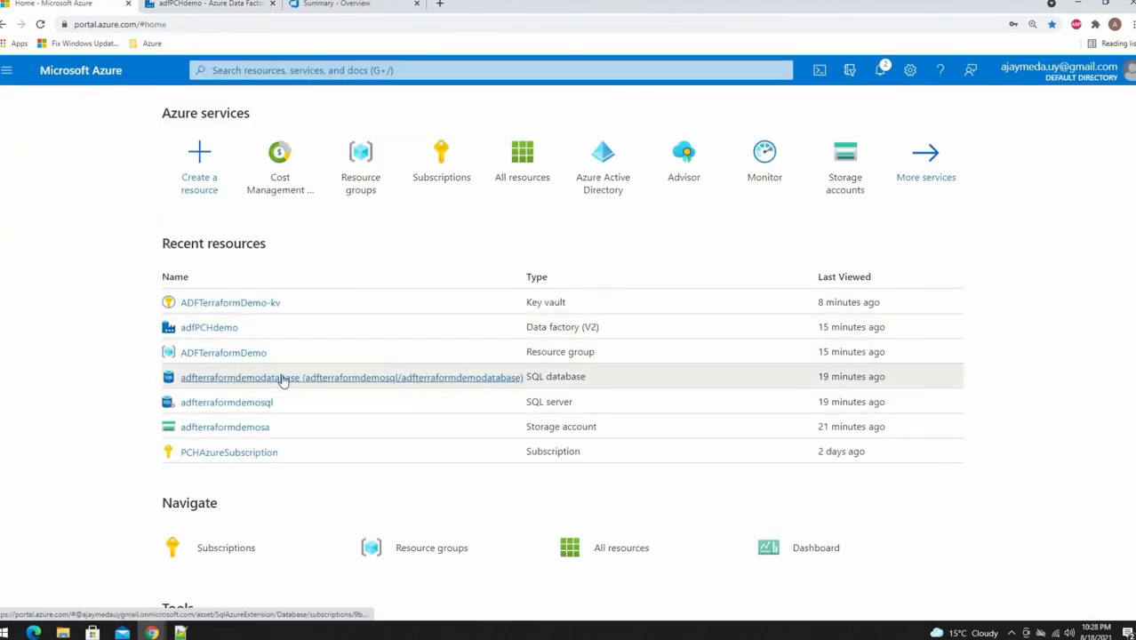
left_click(361, 375)
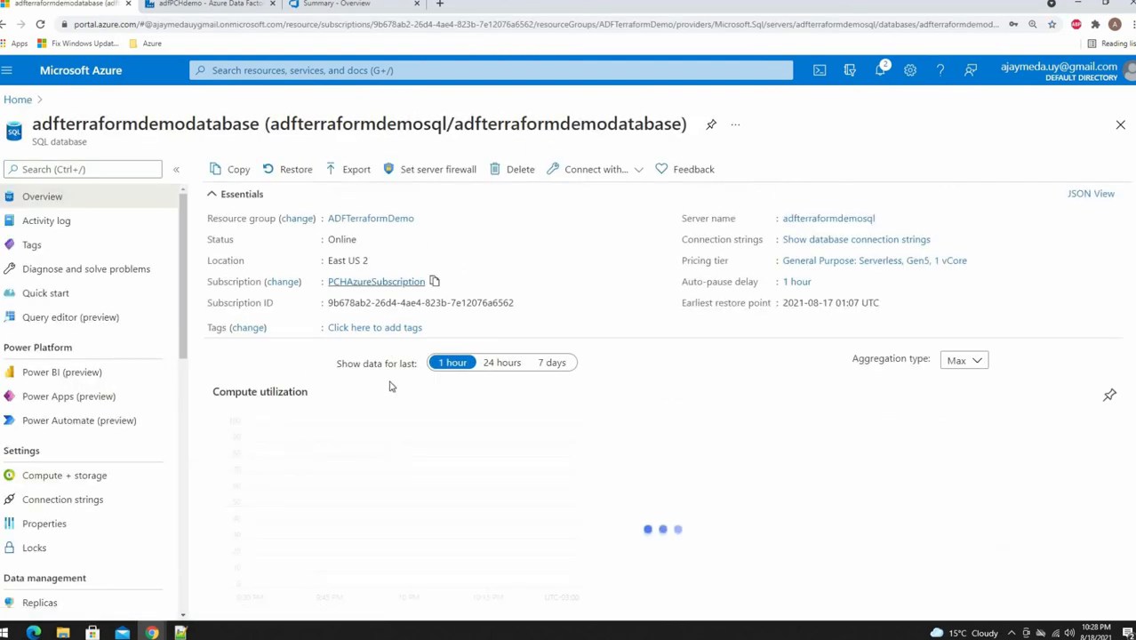
left_click(76, 318)
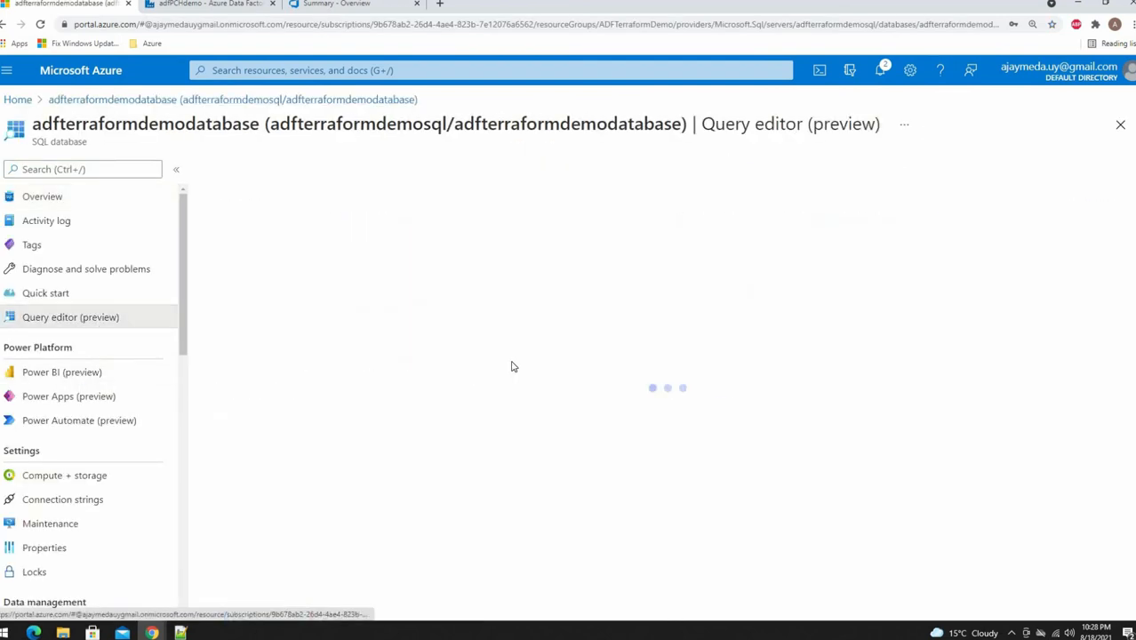
Enter the SQL login's password and sign in to the database query editor with SQL server authentication.
left_click(493, 478)
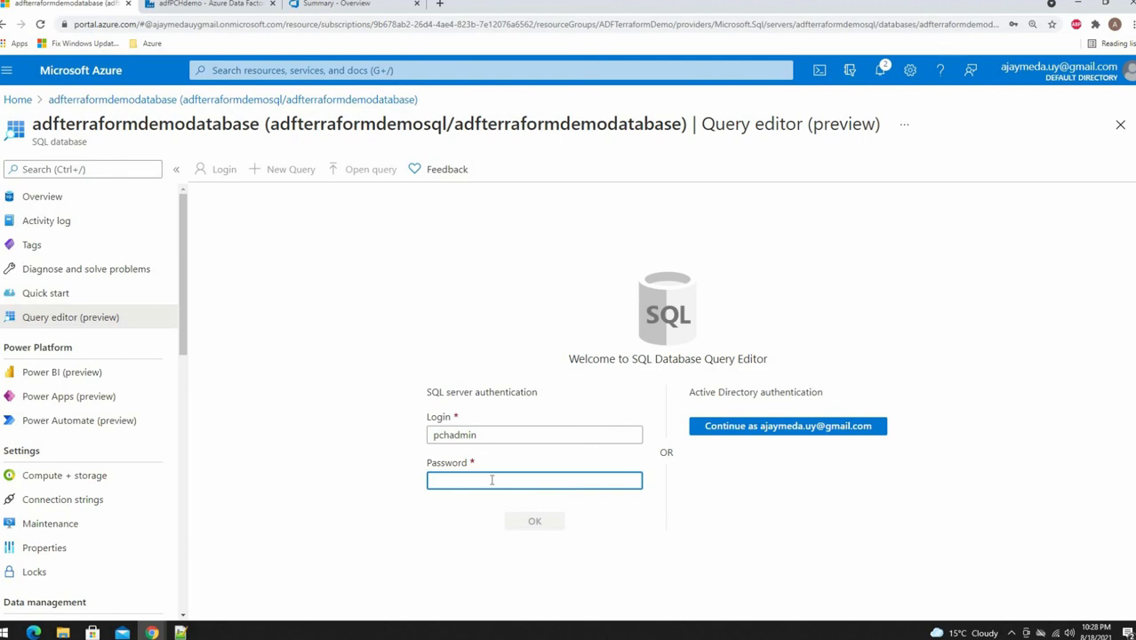
type("•")
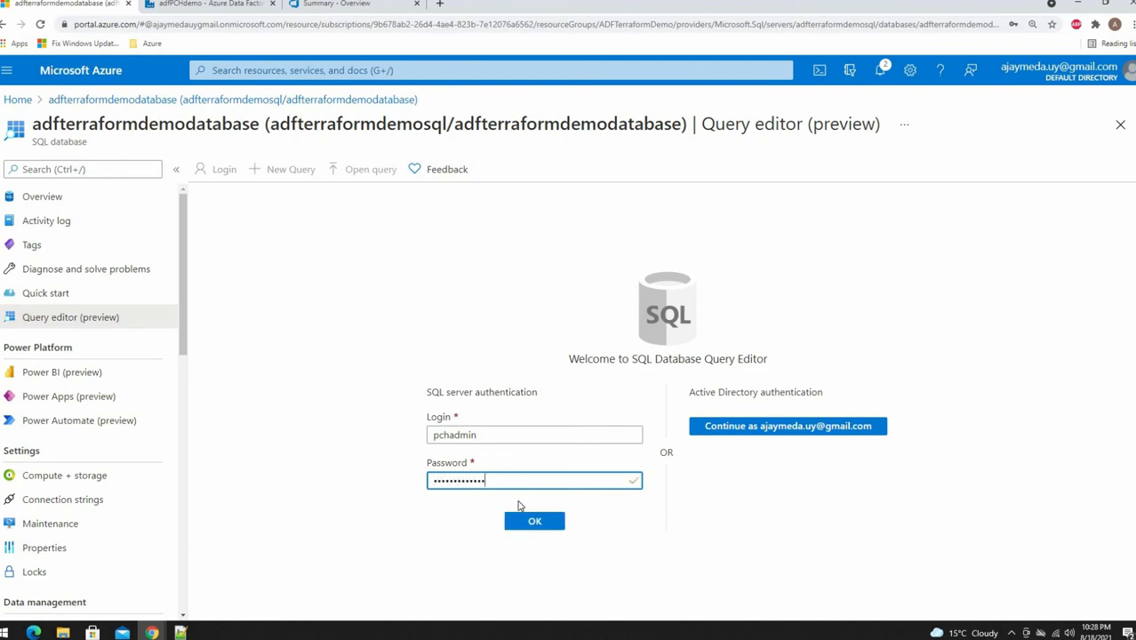
left_click(534, 525)
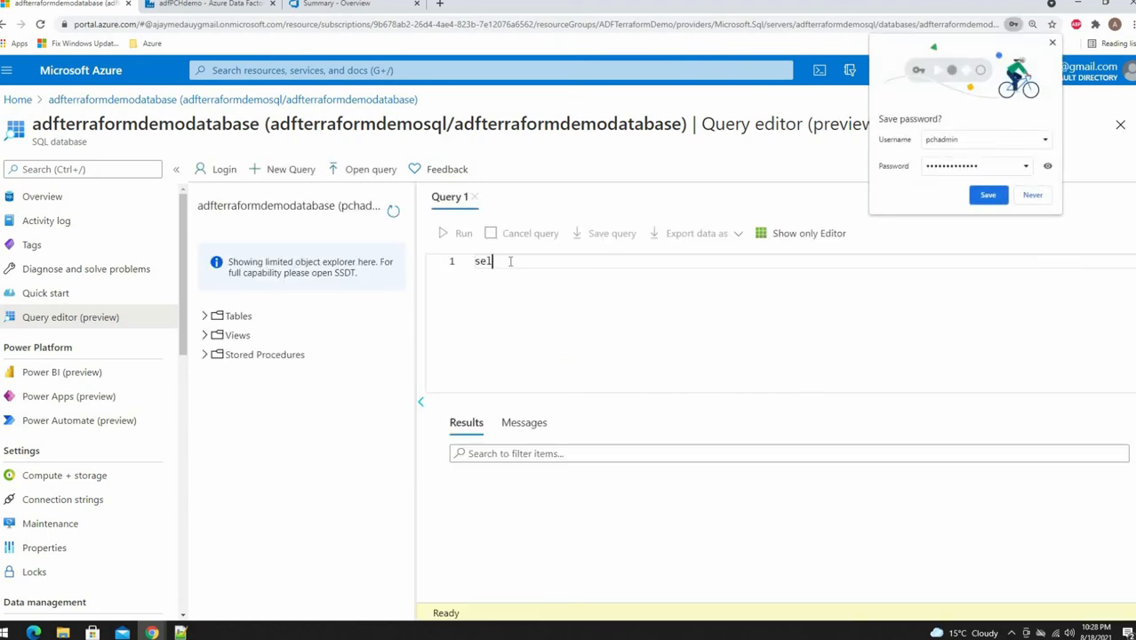
Write and run the query "select count(*) from [dbo].[consumers_price]" to count the loaded rows.
type("from")
key("BackSpace")
key("BackSpace")
key("BackSpace")
type("count(")
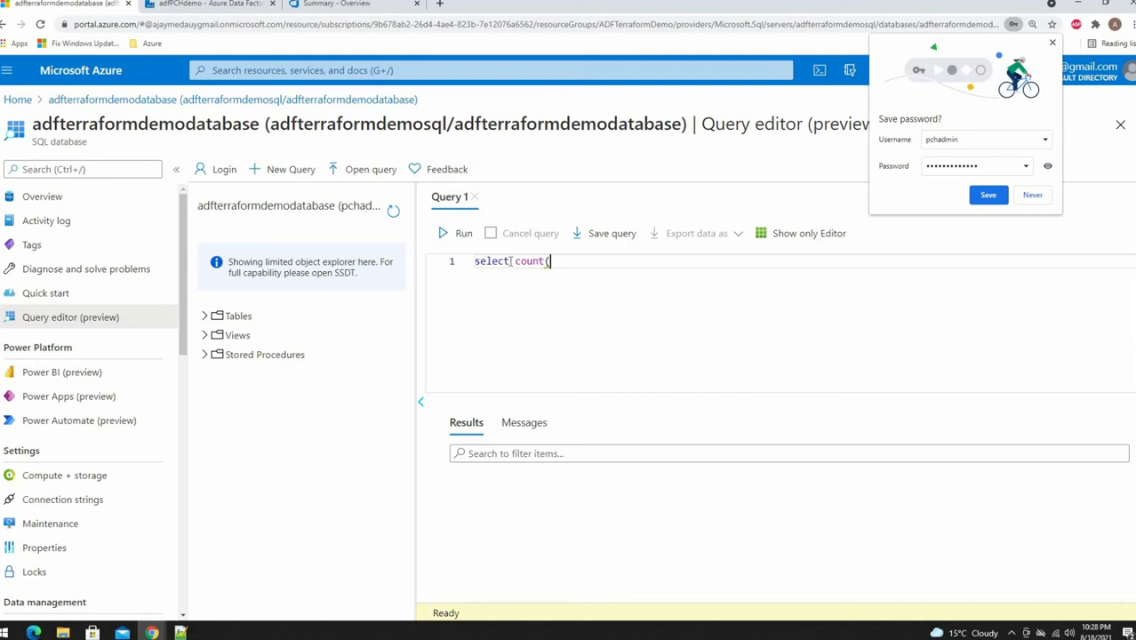
type("*) from [dbo")
key("Tab")
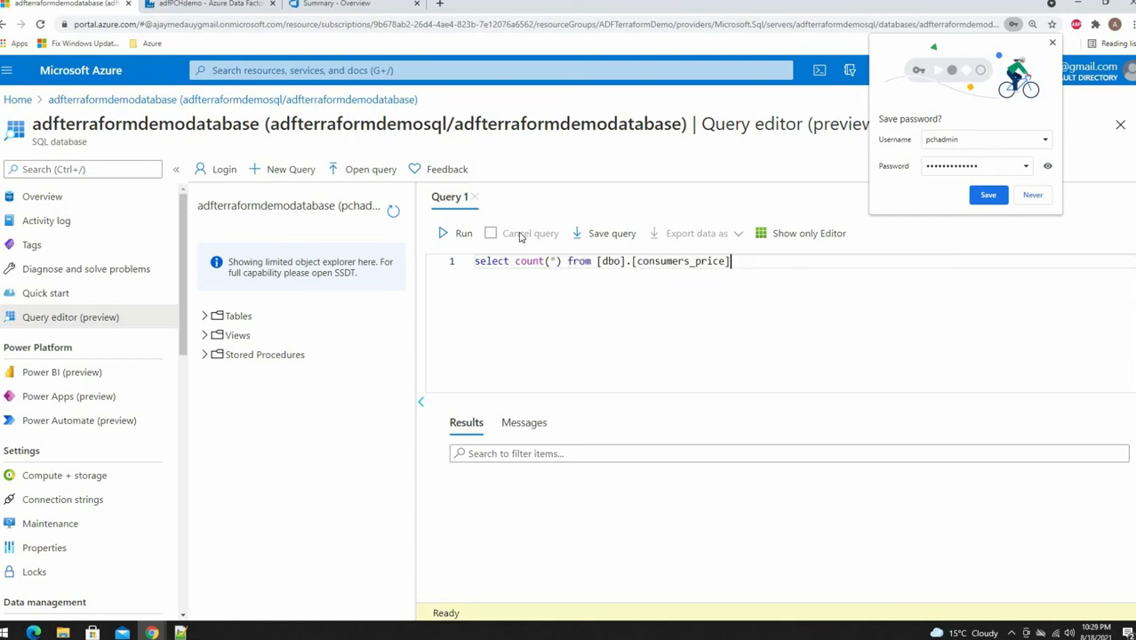
left_click(444, 233)
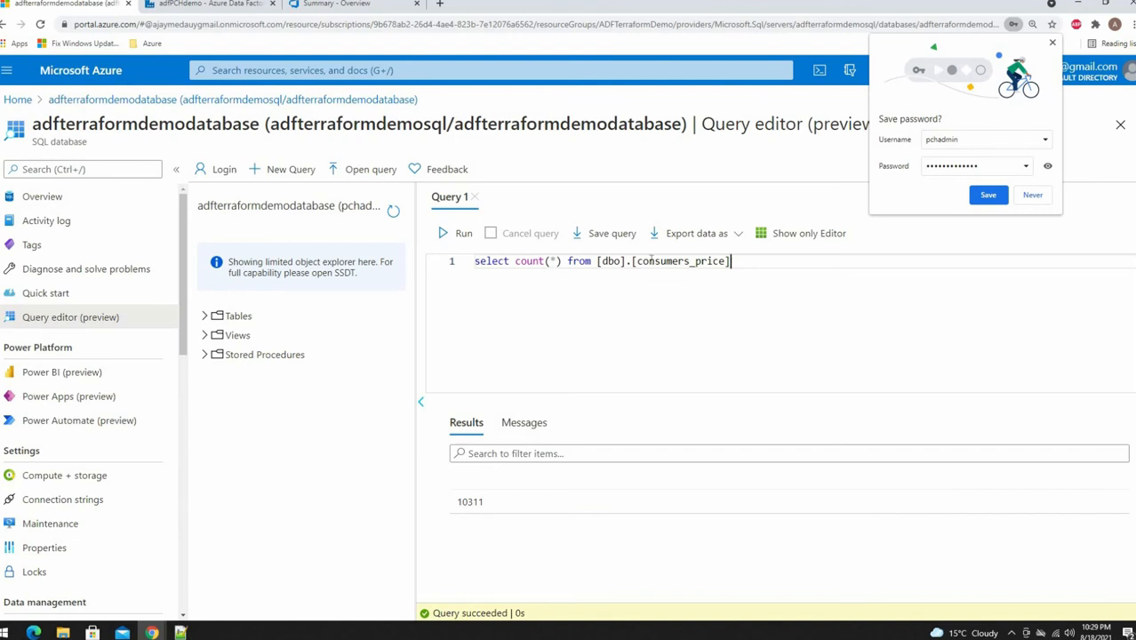
Duplicate the count query two lines below and change the copy to "select top 10 * from [dbo].[consumers_price]".
left_click_drag(731, 261, 472, 263)
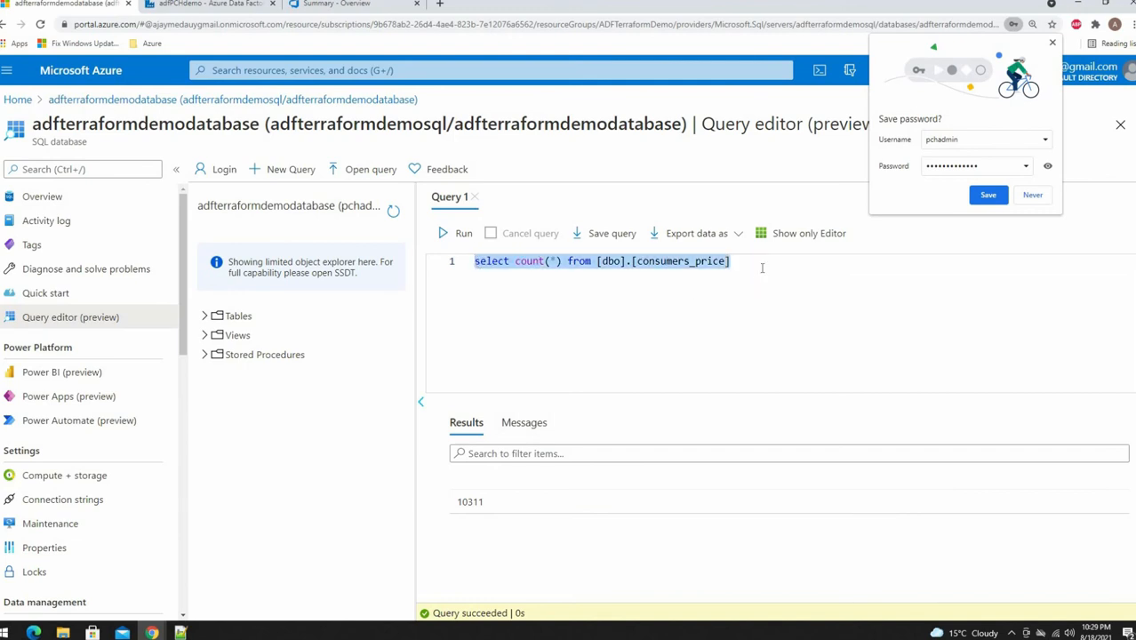
key("ctrl+c")
left_click(761, 268)
key("Return")
key("Return")
key("ctrl+v")
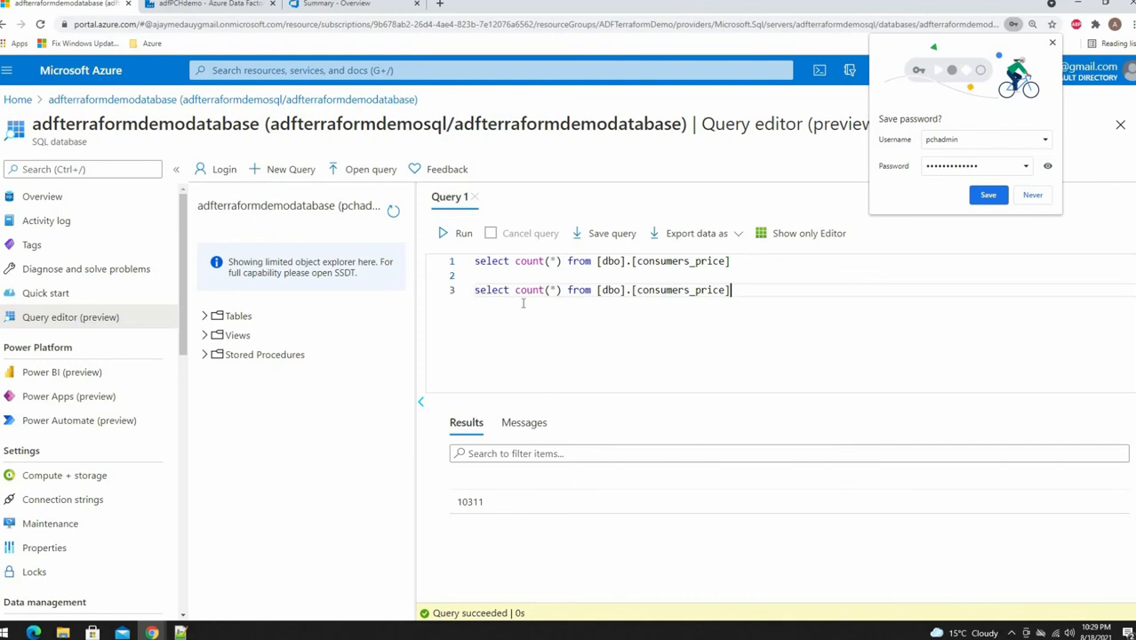
left_click_drag(562, 291, 520, 292)
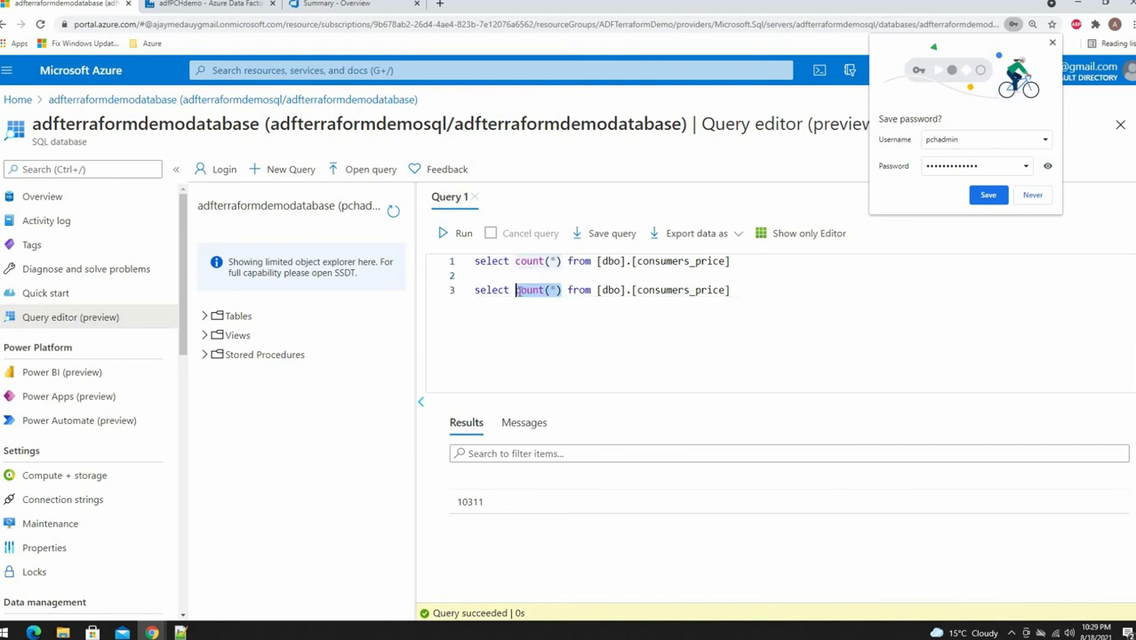
type("top 10 ")
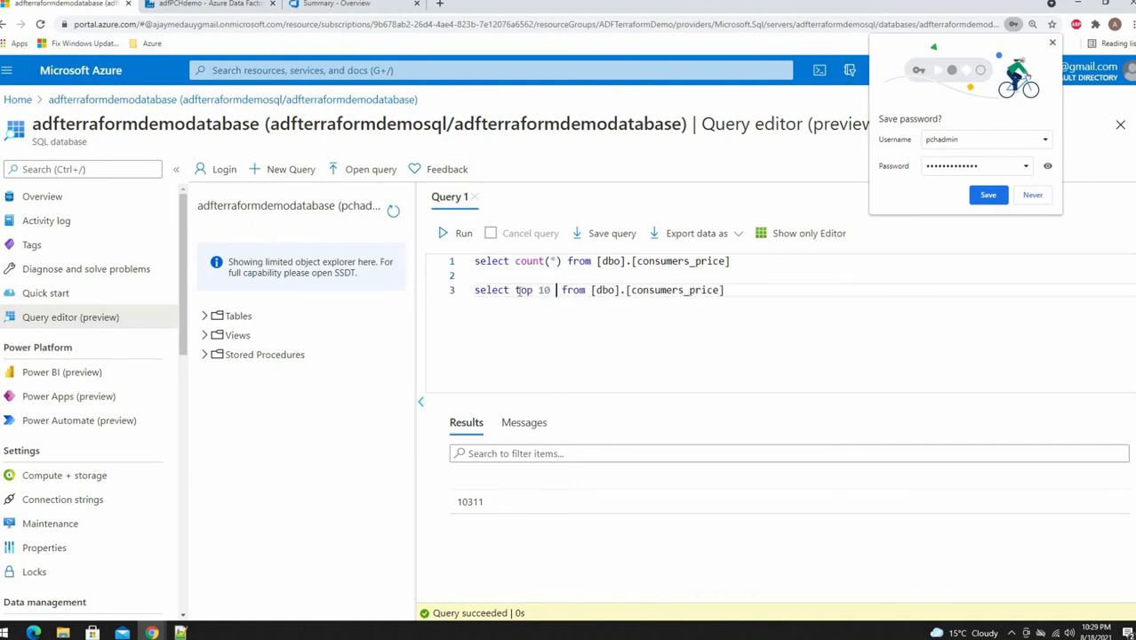
type("*")
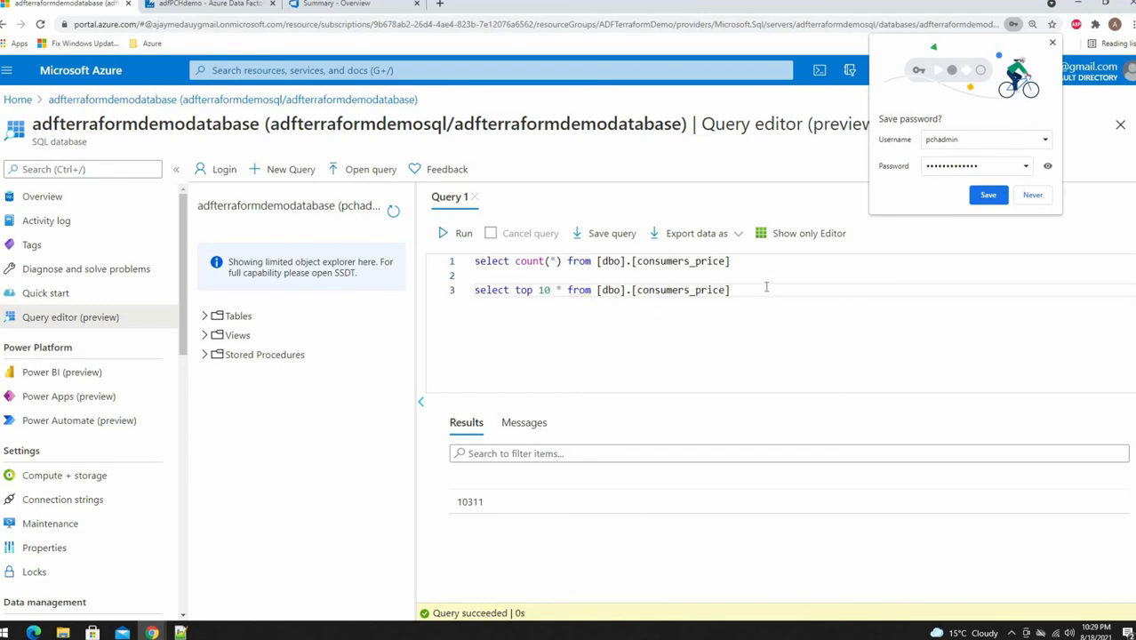
Close the browser's password prompt, run only the top 10 query and examine all columns of the returned rows.
left_click_drag(731, 291, 474, 291)
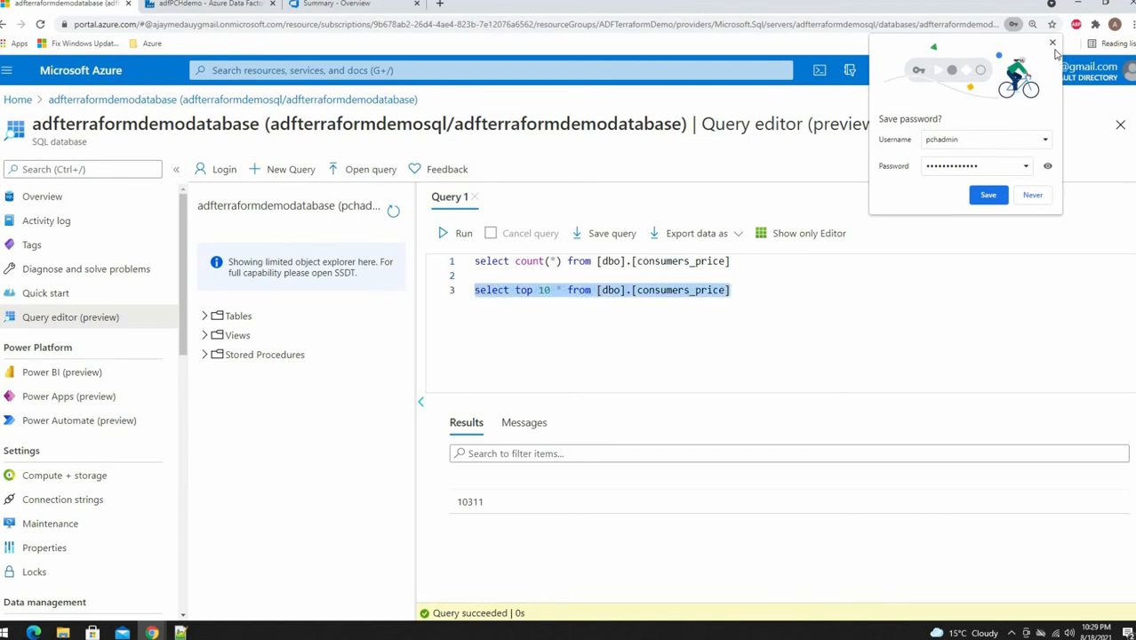
left_click(988, 194)
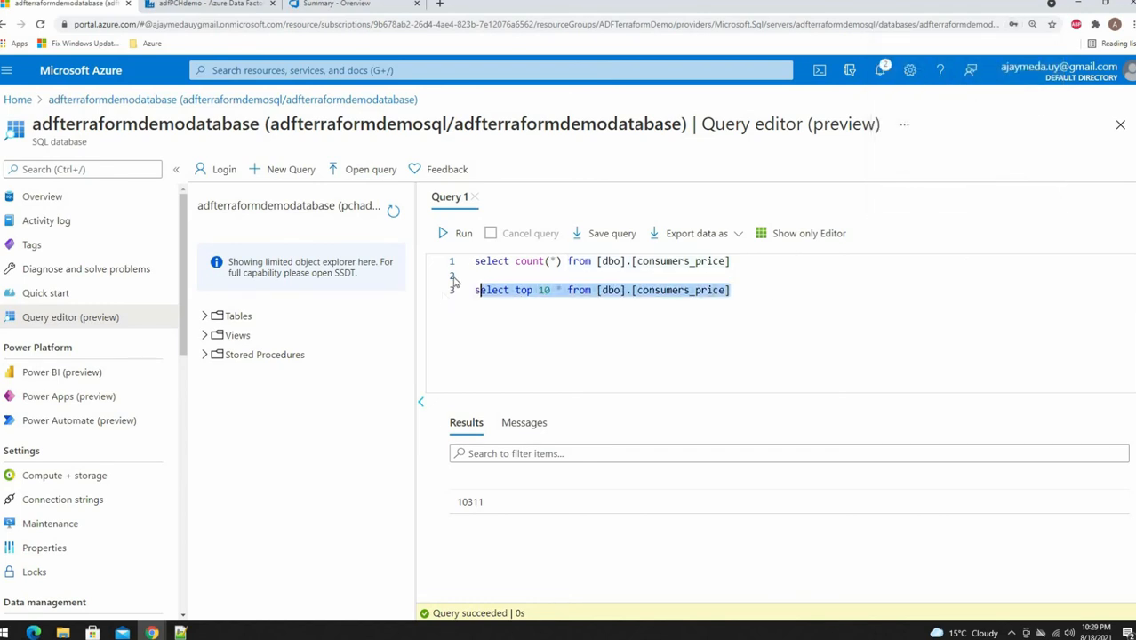
left_click(461, 236)
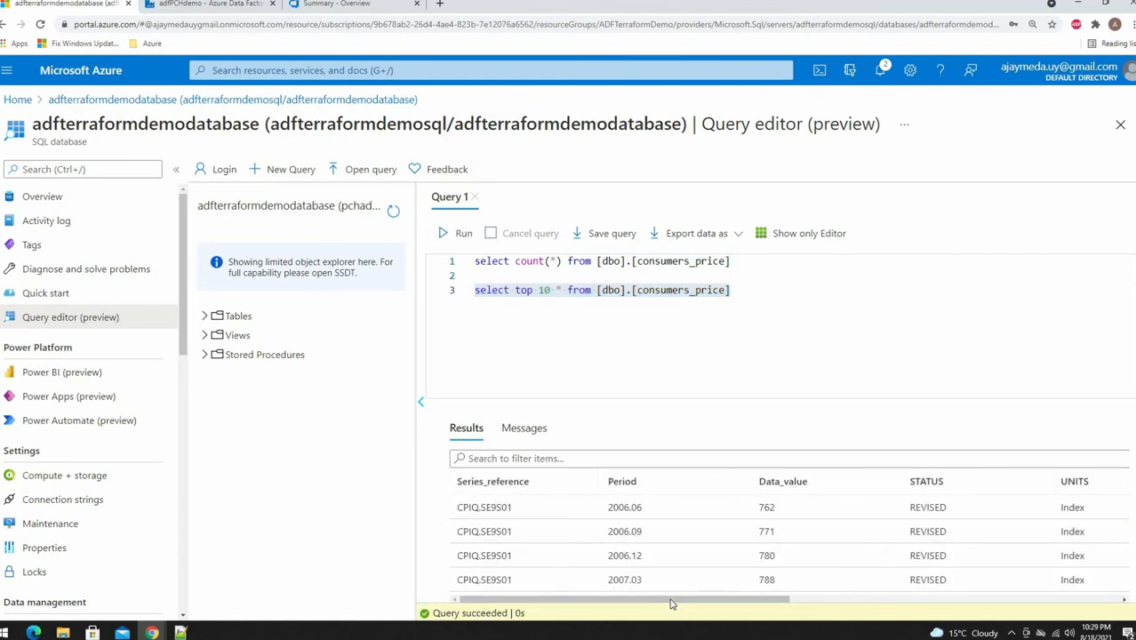
left_click(942, 602)
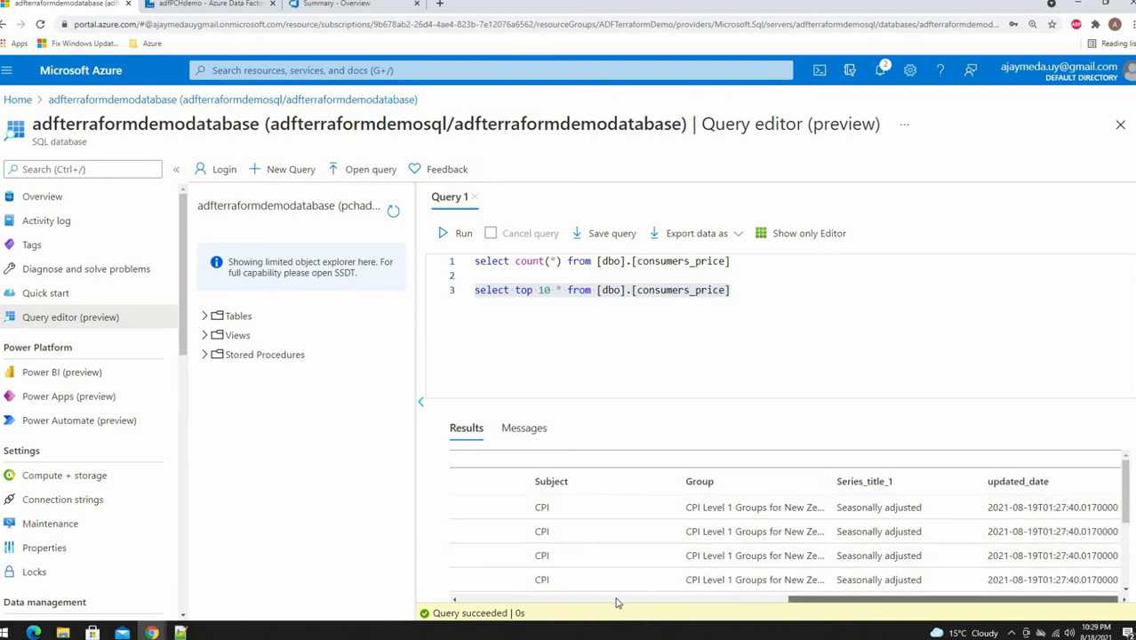
left_click(573, 602)
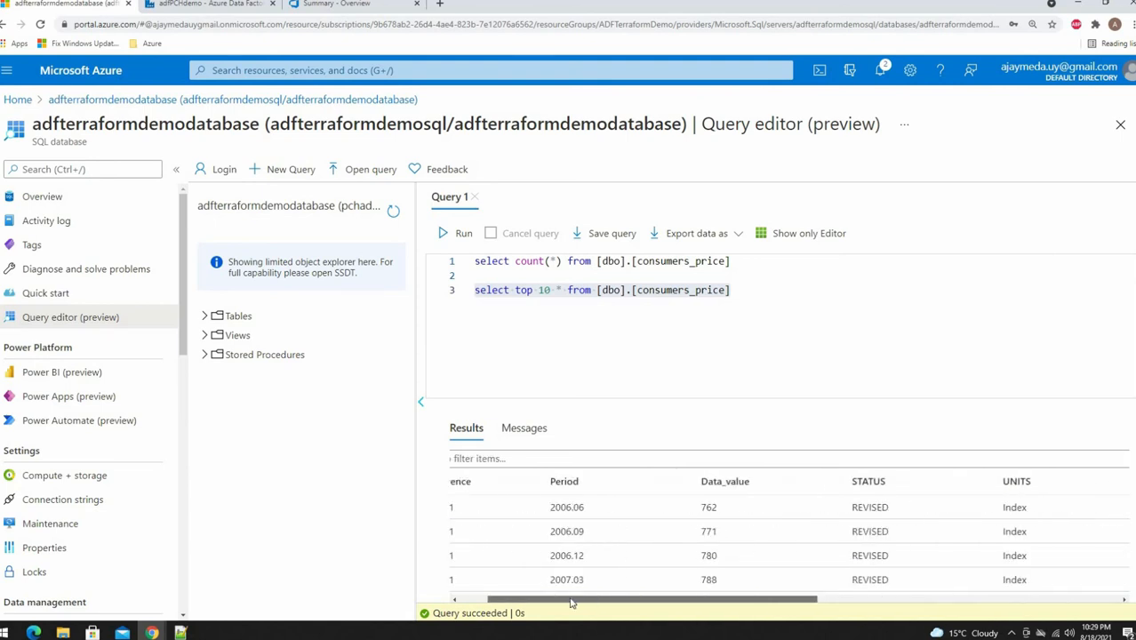
left_click(702, 314)
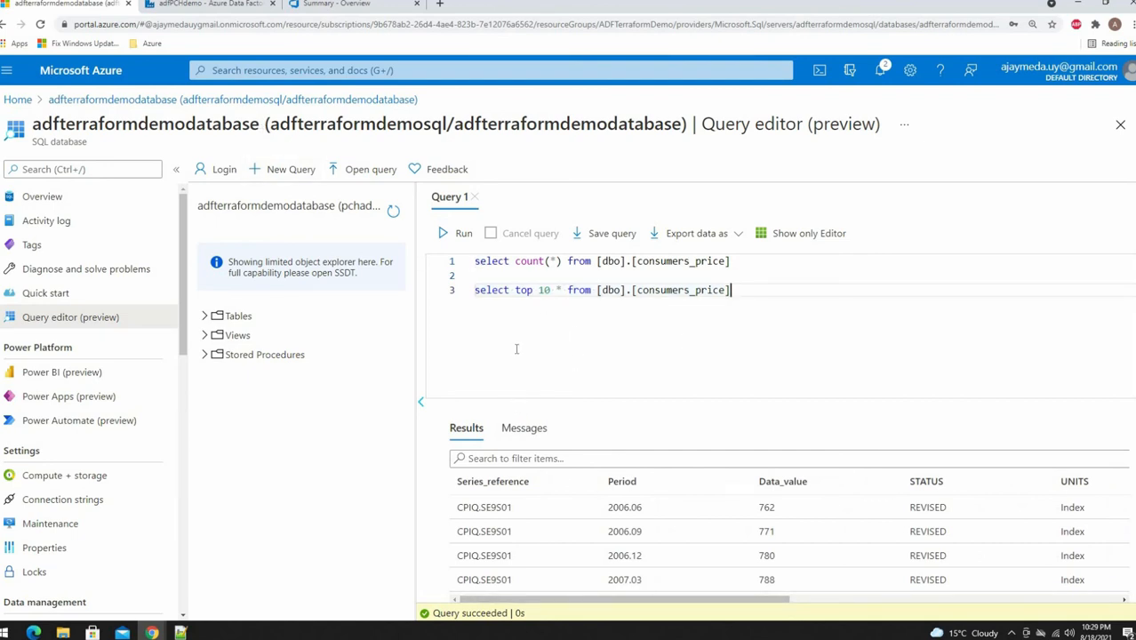
Switch to Data Factory, set the CD_CSVToSQL sink's pre-copy script to "truncate table dbo.consumers_price" and save the pipeline.
left_click(206, 6)
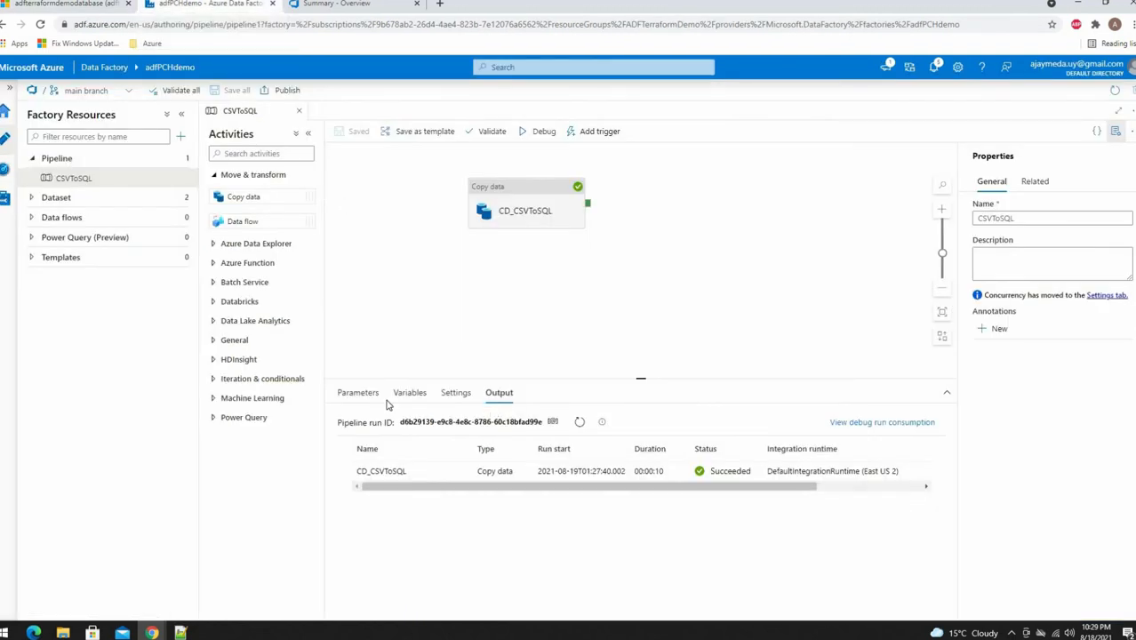
left_click(526, 192)
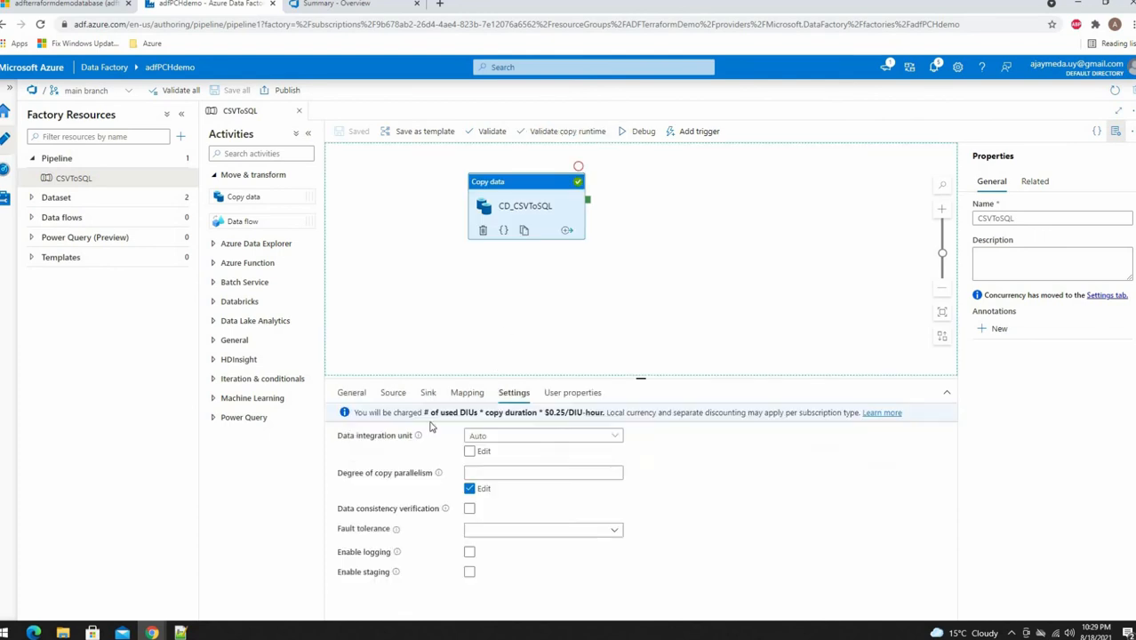
left_click(428, 394)
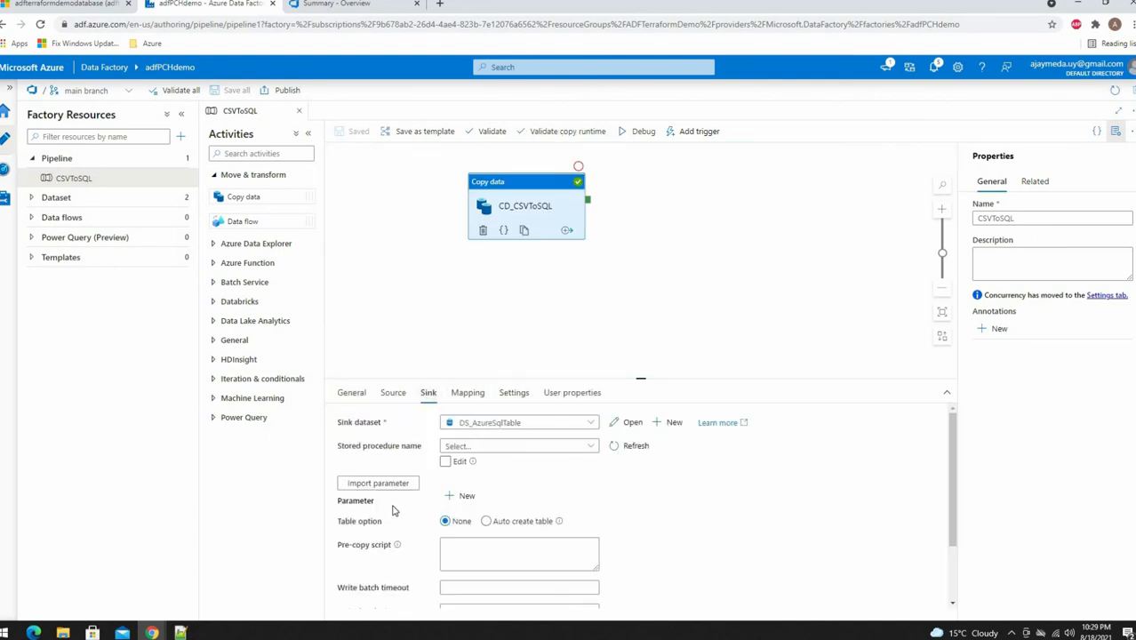
scroll(391, 508, "down", 2)
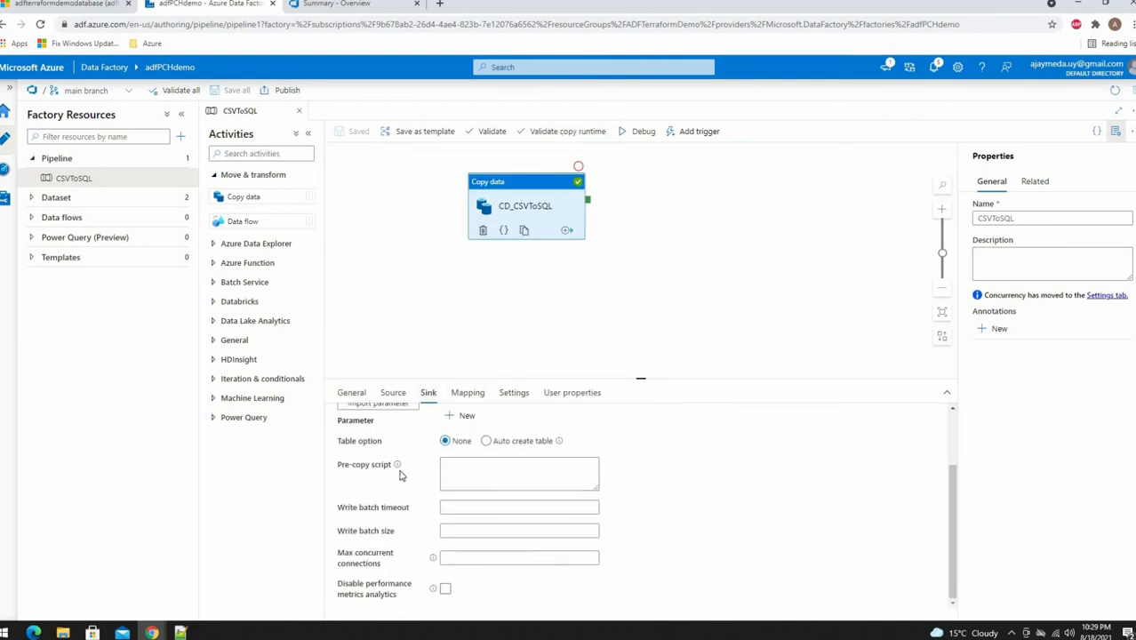
left_click(459, 468)
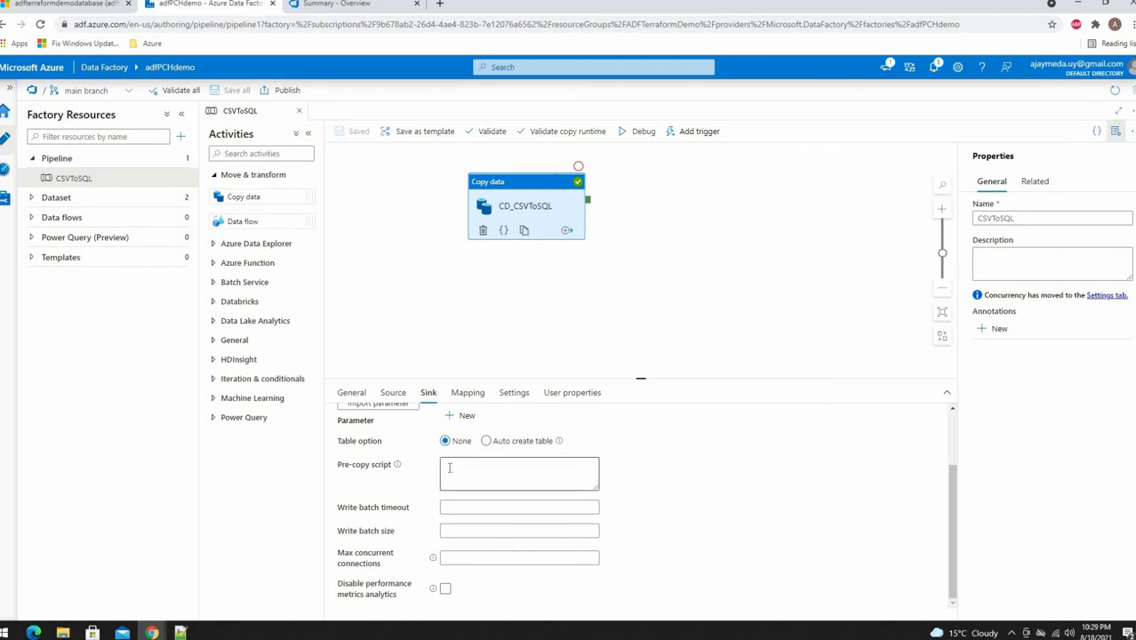
left_click(497, 465)
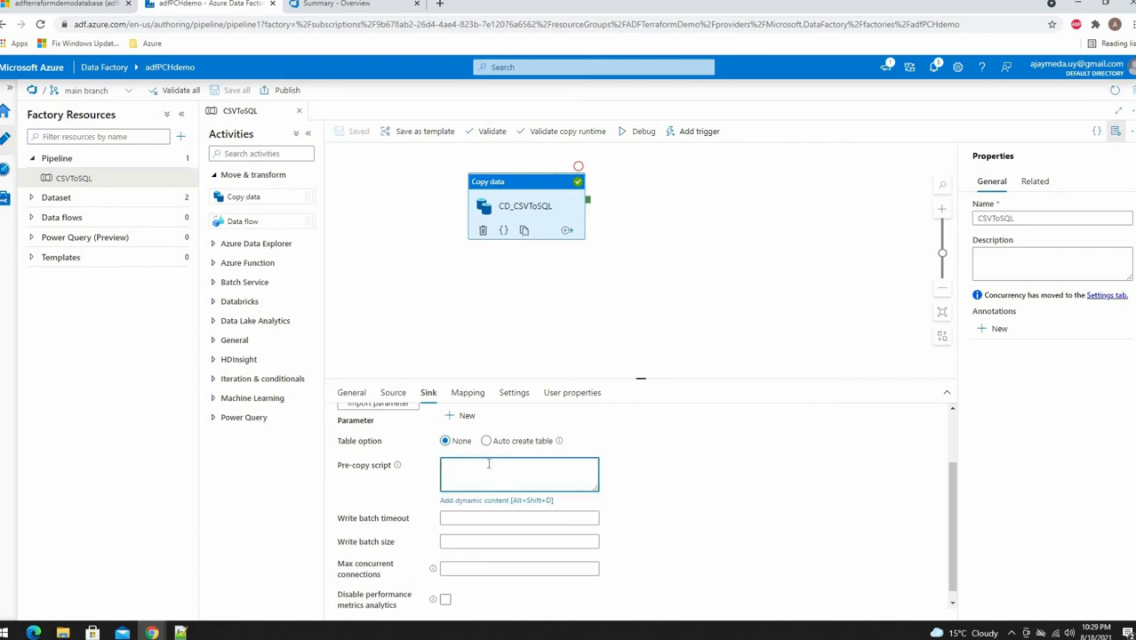
type("truncate table dbo")
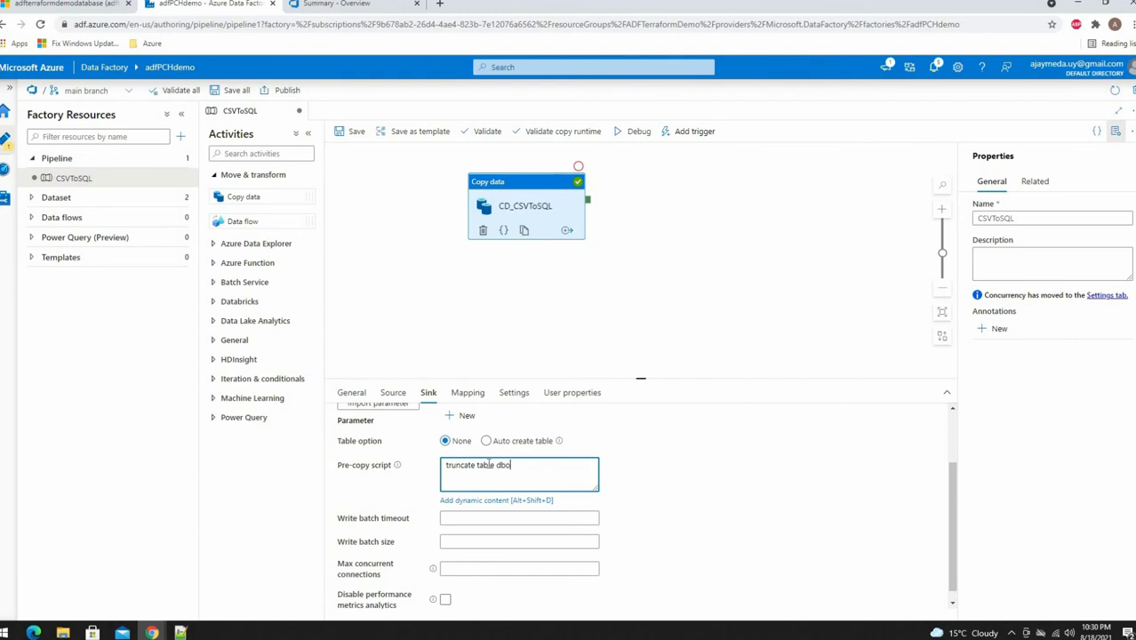
type(".consumers_price")
left_click(349, 132)
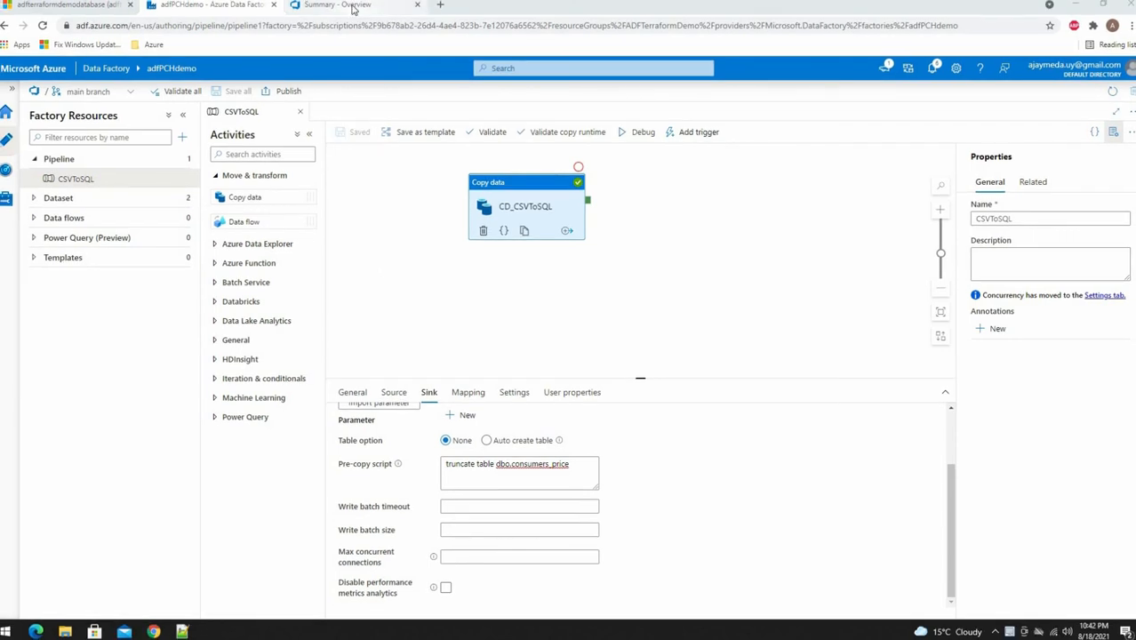
Switch to Azure DevOps and open the My DevOps Journey repository's files to examine the committed Data Factory folders.
left_click(353, 8)
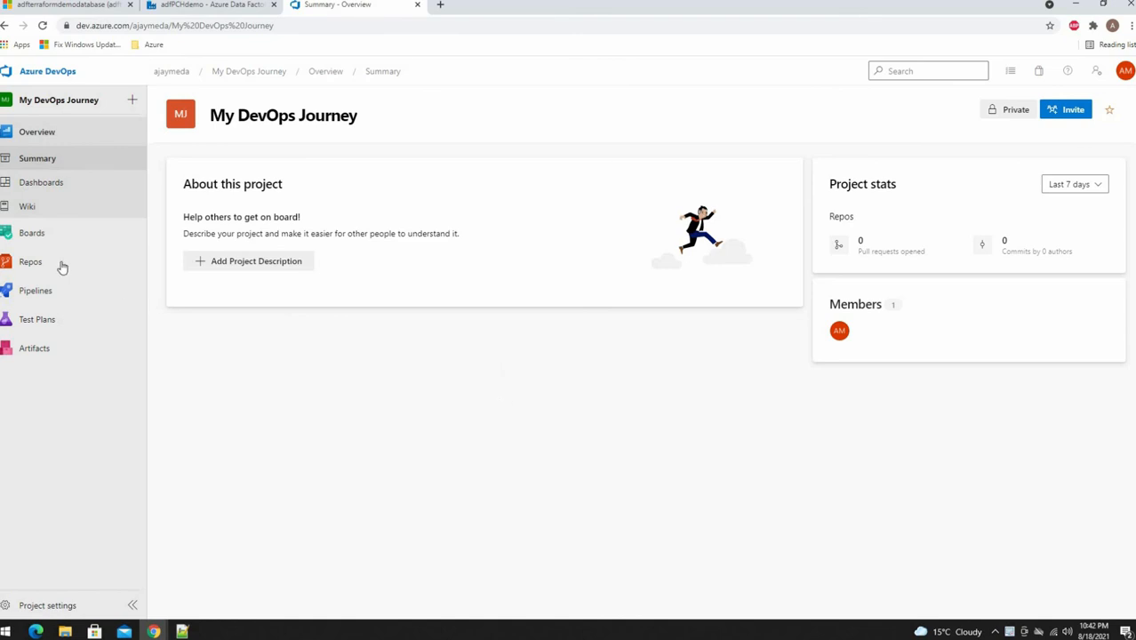
mouse_move(50, 267)
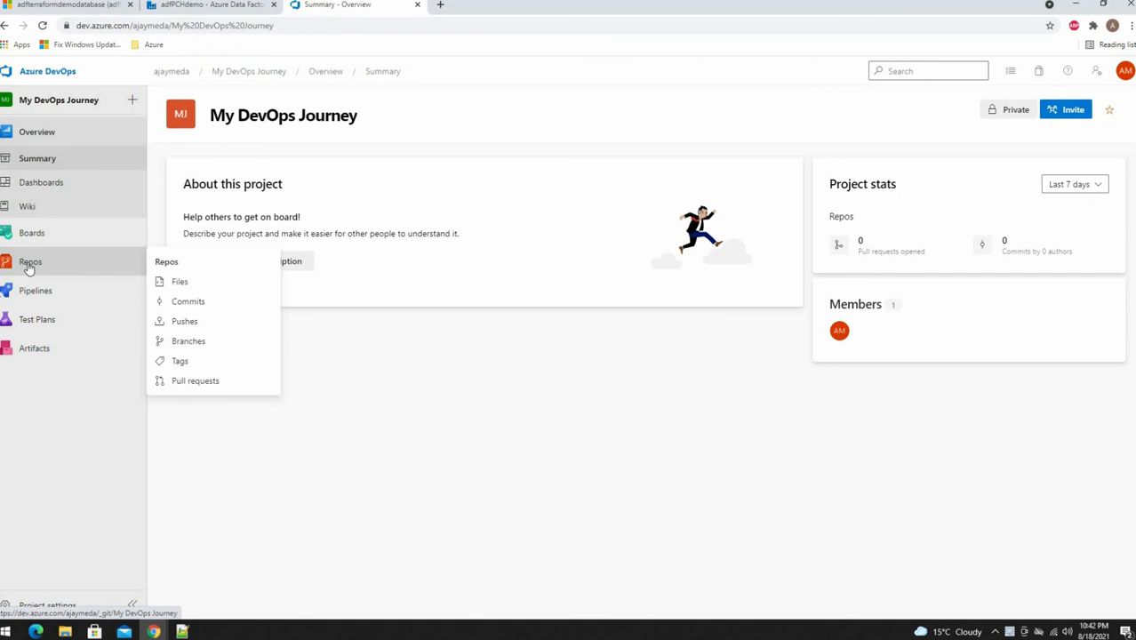
left_click(30, 264)
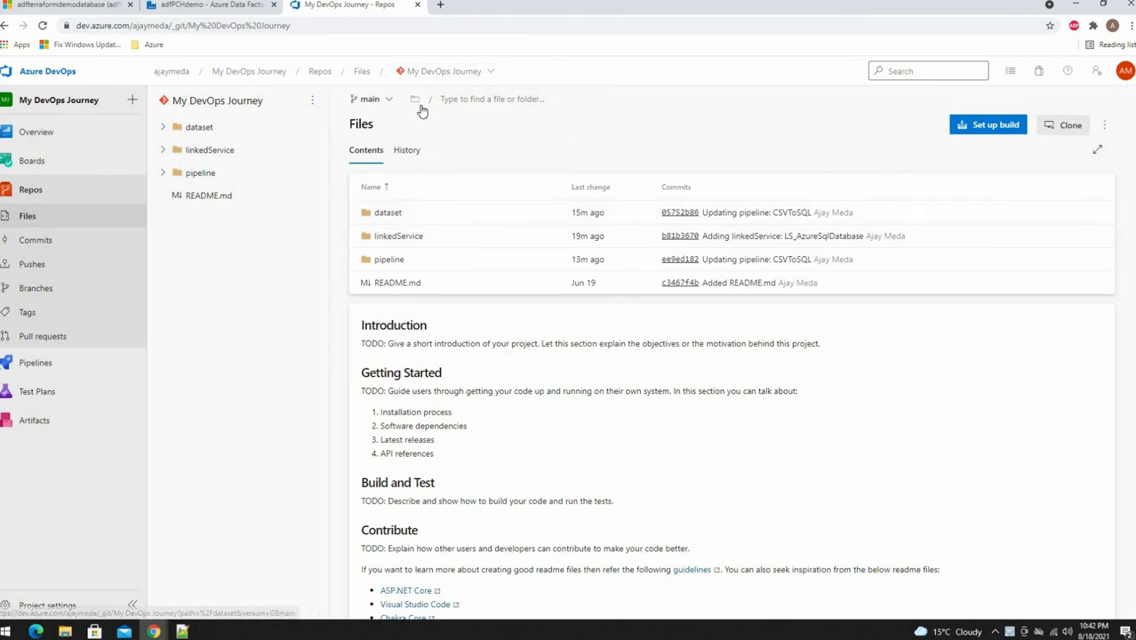
Check the publish branch in Data Factory's Git configuration and compare it with the branch list of the Azure DevOps repository.
left_click(203, 5)
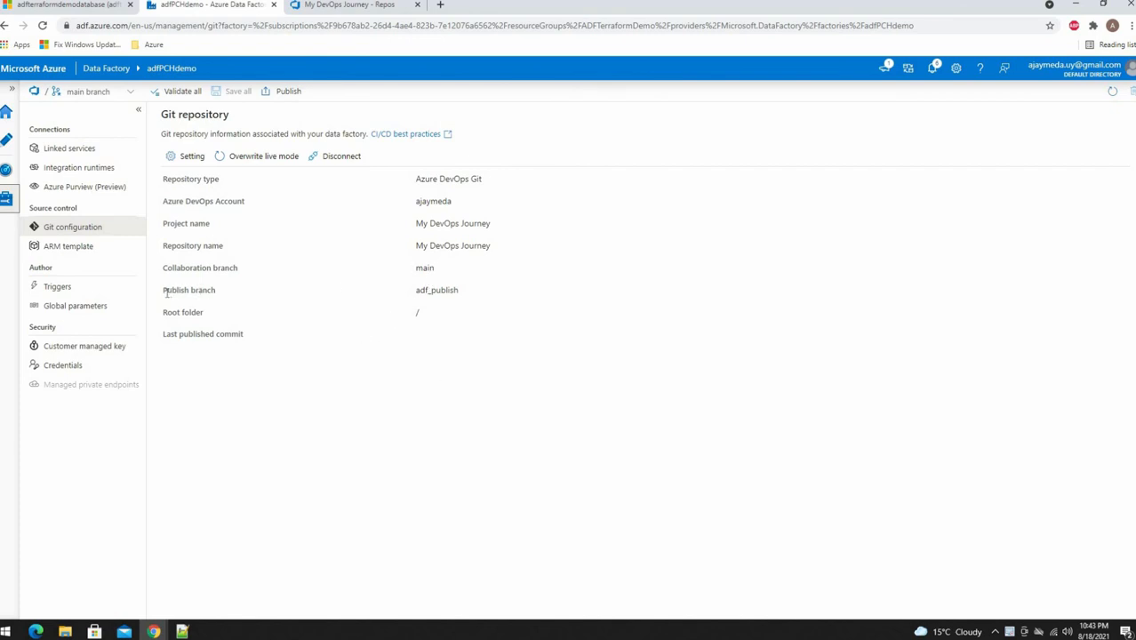
left_click_drag(167, 293, 457, 292)
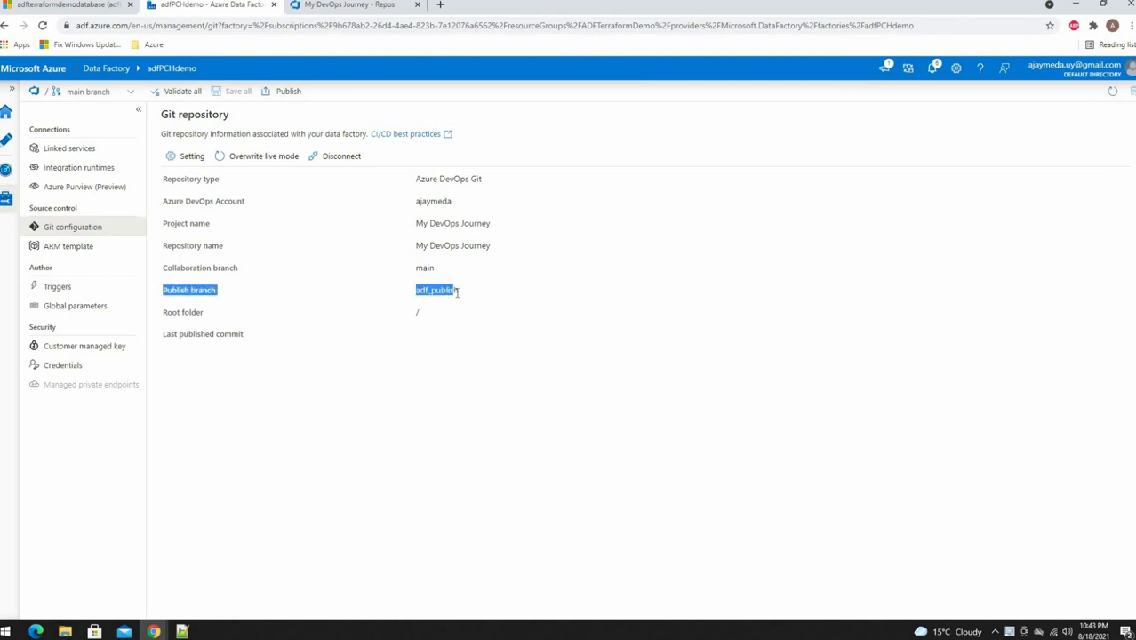
left_click(444, 332)
left_click(341, 6)
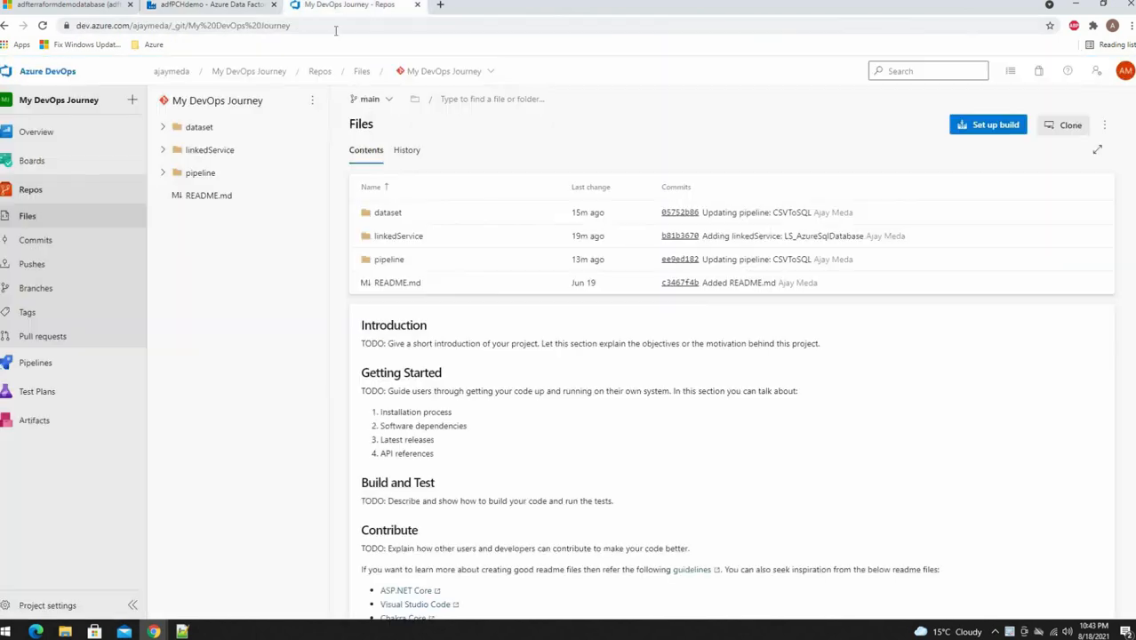
left_click(389, 100)
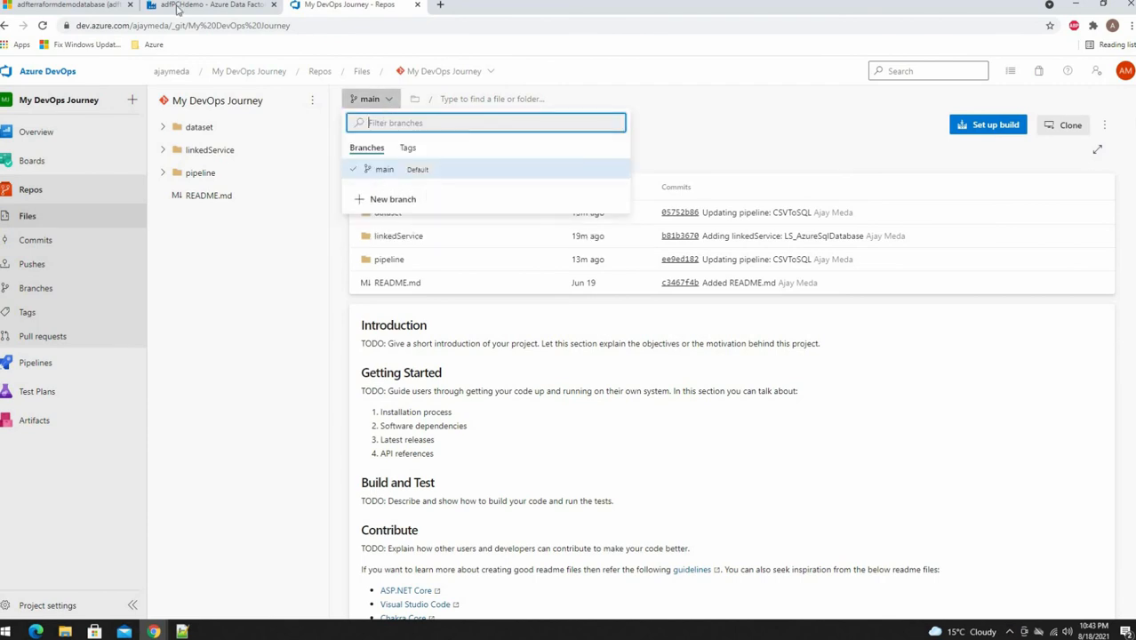
Return to Data Factory and publish all pending changes from the main branch to the adf_publish branch.
left_click(207, 5)
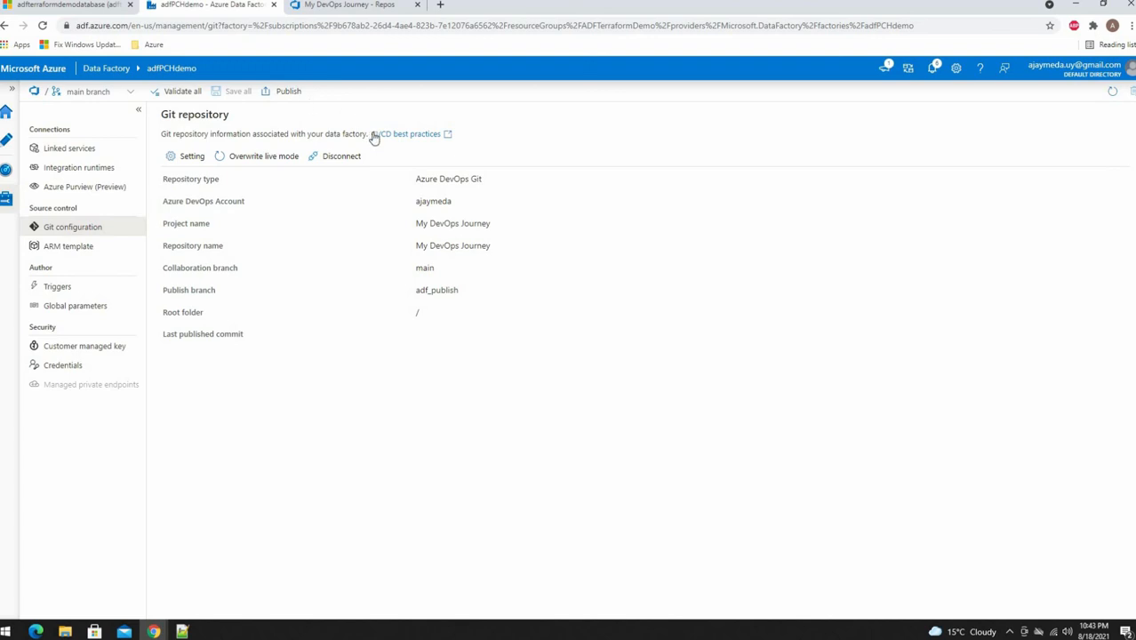
left_click(286, 92)
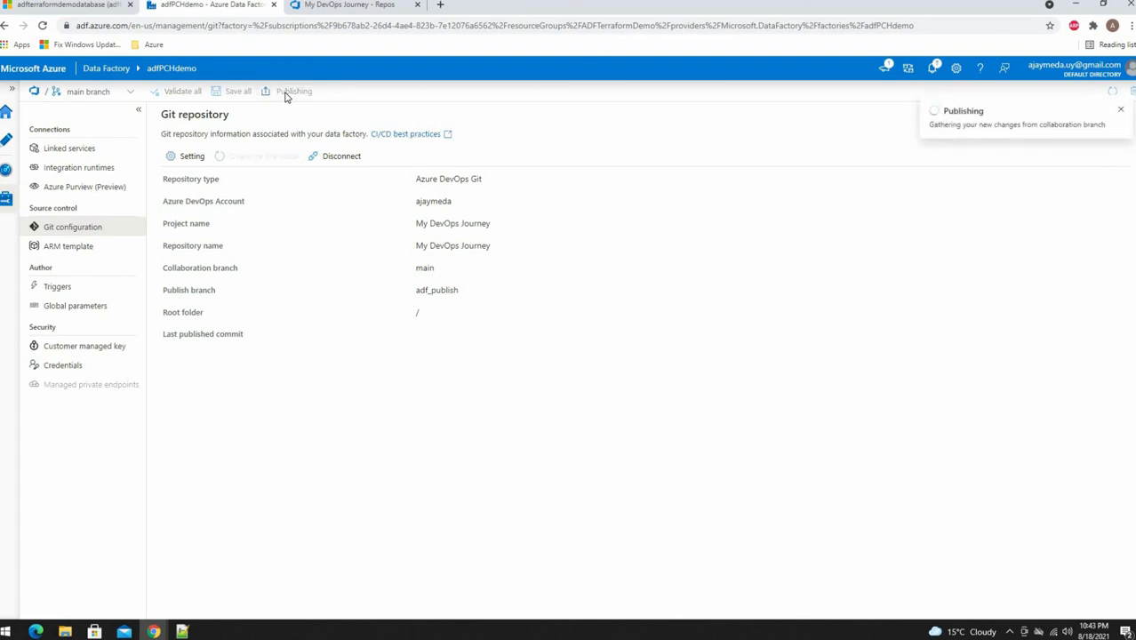
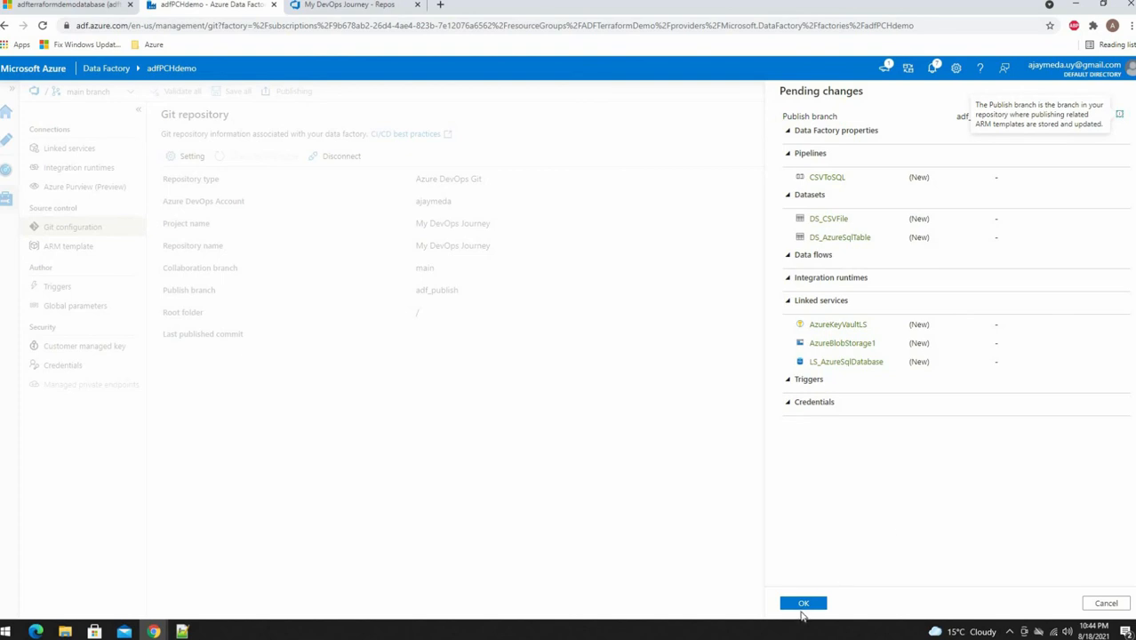
left_click(802, 602)
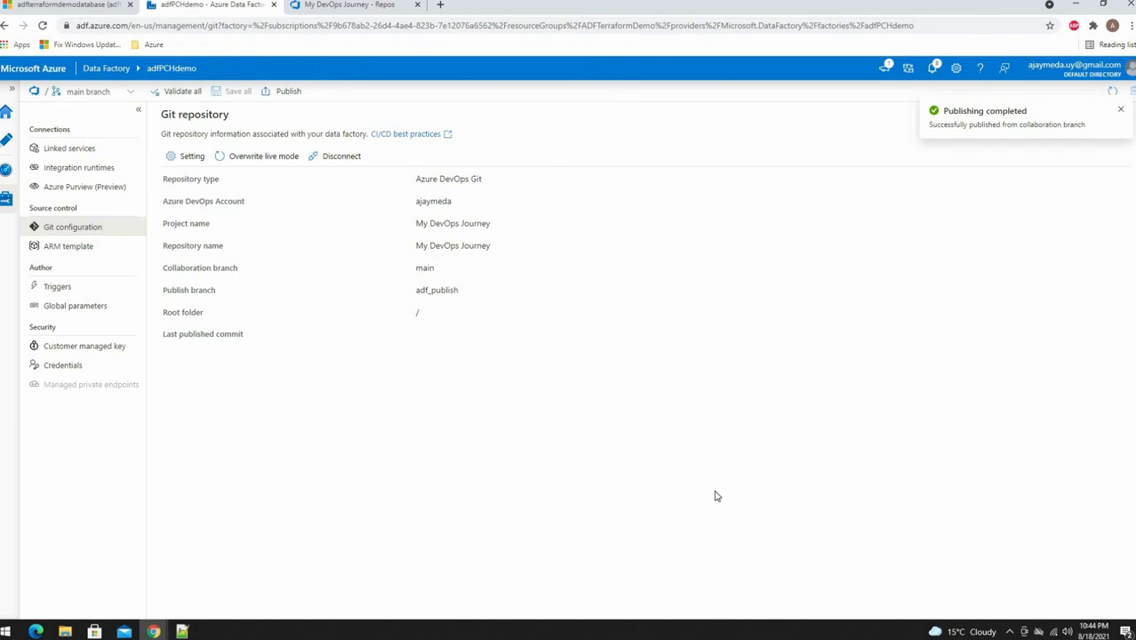
Switch to Azure DevOps, refresh the My DevOps Journey repository's files and switch from main to the adf_publish branch.
left_click(327, 5)
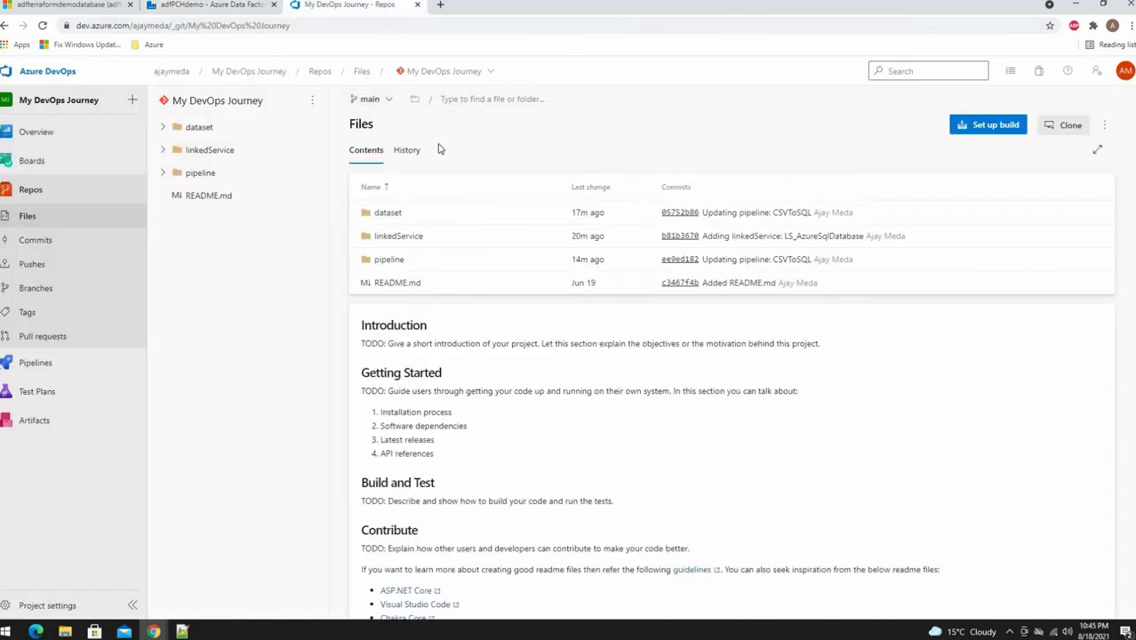
left_click(390, 101)
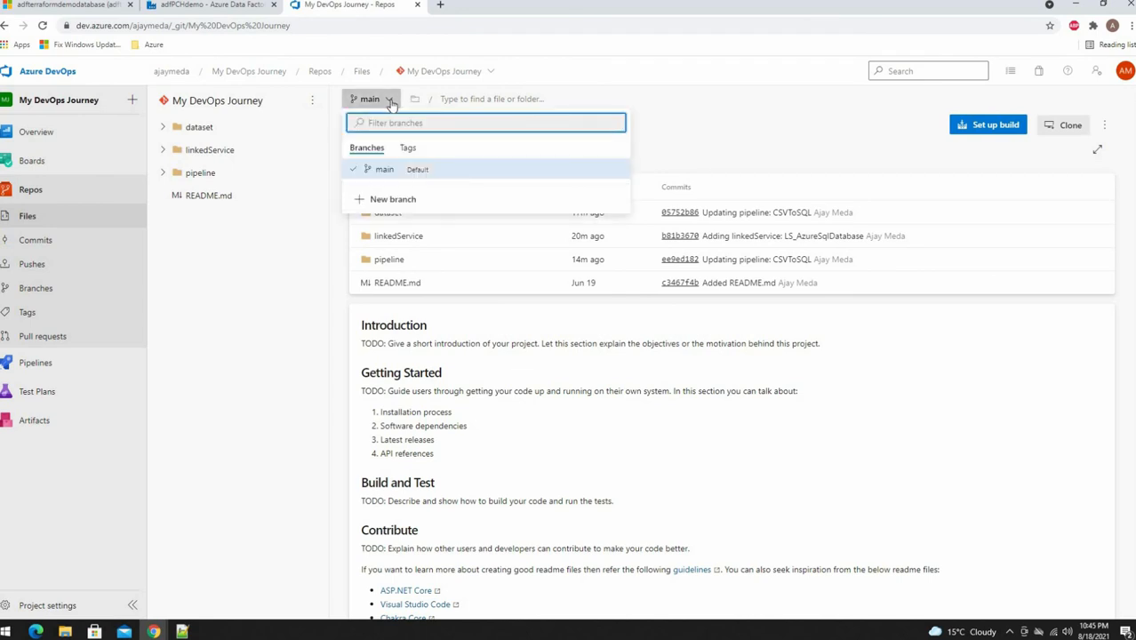
left_click(196, 53)
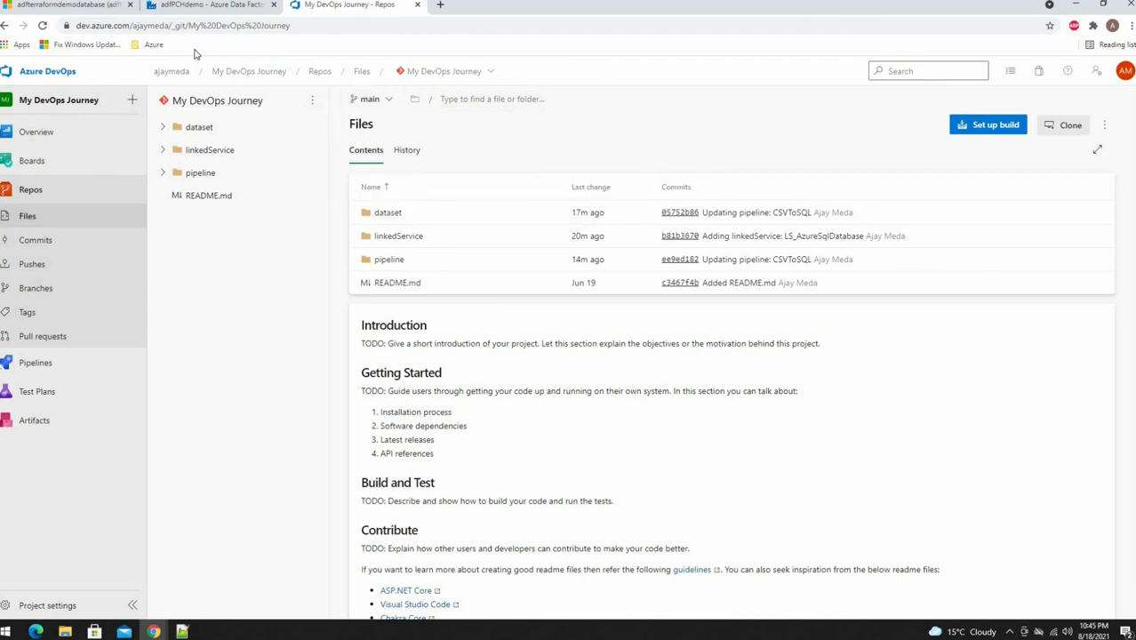
left_click(42, 25)
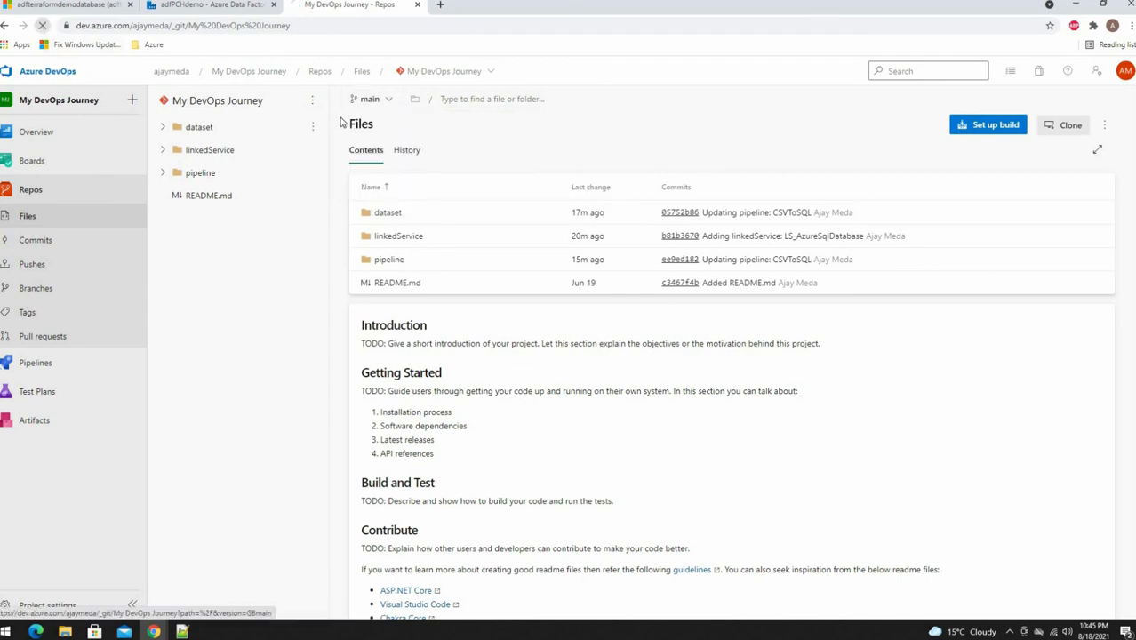
left_click(389, 101)
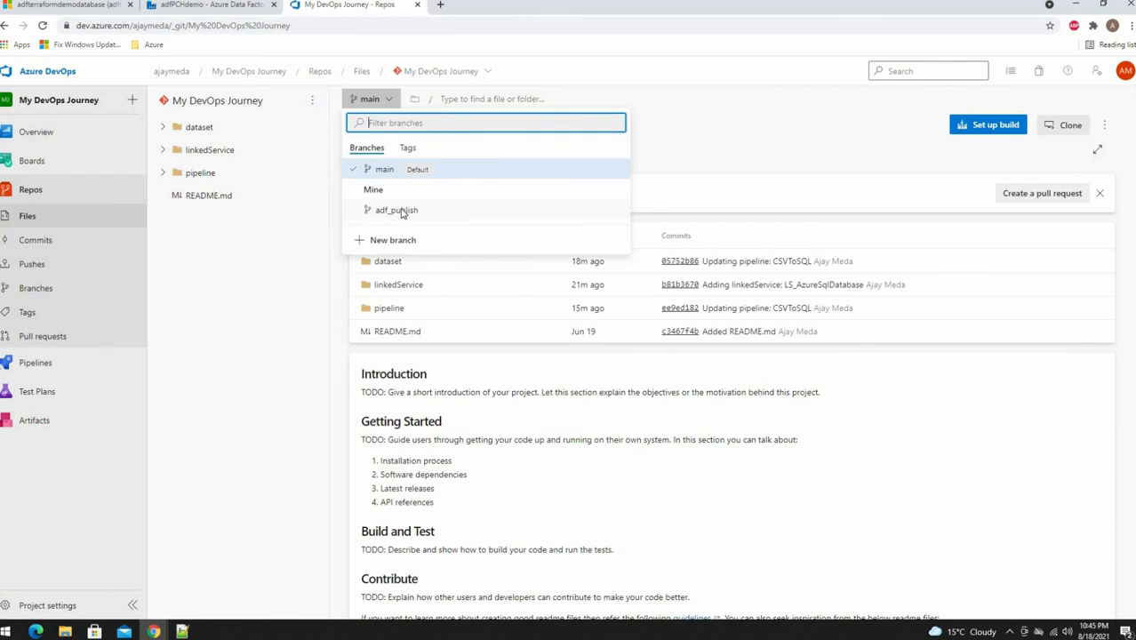
left_click(399, 212)
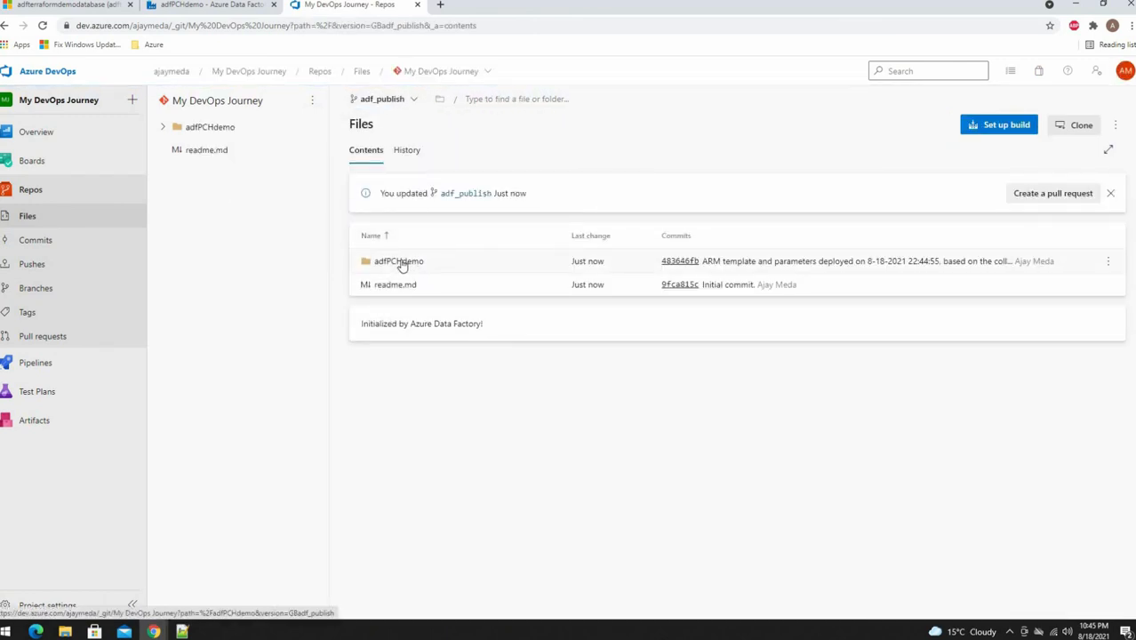
Open ARMTemplateForFactory.json in the adfPCHdemo folder and examine its parameters, pipeline, linked service and dataset definitions.
left_click(402, 263)
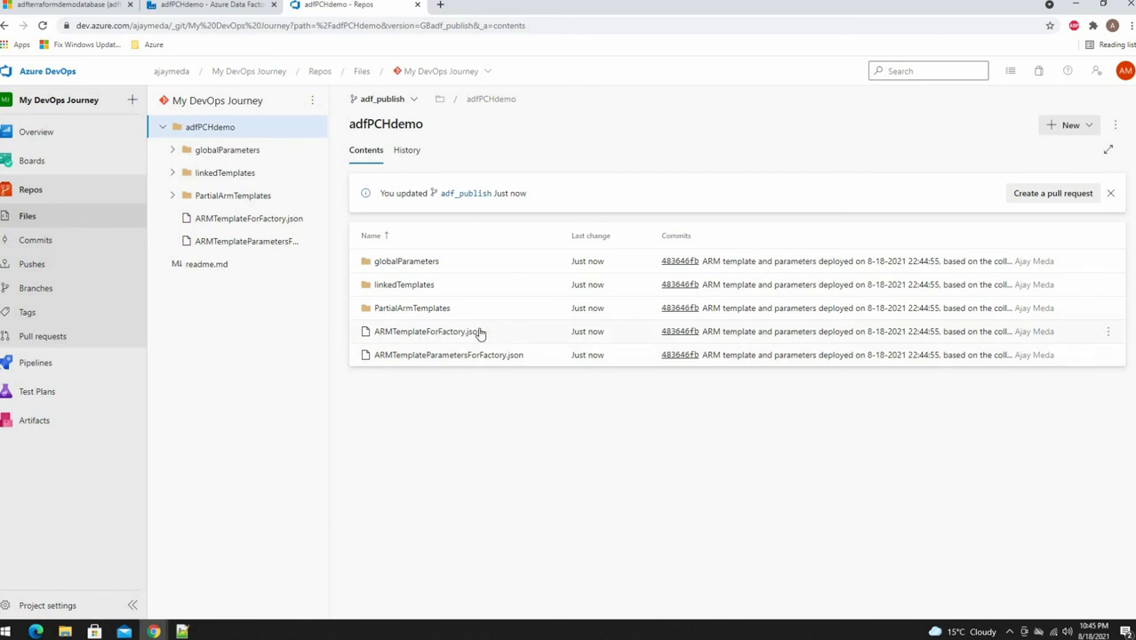
left_click(449, 332)
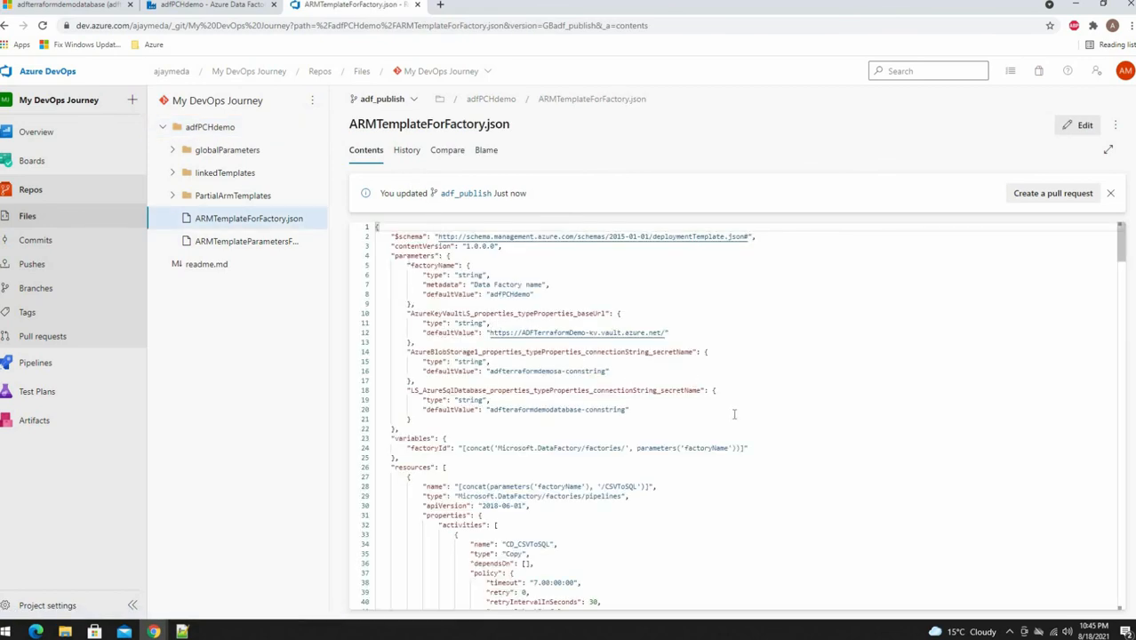
scroll(756, 427, "down", 5)
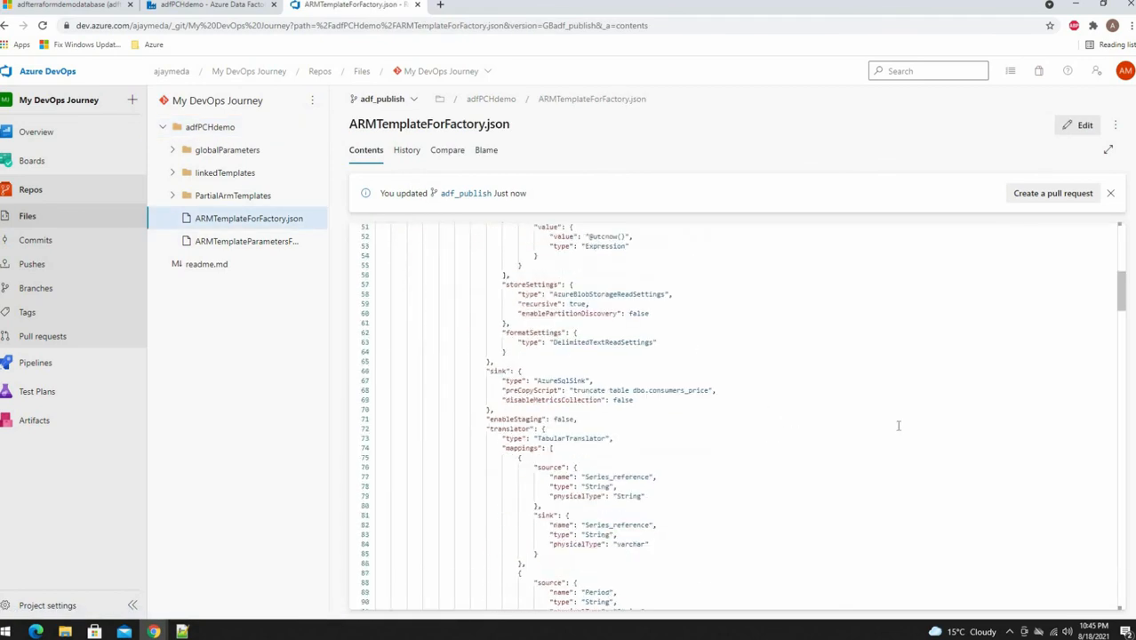
scroll(898, 426, "down", 4)
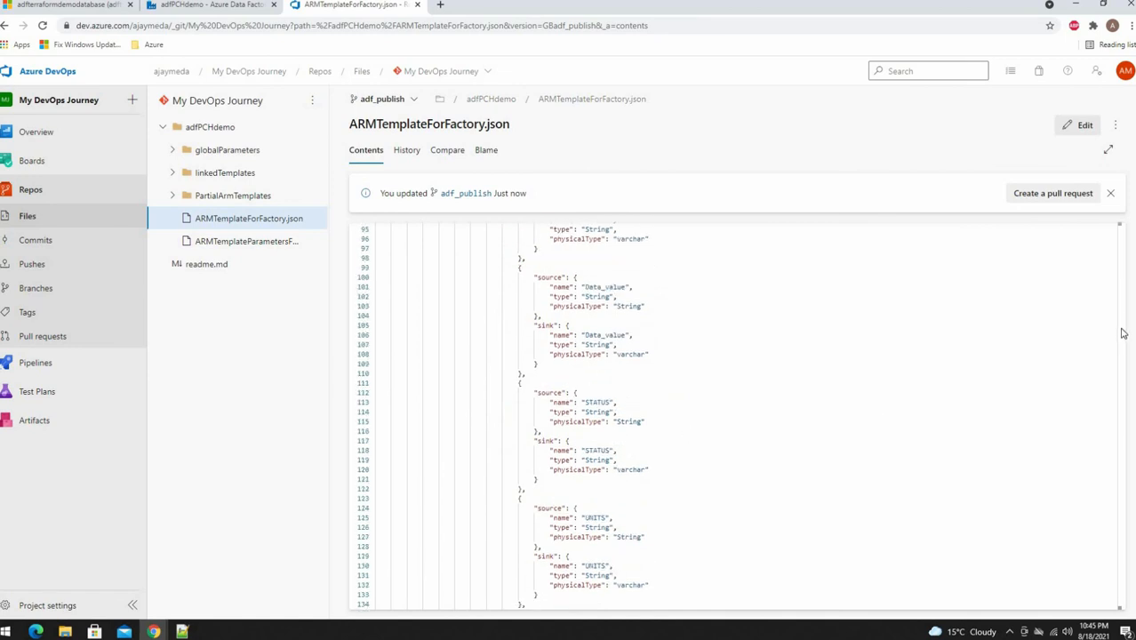
left_click_drag(1123, 334, 1129, 494)
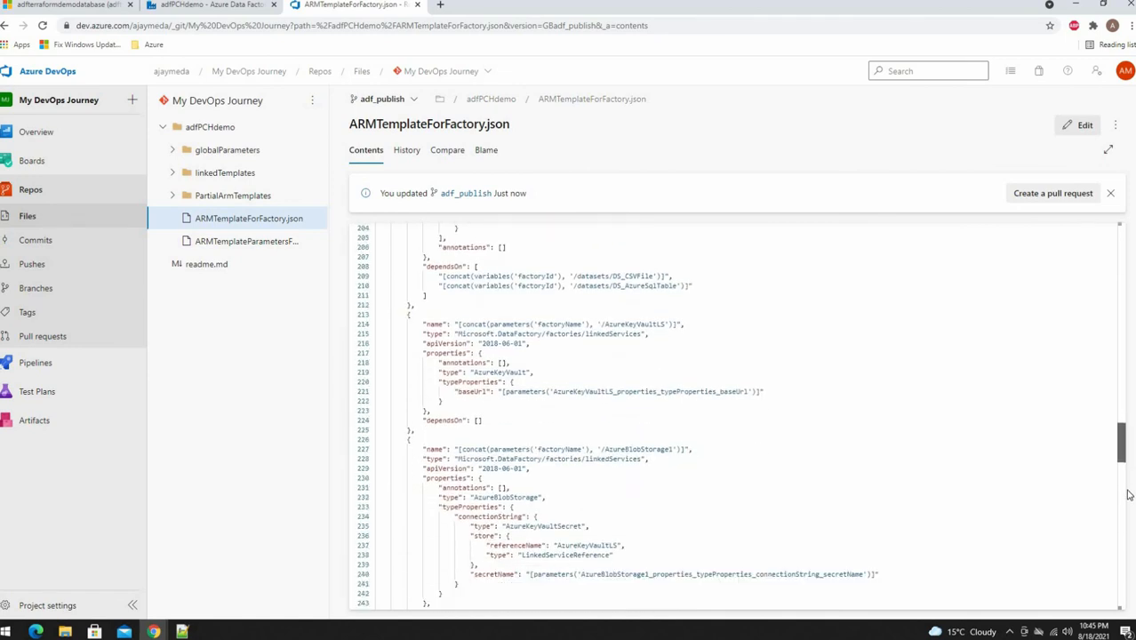
scroll(1129, 494, "down", 12)
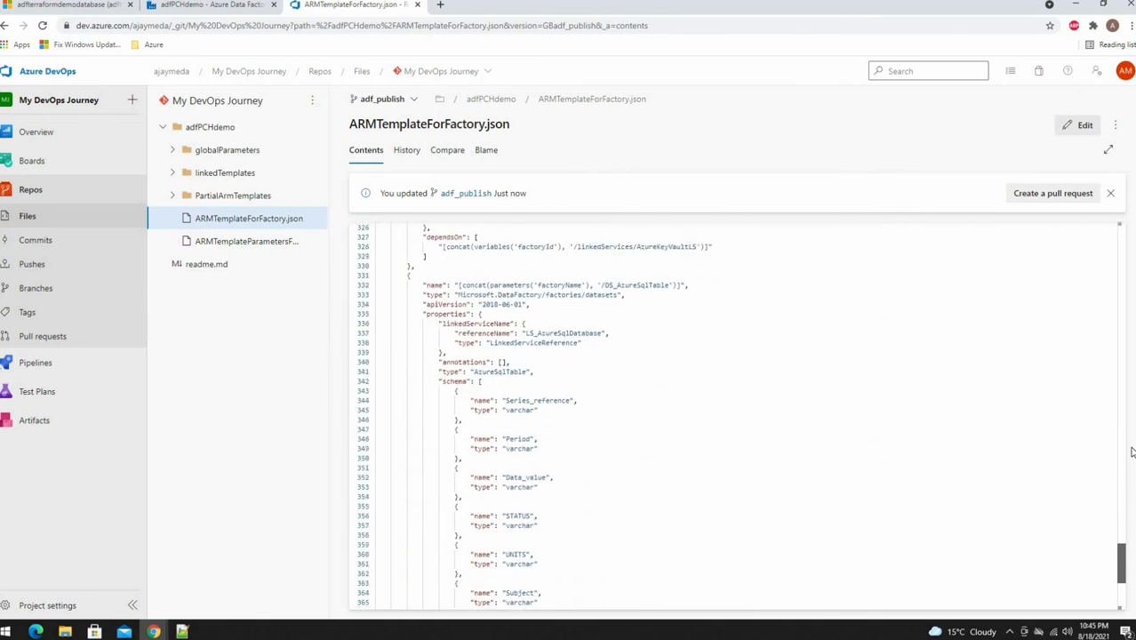
scroll(1130, 453, "up", 20)
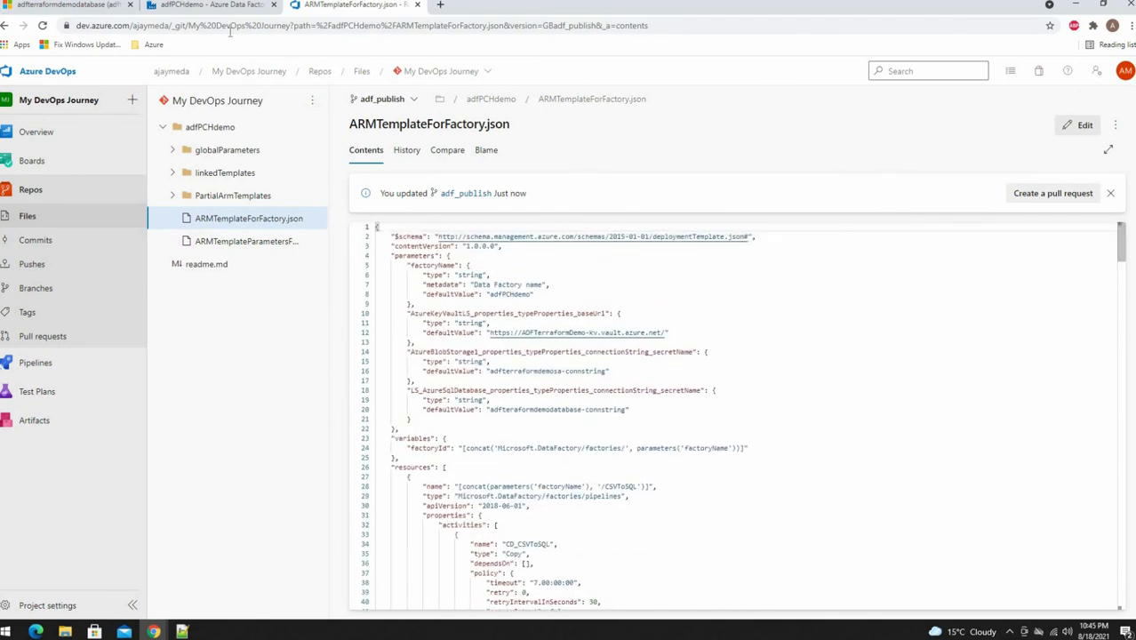
Check the linked services in Data Factory and compare them with the ARM template in Azure DevOps.
left_click(222, 5)
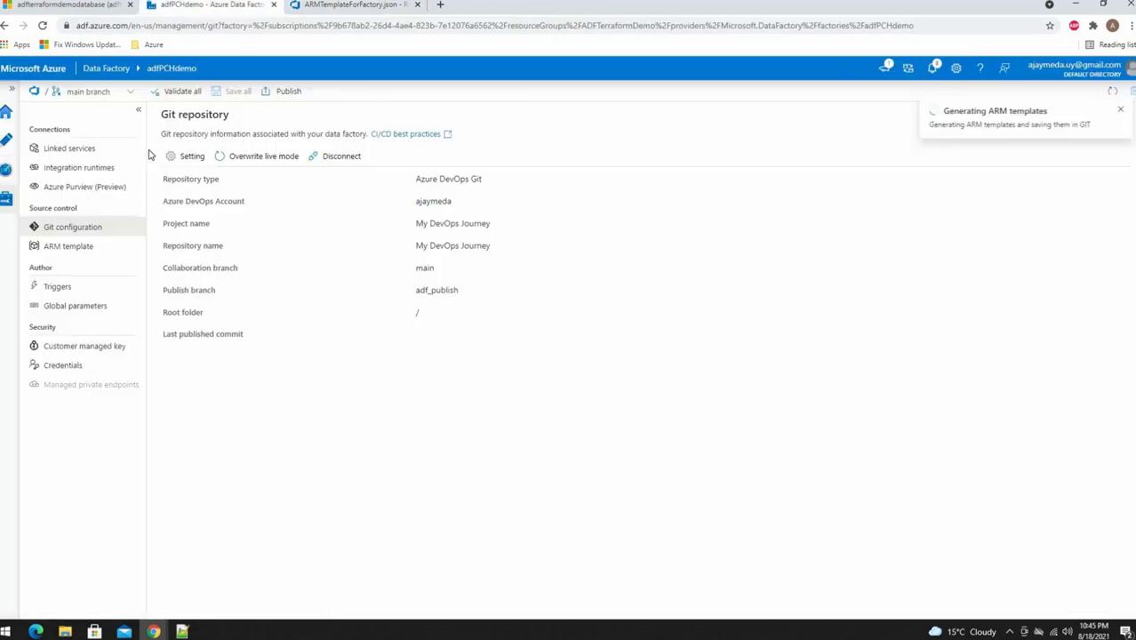
left_click(56, 149)
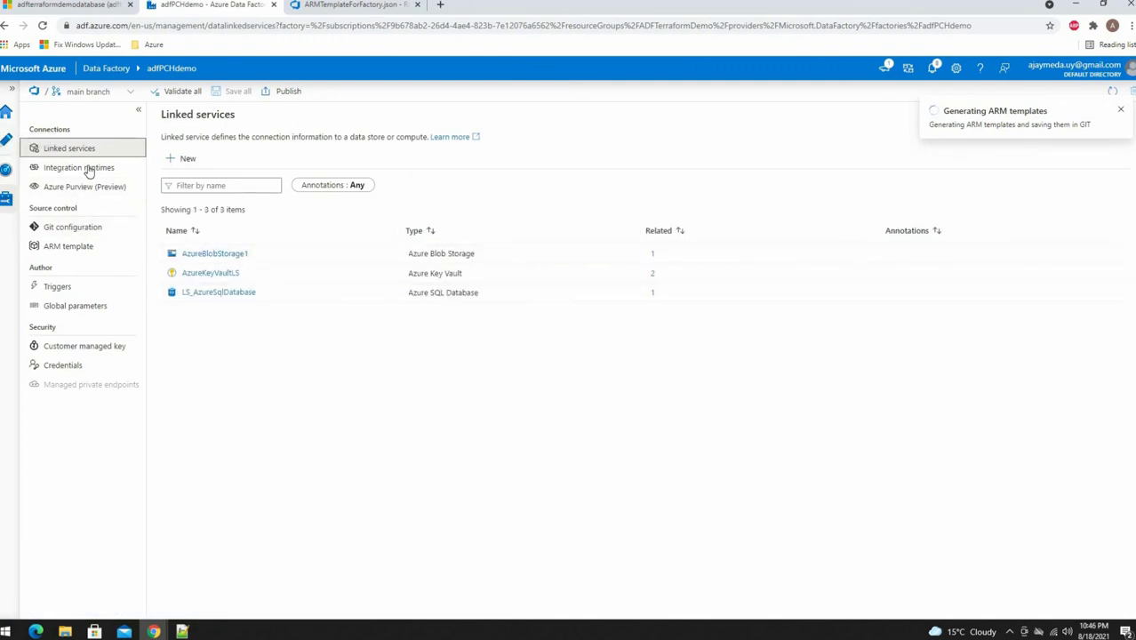
left_click(351, 5)
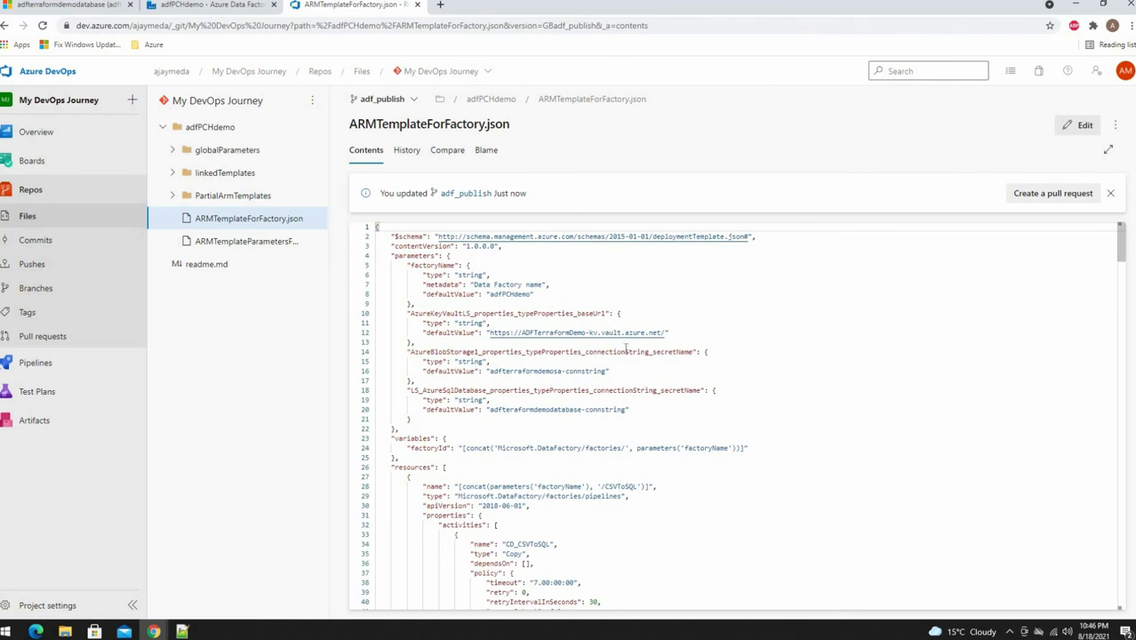
Go back to the adfPCHdemo folder and open ARMTemplateParametersForFactory.json to examine the template parameters.
left_click(491, 99)
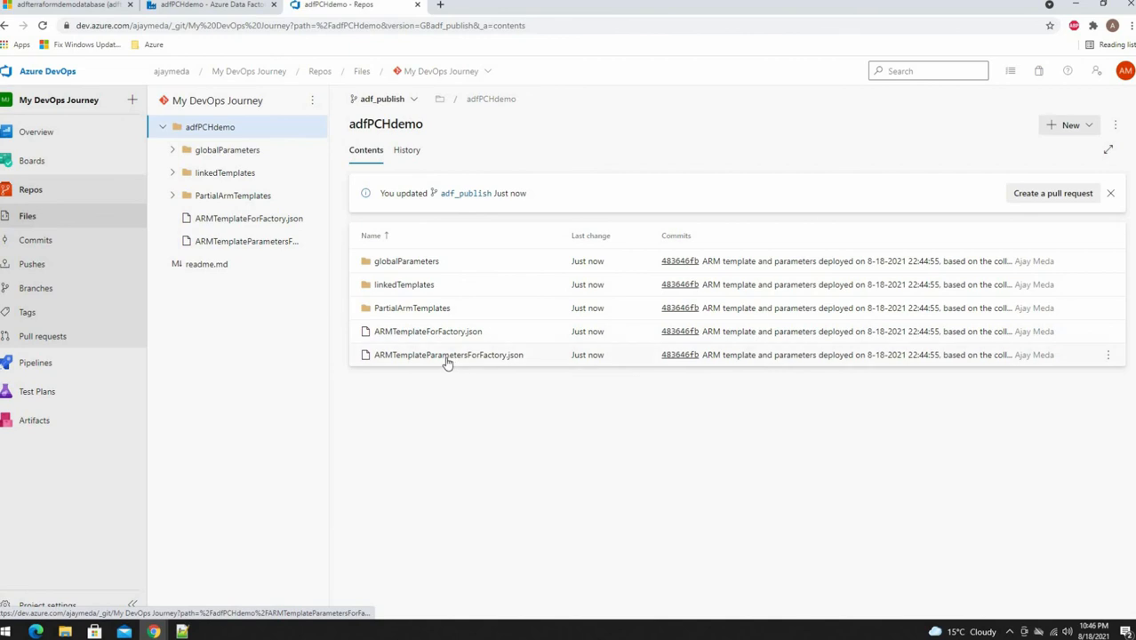
left_click(471, 356)
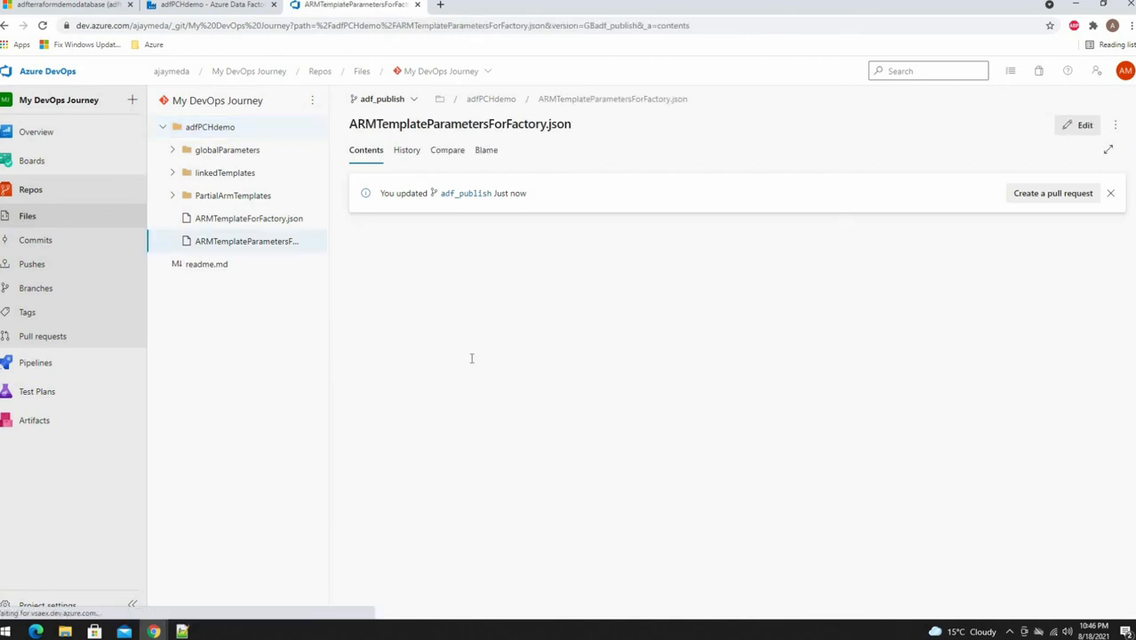